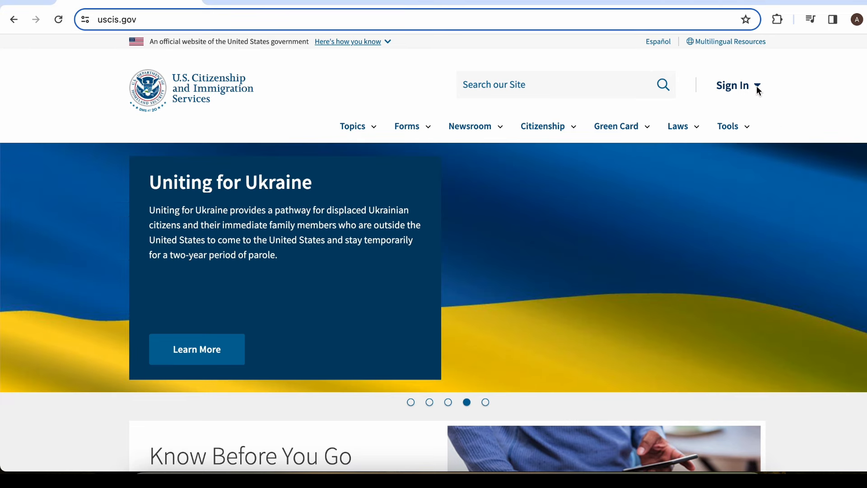
Visit the USCIS account sign-in page from uscis.gov, then return to the home page
click(758, 89)
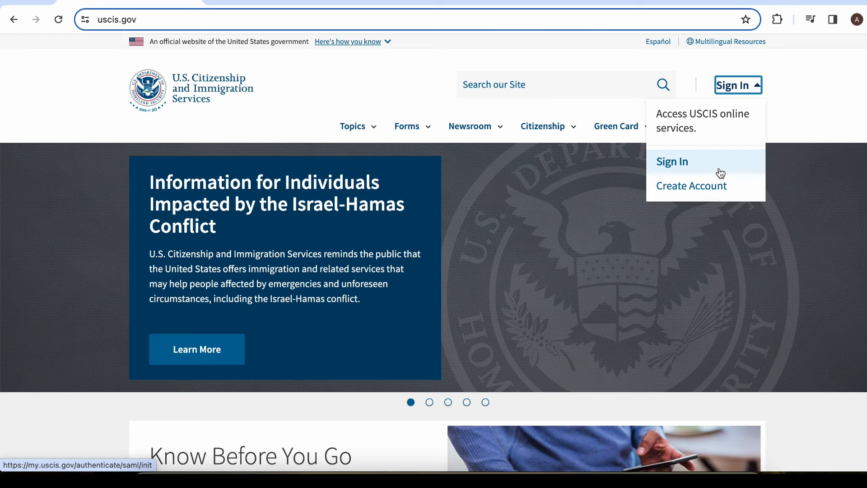
click(690, 167)
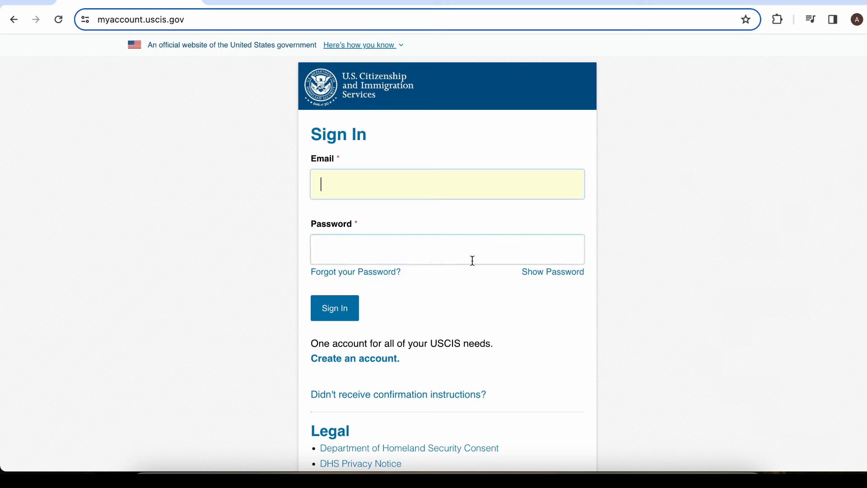
click(7, 18)
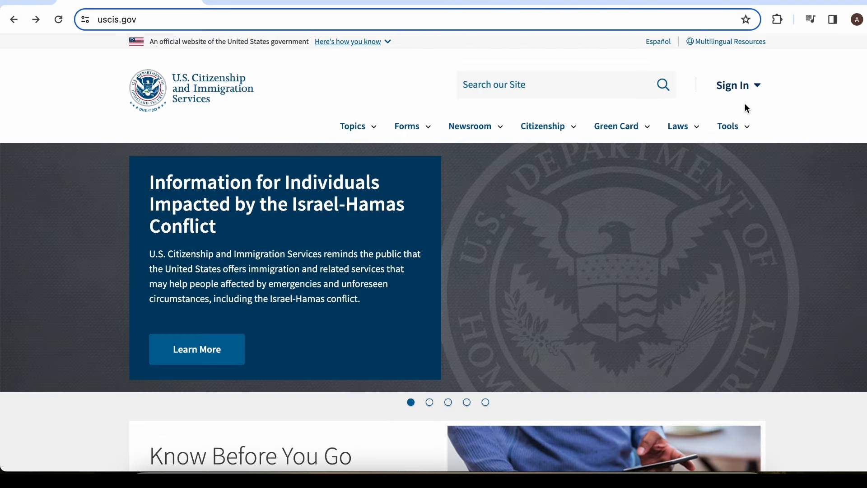
Look over the USCIS account creation page, then go back to the home page
click(760, 88)
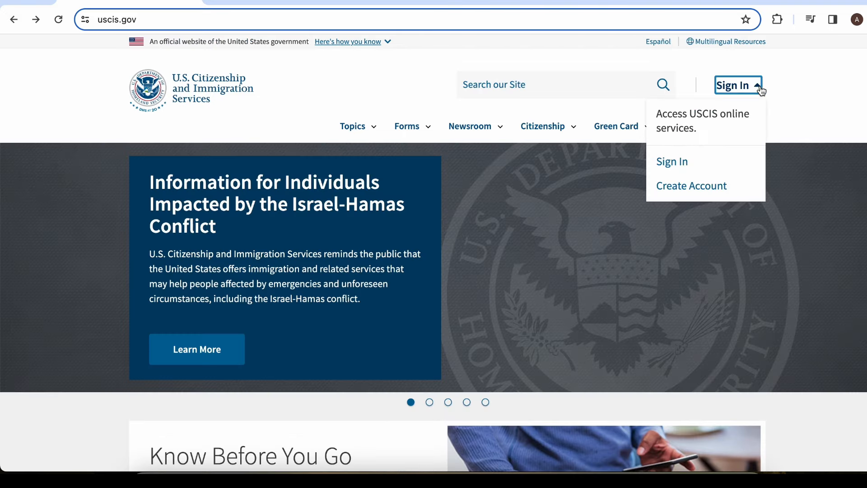
click(732, 190)
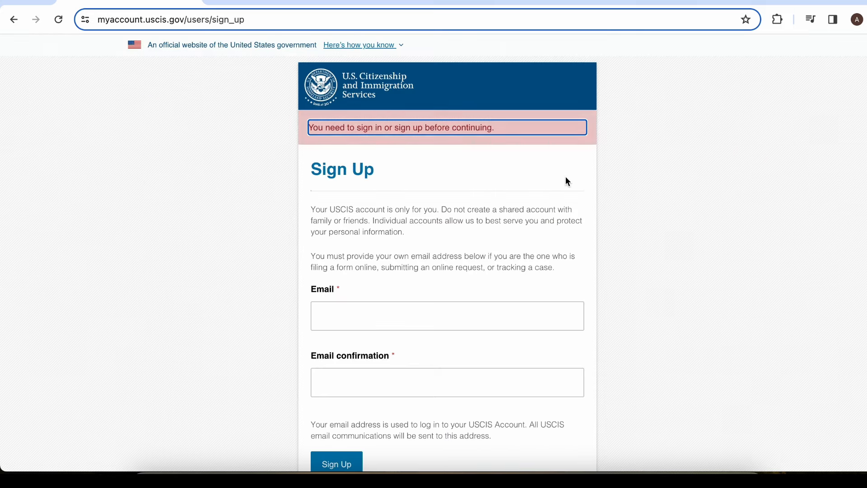
scroll(649, 189, down, 2)
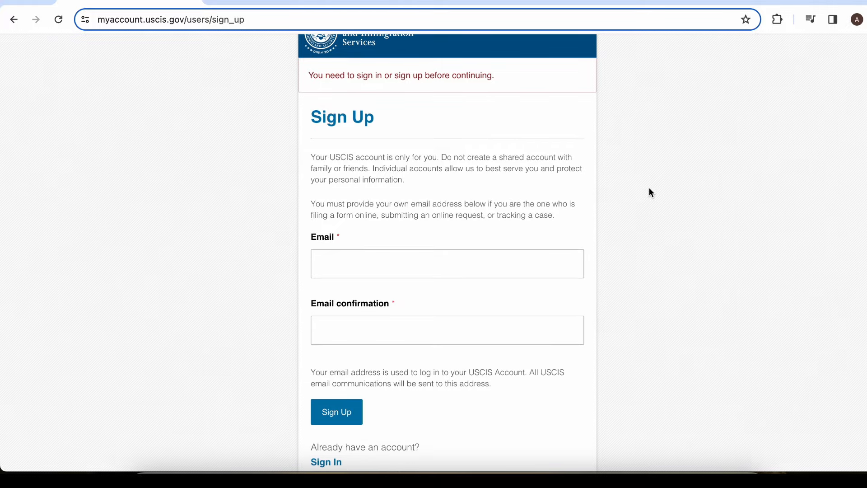
scroll(648, 192, down, 2)
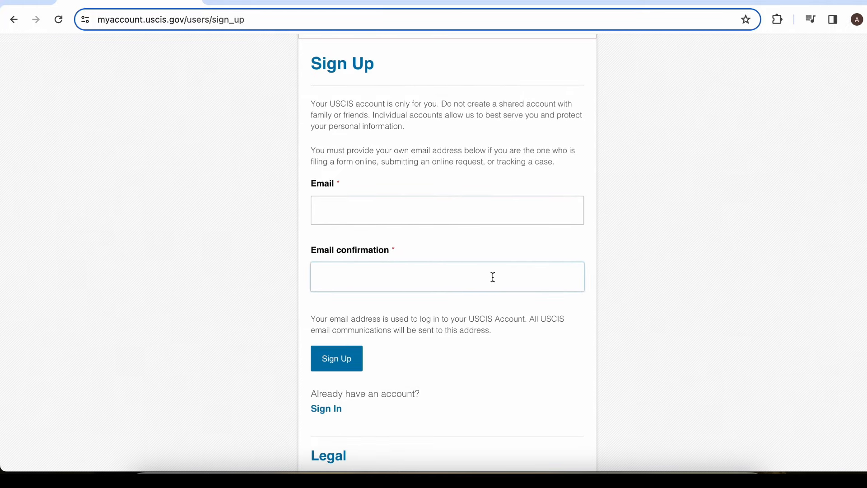
scroll(492, 277, down, 2)
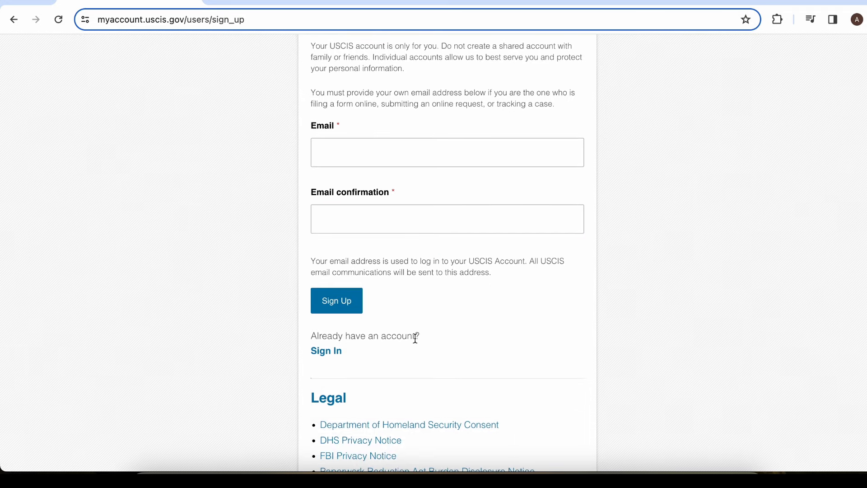
scroll(416, 338, up, 5)
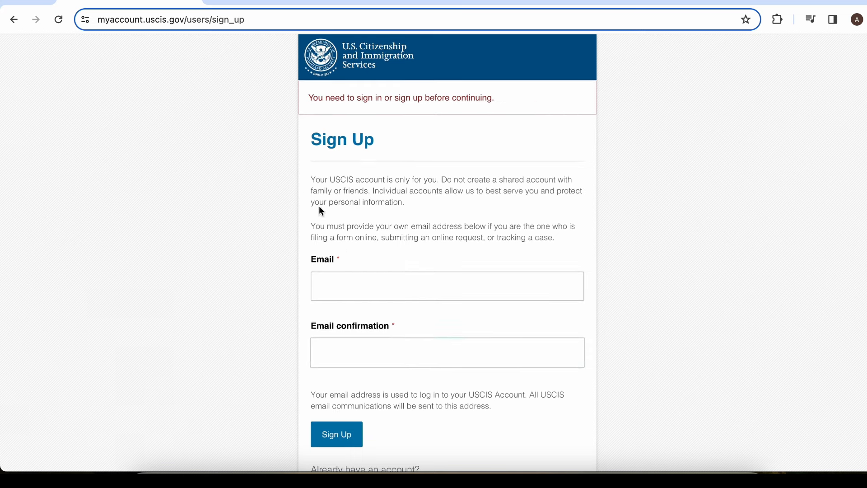
click(18, 25)
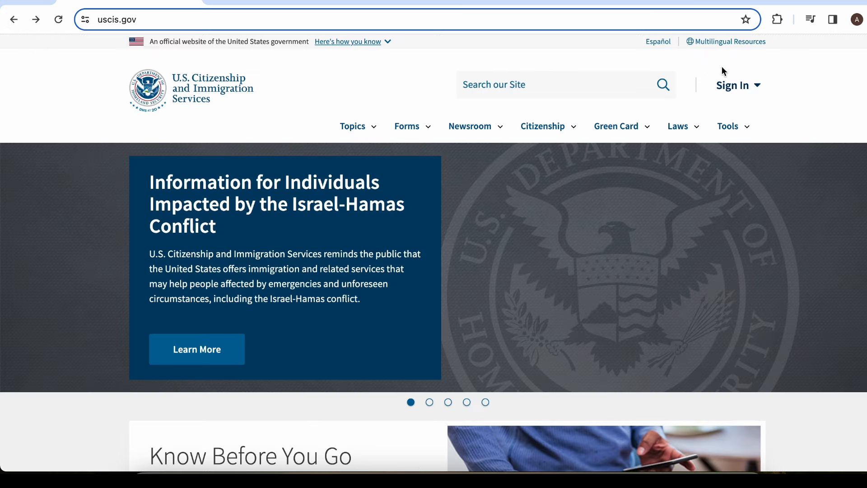
Sign in to the USCIS online account and scroll through the Welcome page's task cards
click(762, 95)
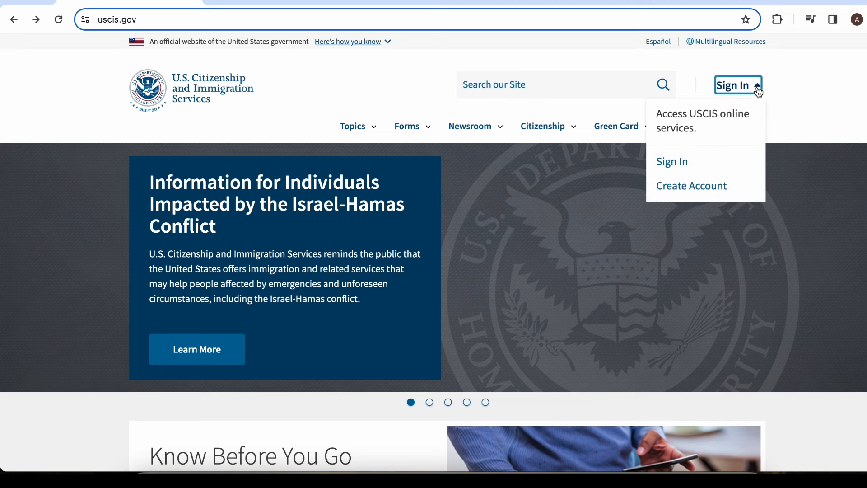
click(721, 172)
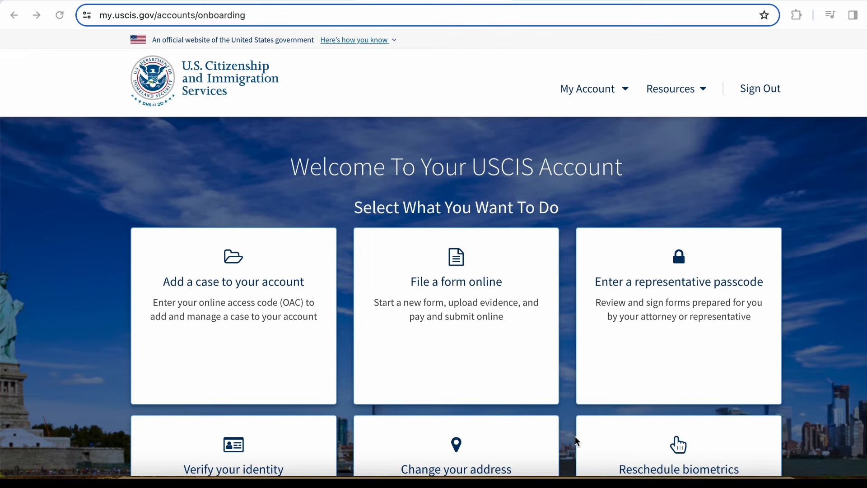
scroll(404, 405, down, 3)
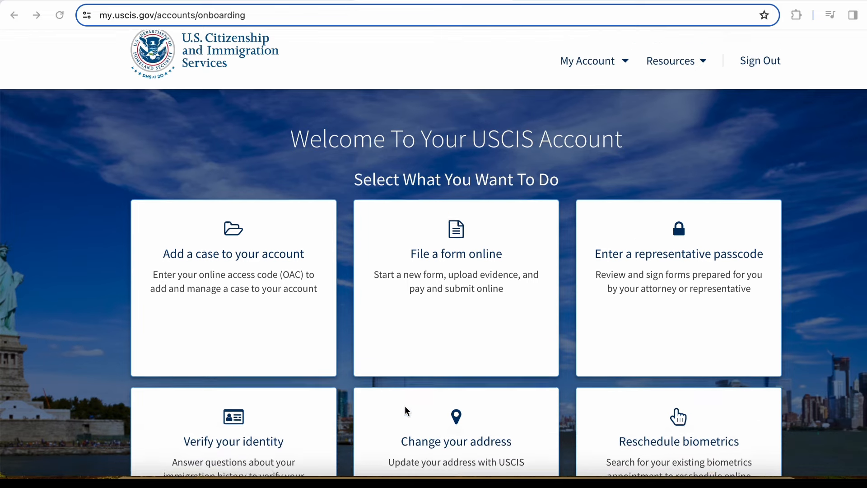
scroll(405, 409, down, 1)
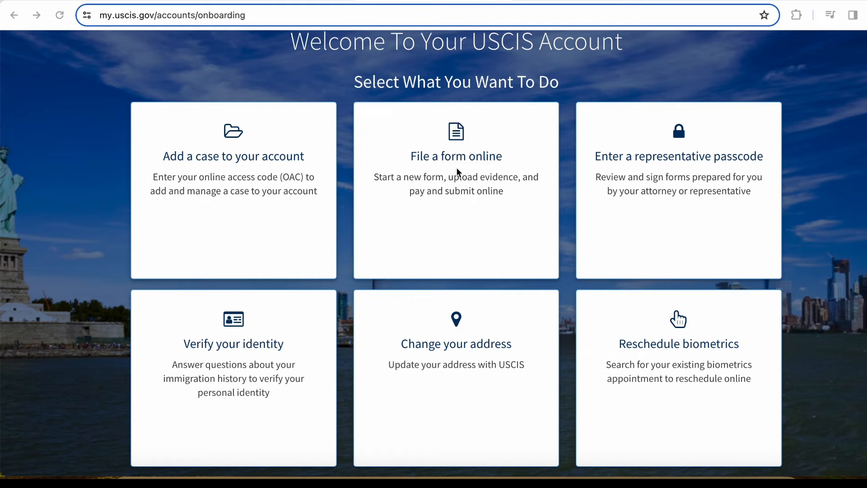
Choose to file a form online and open the list of available forms
click(458, 180)
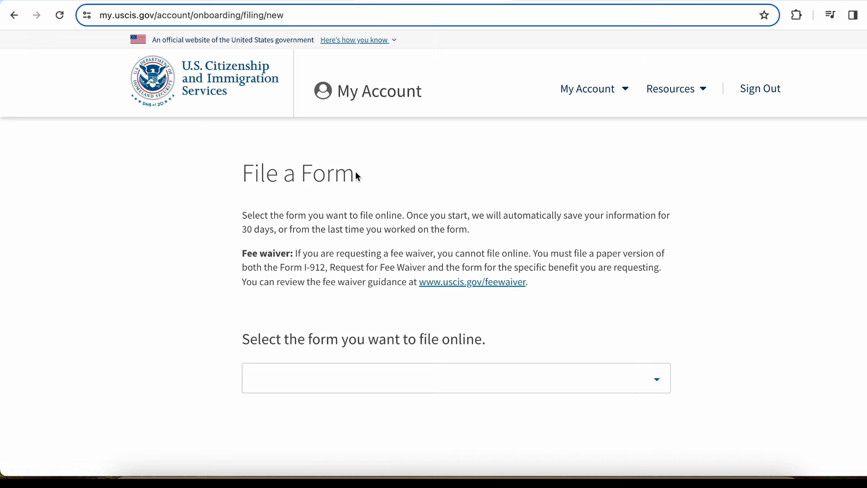
scroll(341, 228, down, 2)
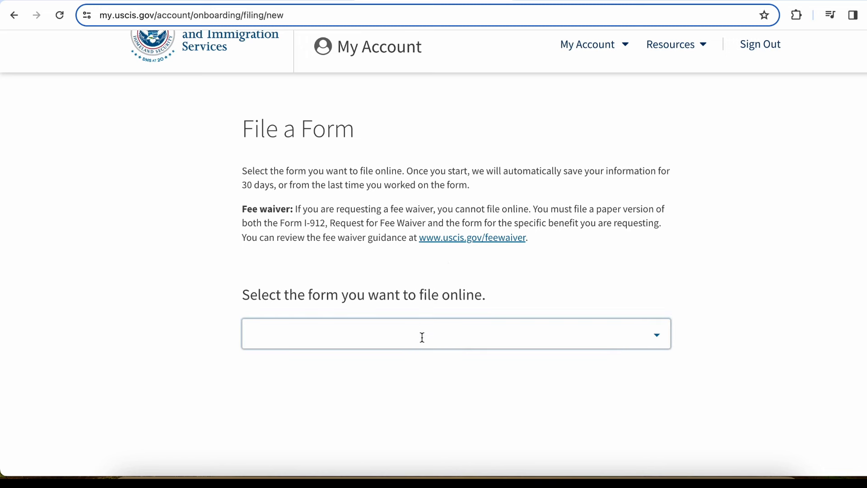
click(461, 344)
click(658, 338)
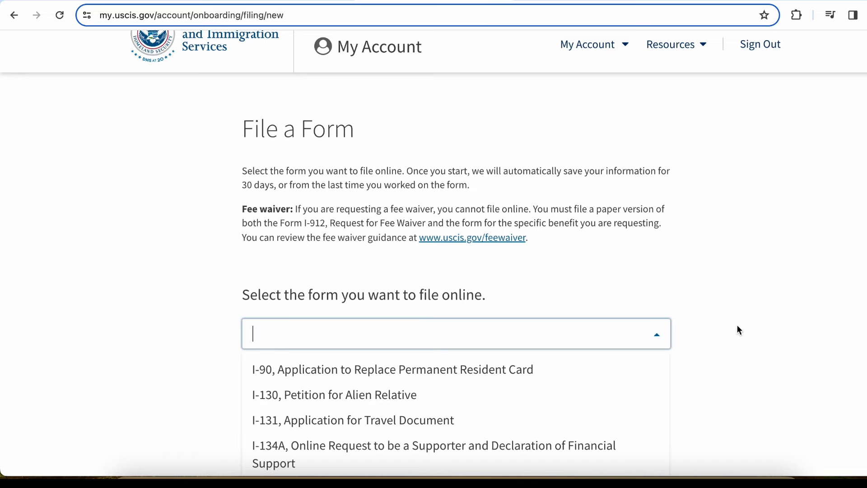
Select I-130, Petition for Alien Relative from the list and start the form
scroll(738, 330, down, 3)
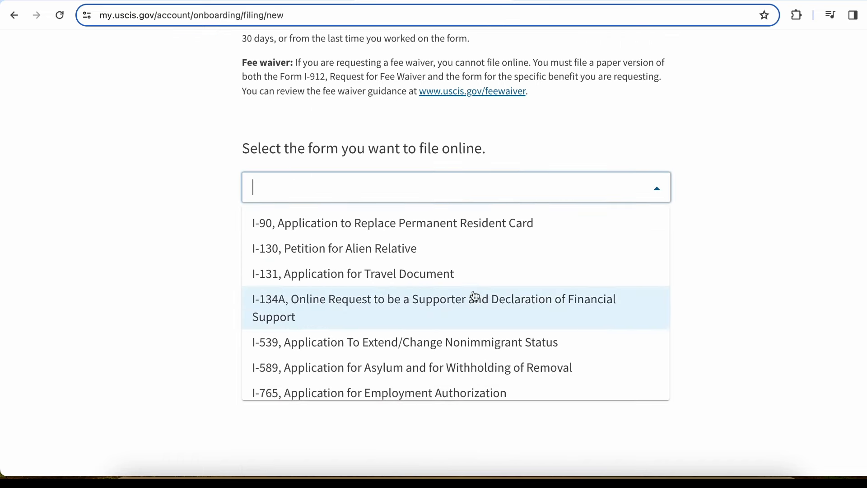
scroll(488, 328, down, 3)
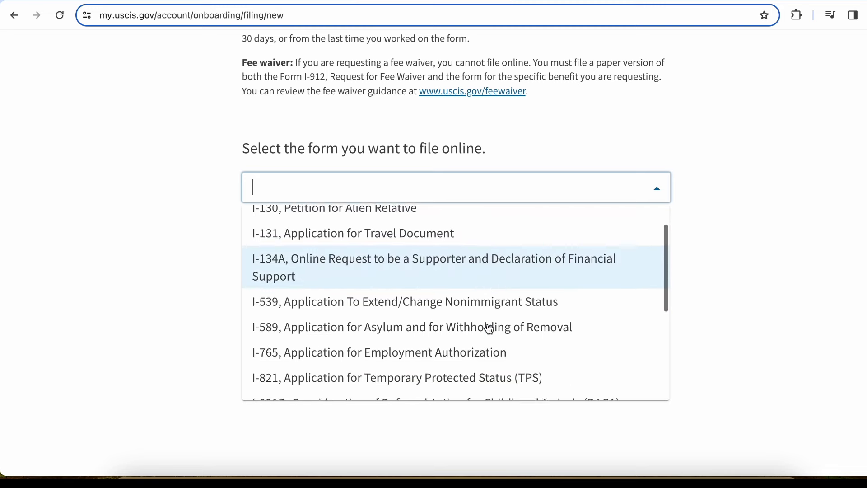
scroll(489, 329, down, 3)
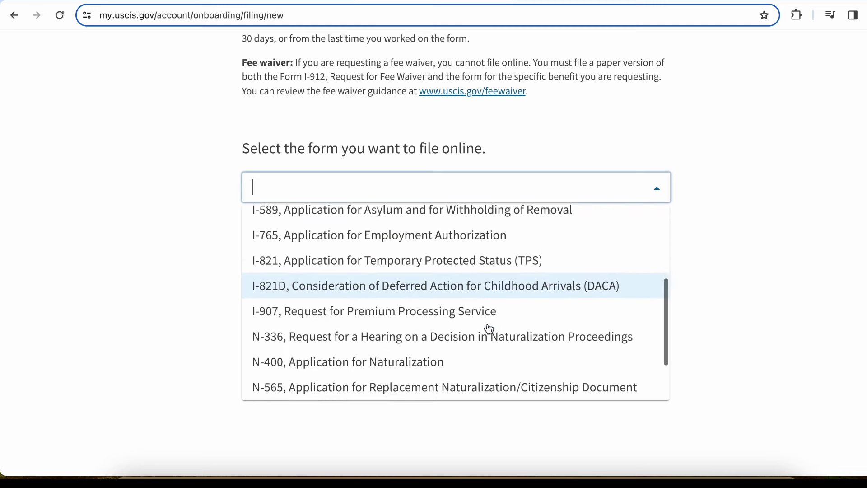
scroll(489, 329, down, 2)
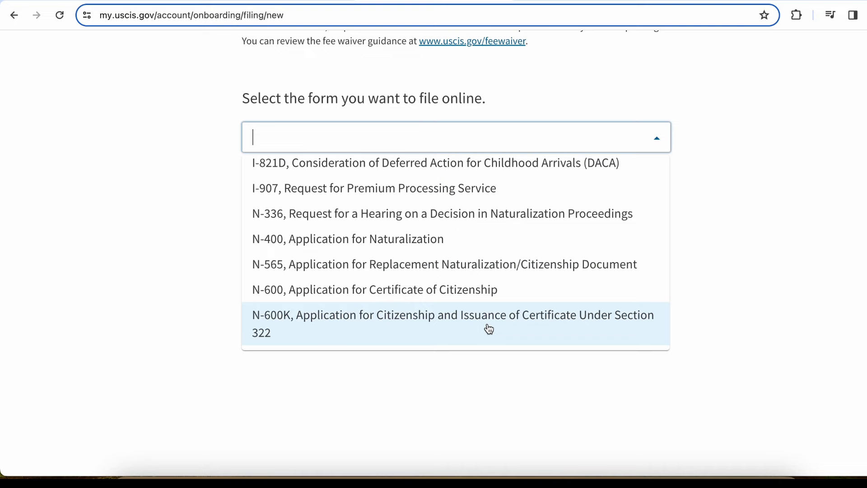
scroll(489, 328, up, 2)
scroll(489, 328, up, 5)
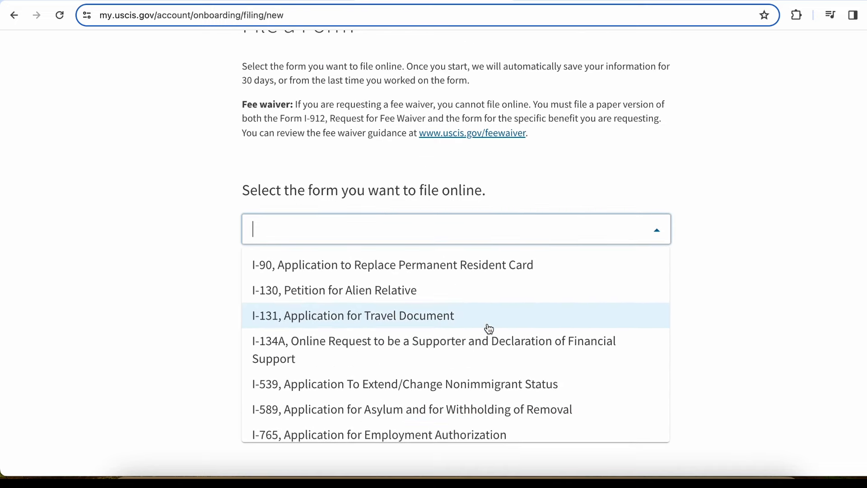
click(359, 294)
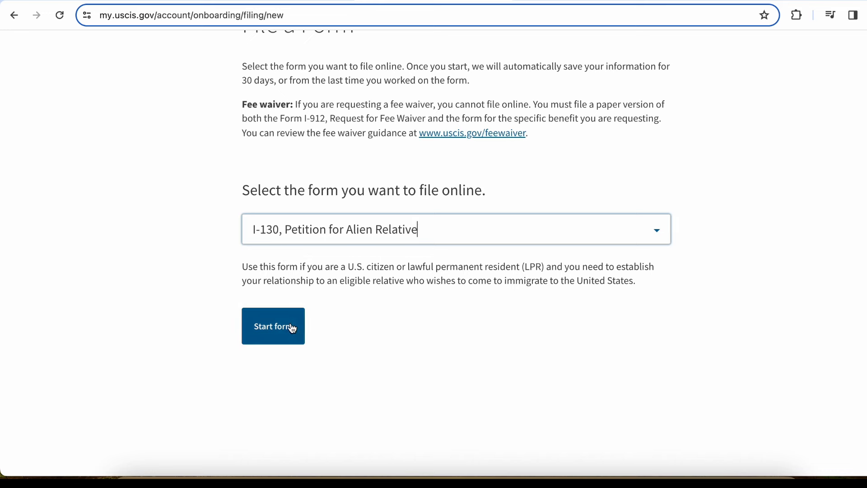
click(280, 339)
click(279, 339)
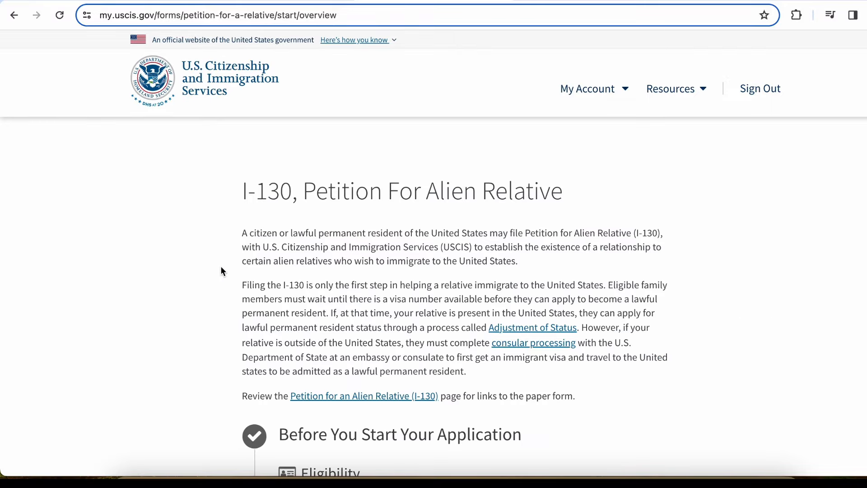
Scroll the I-130 overview down to the Eligibility section listing which relatives qualify
scroll(220, 266, down, 3)
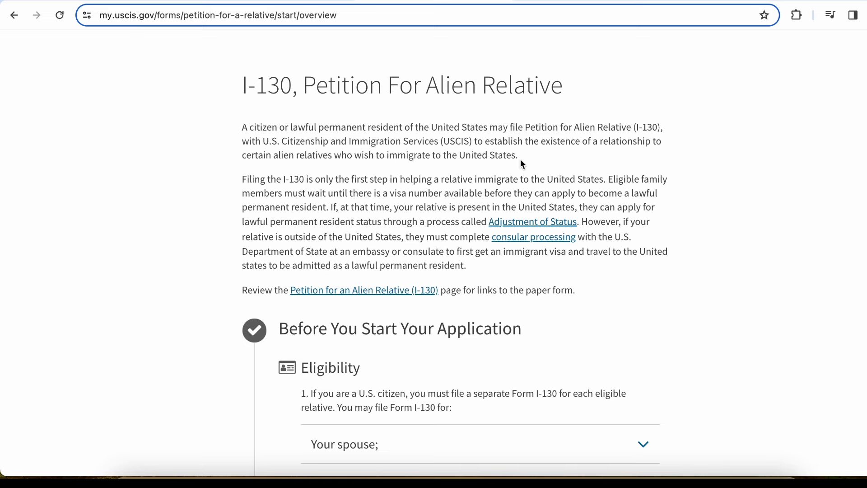
scroll(522, 162, down, 3)
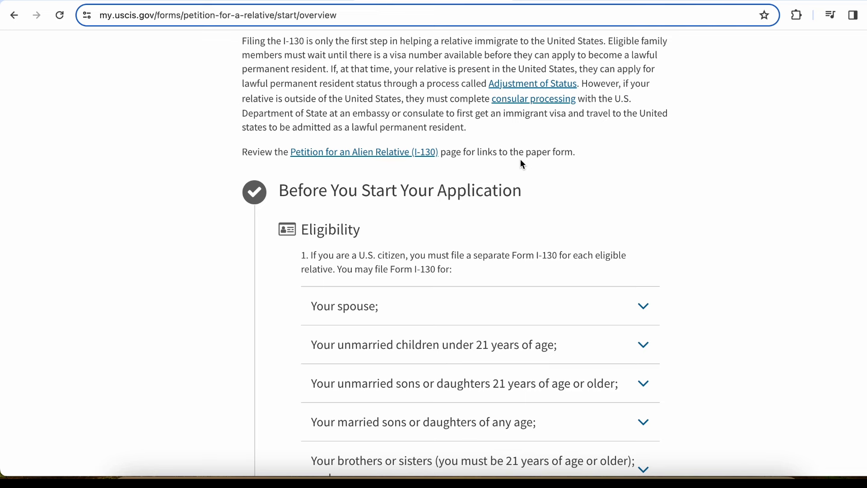
scroll(776, 193, down, 1)
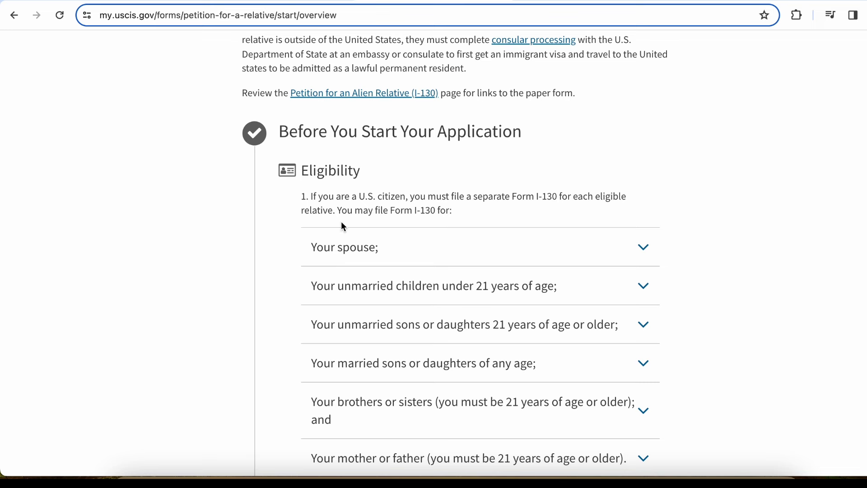
scroll(344, 227, down, 1)
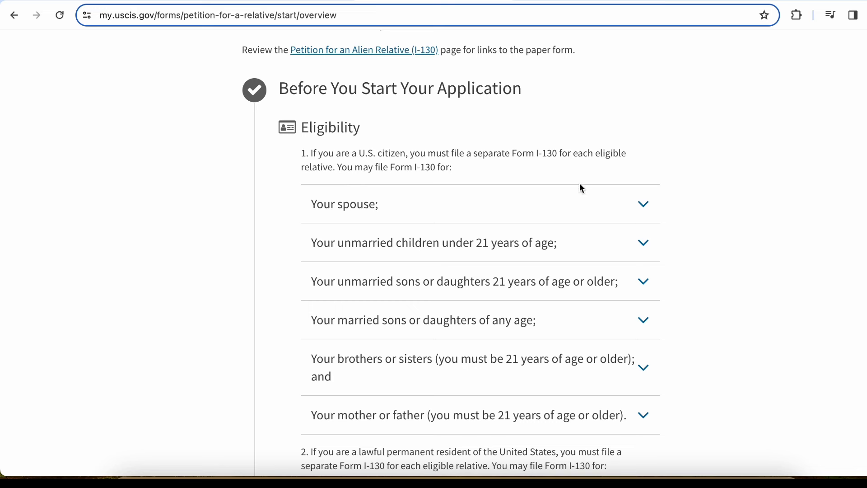
Expand then collapse the 'Your spouse' eligibility entry and scroll down to the $535.00 fee section
click(640, 207)
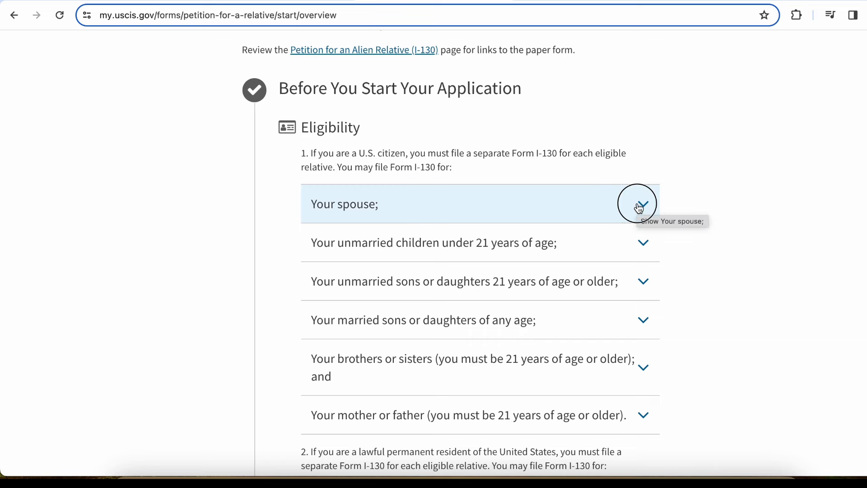
scroll(521, 341, down, 2)
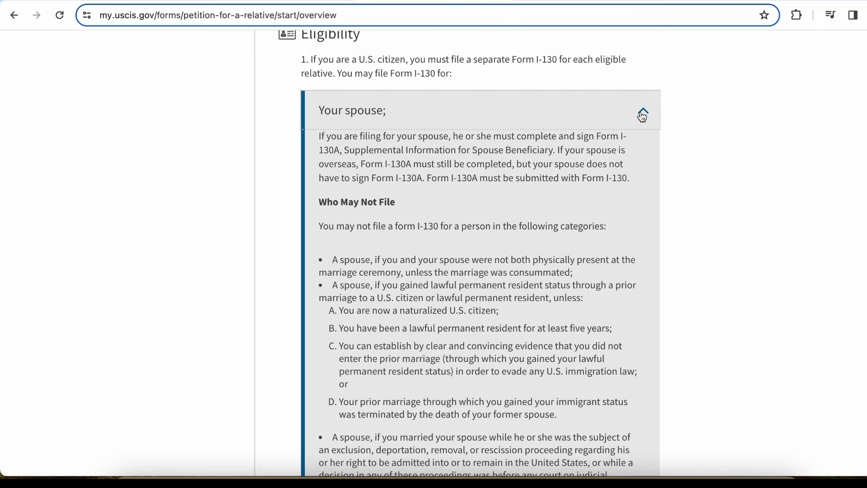
click(642, 113)
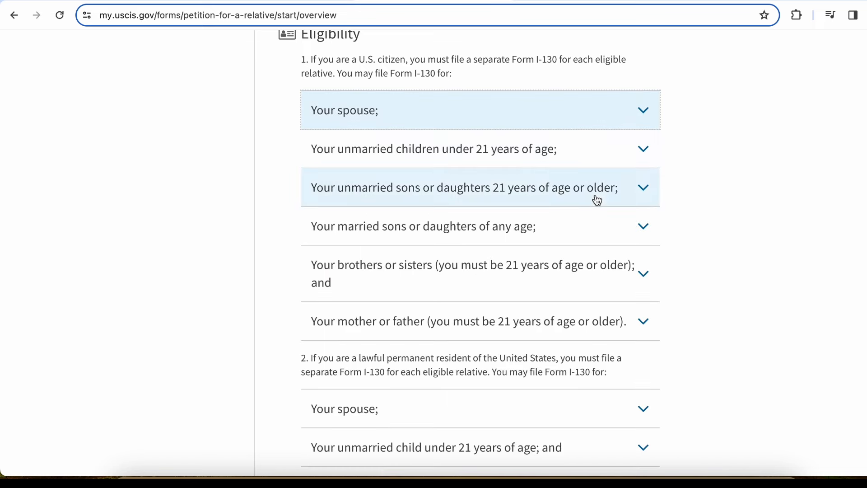
click(727, 190)
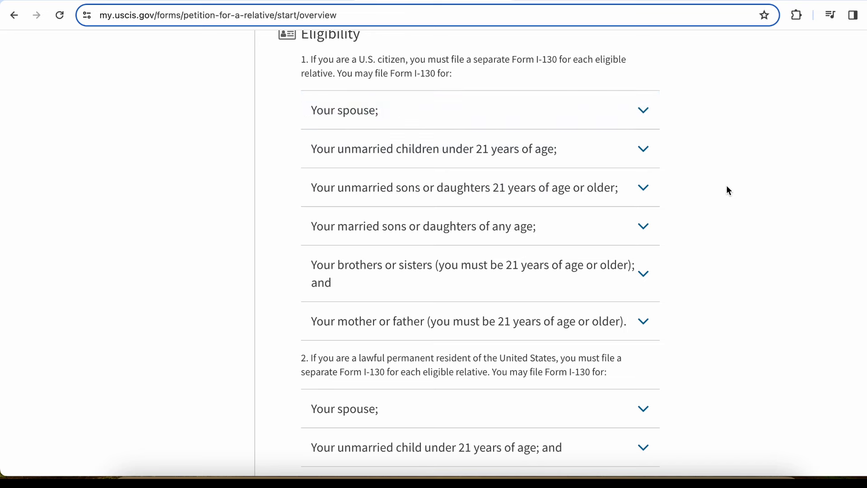
scroll(728, 190, down, 2)
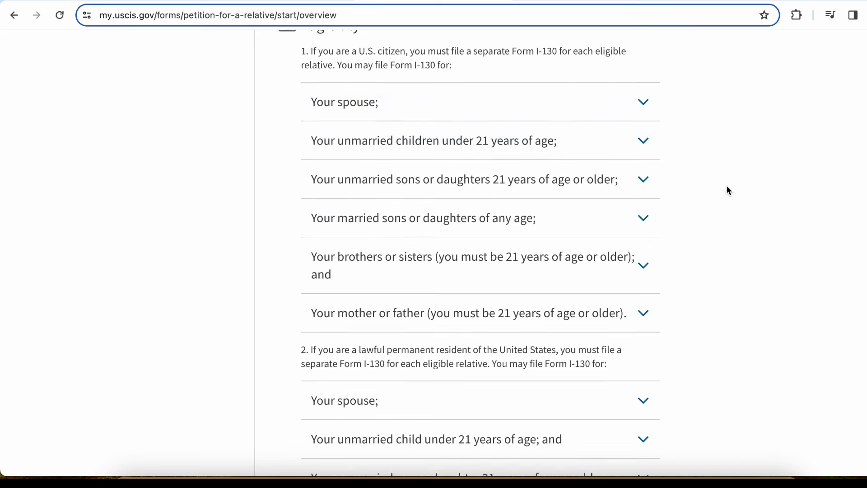
scroll(729, 190, down, 6)
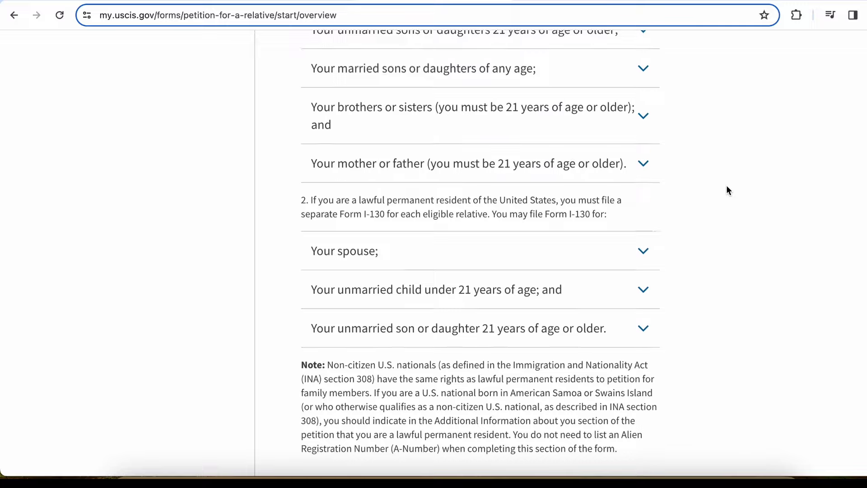
scroll(728, 190, up, 2)
scroll(728, 190, up, 5)
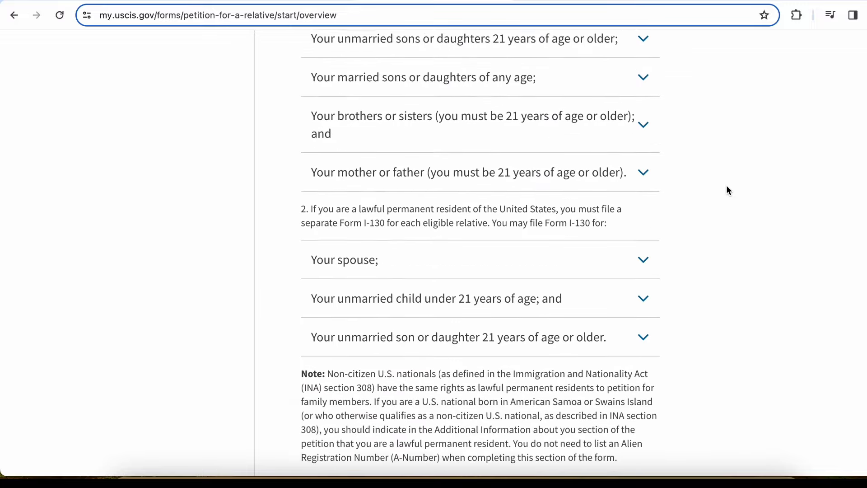
scroll(727, 190, down, 10)
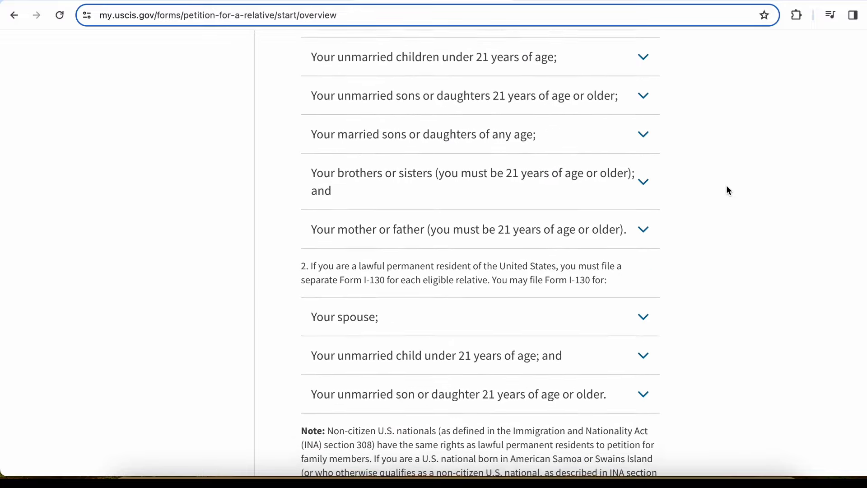
scroll(728, 190, down, 1)
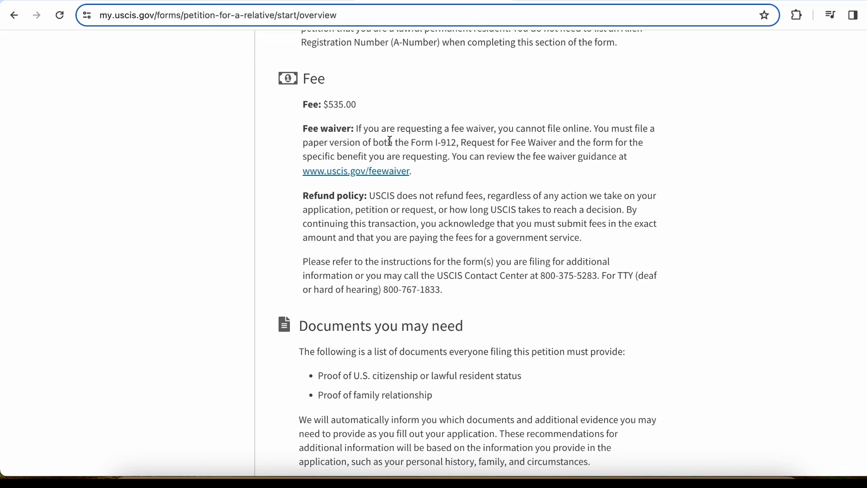
Review the Form I-912 fee waiver note and the required documents, including proof of family relationship
drag(436, 143, 561, 142)
click(562, 145)
scroll(535, 199, down, 2)
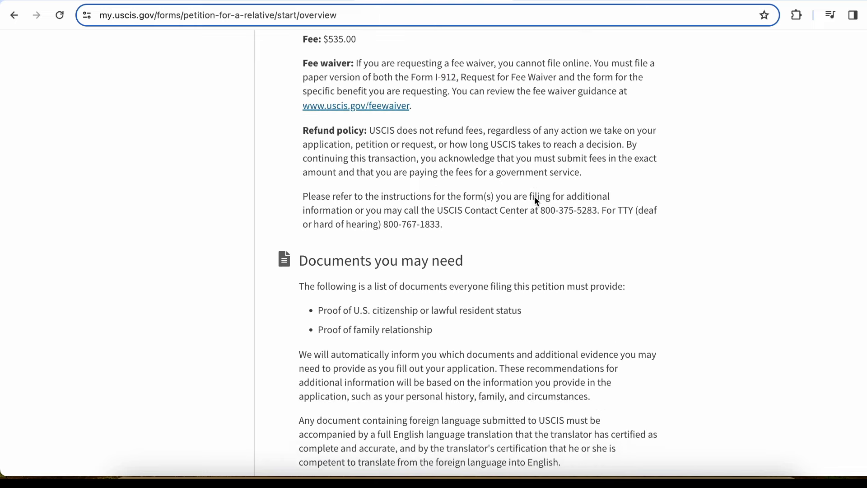
scroll(534, 196, down, 1)
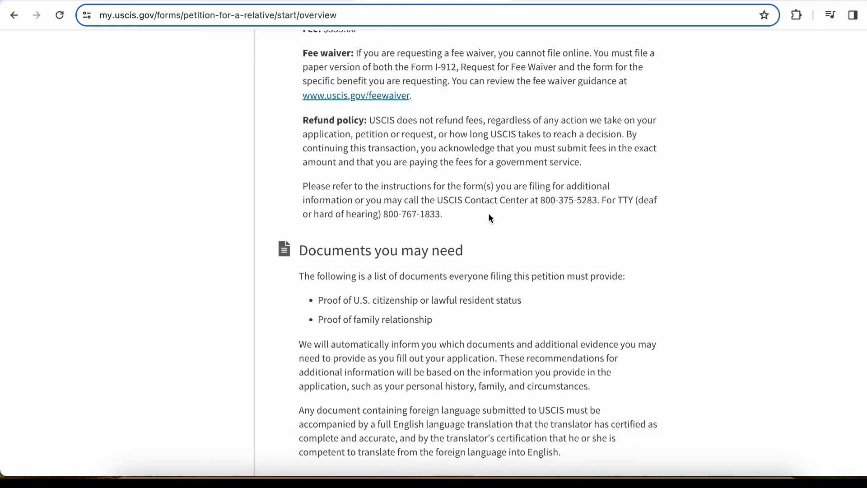
scroll(489, 213, down, 3)
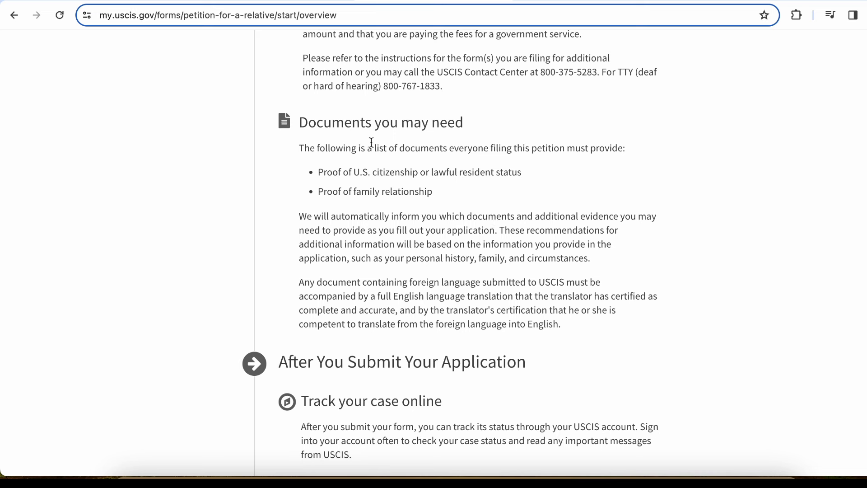
drag(328, 168, 520, 189)
click(519, 189)
drag(318, 198, 442, 192)
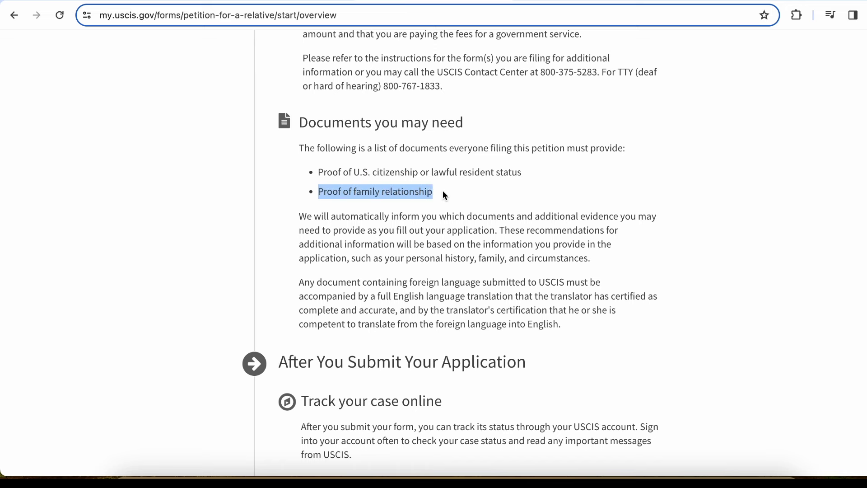
click(443, 193)
Read the After You Submit section and continue to the Completing Your Form Online page
scroll(443, 191, down, 5)
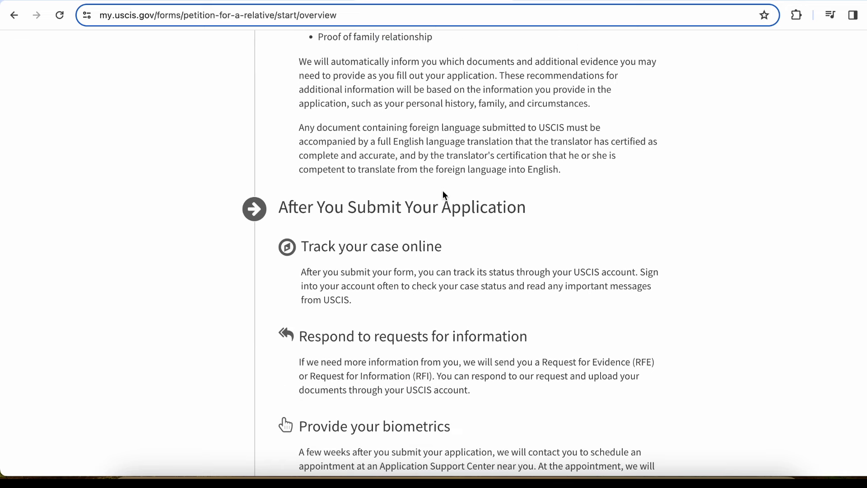
scroll(443, 195, down, 2)
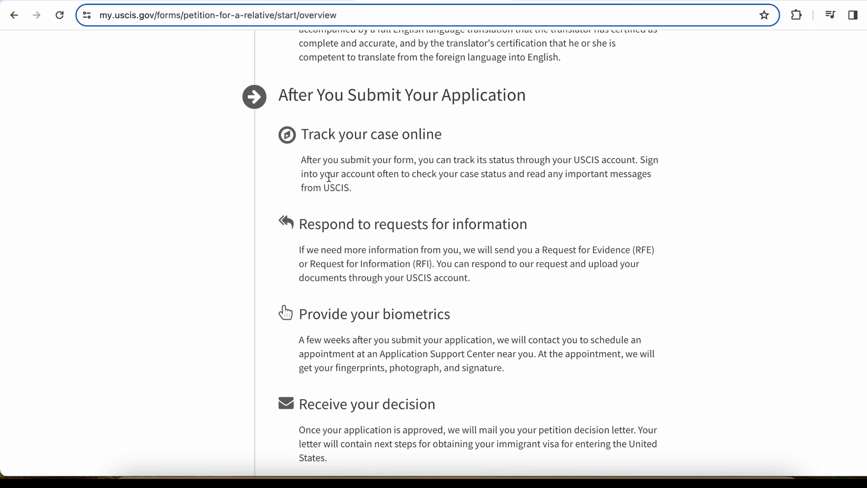
scroll(345, 191, down, 1)
scroll(346, 191, down, 2)
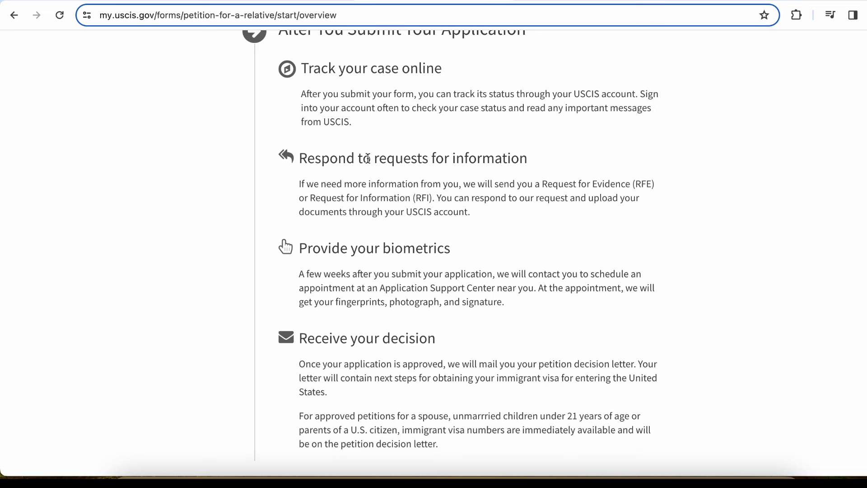
scroll(428, 228, down, 3)
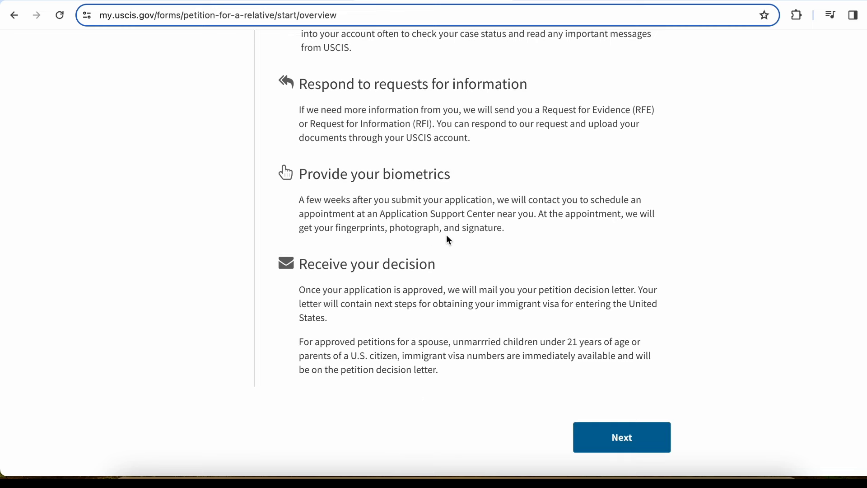
mouse_move(302, 264)
mouse_down()
mouse_move(314, 264)
mouse_move(328, 318)
mouse_move(447, 376)
mouse_move(312, 272)
mouse_up()
click(447, 376)
click(312, 272)
click(636, 440)
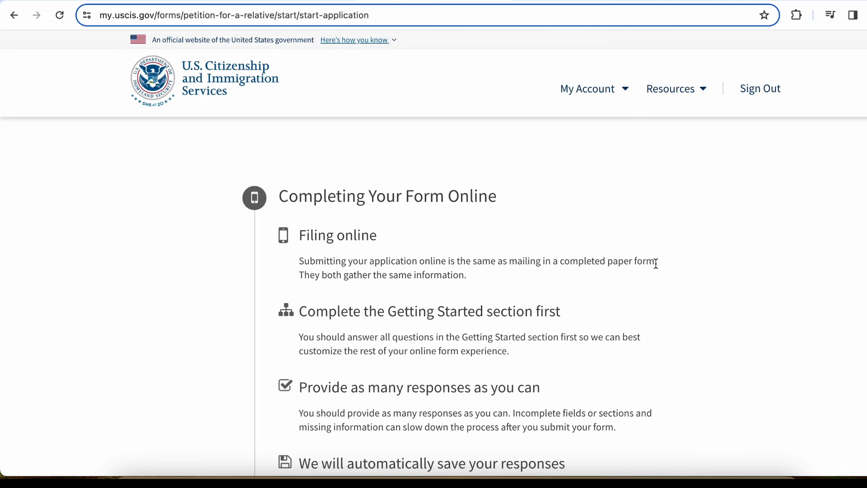
scroll(656, 264, down, 3)
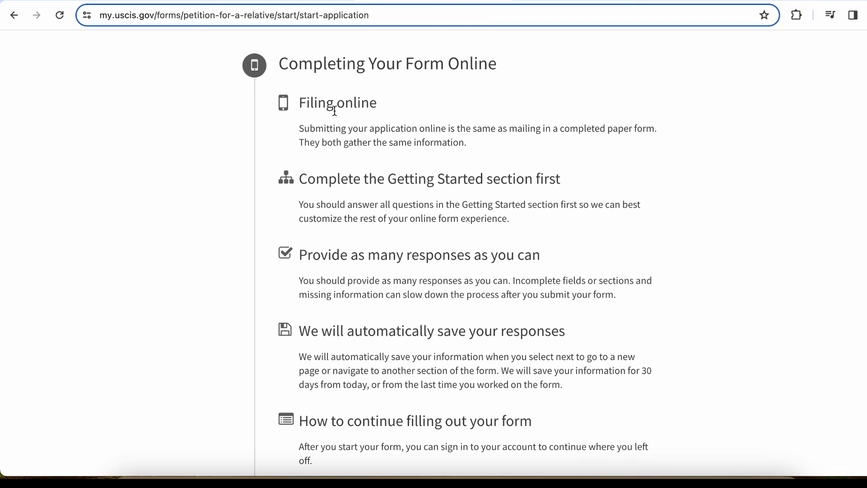
drag(319, 104, 402, 130)
click(402, 129)
click(432, 182)
drag(433, 182, 574, 183)
click(573, 183)
drag(303, 220, 439, 222)
click(440, 222)
scroll(439, 222, down, 3)
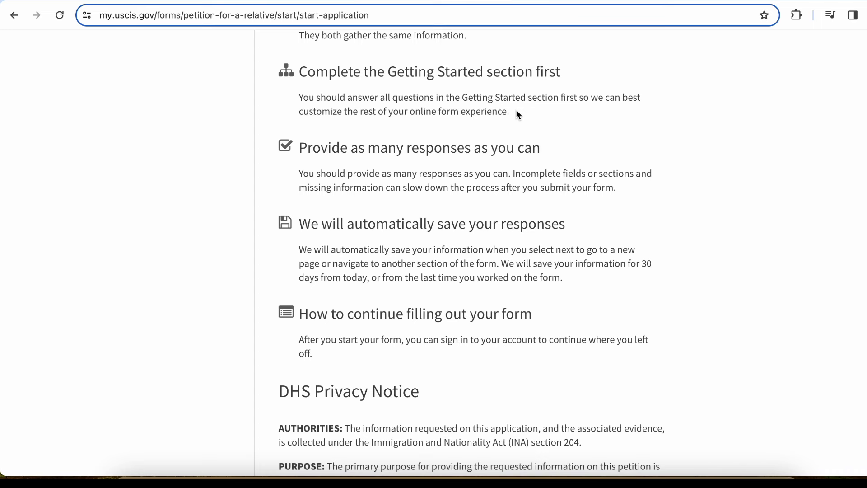
drag(351, 147, 558, 156)
click(556, 154)
scroll(393, 245, down, 2)
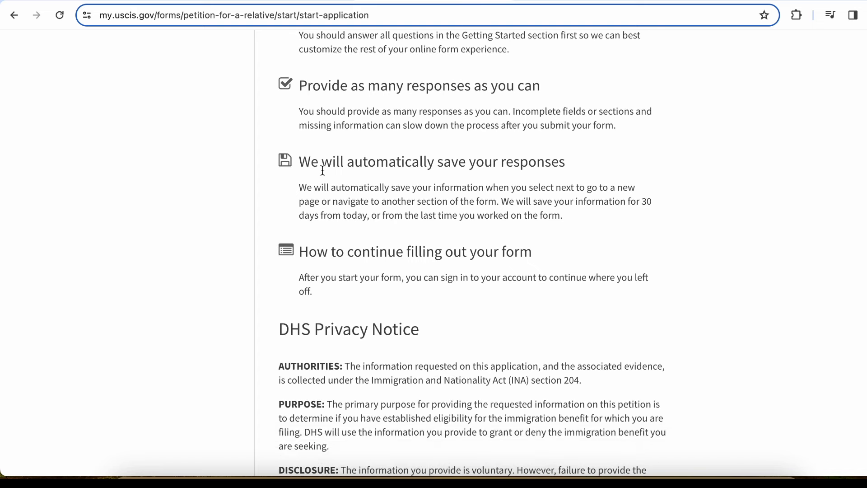
drag(323, 170, 574, 222)
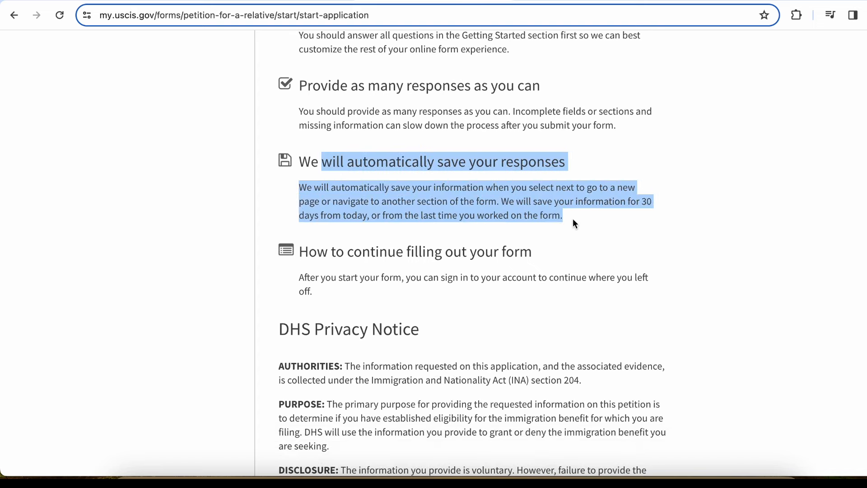
scroll(573, 222, down, 2)
click(572, 218)
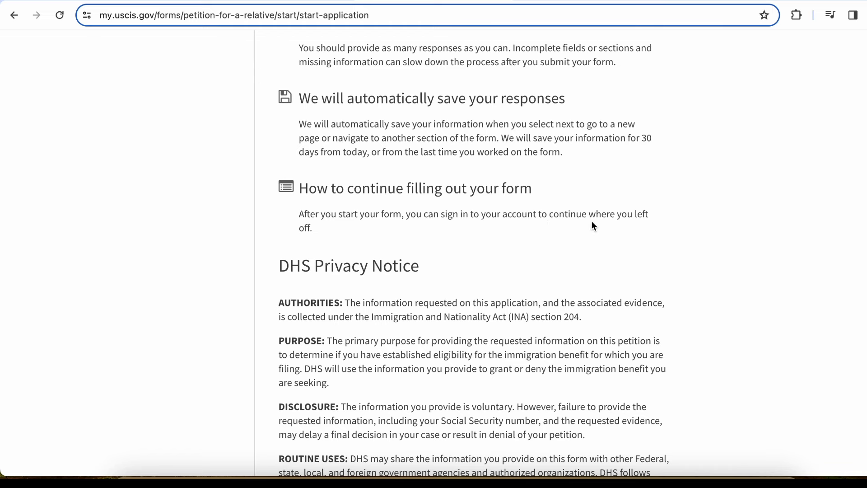
scroll(593, 224, down, 1)
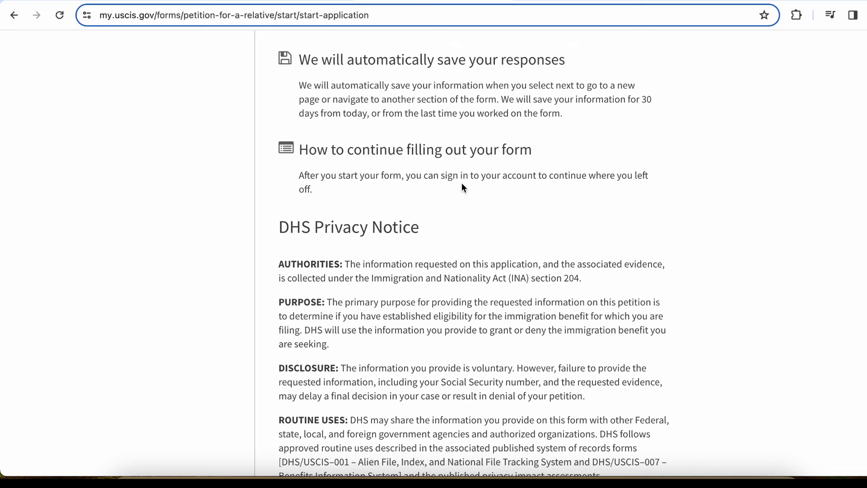
scroll(462, 182, down, 2)
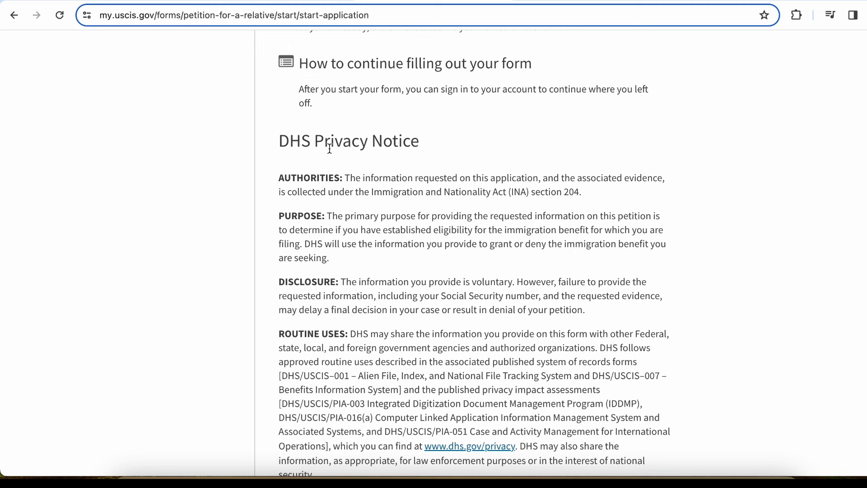
Scroll past the Privacy Notice and Paperwork Reduction Act and start the I-130 application
scroll(370, 150, down, 1)
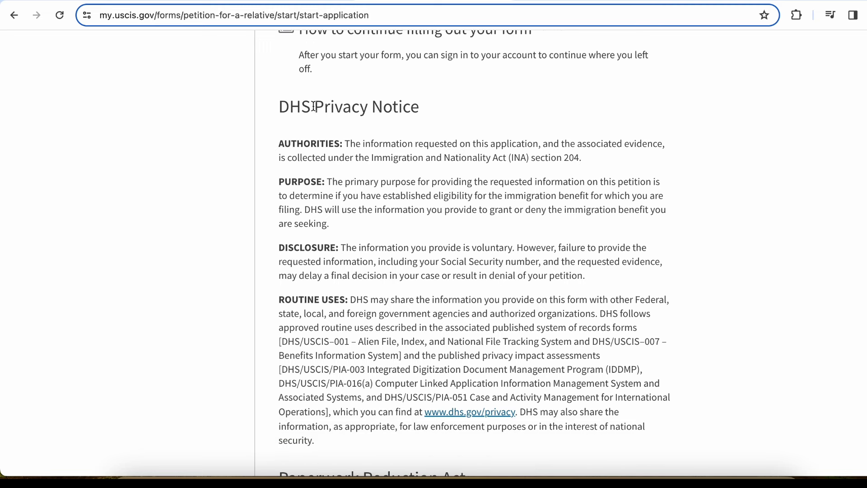
scroll(393, 216, down, 1)
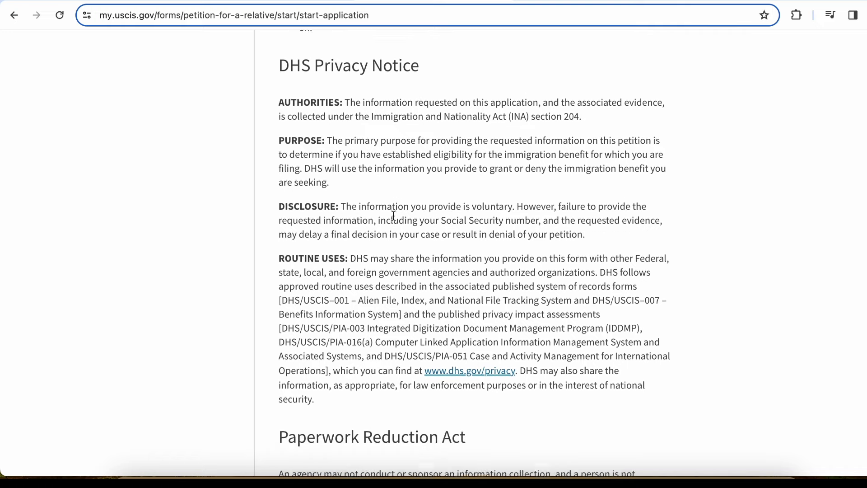
scroll(393, 215, down, 2)
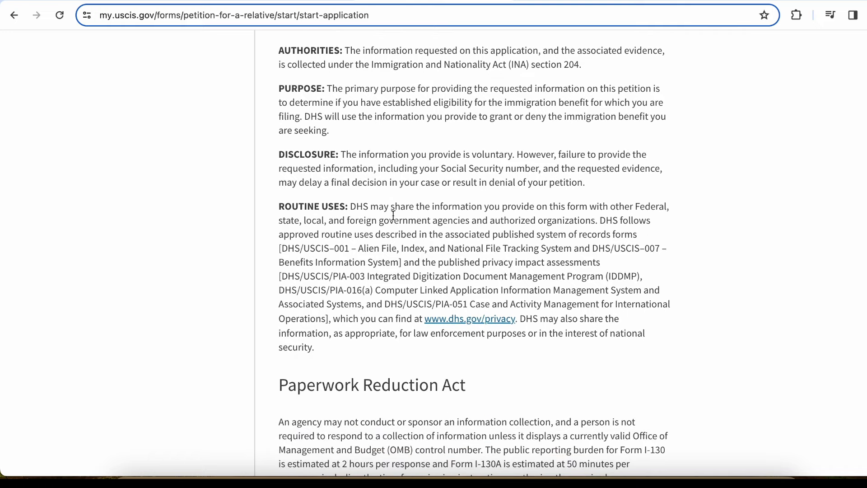
scroll(372, 253, down, 2)
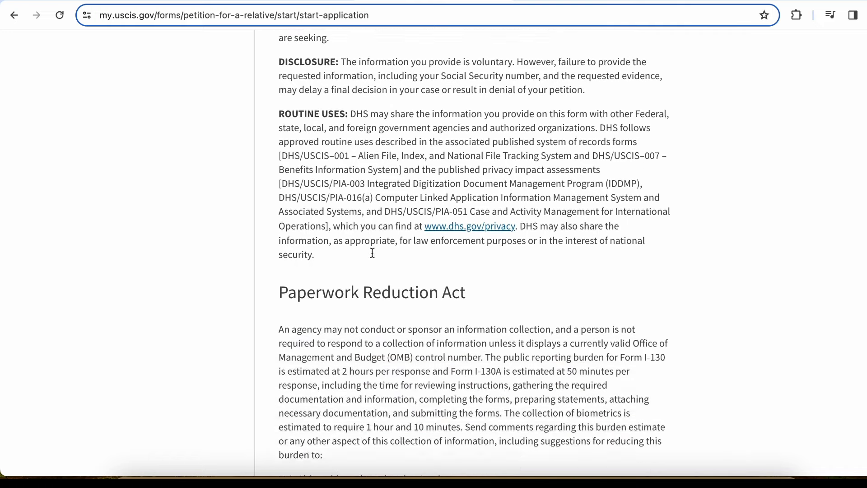
scroll(372, 253, down, 5)
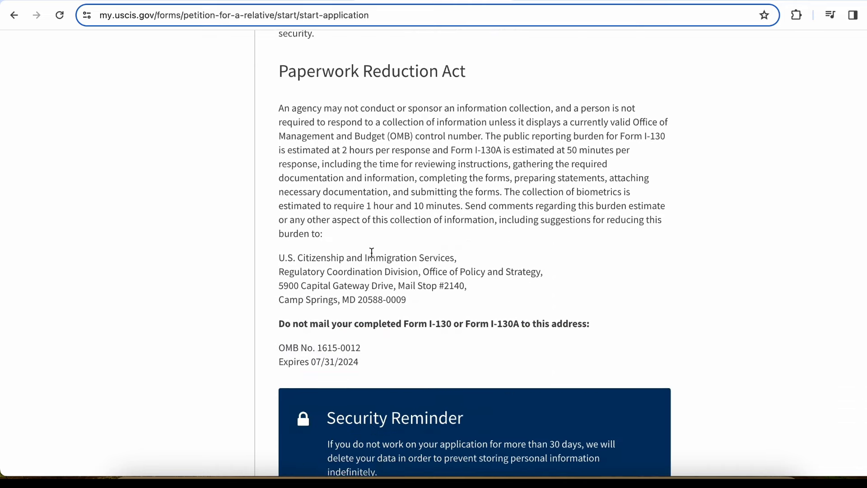
scroll(371, 251, down, 3)
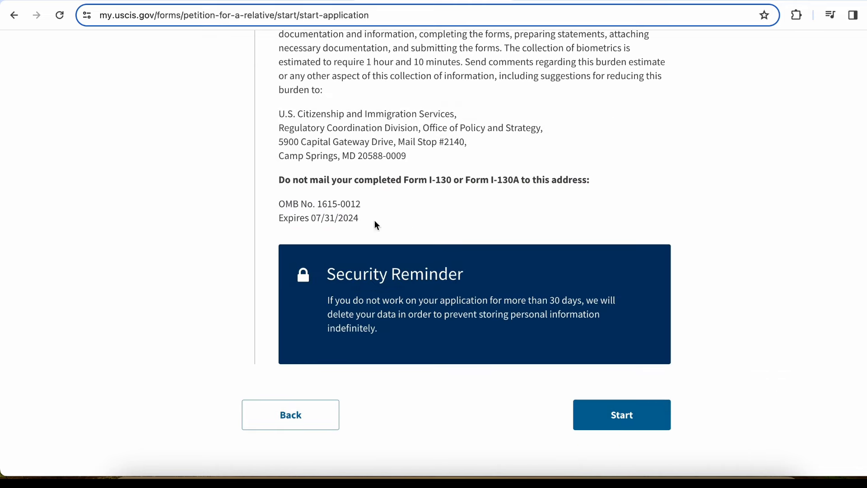
click(622, 416)
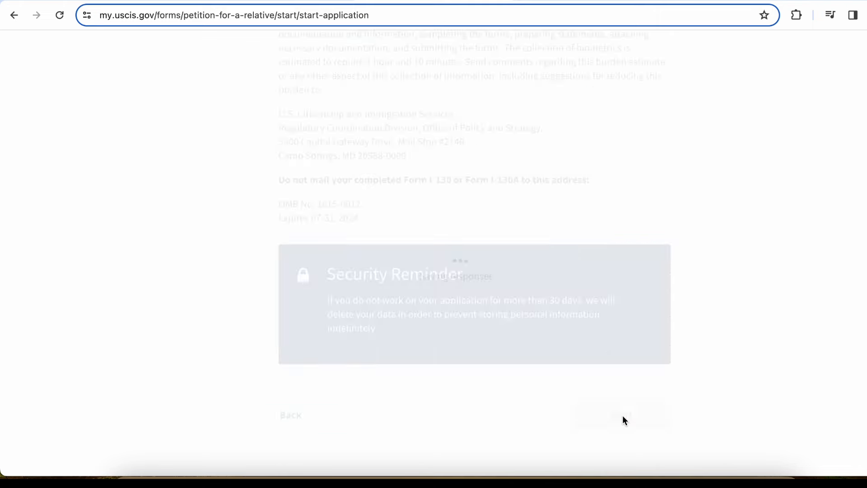
Review the Preparer and interpreter information page, noting that only I-130 is filed online
scroll(753, 333, down, 2)
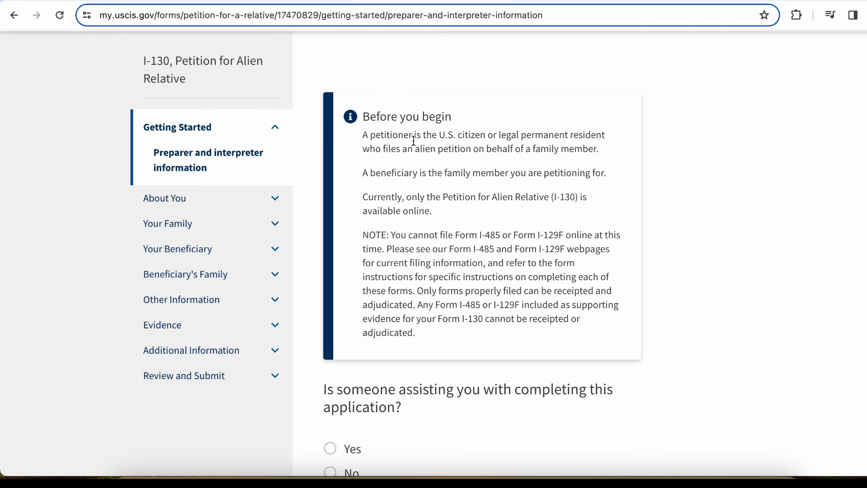
click(406, 137)
click(475, 138)
click(420, 173)
drag(395, 197, 526, 216)
click(526, 212)
scroll(423, 302, down, 2)
scroll(433, 300, down, 1)
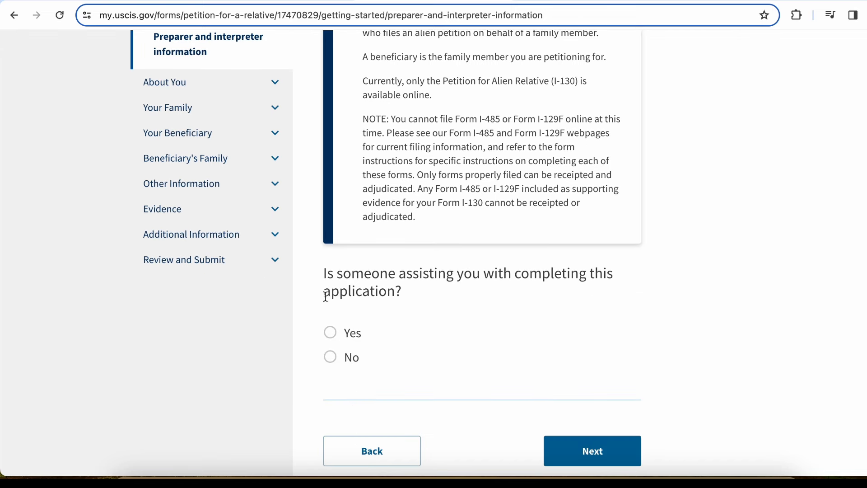
Answer Yes to whether someone is assisting with completing the application
click(331, 333)
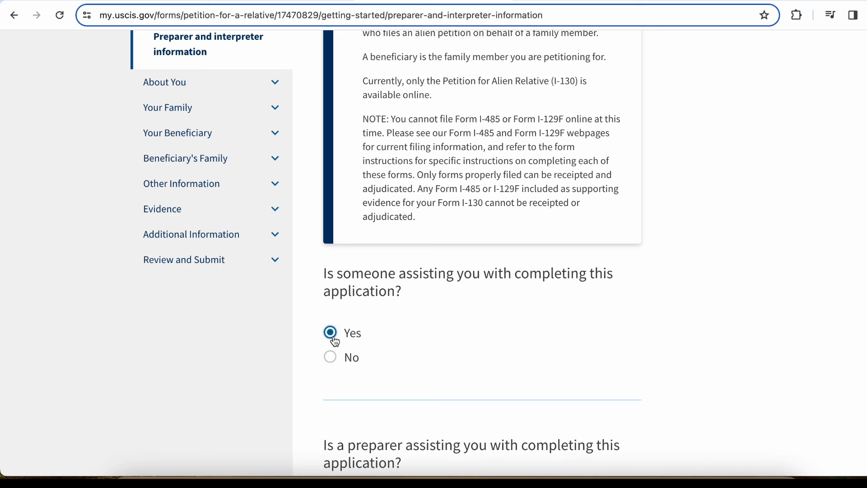
scroll(392, 375, down, 1)
scroll(391, 372, down, 5)
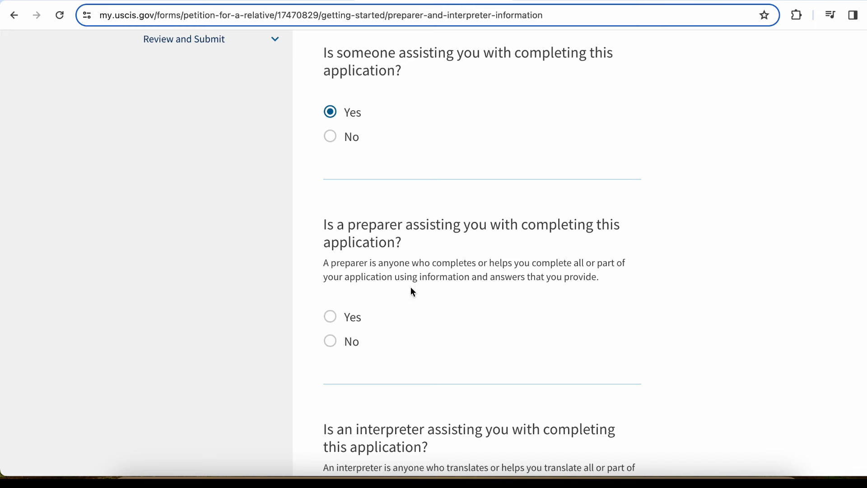
scroll(415, 347, down, 2)
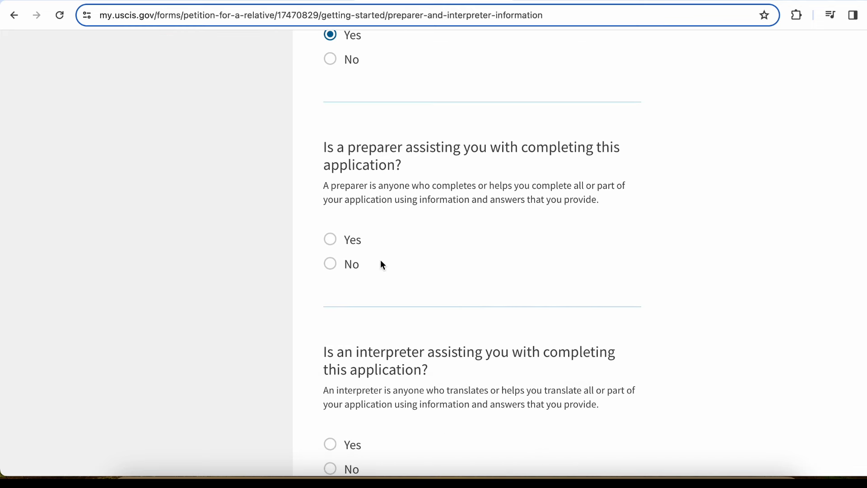
scroll(387, 273, down, 2)
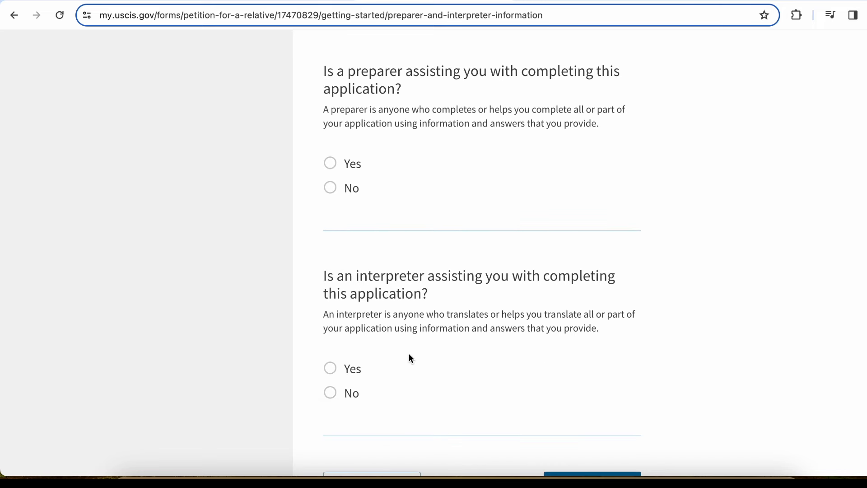
scroll(410, 356, down, 1)
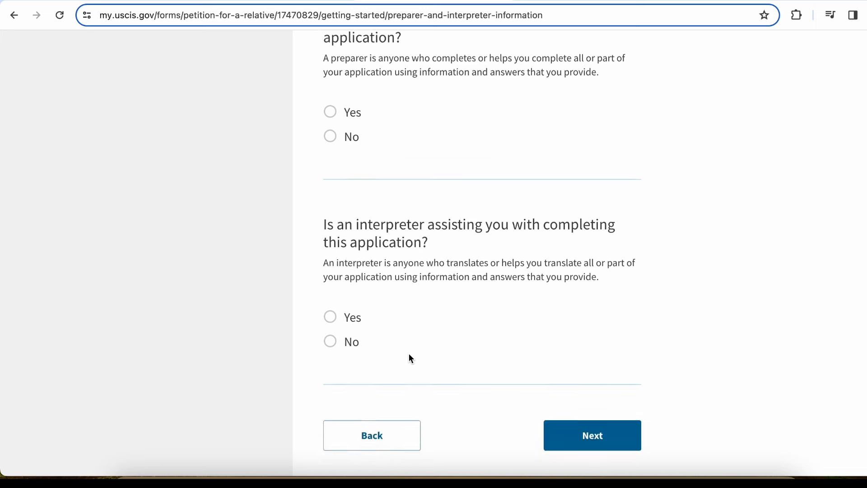
scroll(410, 356, up, 4)
scroll(410, 356, up, 2)
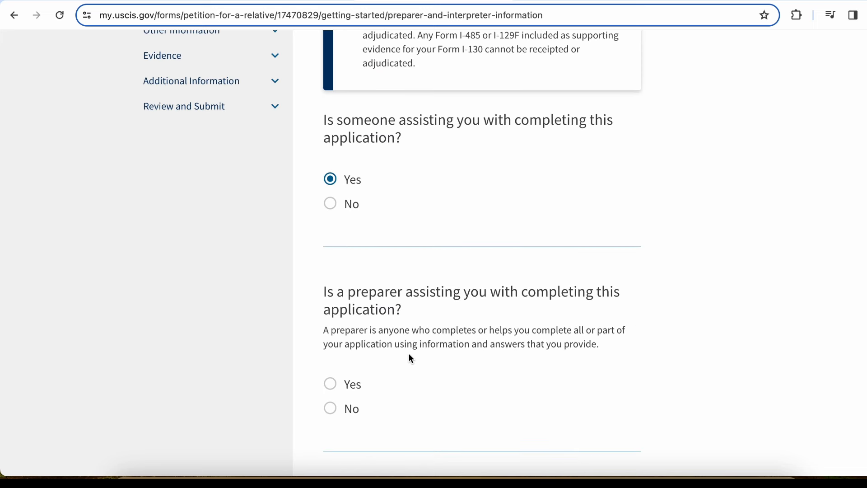
Change the assistance answer to No and continue to the Your name page
click(330, 205)
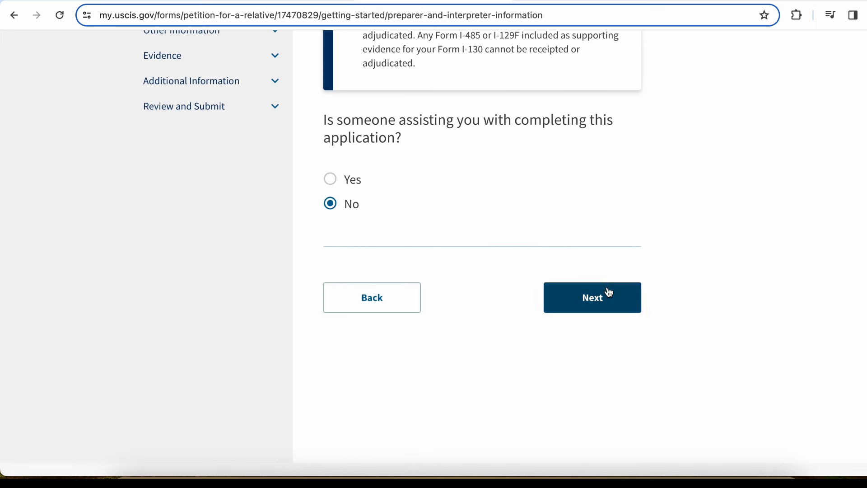
scroll(741, 244, up, 3)
scroll(741, 244, up, 4)
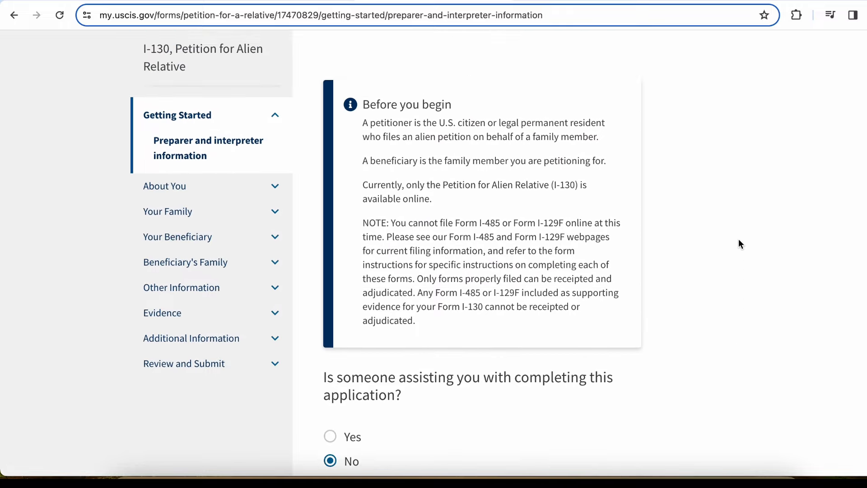
scroll(741, 244, down, 2)
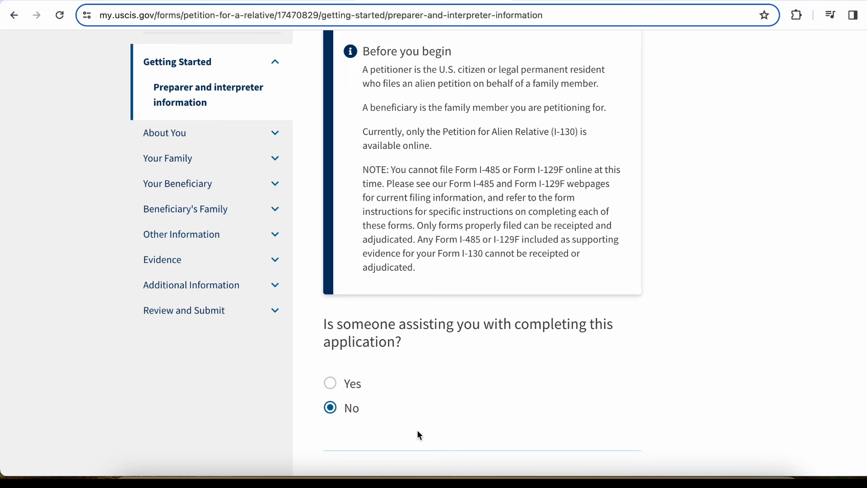
scroll(238, 300, down, 5)
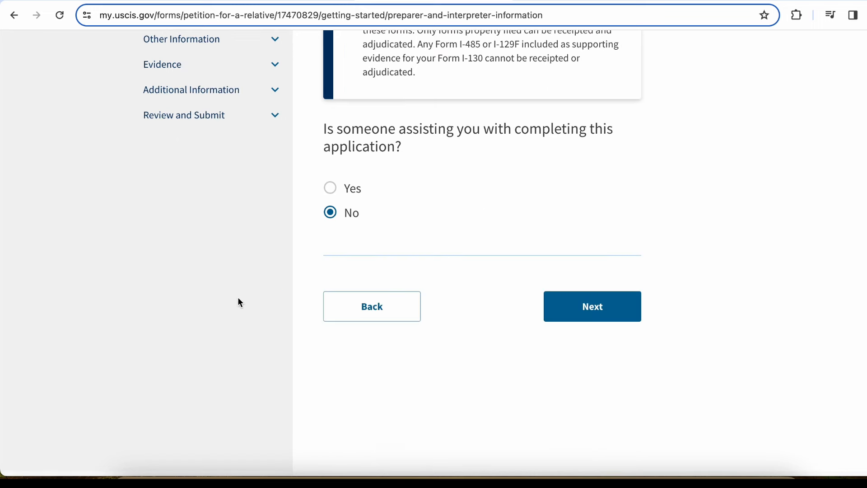
scroll(525, 220, up, 4)
scroll(525, 219, up, 2)
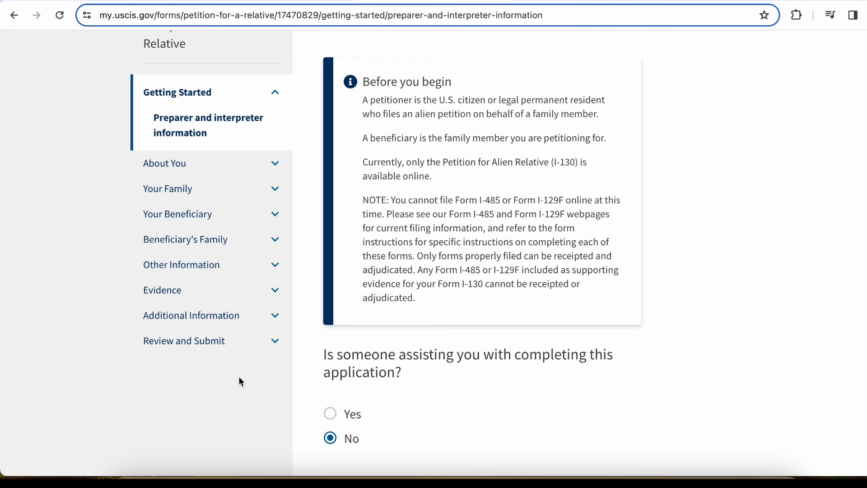
scroll(683, 332, down, 4)
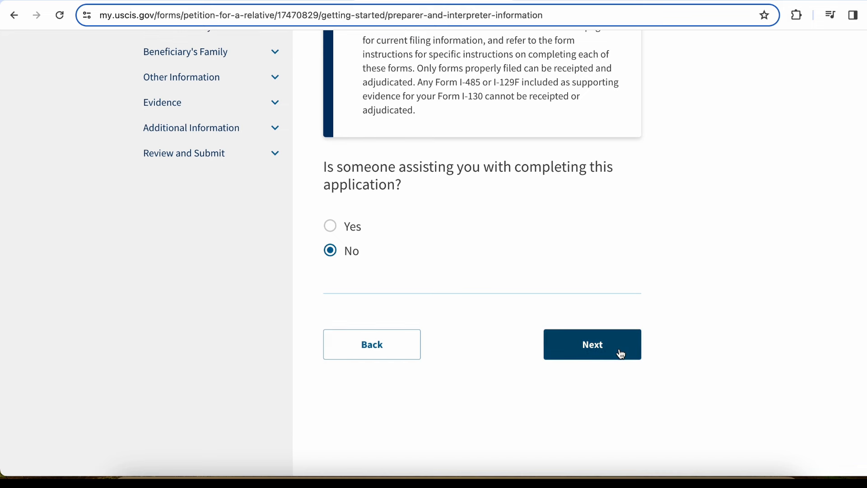
click(621, 354)
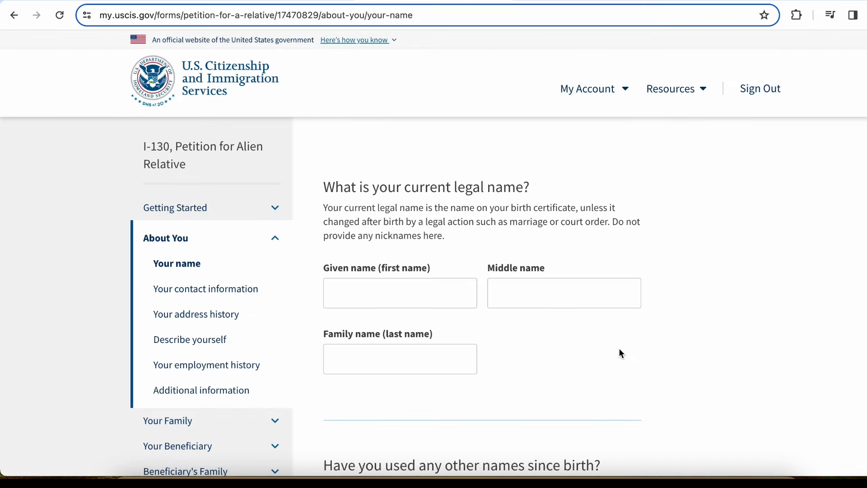
Enter the petitioner's given name, middle initial and family name
click(379, 295)
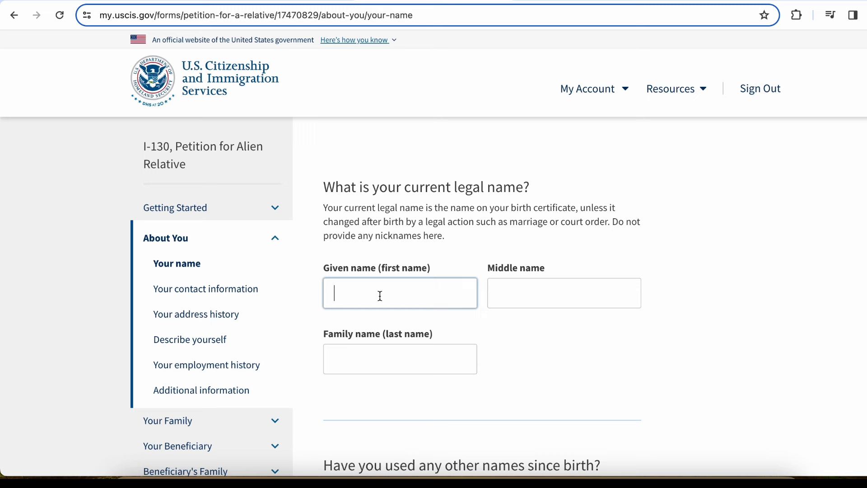
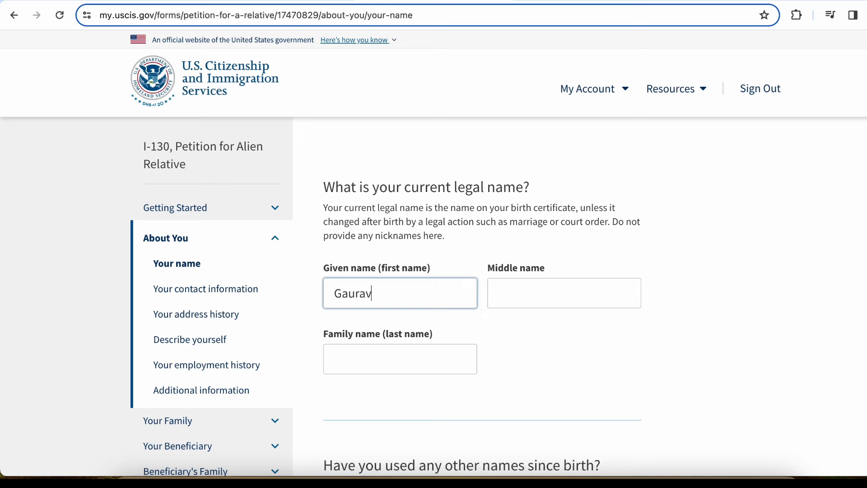
key(Tab)
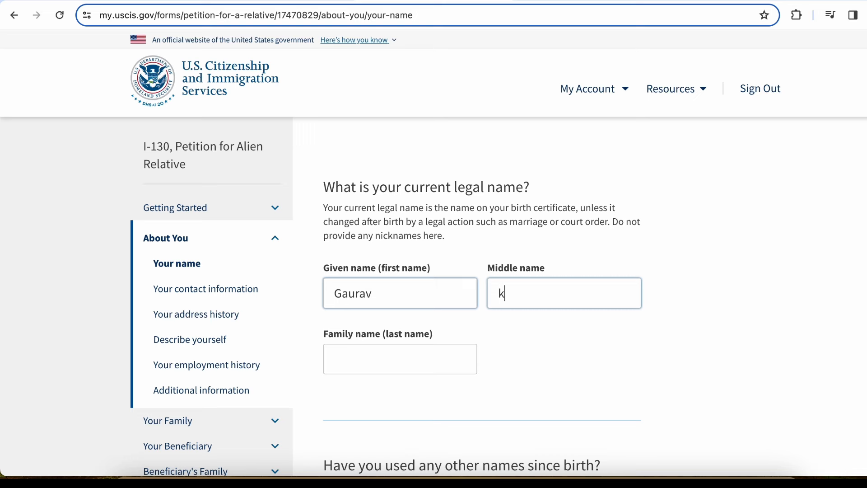
key(Tab)
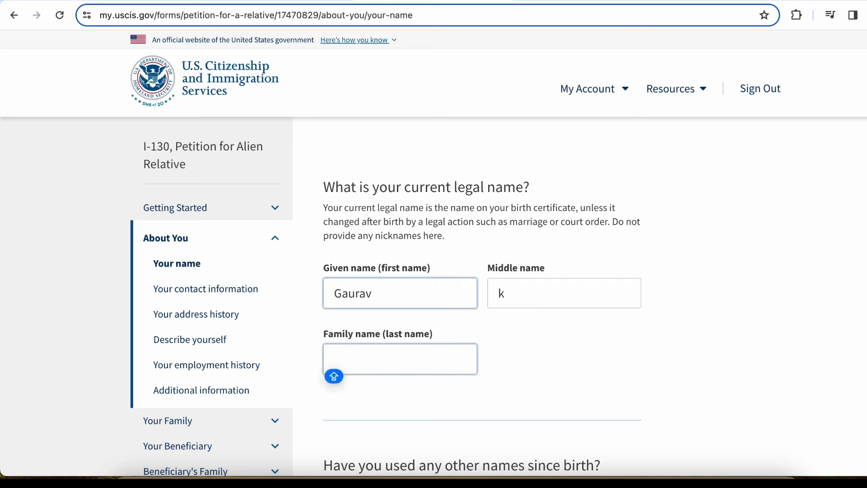
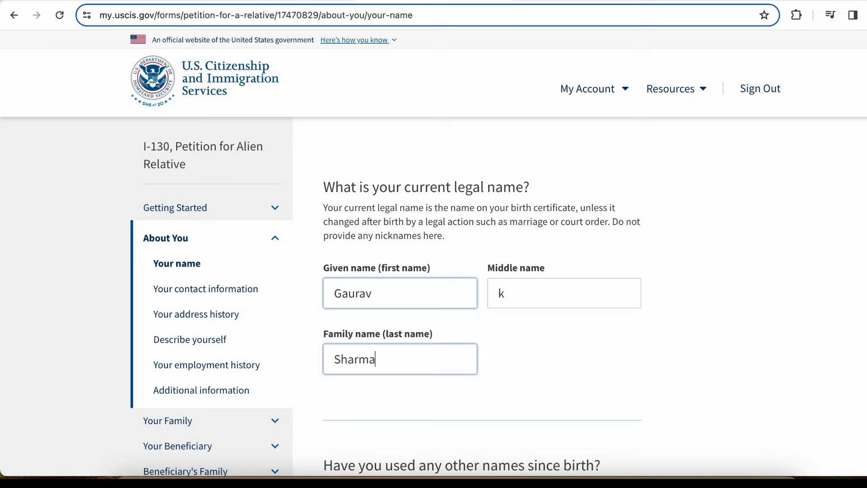
Answer No to having used other names and continue to the contact information page
scroll(433, 253, down, 4)
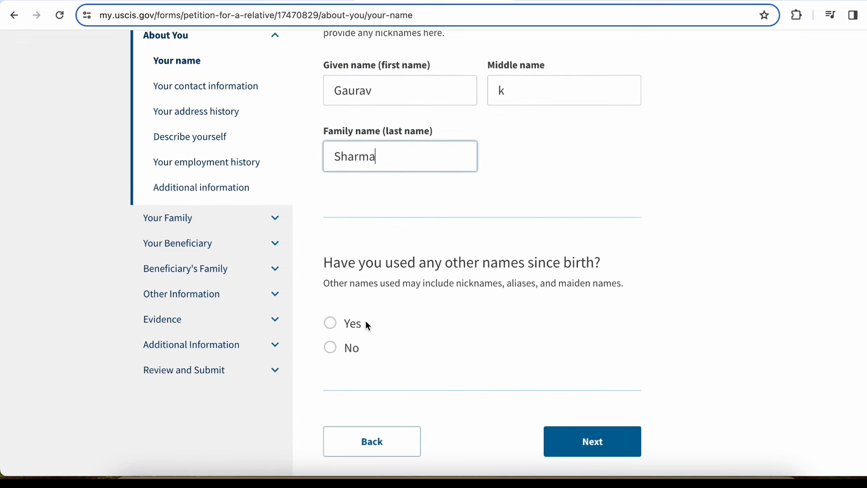
click(335, 335)
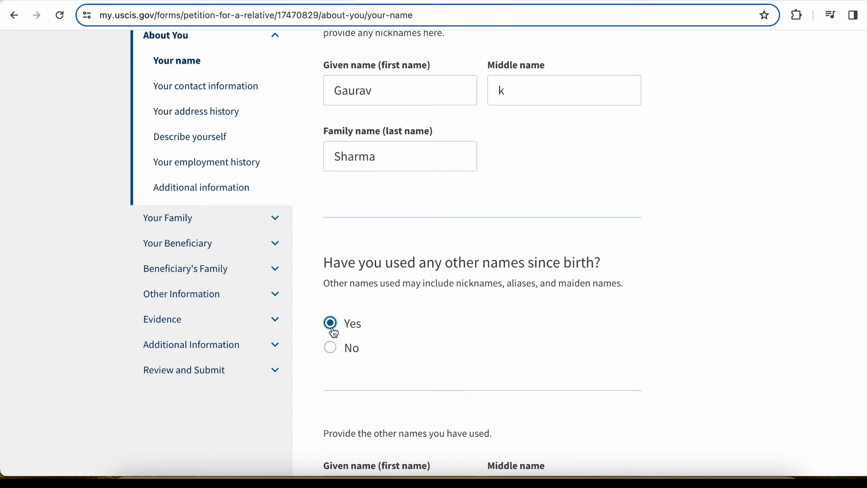
scroll(334, 332, down, 4)
scroll(333, 328, down, 2)
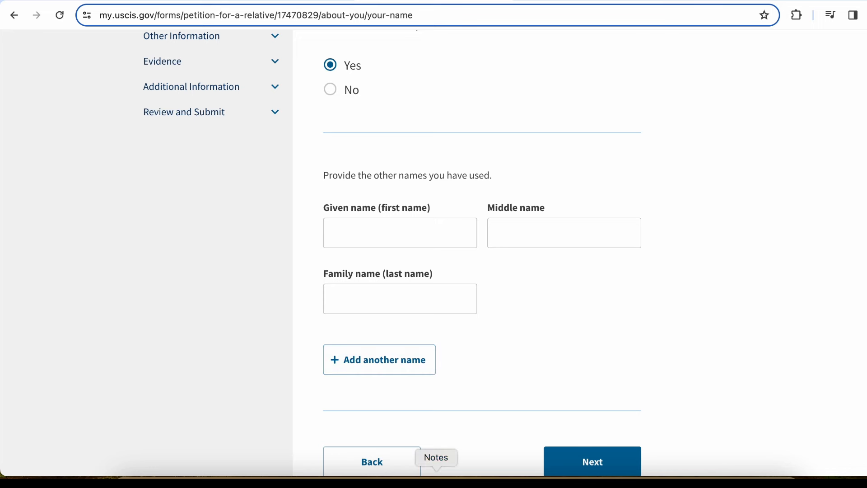
click(355, 223)
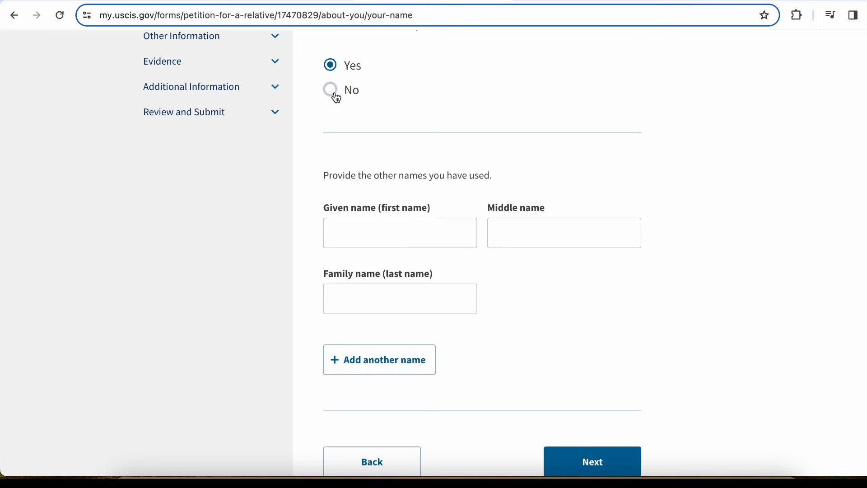
scroll(334, 90, up, 1)
click(335, 140)
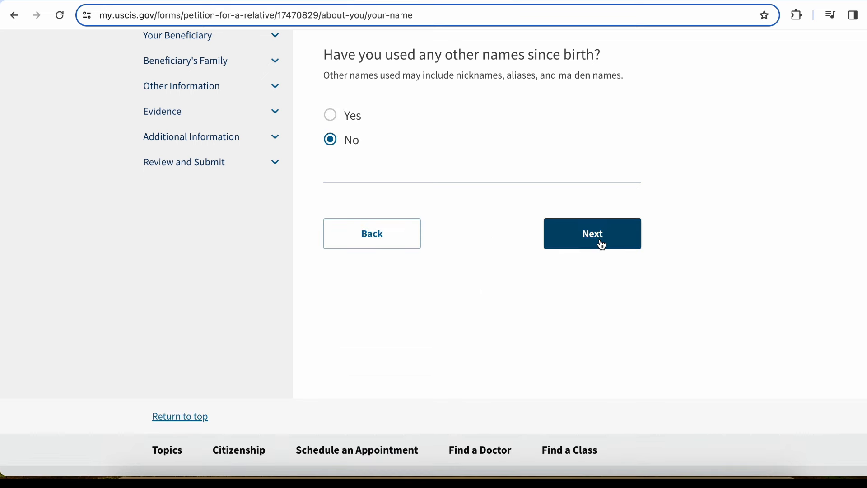
click(602, 245)
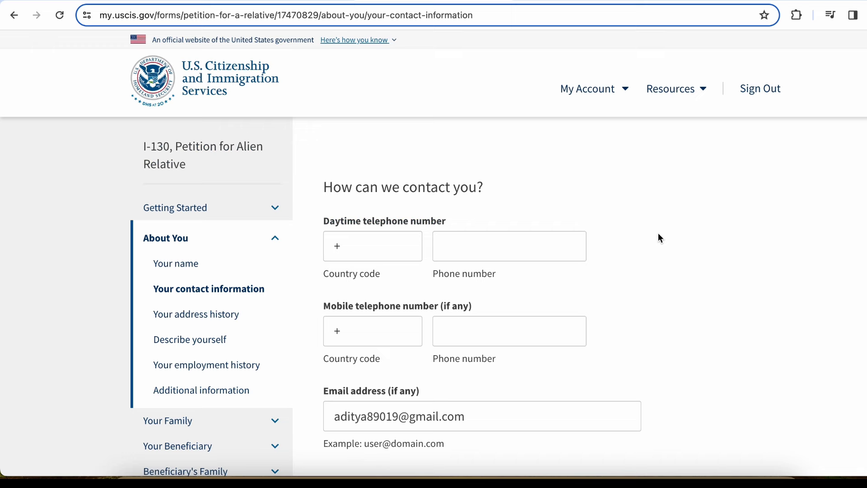
Check the pre-filled email address and return to the daytime phone country code field
scroll(660, 235, down, 2)
click(382, 182)
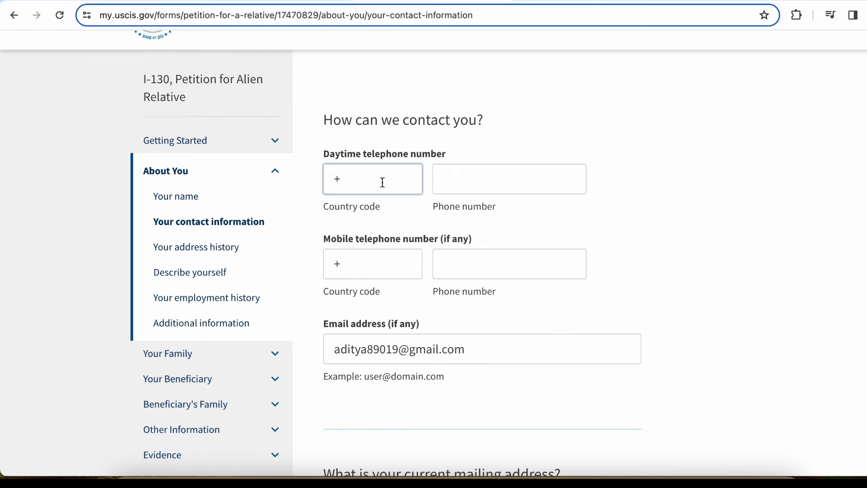
scroll(382, 182, down, 1)
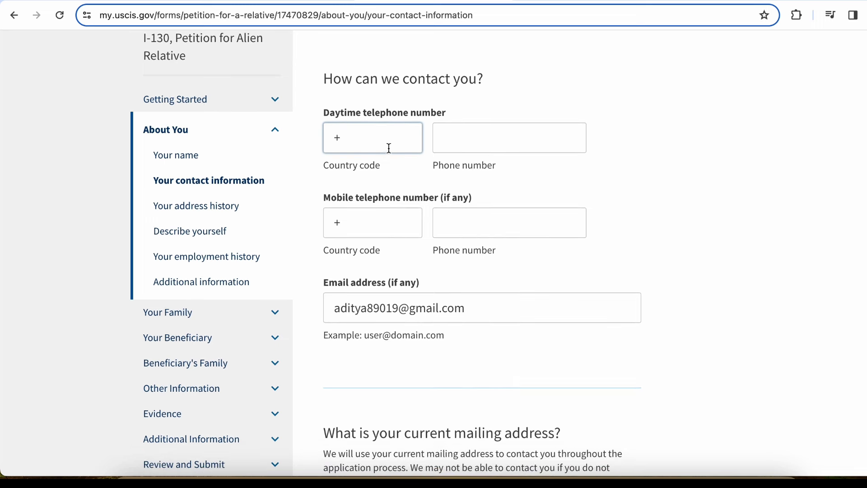
drag(472, 309, 331, 310)
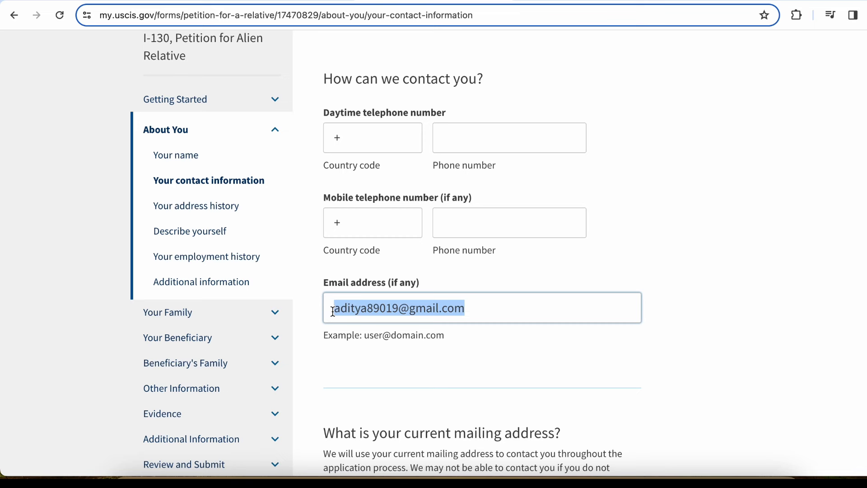
click(686, 294)
scroll(611, 231, up, 1)
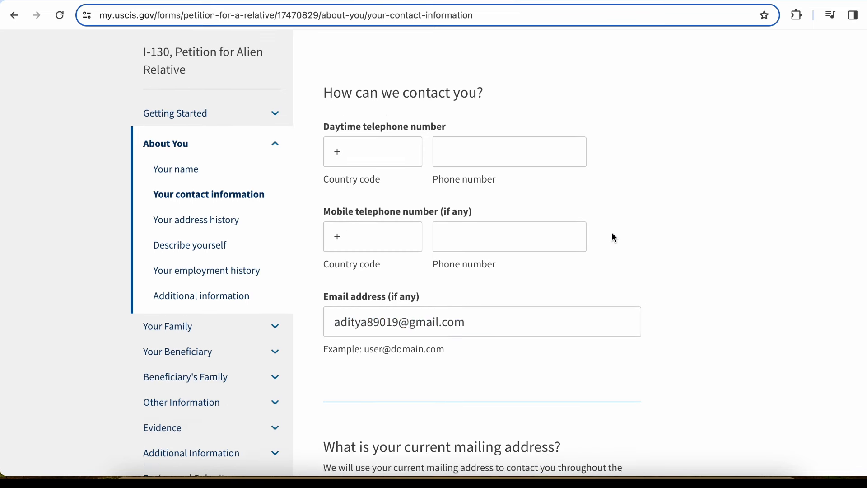
click(414, 195)
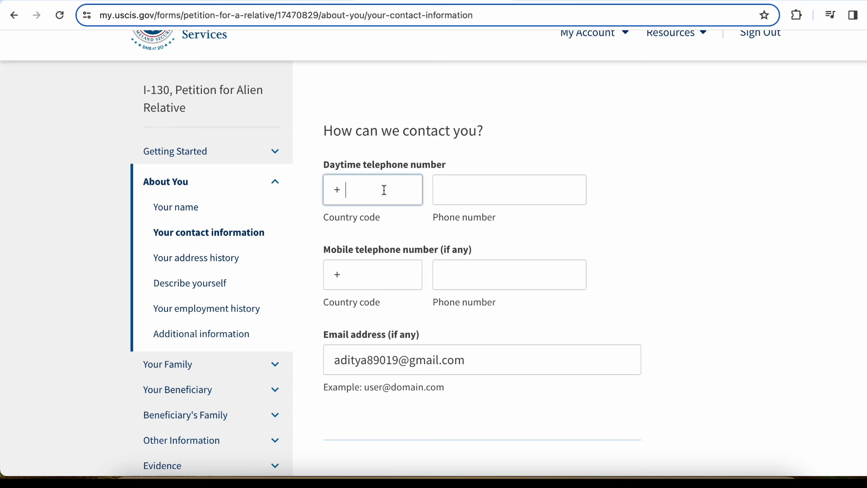
Enter daytime phone country code 1 and the phone number, then scroll to the mailing address
click(488, 188)
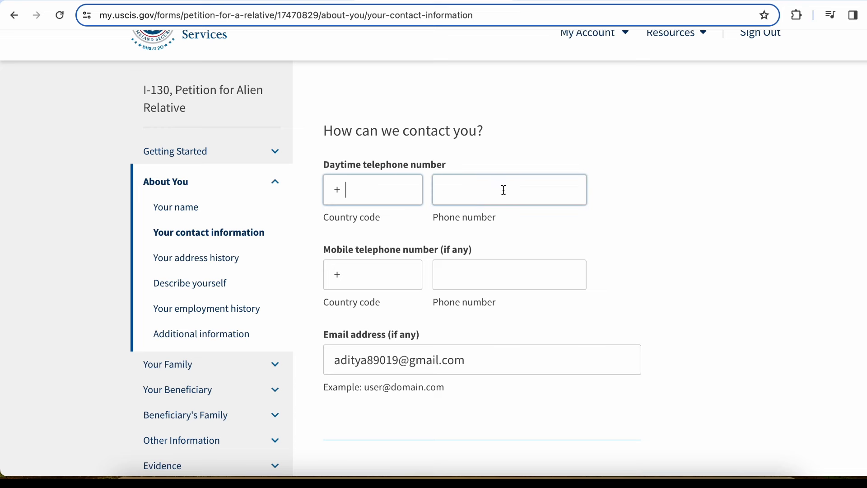
click(361, 196)
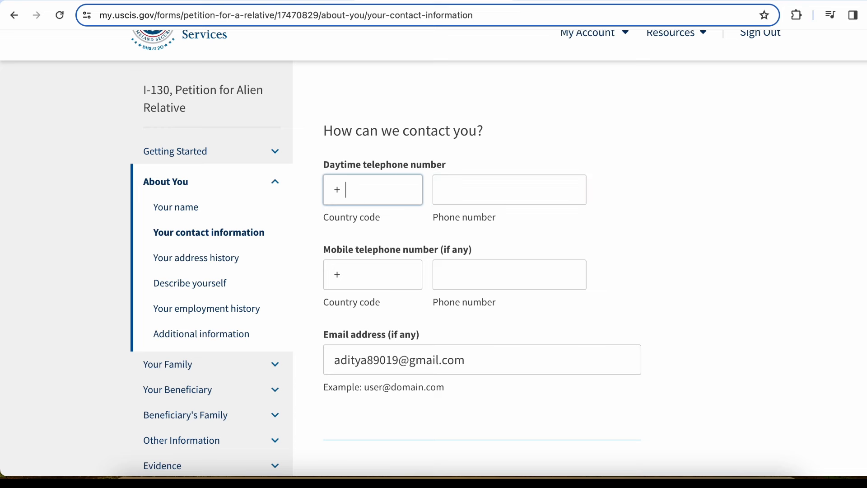
text(1)
click(453, 184)
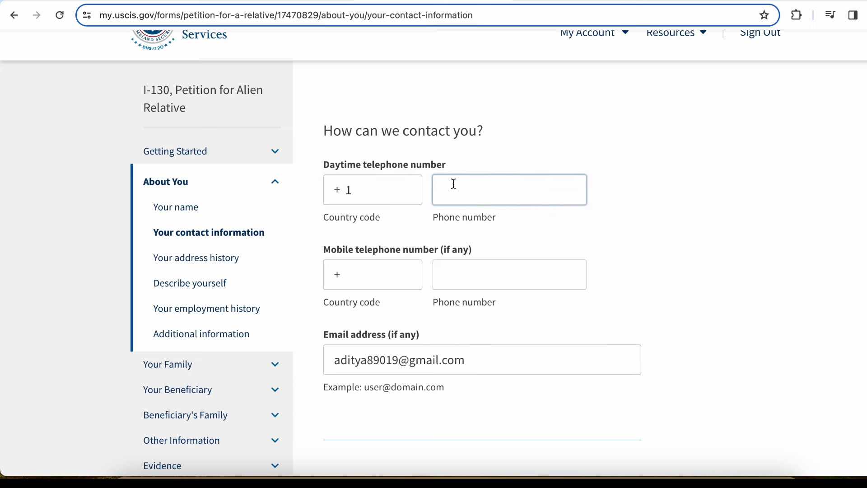
click(703, 207)
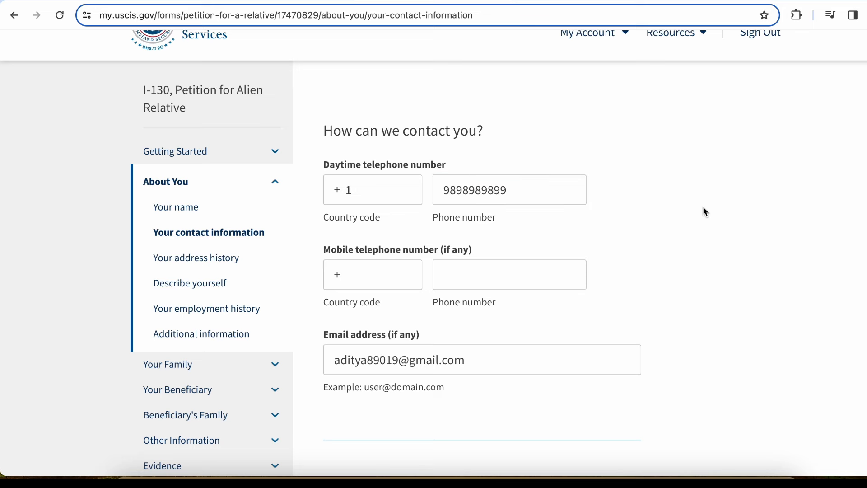
scroll(703, 208, down, 4)
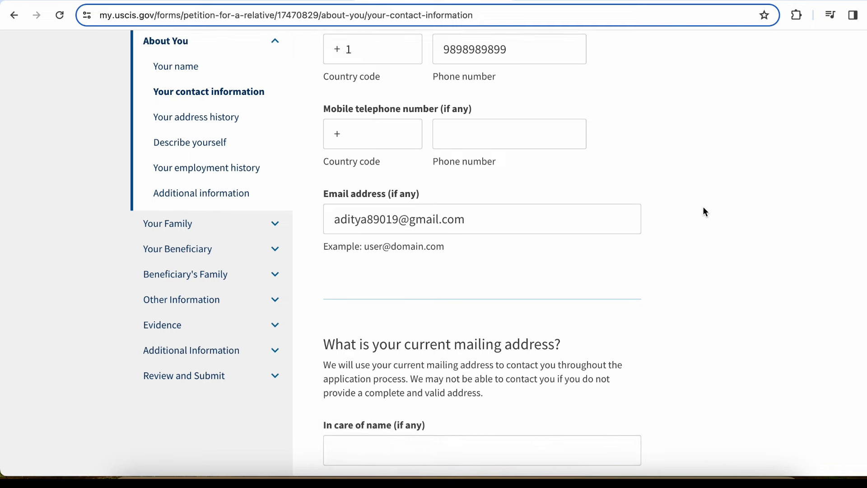
scroll(705, 212, down, 3)
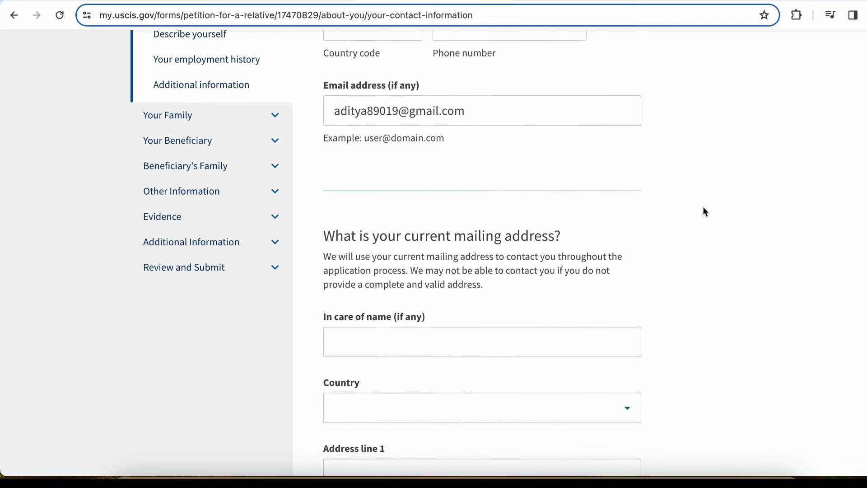
scroll(705, 212, up, 6)
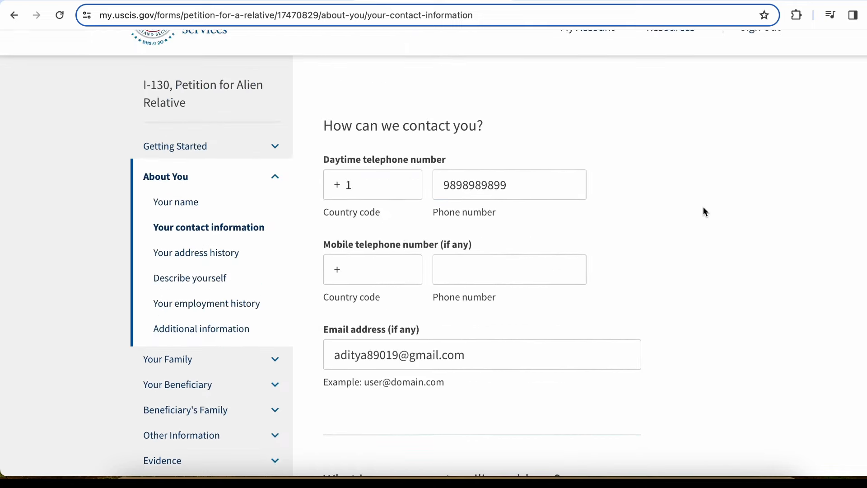
scroll(705, 211, down, 1)
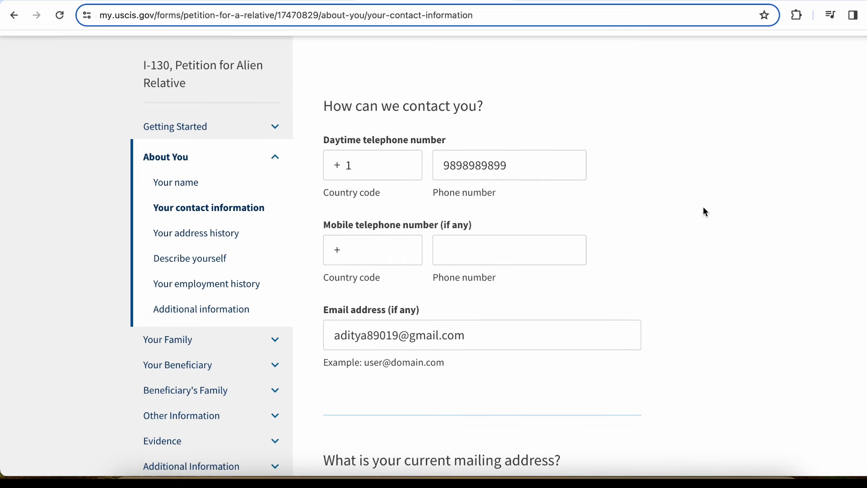
scroll(705, 211, down, 4)
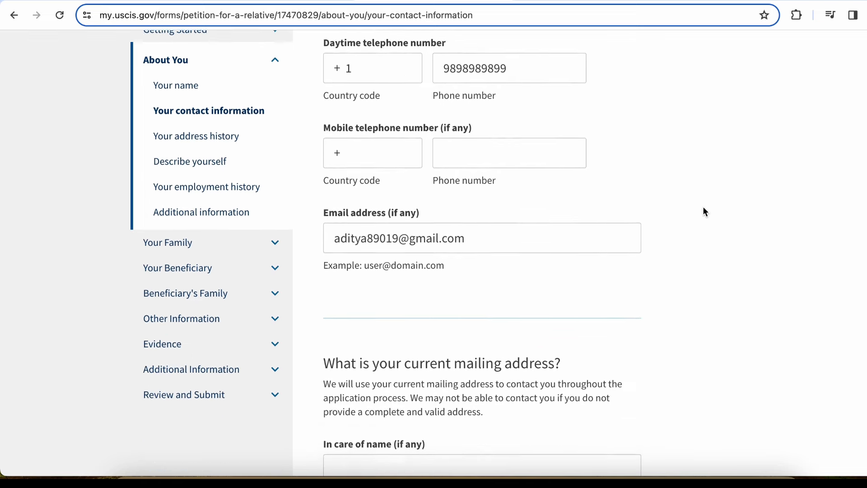
scroll(705, 211, down, 5)
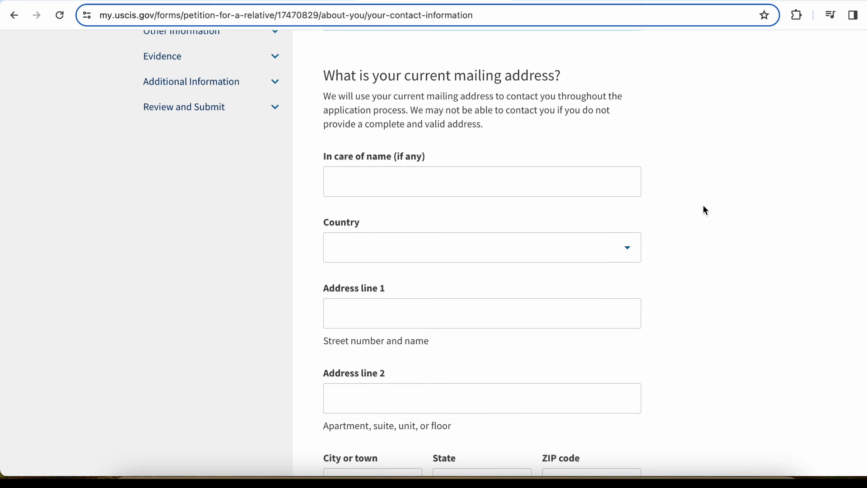
Fill in the mailing address in New York, United States, including the ZIP code
click(476, 176)
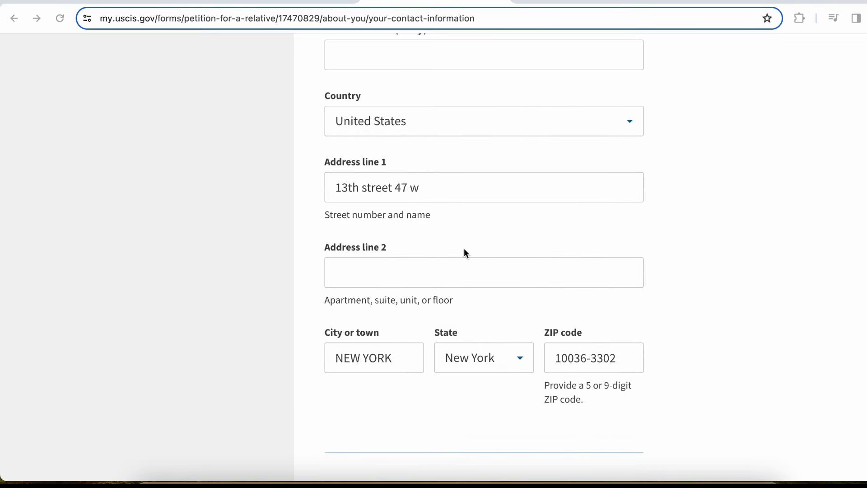
click(621, 363)
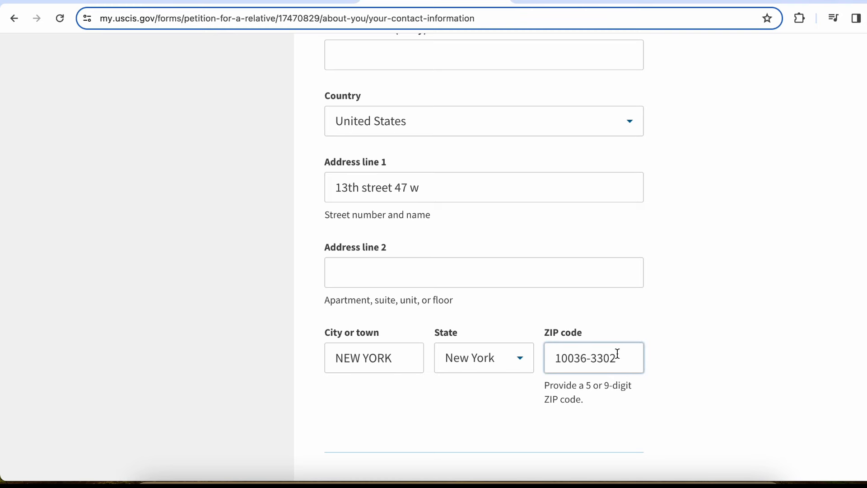
click(714, 348)
scroll(714, 348, down, 3)
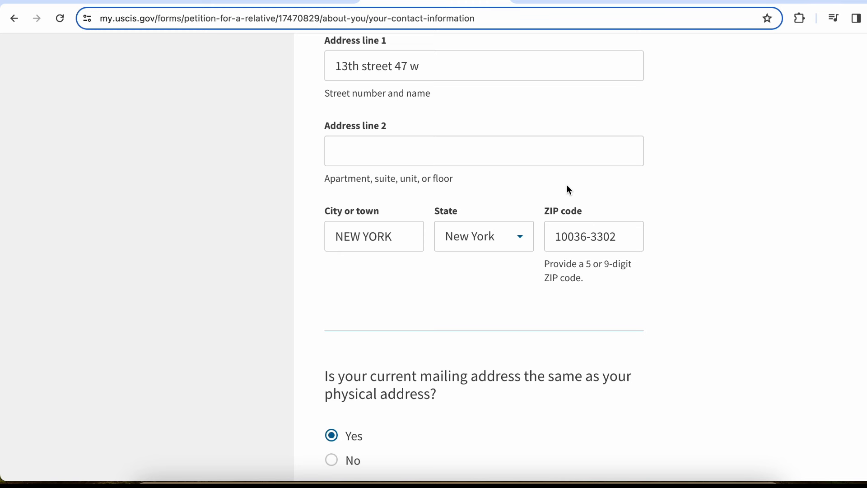
scroll(568, 321, down, 2)
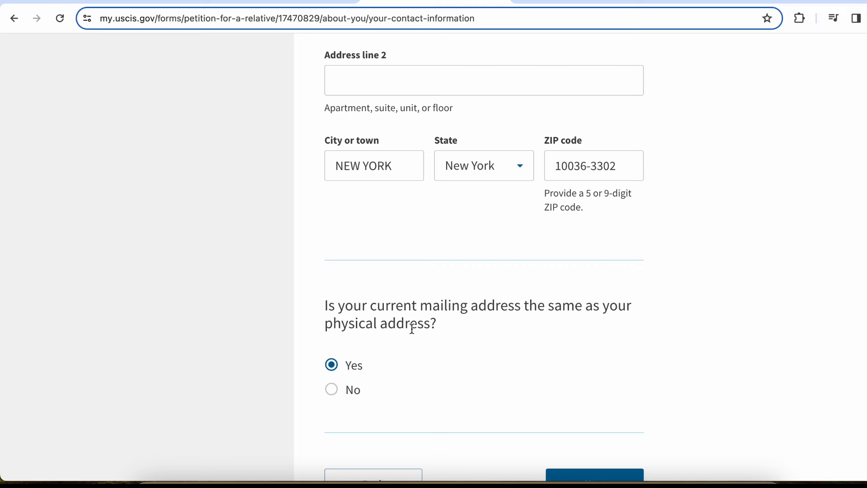
scroll(466, 331, down, 2)
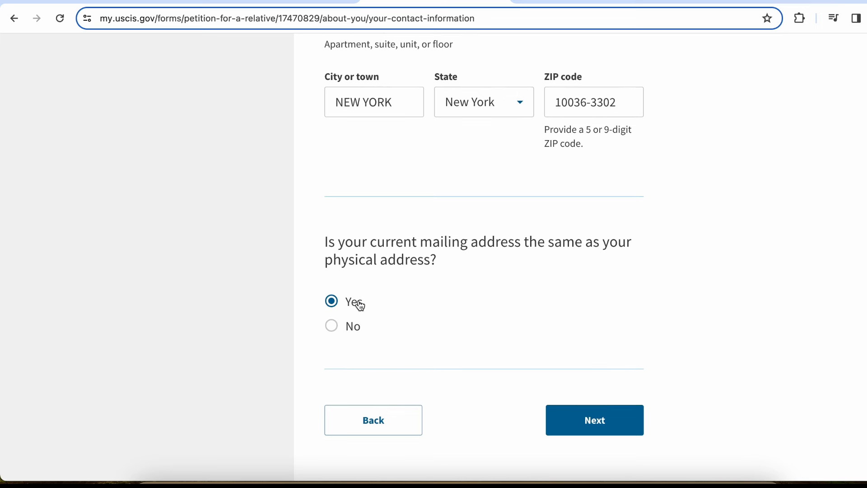
Answer Yes that the mailing address is the same as the physical address
click(336, 333)
click(332, 303)
click(334, 332)
click(333, 302)
Advance to the Your address history page and read its five-year address instructions
click(623, 424)
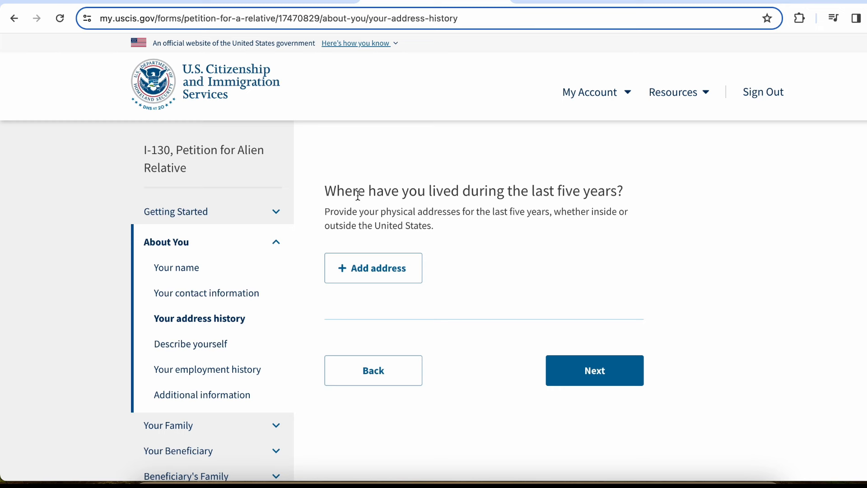
drag(360, 191, 511, 193)
click(502, 190)
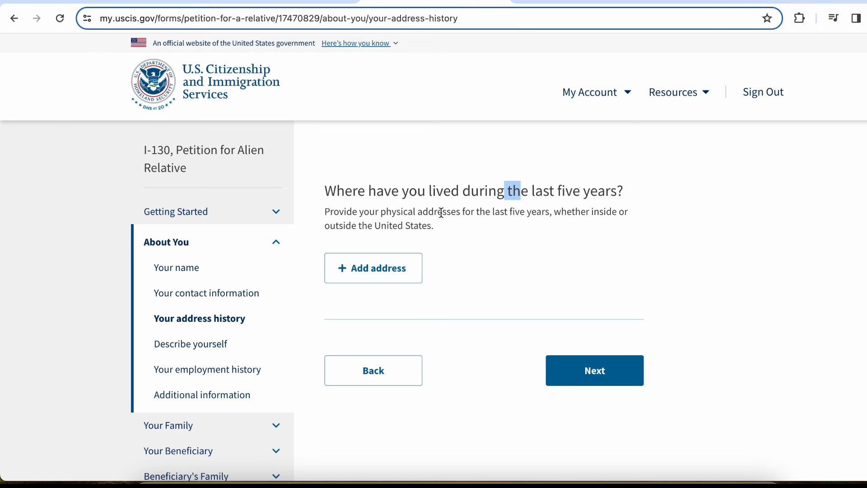
drag(443, 211, 543, 212)
click(547, 211)
drag(444, 229, 321, 209)
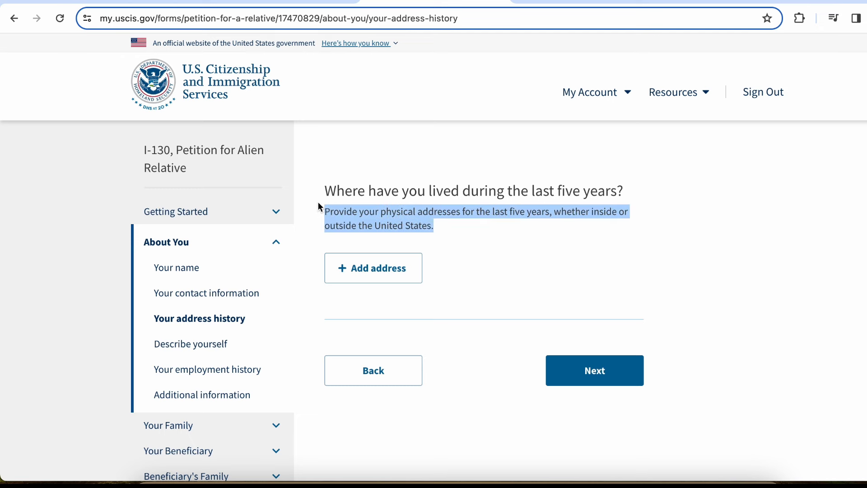
click(452, 226)
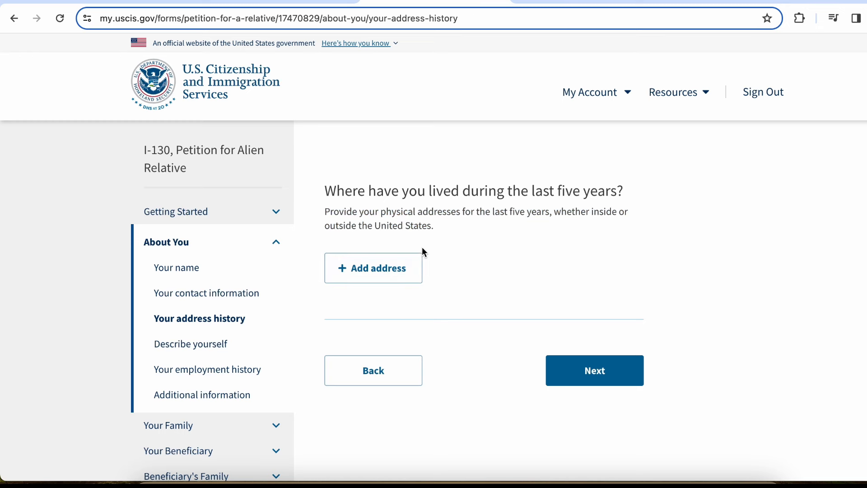
click(407, 274)
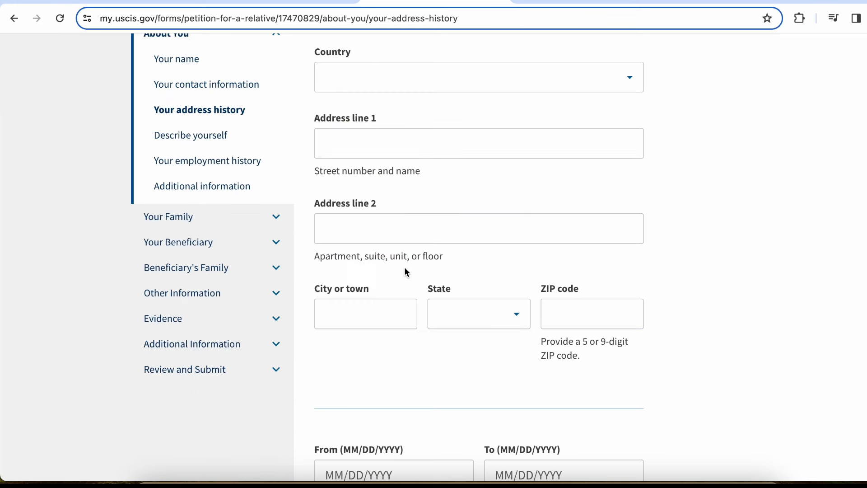
click(566, 215)
click(673, 206)
scroll(673, 207, up, 3)
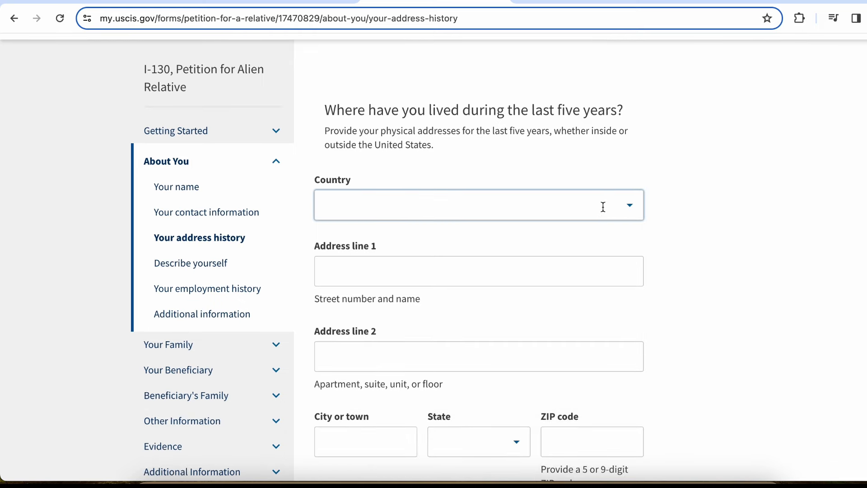
click(602, 205)
text(u)
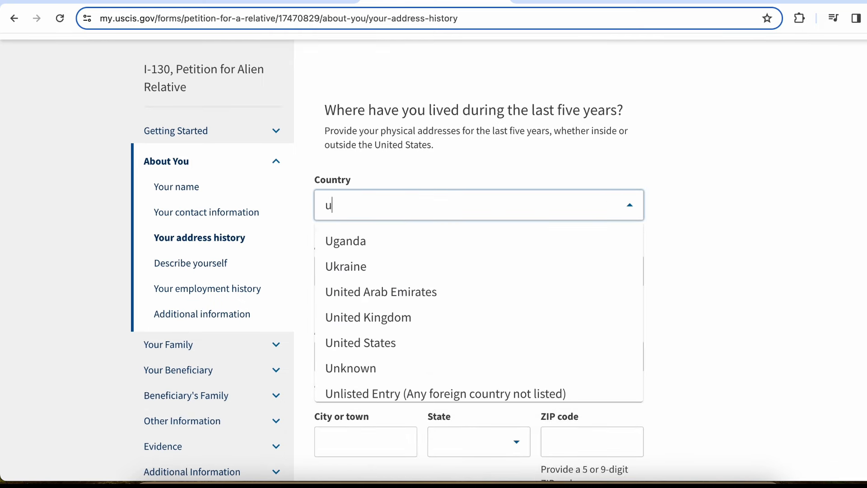
text(nited)
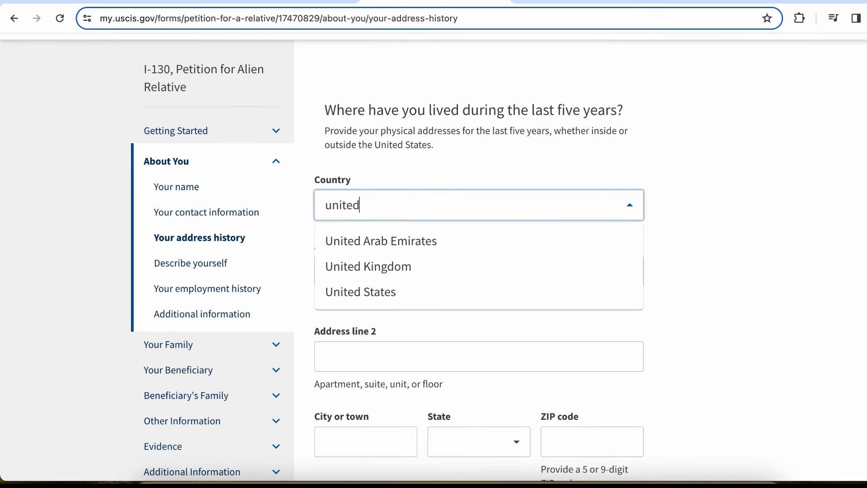
click(488, 292)
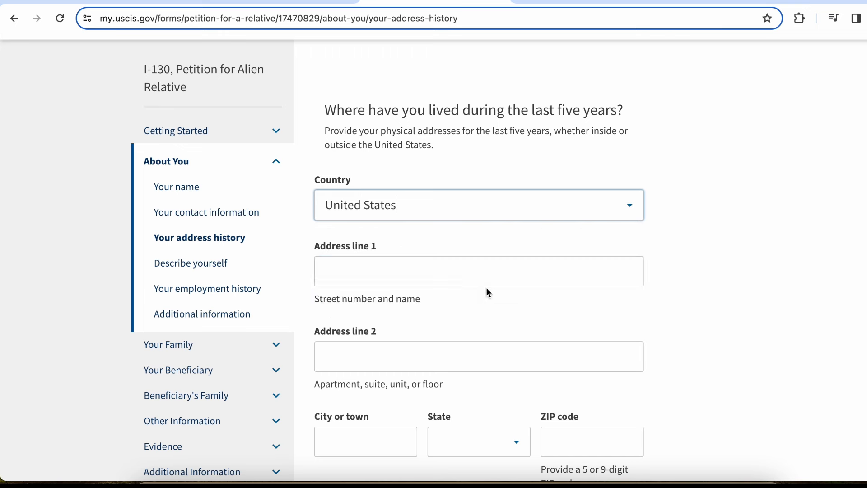
click(445, 269)
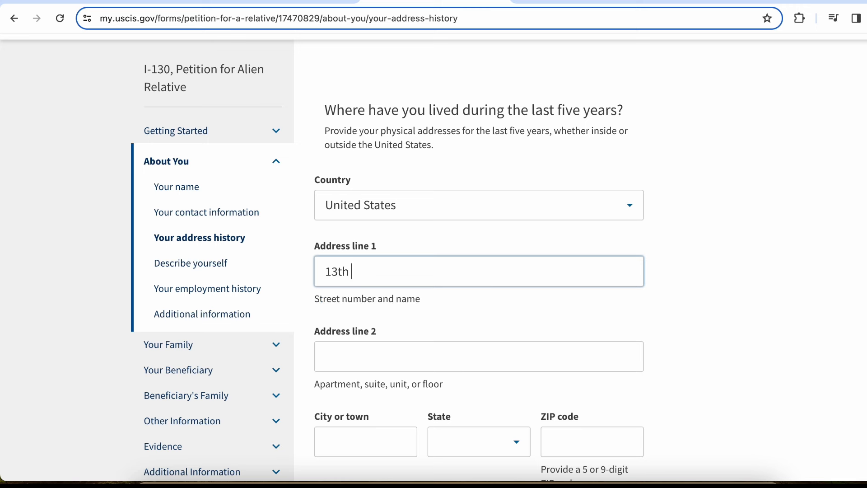
Enter city New York, state New York and ZIP code 10001
click(334, 456)
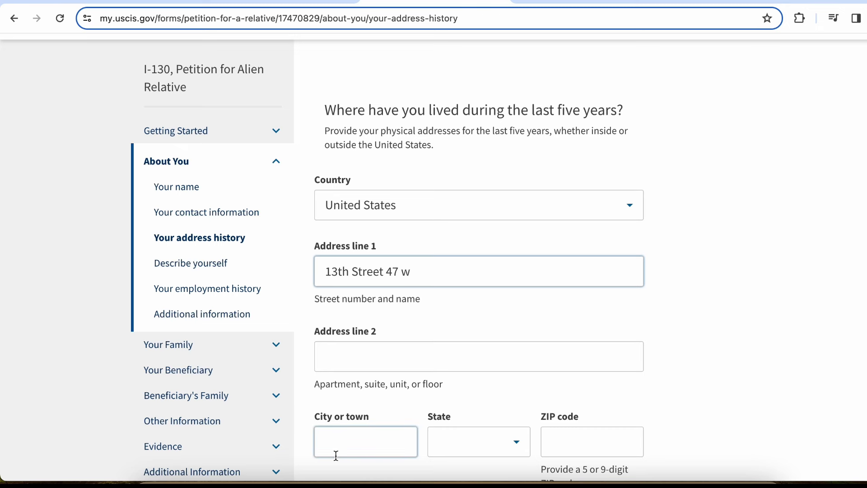
text(new)
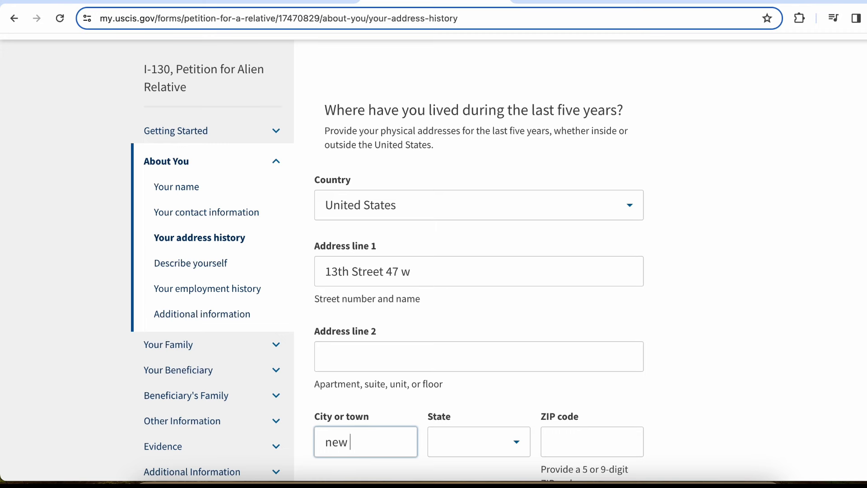
text( york)
scroll(336, 449, down, 2)
scroll(336, 448, down, 4)
key(BackSpace)
key(BackSpace)
key(BackSpace)
key(BackSpace)
key(BackSpace)
key(BackSpace)
key(BackSpace)
key(BackSpace)
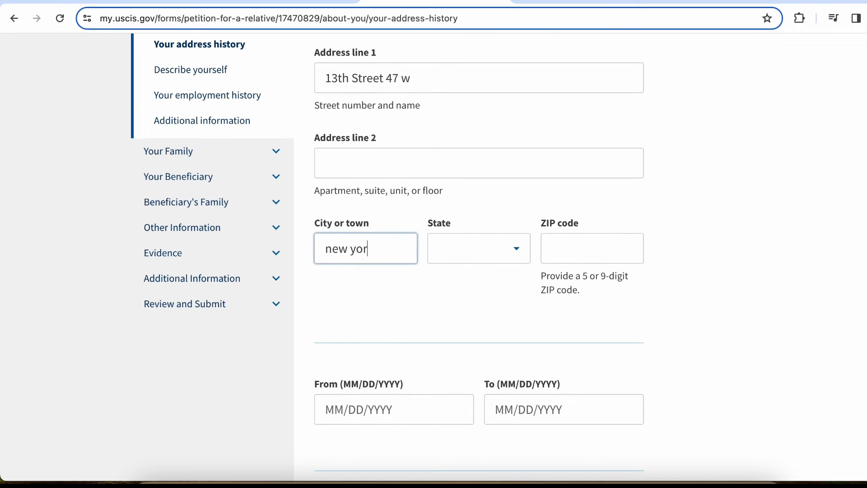
text(New York)
key(Tab)
text(Ne)
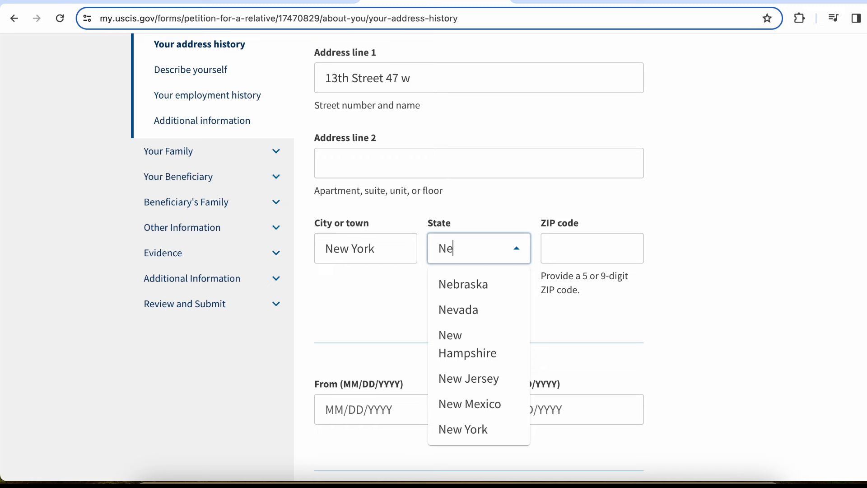
text(w)
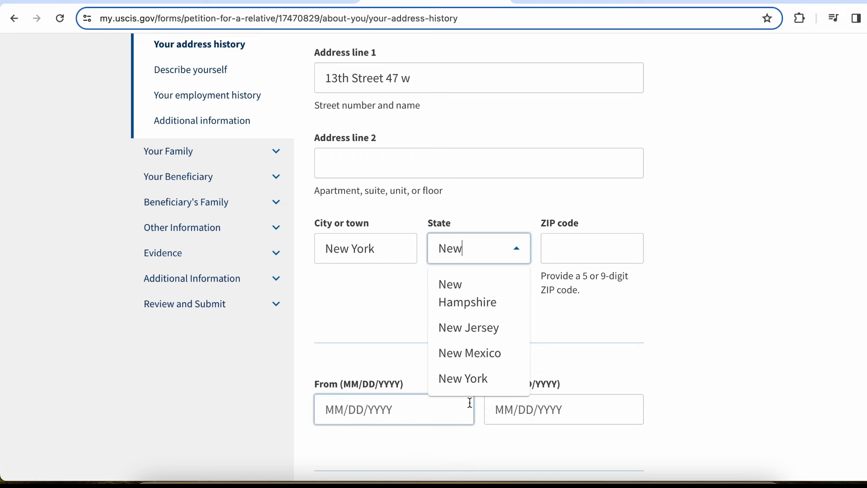
click(479, 388)
click(577, 248)
text(1)
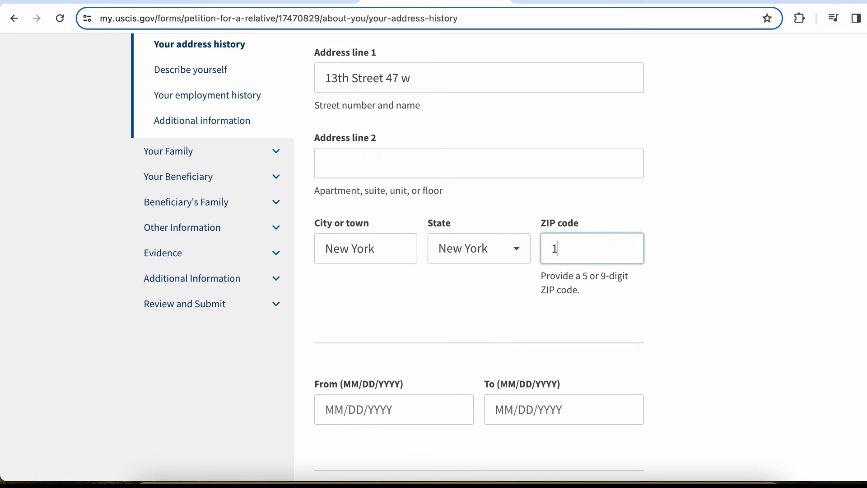
text(0001)
click(759, 262)
click(616, 249)
click(724, 265)
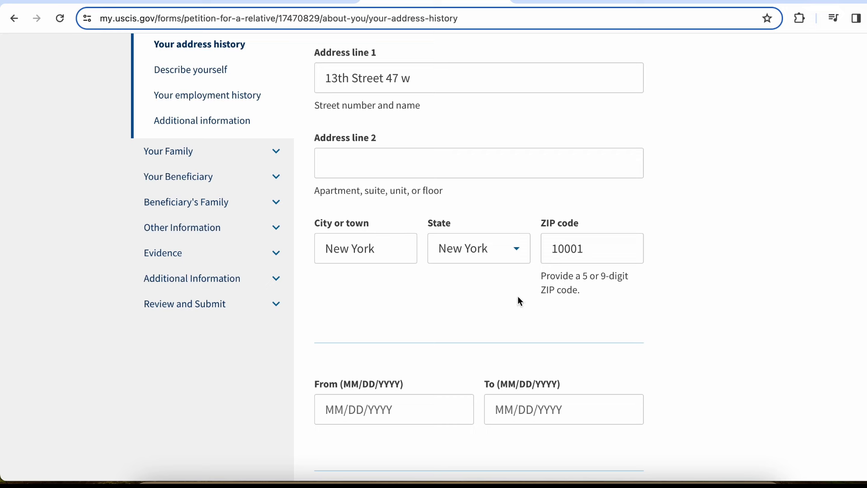
Enter 01/01/2017 as the date the residence began
scroll(433, 327, down, 2)
click(433, 325)
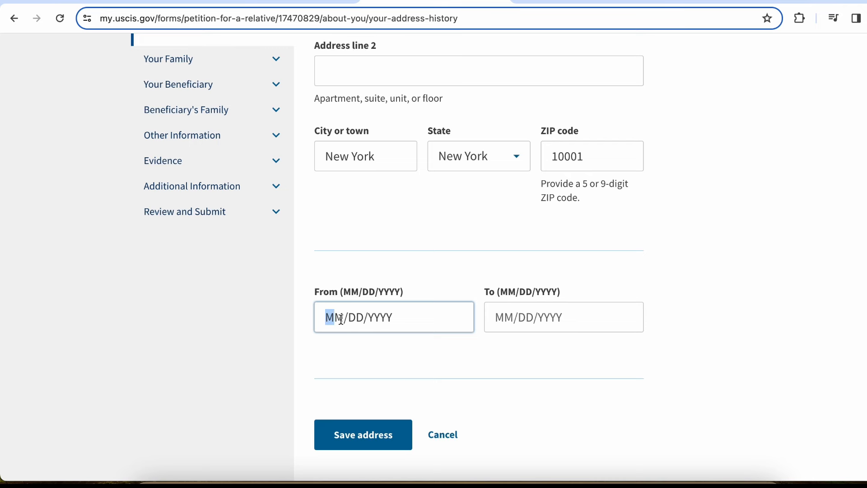
scroll(341, 319, up, 5)
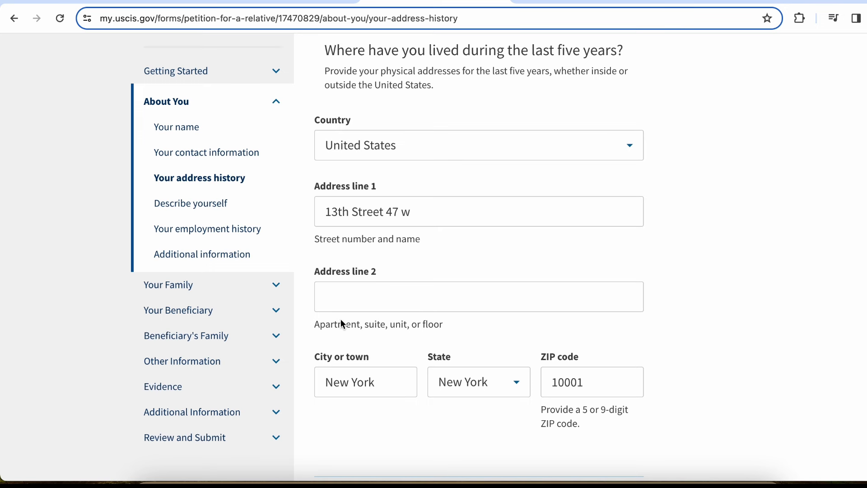
scroll(341, 319, down, 1)
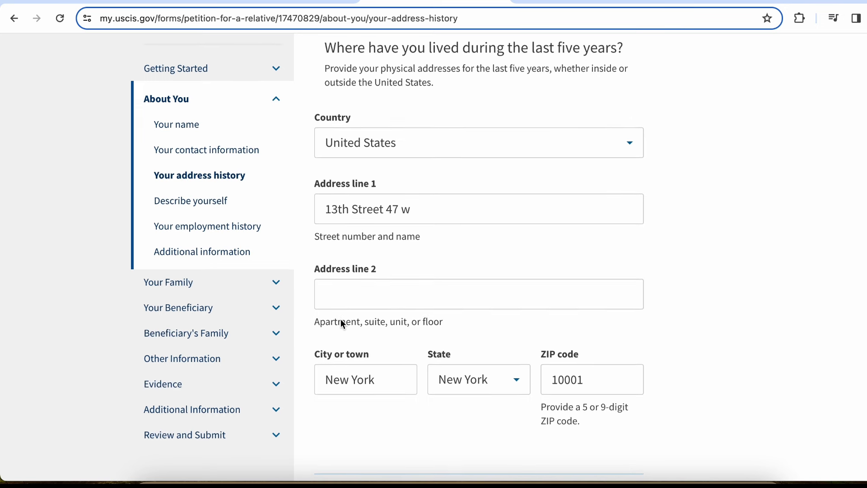
scroll(341, 319, down, 1)
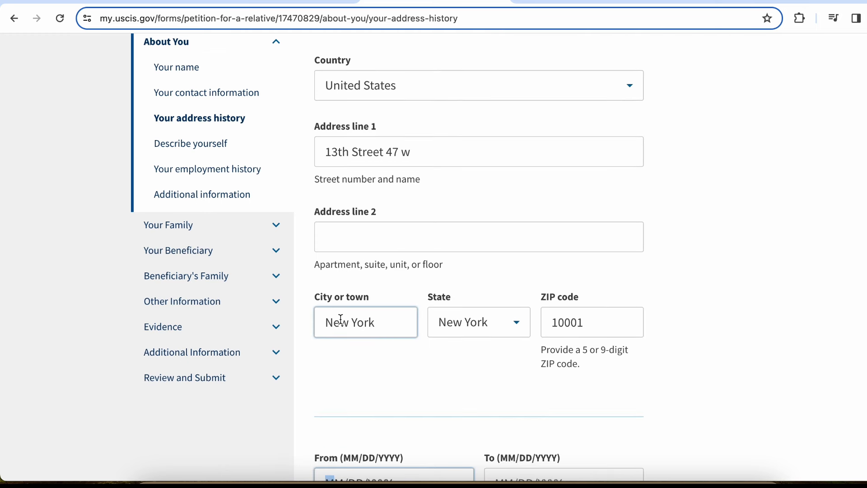
scroll(341, 319, down, 4)
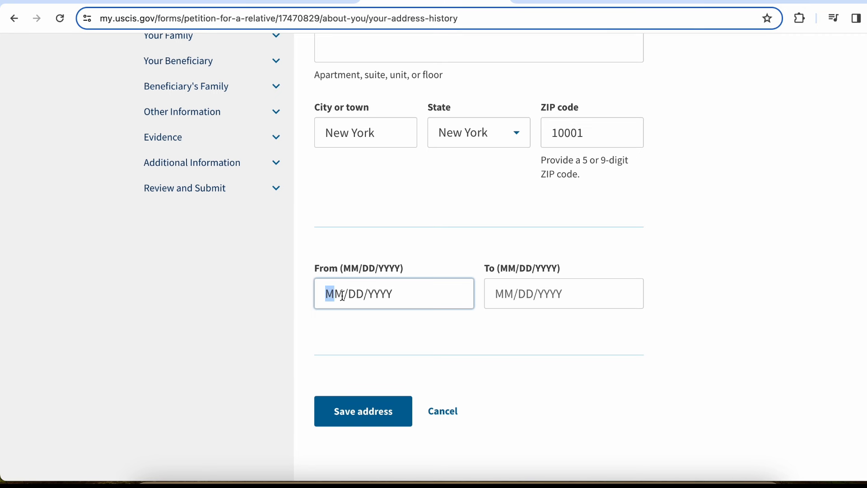
key(Right)
key(BackSpace)
text(01/)
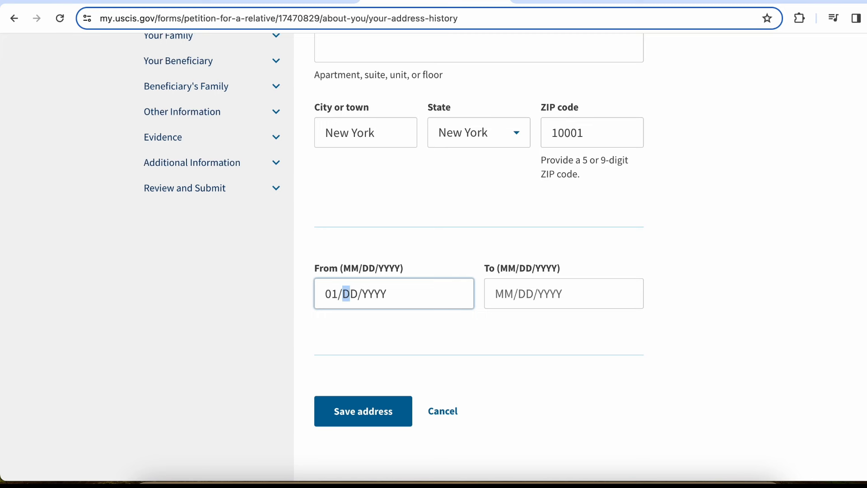
text(01/)
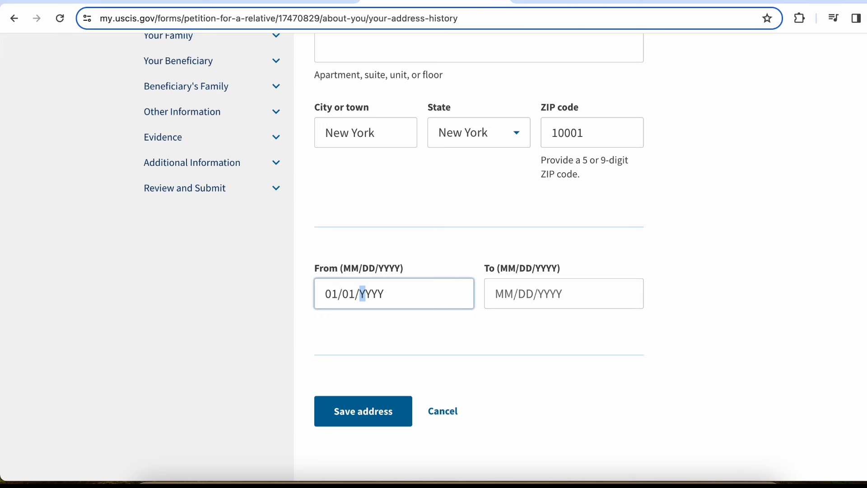
text(2017)
key(Tab)
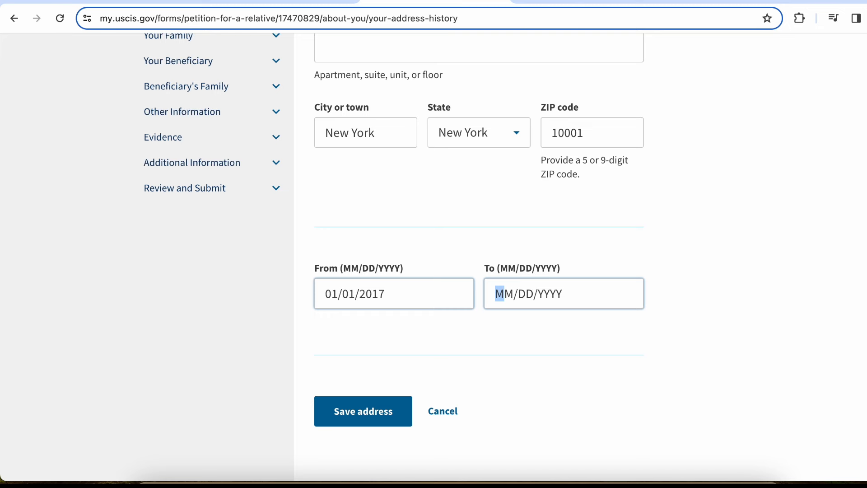
Enter 01/28/2024 as the date the residence ended
text(01/)
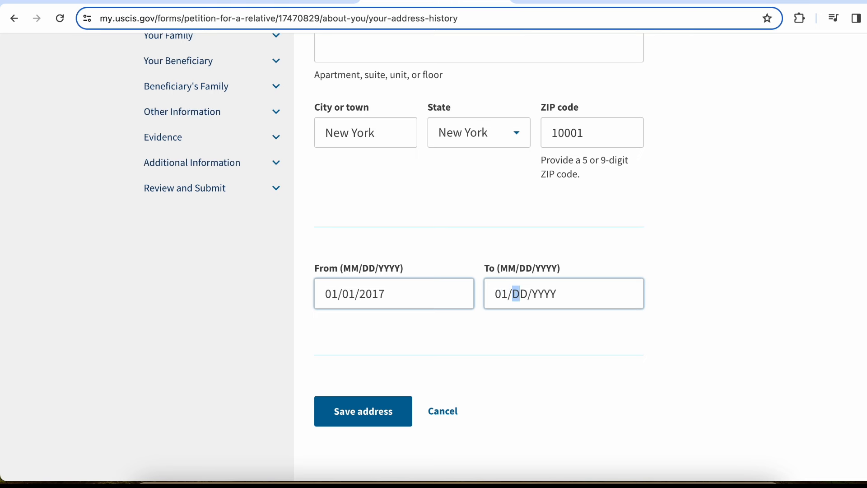
text(0)
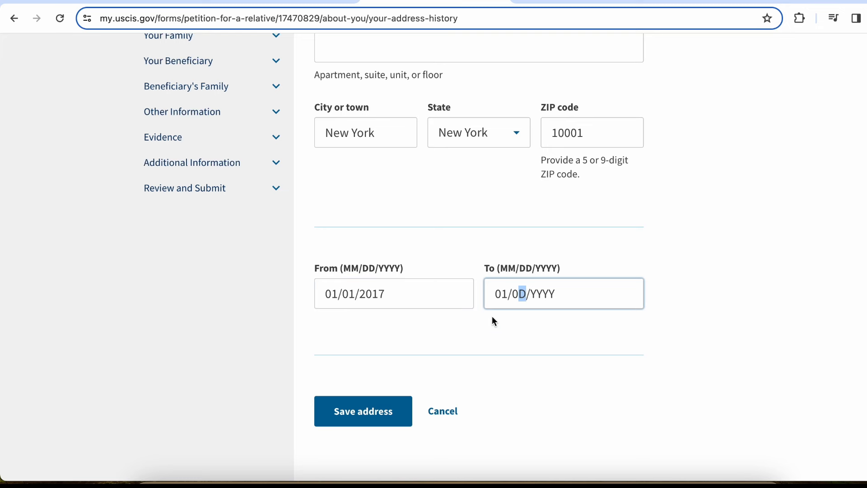
text(28)
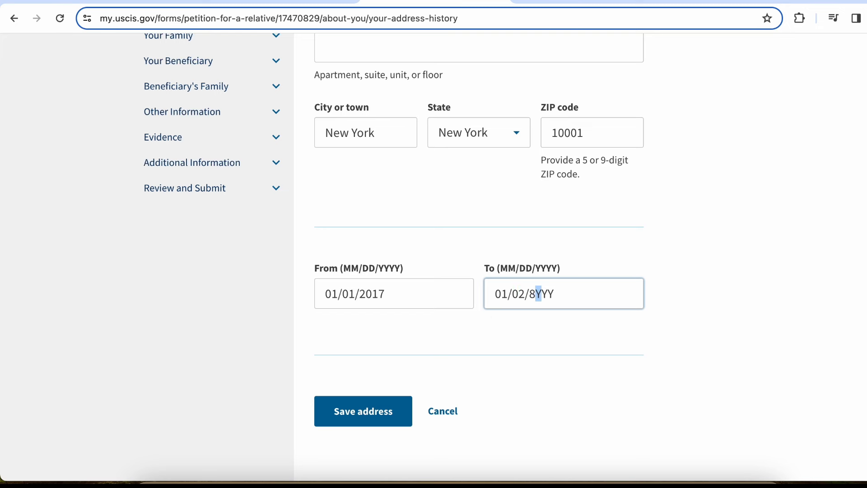
key(Left)
key(Left)
key(Left)
key(Left)
text(28/2024)
click(768, 329)
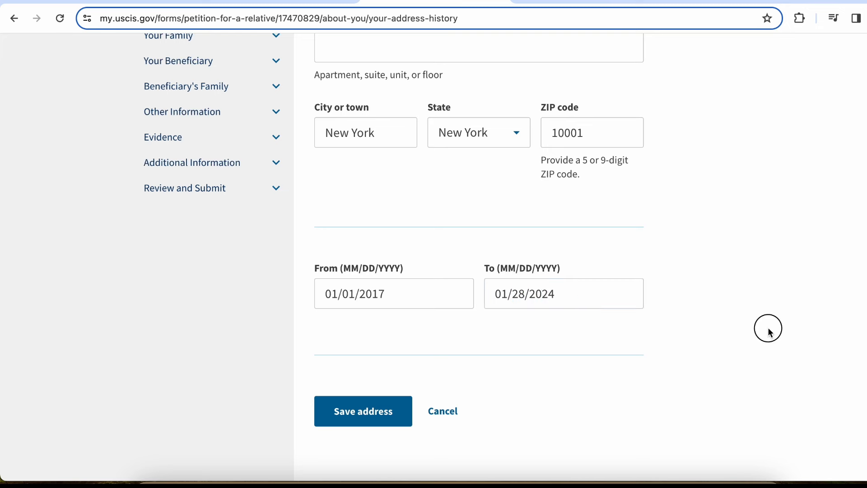
Save the New York address and decline Chrome's offer to store it
click(400, 411)
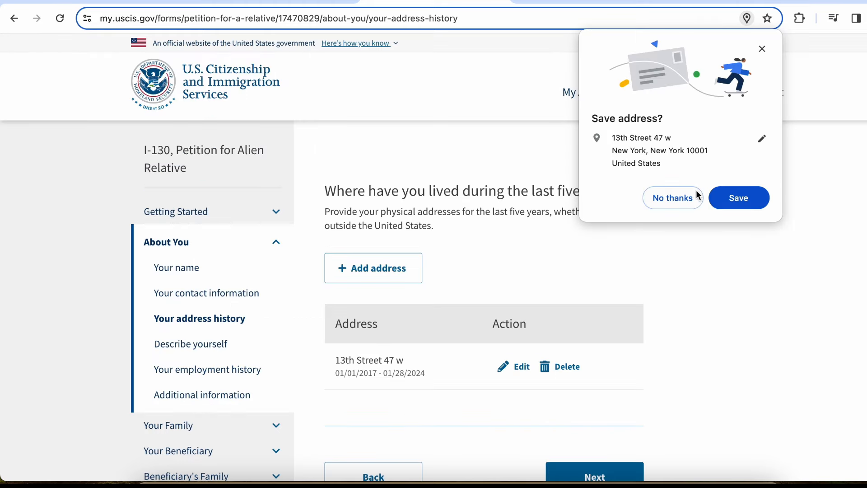
click(692, 201)
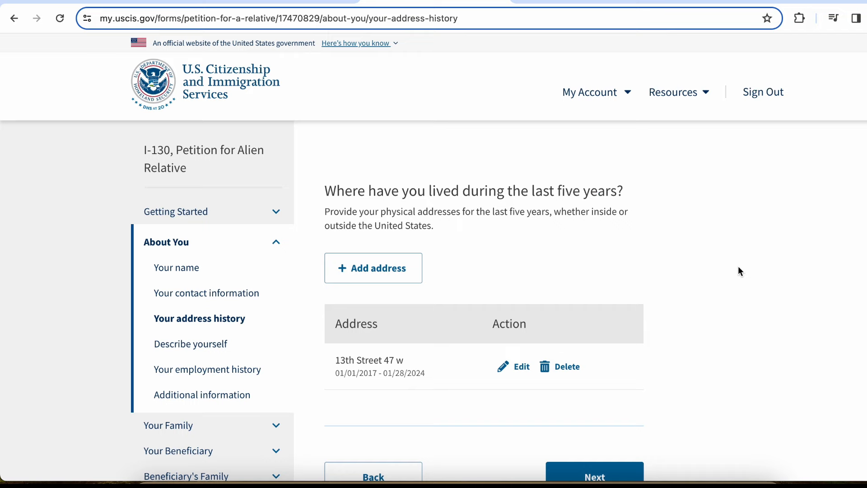
scroll(739, 267, down, 2)
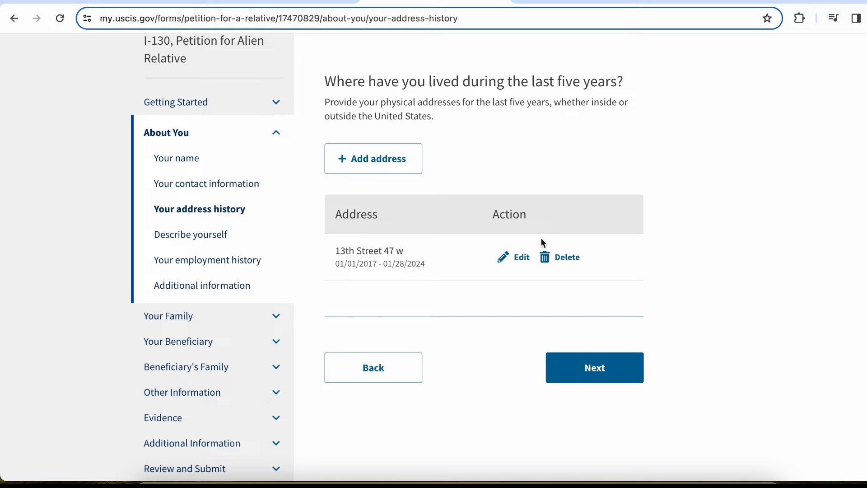
Cancel an extra empty address form and continue to the Describe yourself page
click(396, 163)
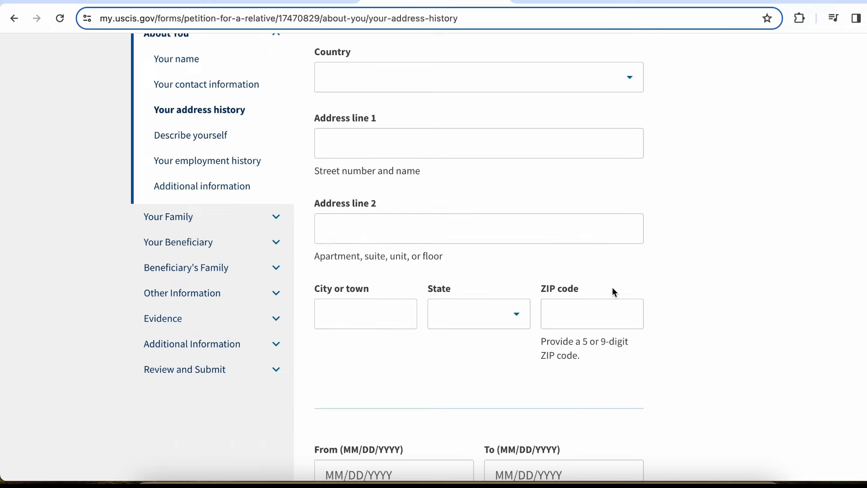
scroll(613, 292, up, 5)
scroll(613, 291, down, 12)
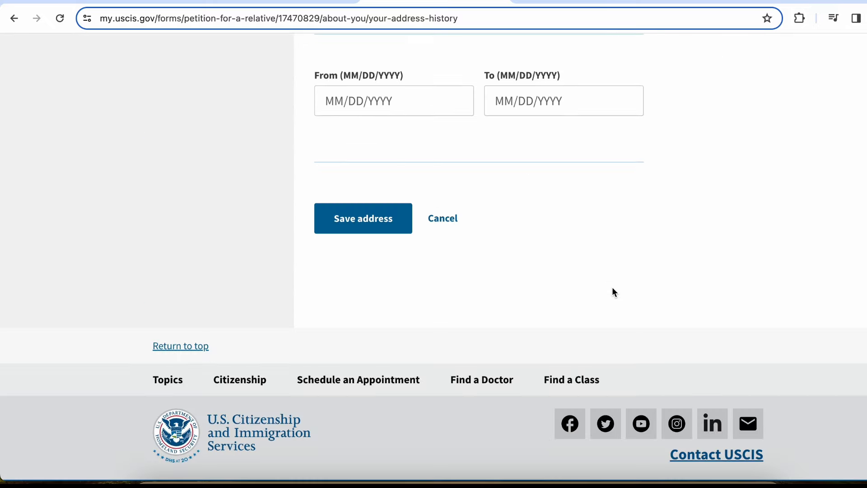
click(446, 219)
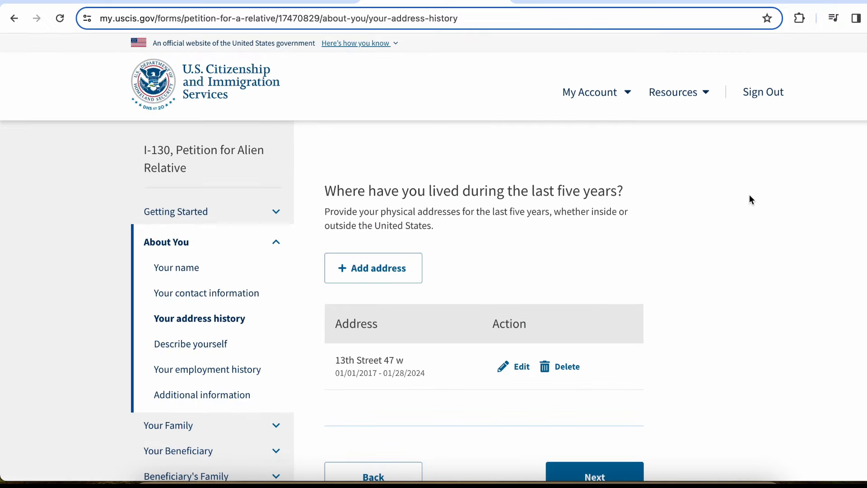
scroll(752, 199, down, 3)
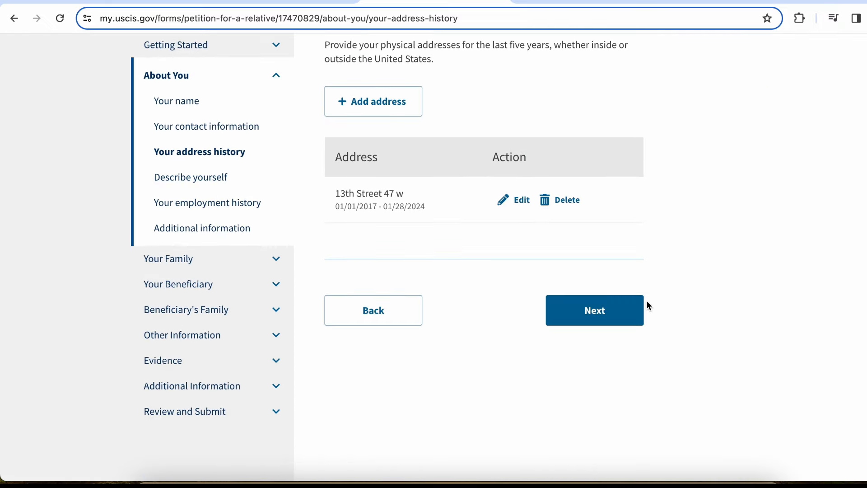
click(631, 310)
scroll(627, 311, down, 2)
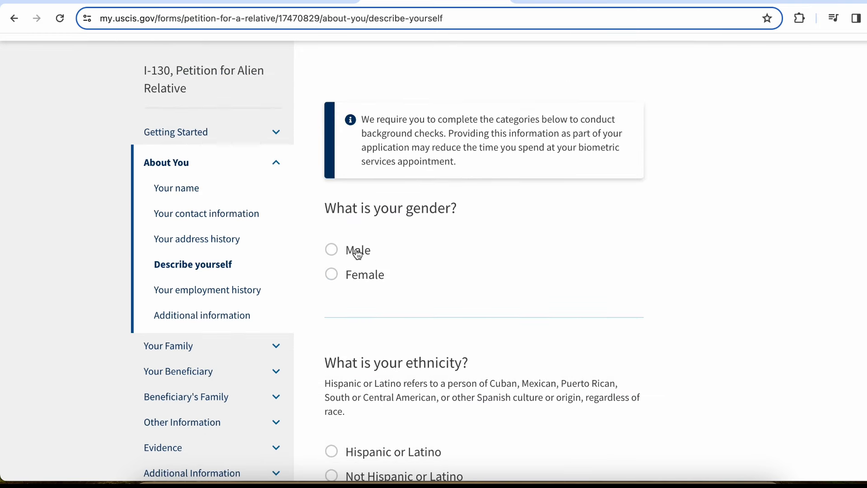
Select Male for gender, Not Hispanic or Latino for ethnicity, and Asian for race
click(339, 256)
scroll(340, 255, down, 5)
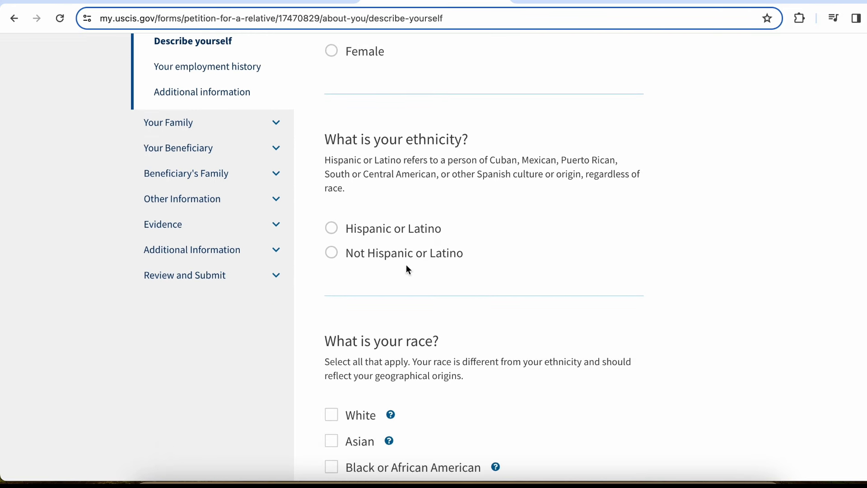
click(382, 255)
scroll(383, 258, down, 4)
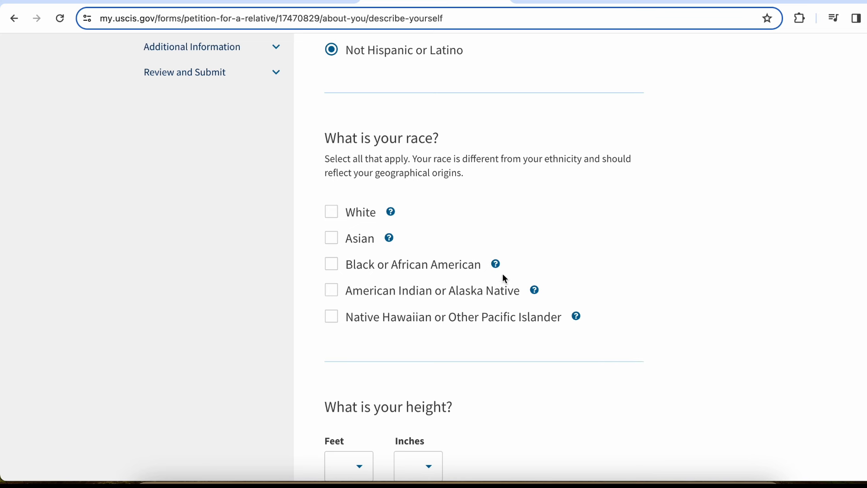
mouse_move(497, 266)
mouse_move(538, 292)
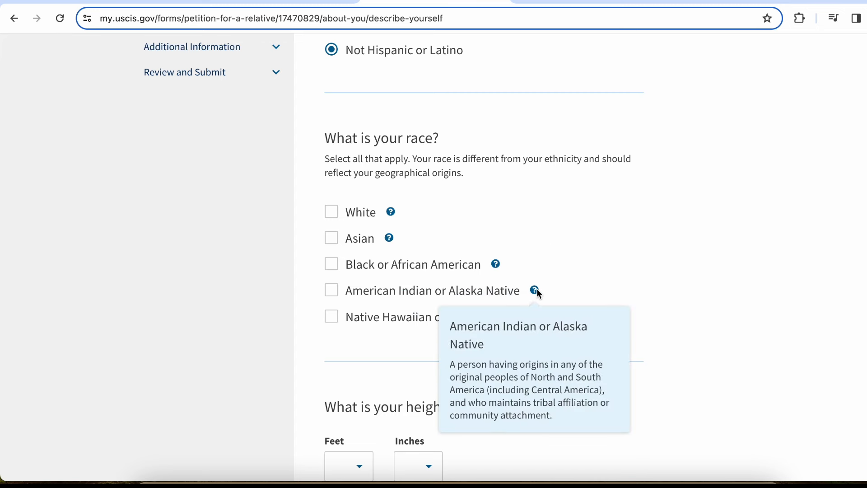
click(339, 245)
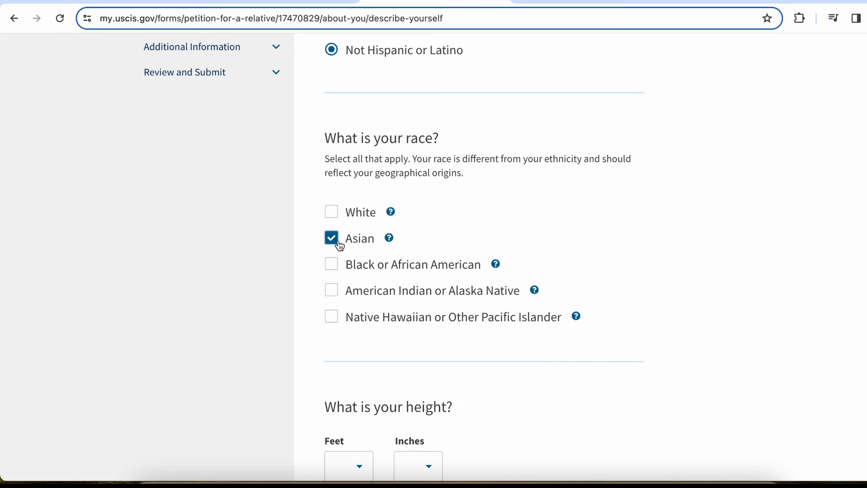
scroll(340, 245, down, 5)
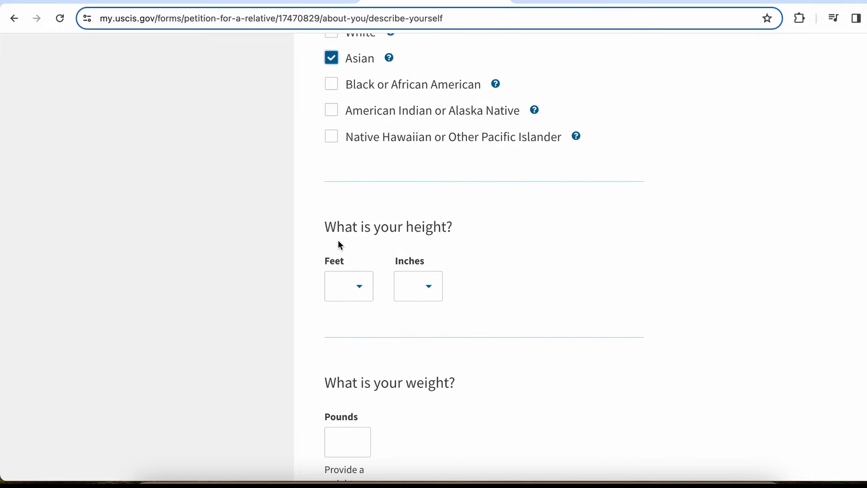
Set height to 5 feet 7 inches and weight to 160 pounds
click(361, 297)
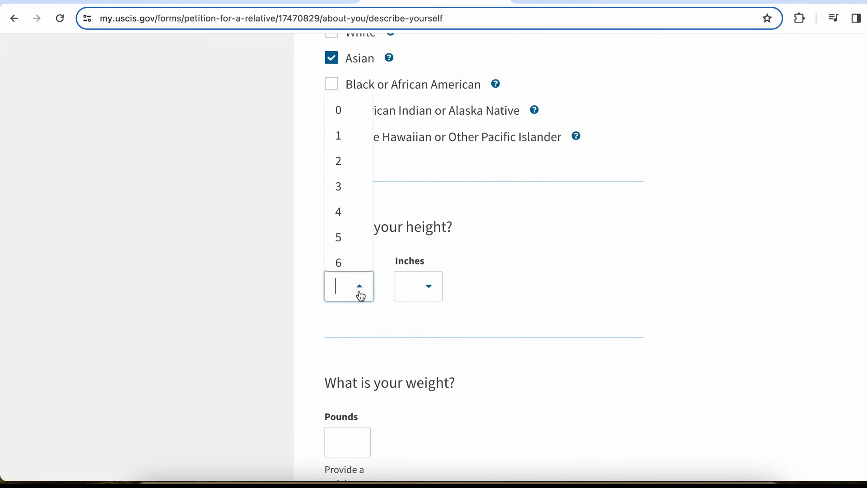
click(353, 241)
click(416, 288)
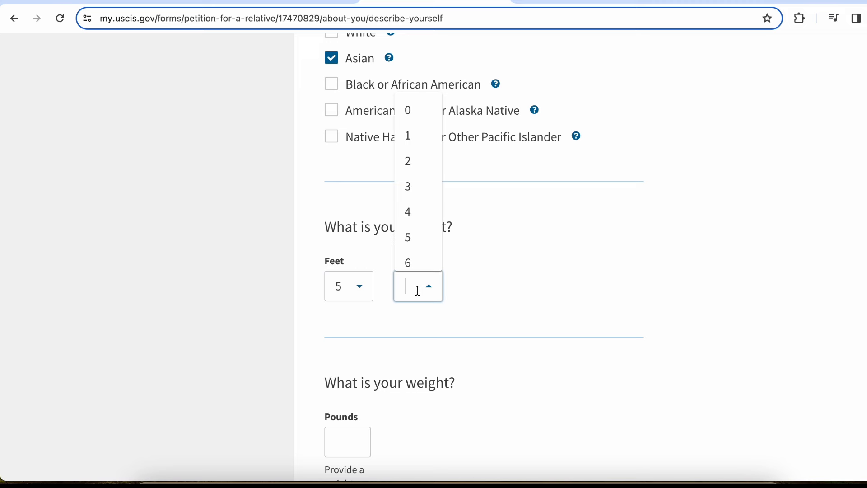
scroll(418, 228, down, 3)
scroll(418, 229, up, 3)
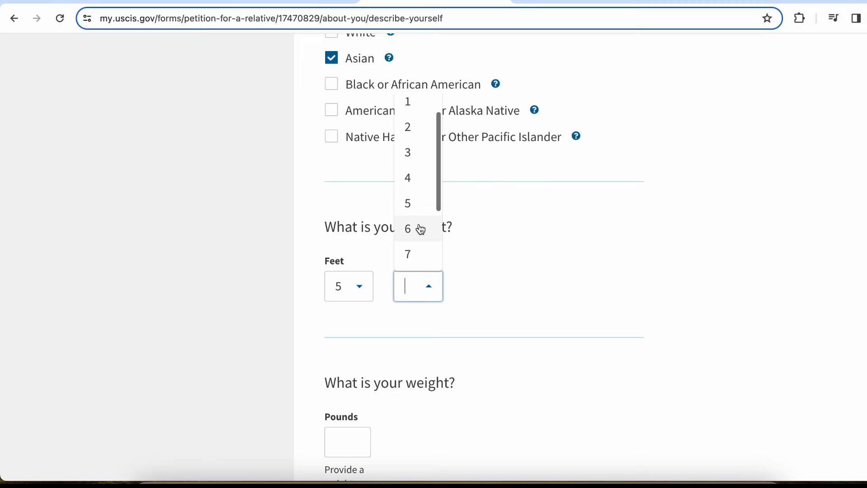
scroll(418, 228, down, 1)
click(418, 226)
scroll(454, 261, down, 5)
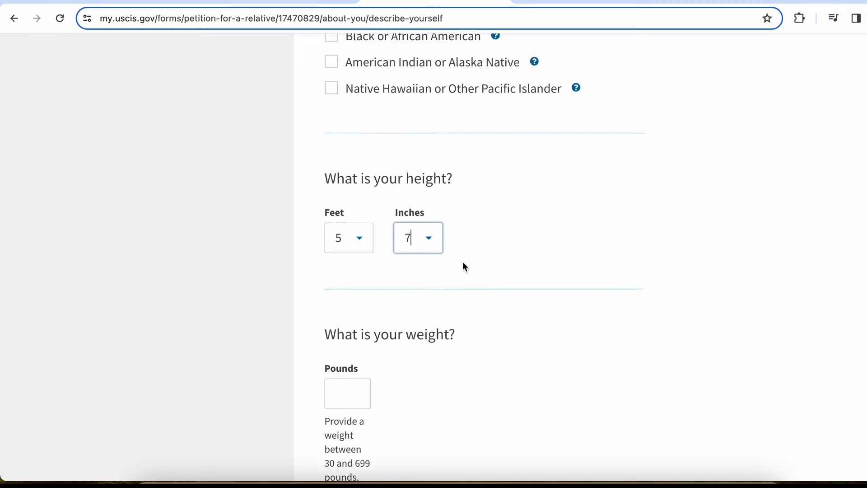
click(353, 254)
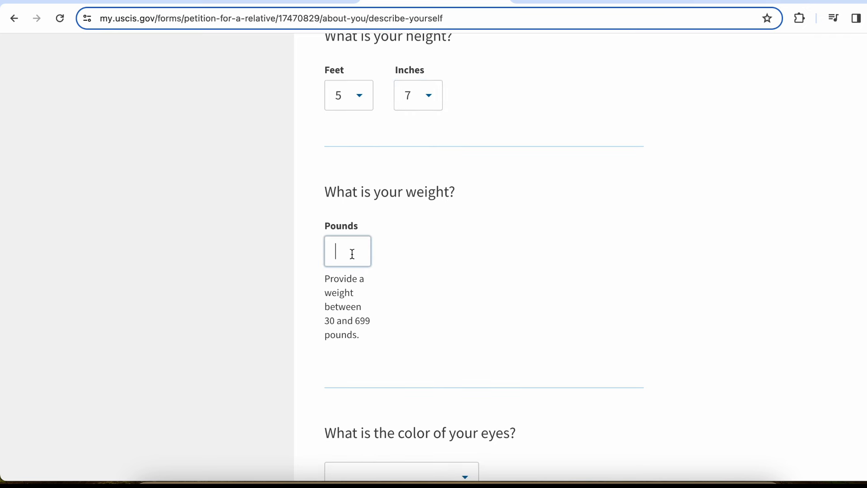
text(160)
Choose Gray eye colour and Black hair colour, then continue to employment history
scroll(353, 254, down, 4)
scroll(306, 263, down, 3)
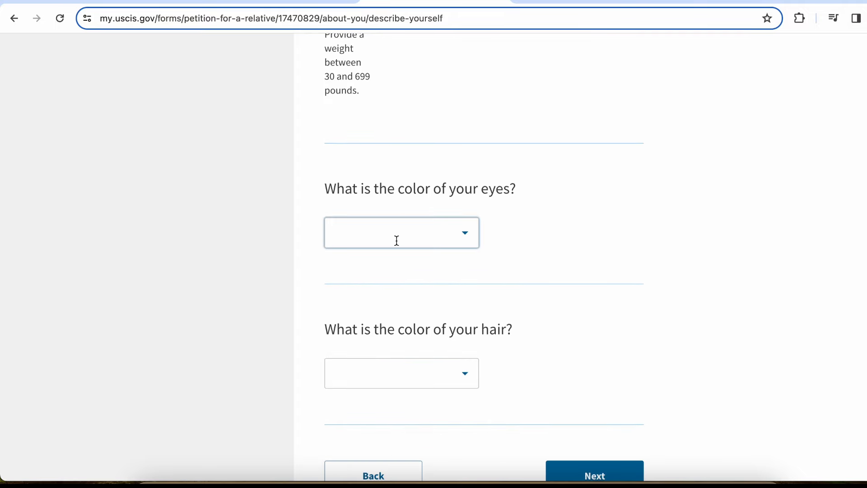
click(419, 231)
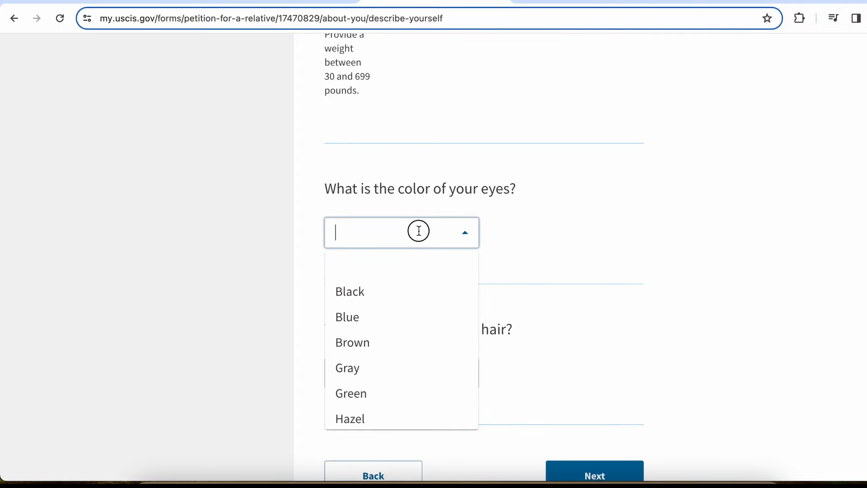
click(416, 379)
scroll(540, 221, down, 3)
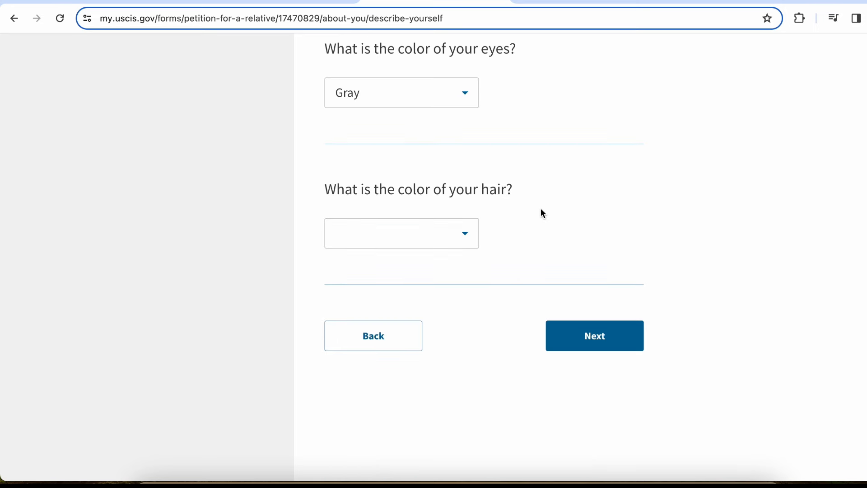
click(460, 243)
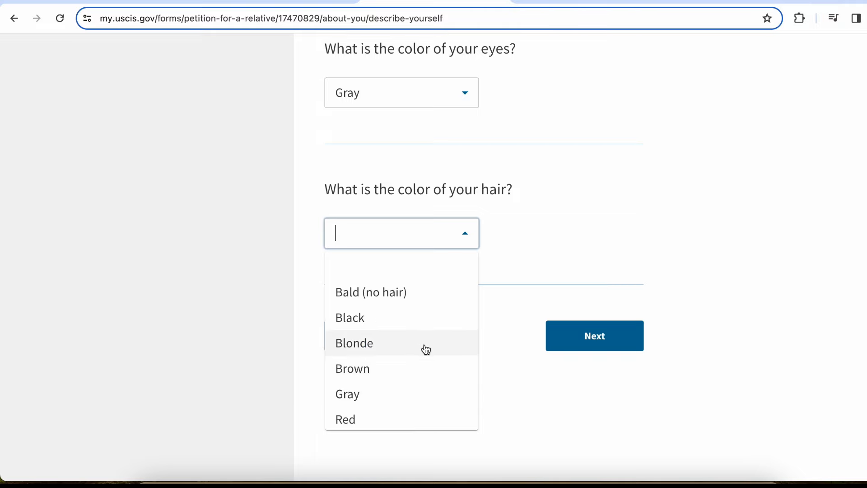
click(427, 317)
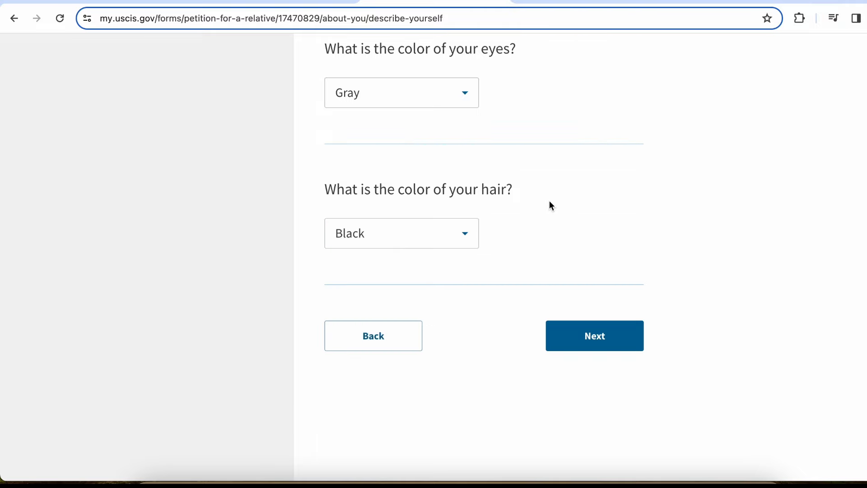
scroll(549, 203, down, 3)
click(597, 216)
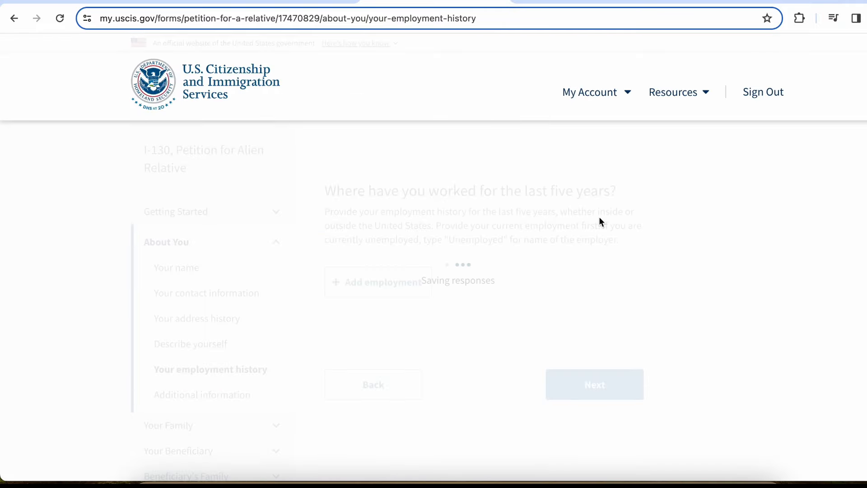
Start a new employment entry with employer name New York University
drag(371, 194, 582, 195)
click(582, 195)
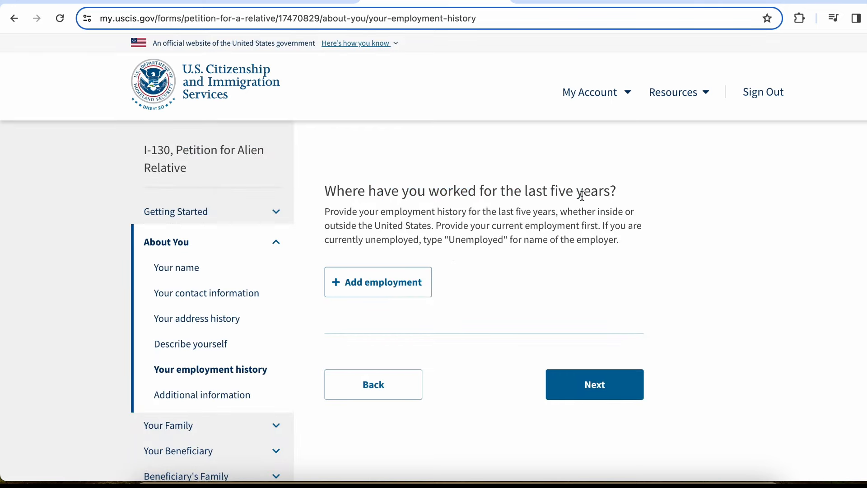
click(406, 284)
scroll(405, 283, up, 5)
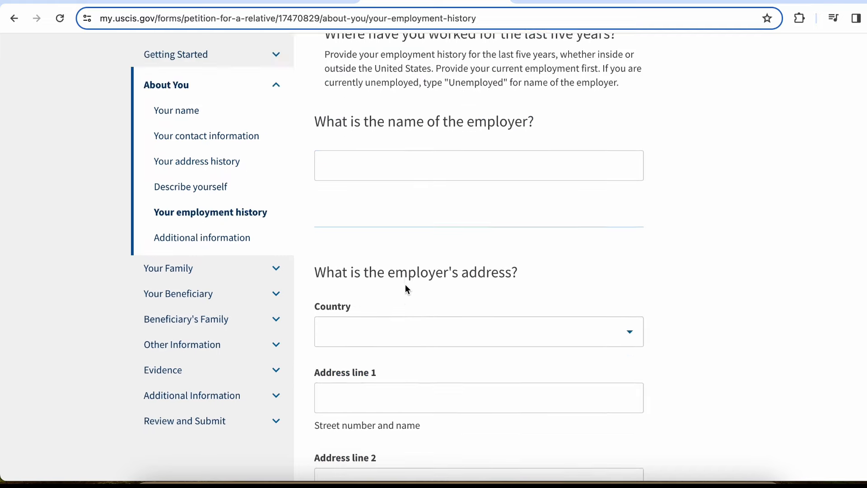
click(405, 285)
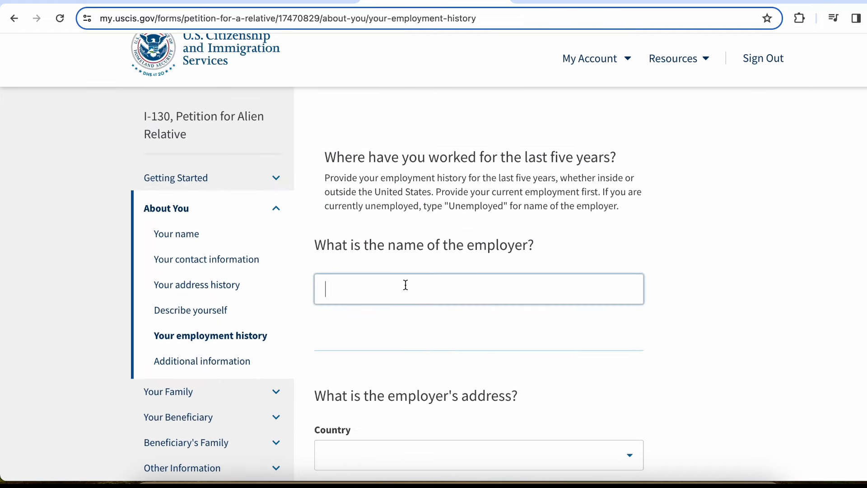
text(New York University)
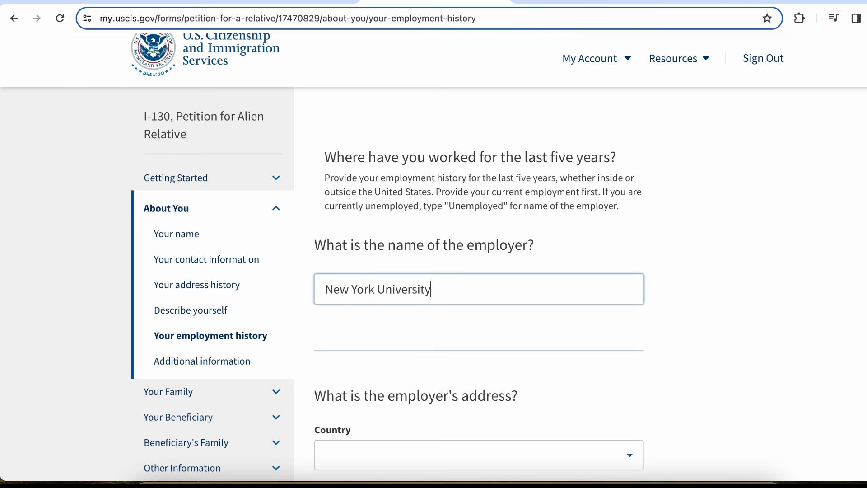
scroll(466, 234, down, 4)
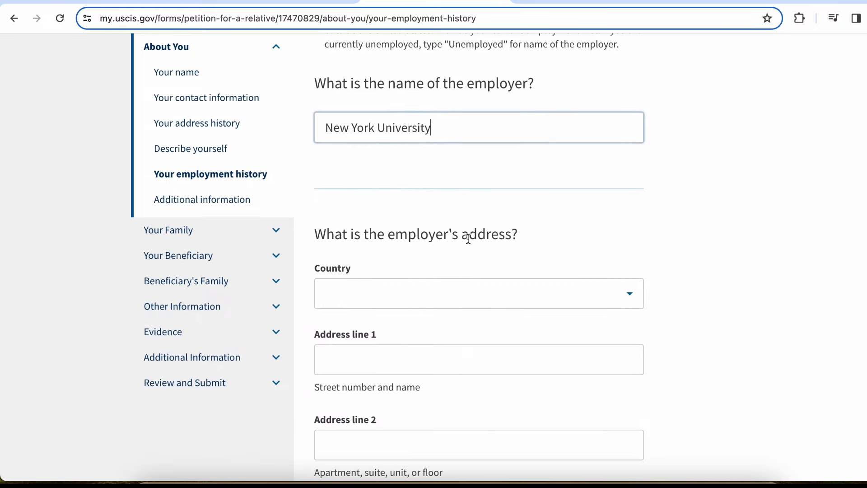
click(633, 302)
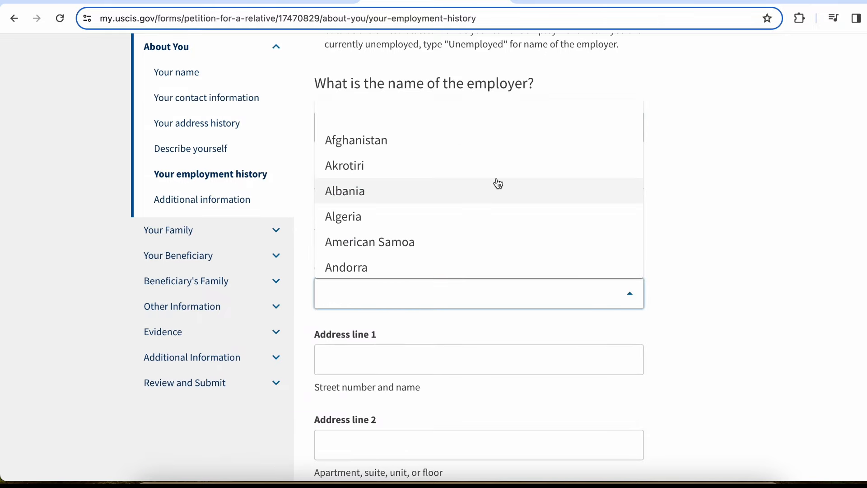
text(united)
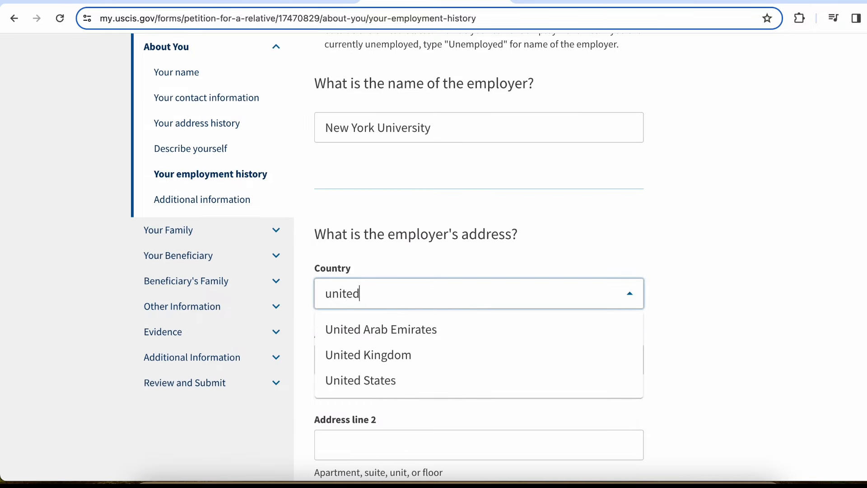
click(474, 377)
scroll(613, 199, down, 3)
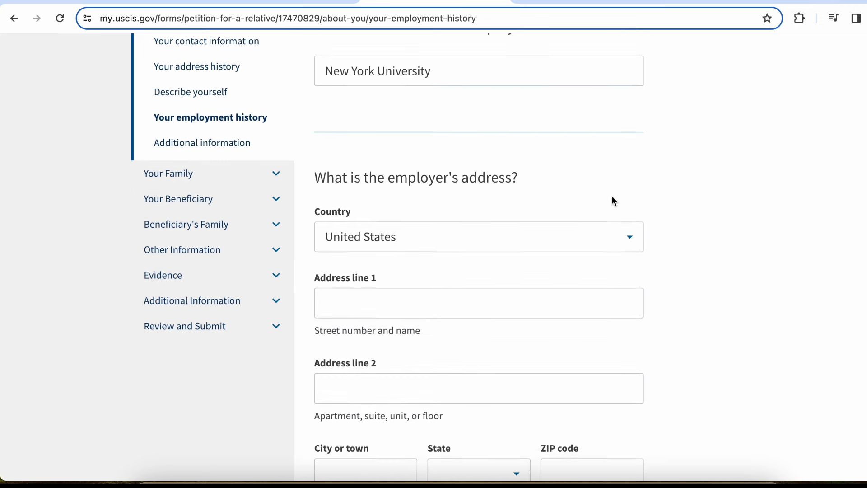
click(558, 185)
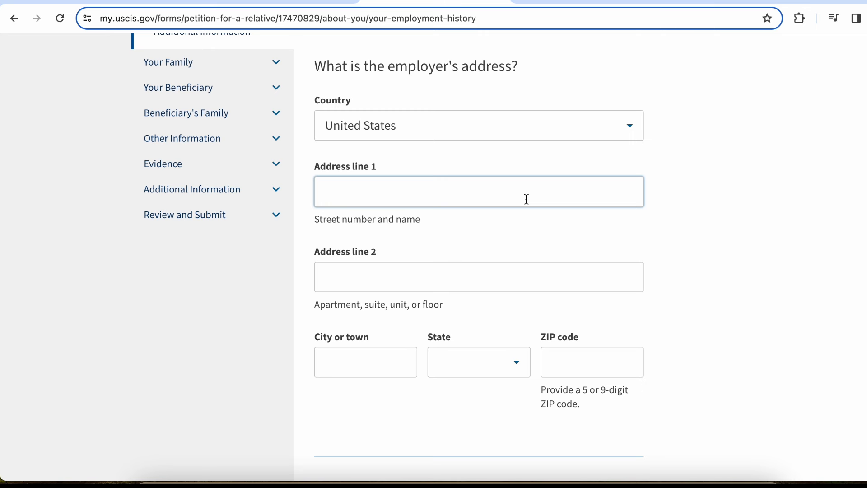
Enter employer city New York, state New York and ZIP code 10001
key(Tab)
key(Tab)
key(Caps_Lock)
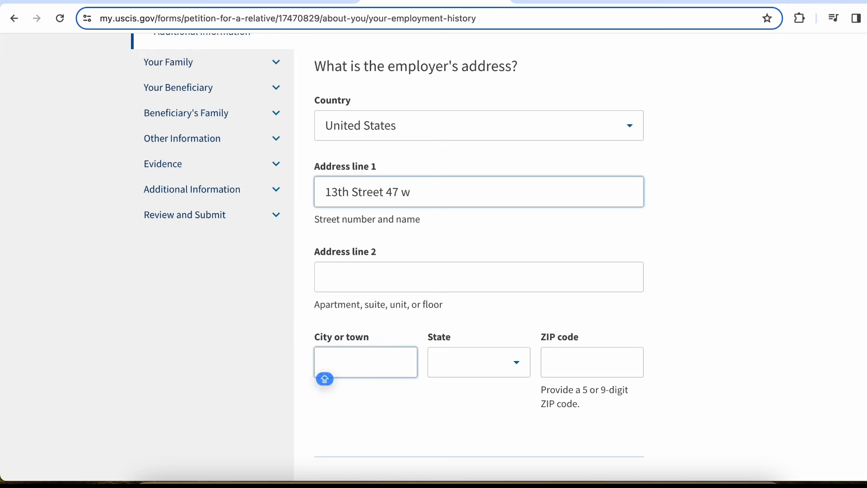
text(New York)
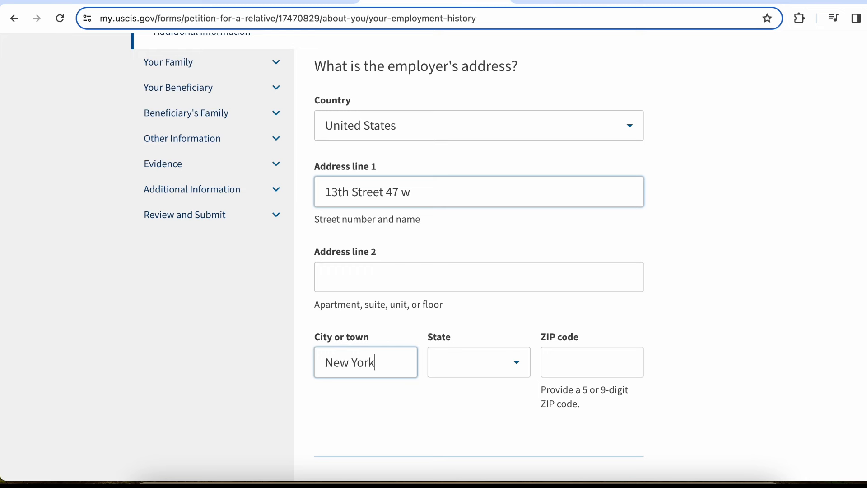
key(Tab)
text(New Y)
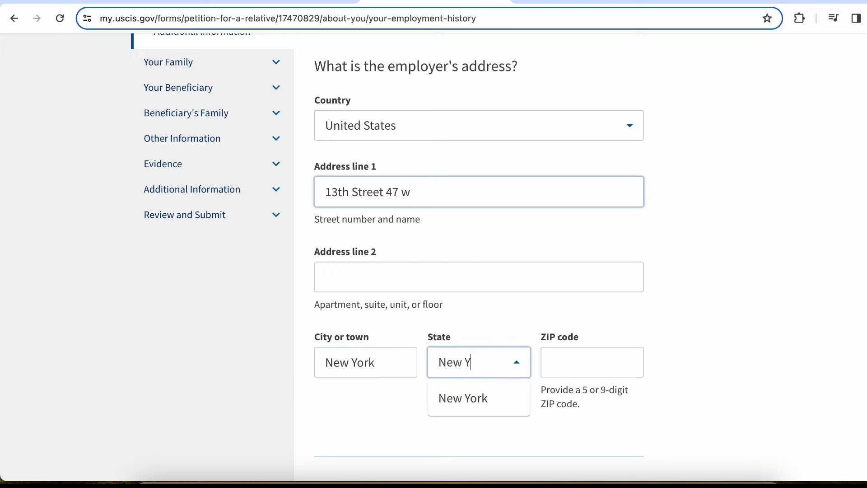
text(ork)
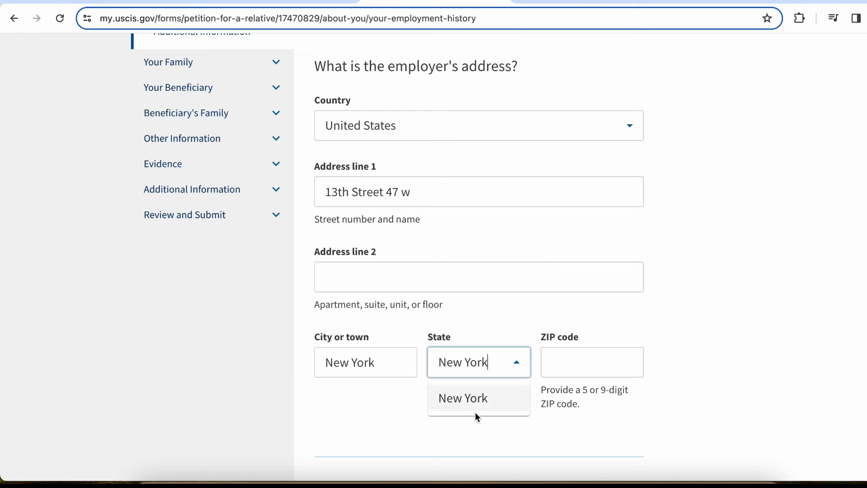
click(477, 403)
click(552, 357)
text(1)
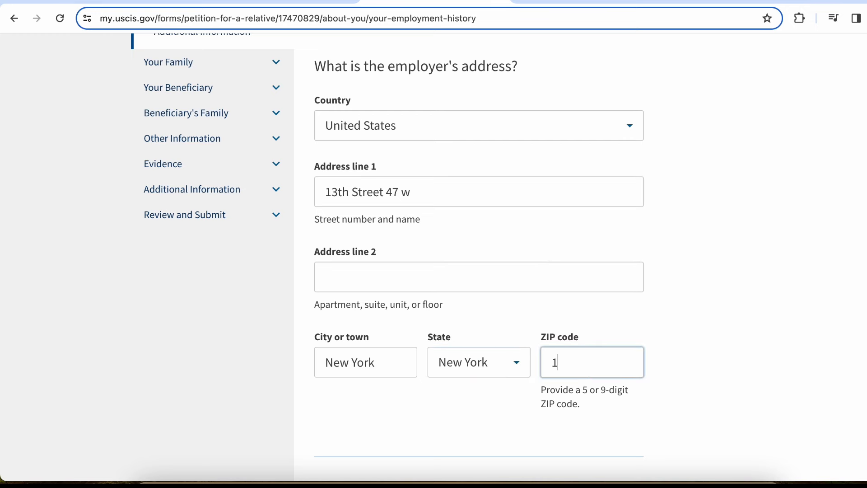
text(0001)
Enter Manager as the occupation
scroll(478, 252, down, 5)
scroll(614, 293, down, 2)
click(557, 250)
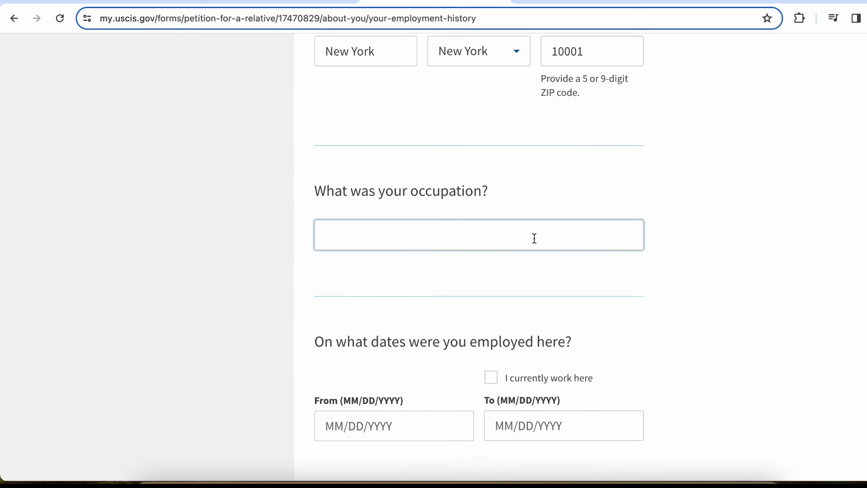
key(Caps_Lock)
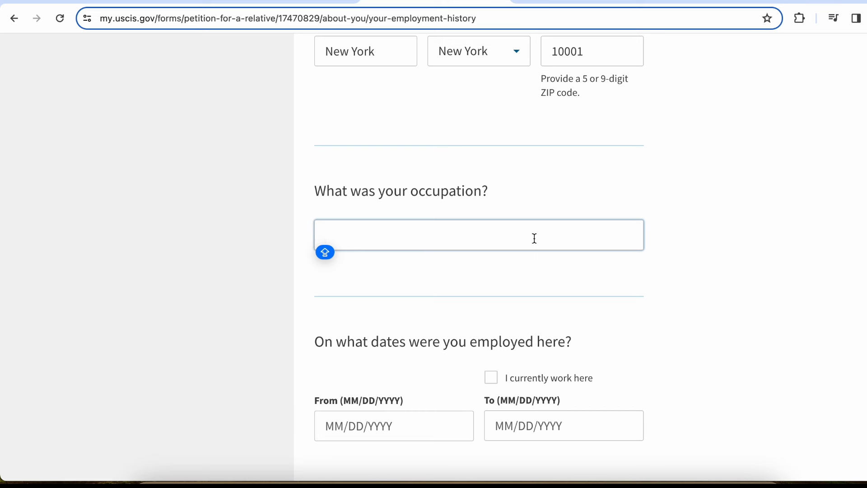
text(Manager)
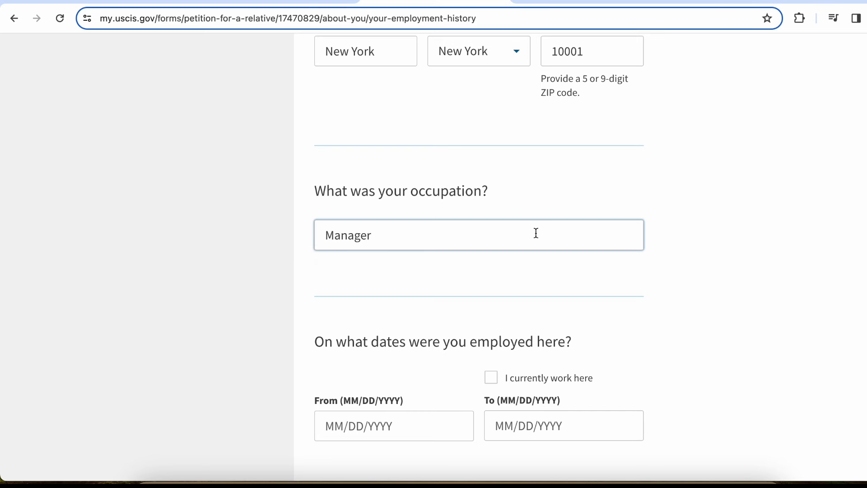
scroll(535, 232, down, 1)
click(535, 232)
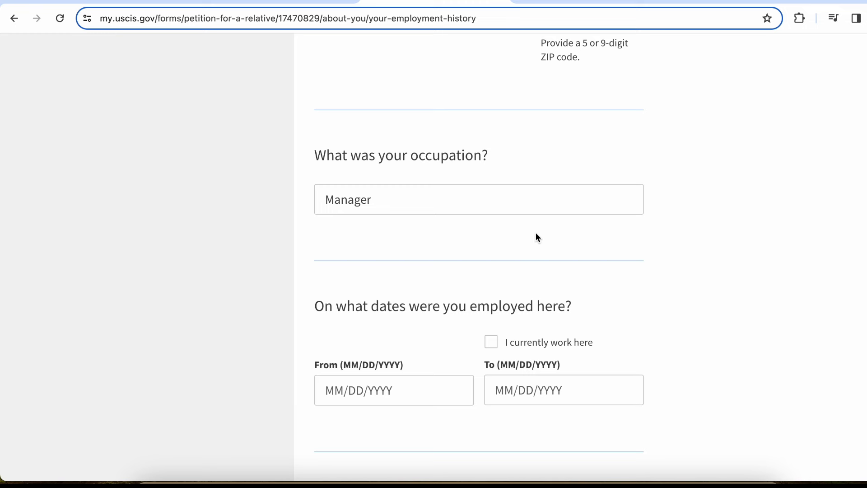
Set start date 01/01/2017, mark the job as current, and save the entry
scroll(535, 232, down, 1)
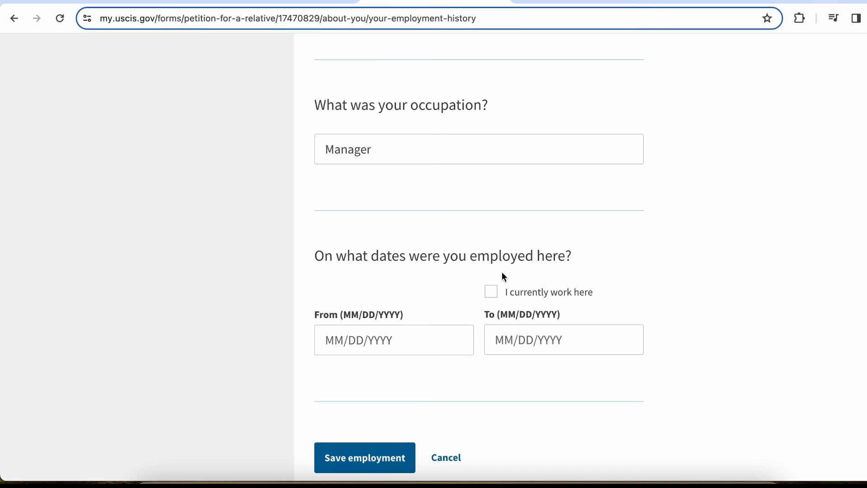
click(351, 333)
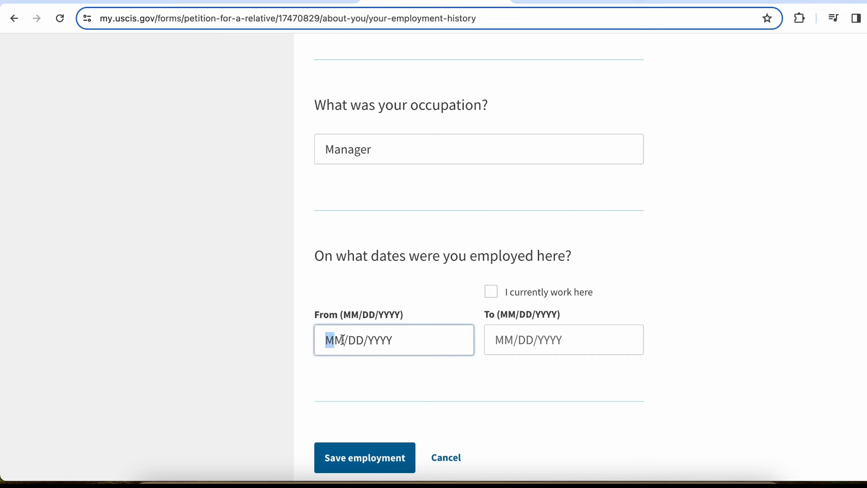
text(01/01/)
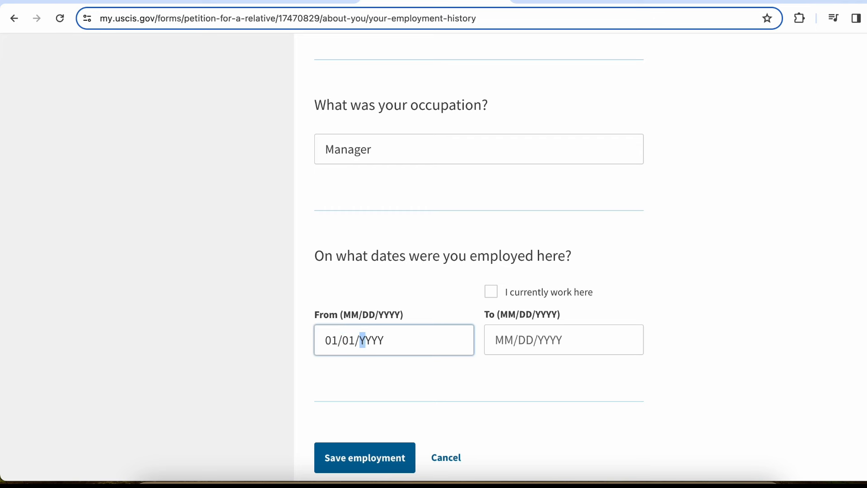
text(2017)
click(492, 291)
scroll(682, 285, down, 4)
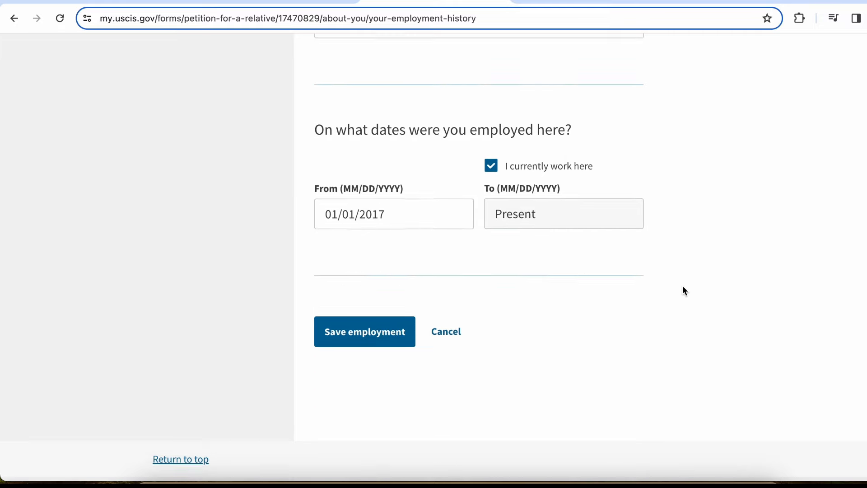
click(399, 294)
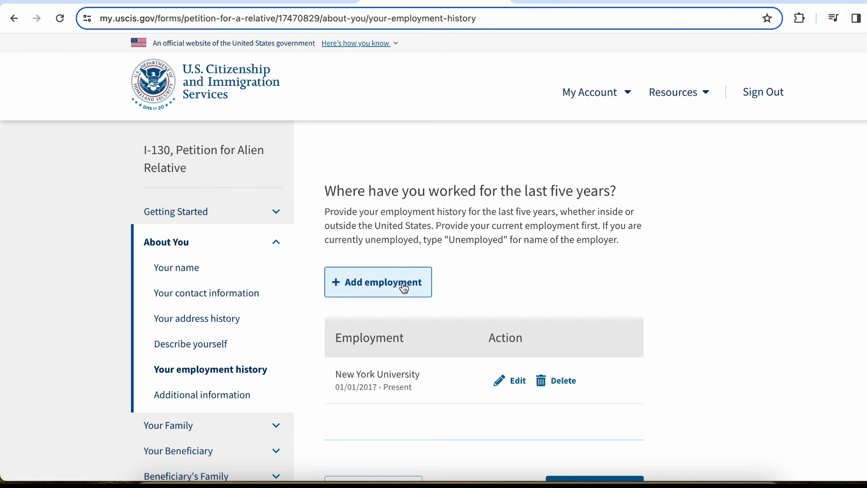
scroll(405, 288, down, 2)
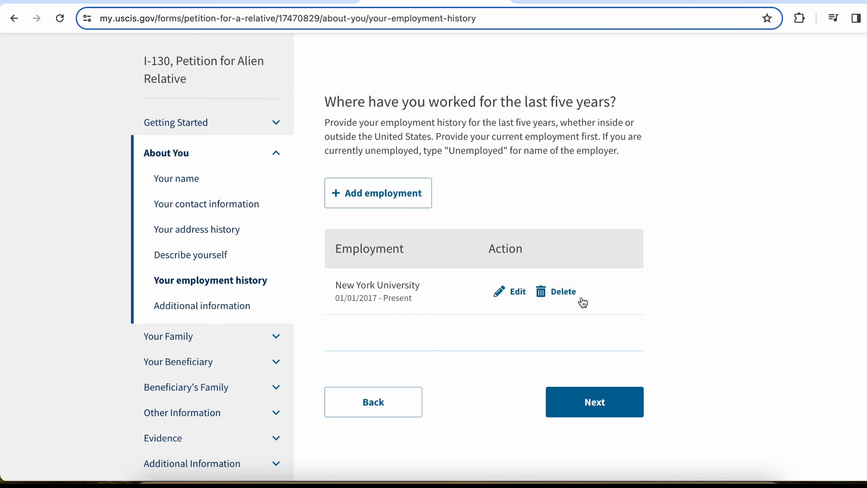
scroll(583, 297, down, 1)
On Additional information, answer 'I am a US Citizen' for immigration status
click(603, 361)
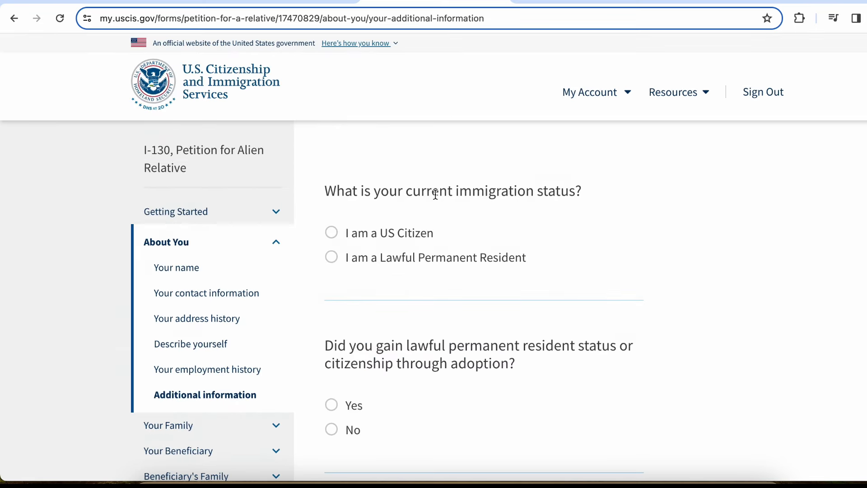
drag(439, 194, 590, 191)
click(593, 195)
drag(467, 220, 553, 273)
click(553, 273)
drag(553, 273, 553, 204)
click(553, 203)
click(391, 238)
scroll(391, 236, down, 3)
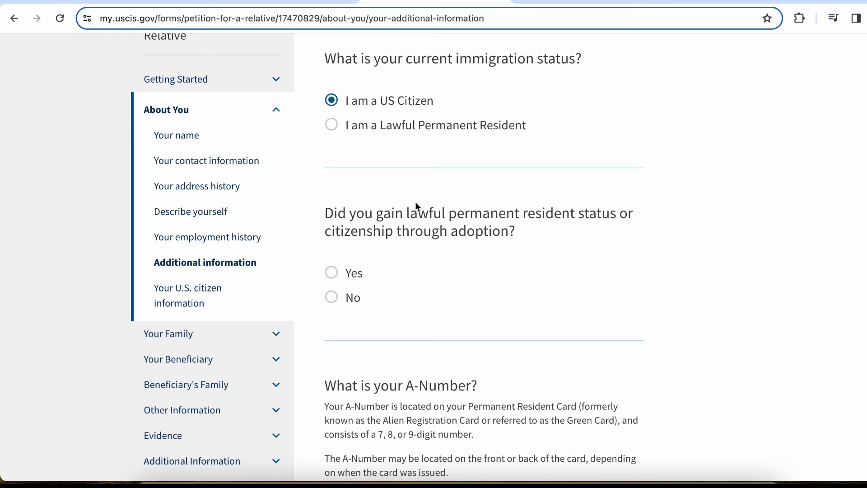
Answer No to gaining status through adoption and scroll to the A-Number section
drag(402, 217, 535, 235)
click(532, 230)
click(339, 280)
click(335, 299)
scroll(335, 301, down, 5)
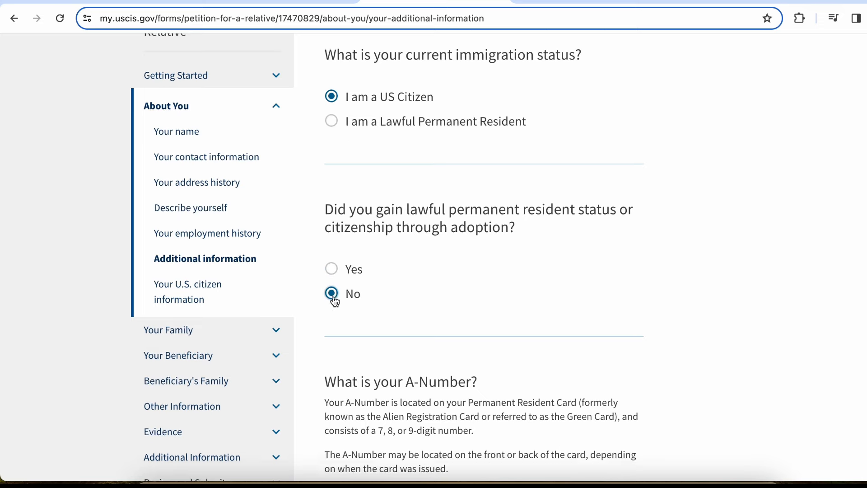
scroll(335, 301, down, 2)
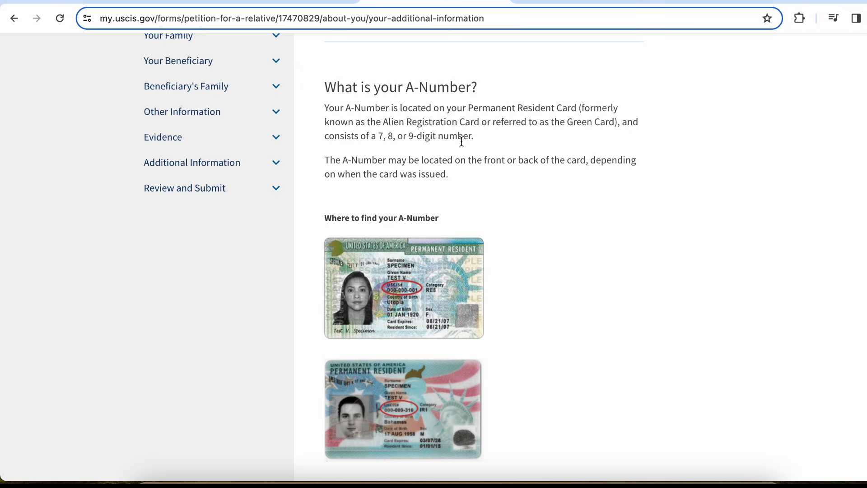
scroll(480, 197, down, 1)
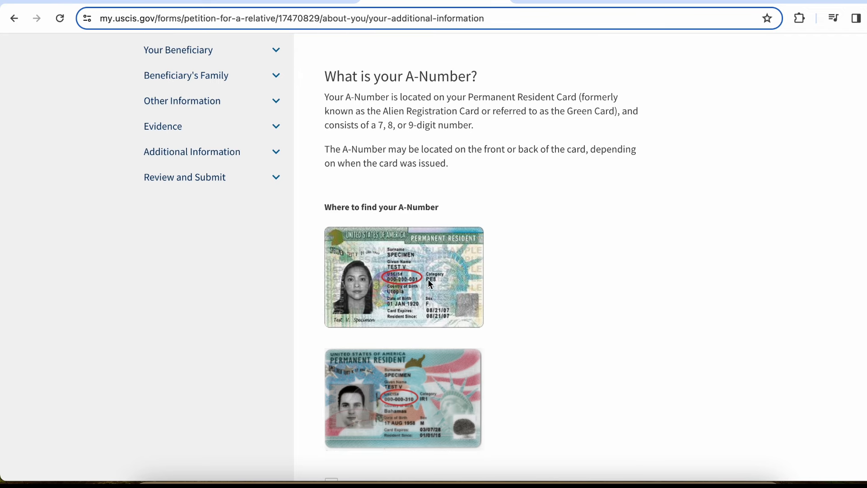
After briefly trying the example number 001234567, mark that you have no A-Number
scroll(418, 280, down, 4)
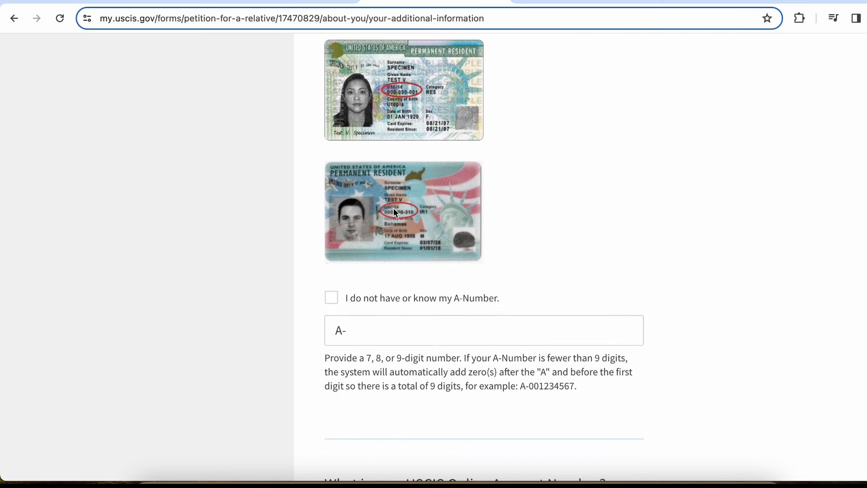
scroll(570, 216, down, 2)
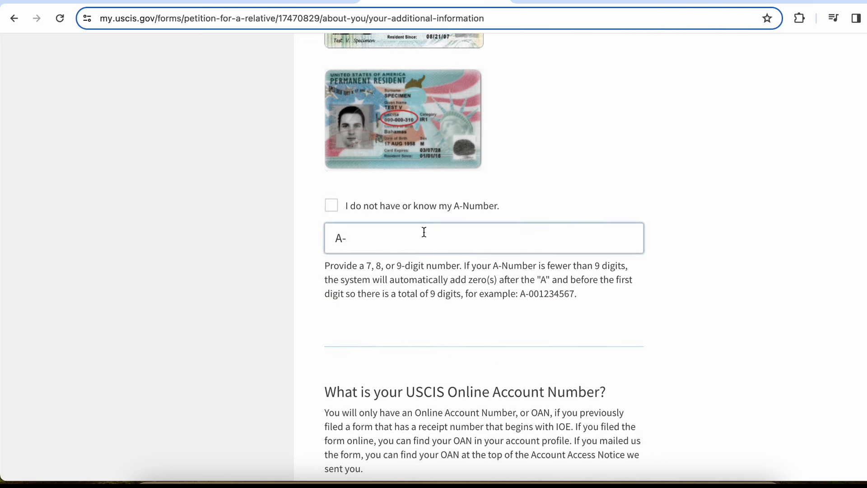
click(408, 213)
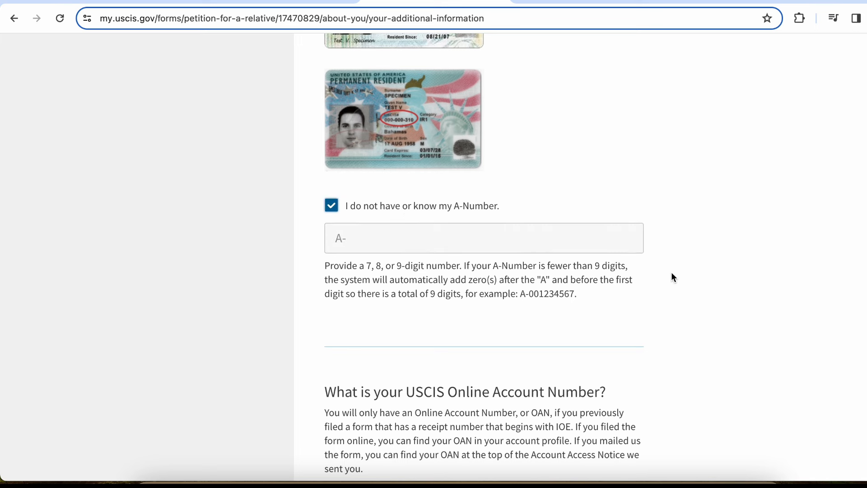
click(355, 207)
drag(572, 292, 531, 293)
key(super+c)
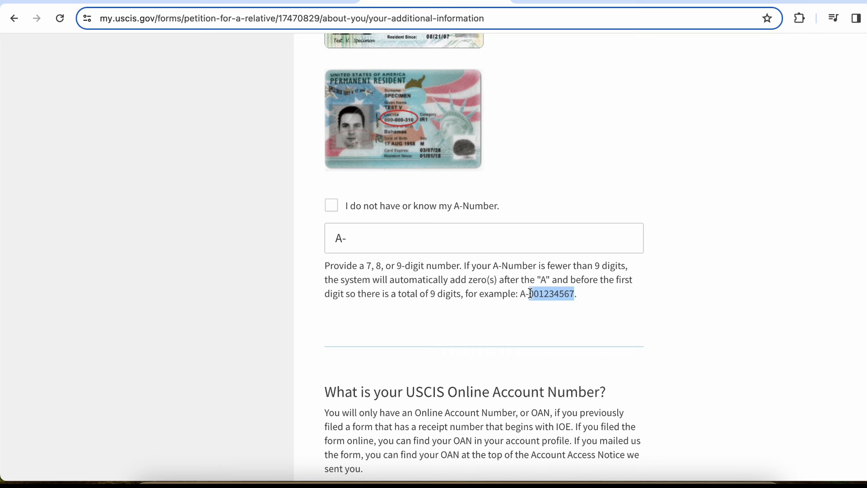
click(378, 238)
key(super+v)
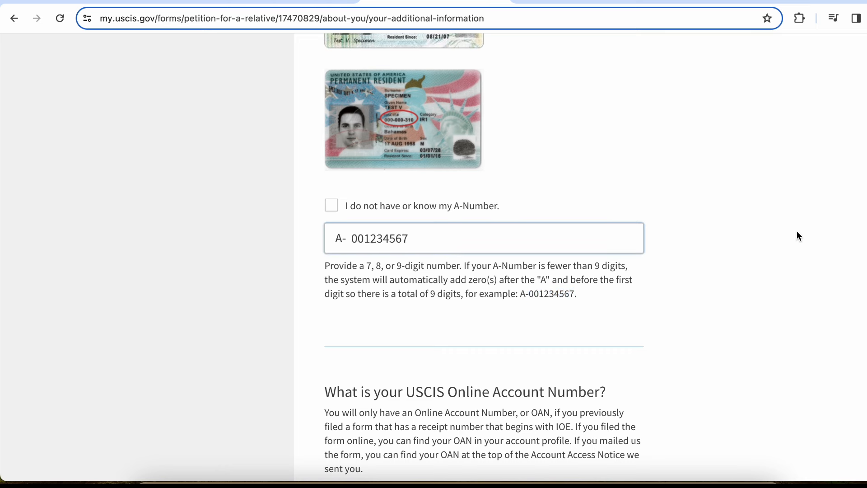
click(741, 238)
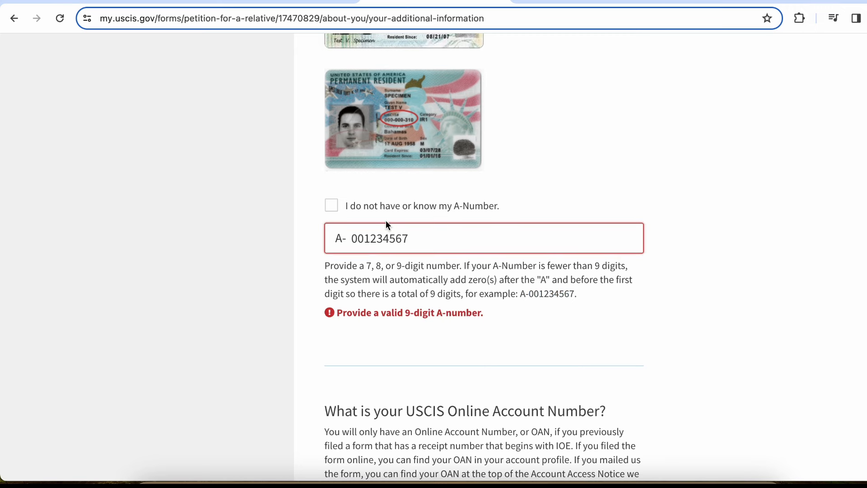
click(379, 208)
Tick 'I do not have or know my USCIS Online Account Number'
scroll(380, 214, down, 5)
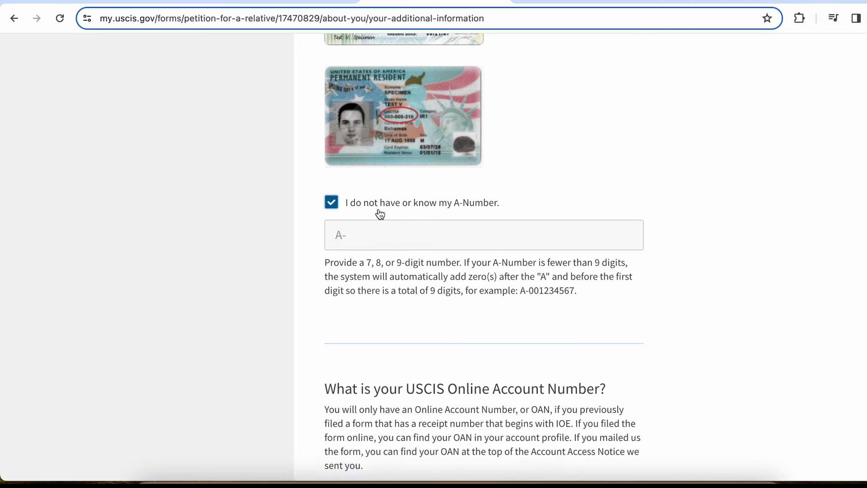
scroll(379, 209, down, 1)
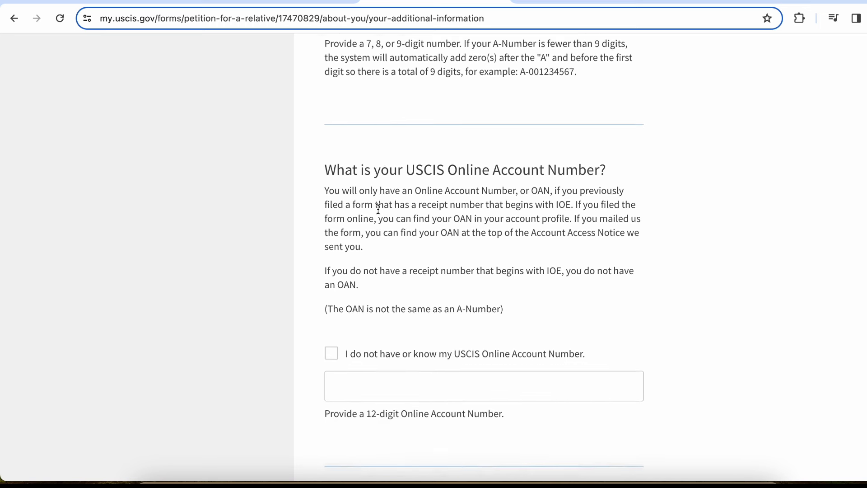
scroll(488, 160, down, 2)
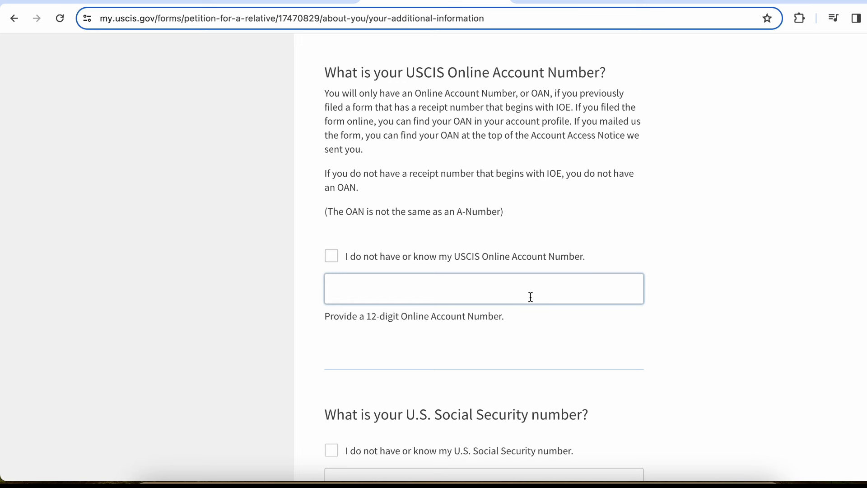
click(419, 262)
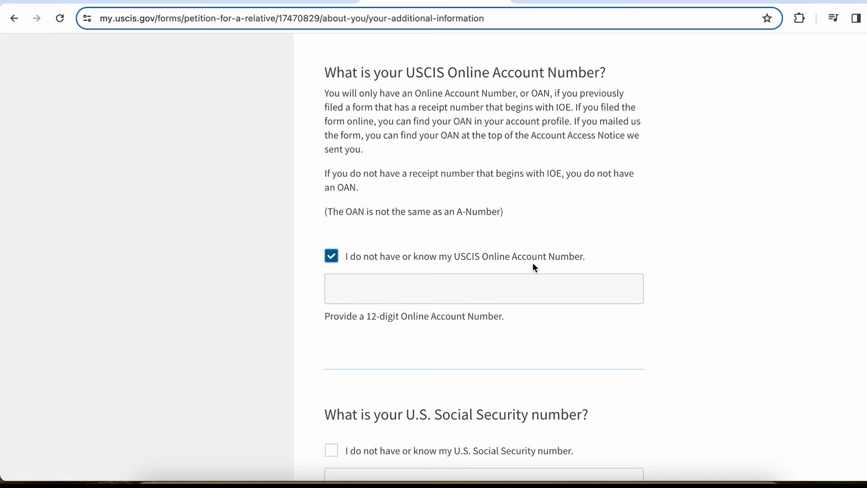
scroll(534, 265, down, 5)
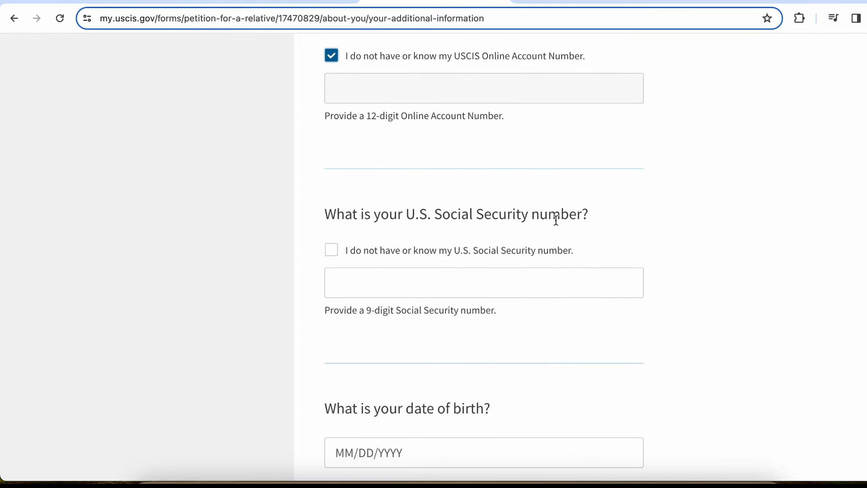
Mark the Social Security number as unknown and enter date of birth 01/01/1980
click(366, 288)
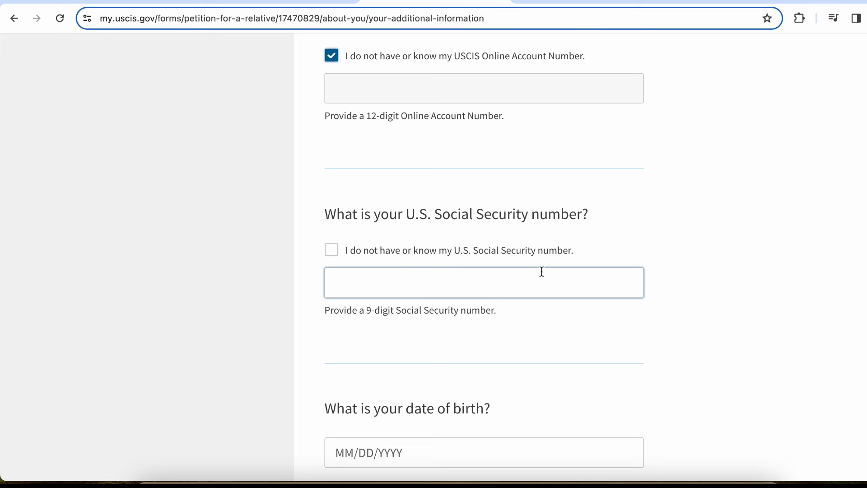
click(390, 254)
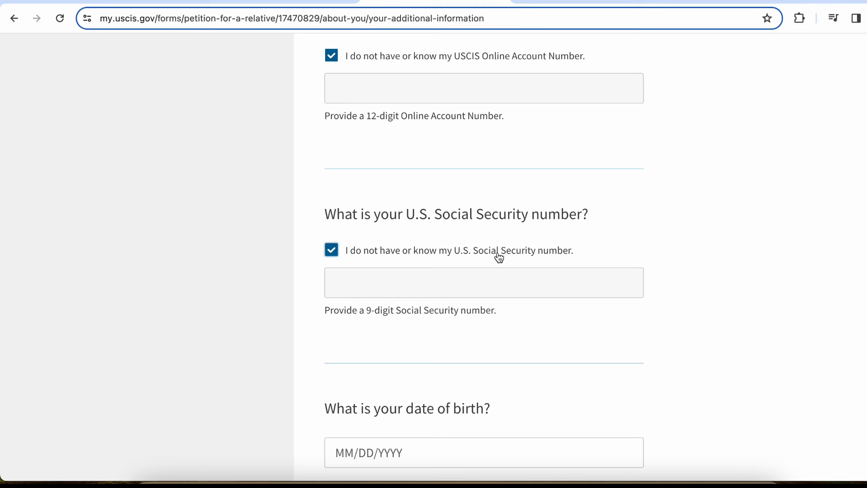
scroll(531, 261, down, 4)
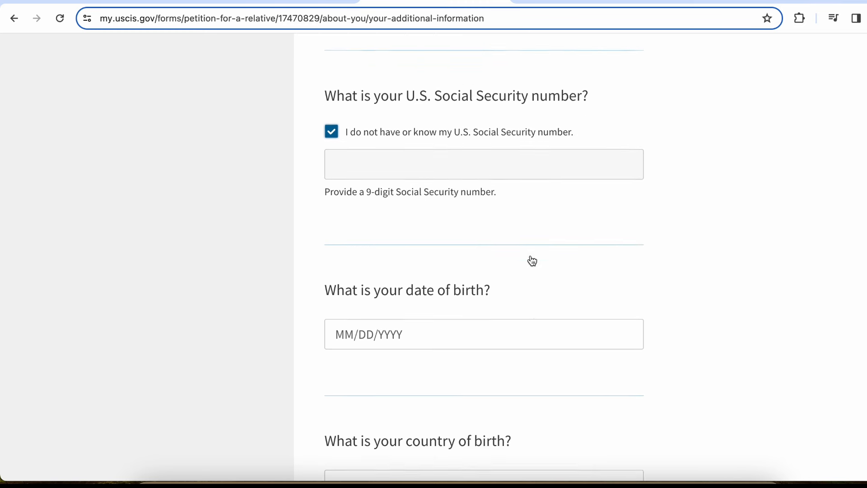
click(351, 266)
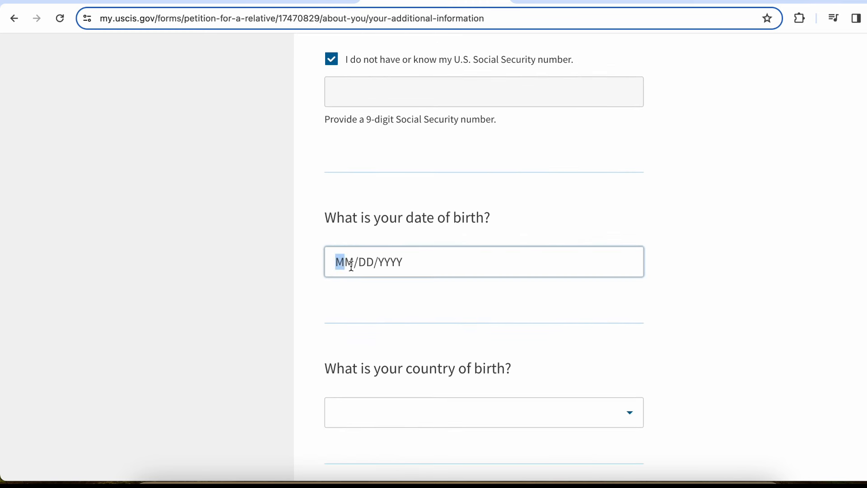
text(01/01/)
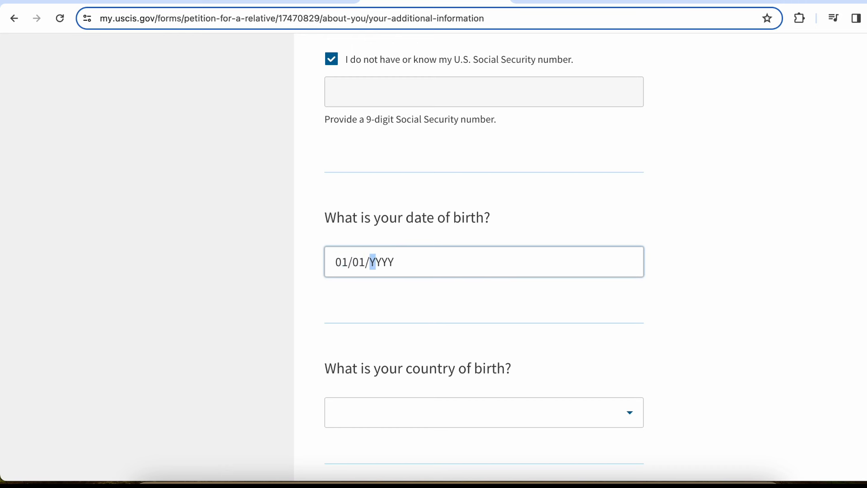
text(1980)
click(504, 301)
Select India as the country of birth
scroll(502, 298, down, 3)
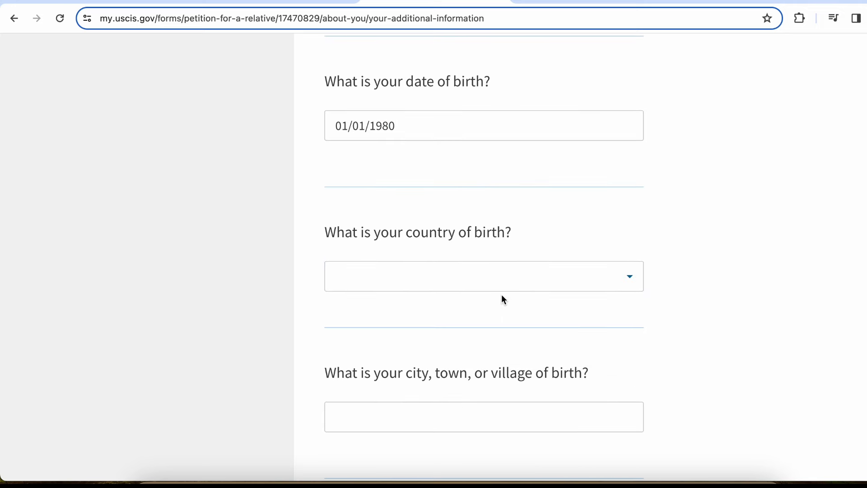
click(507, 277)
text(indi)
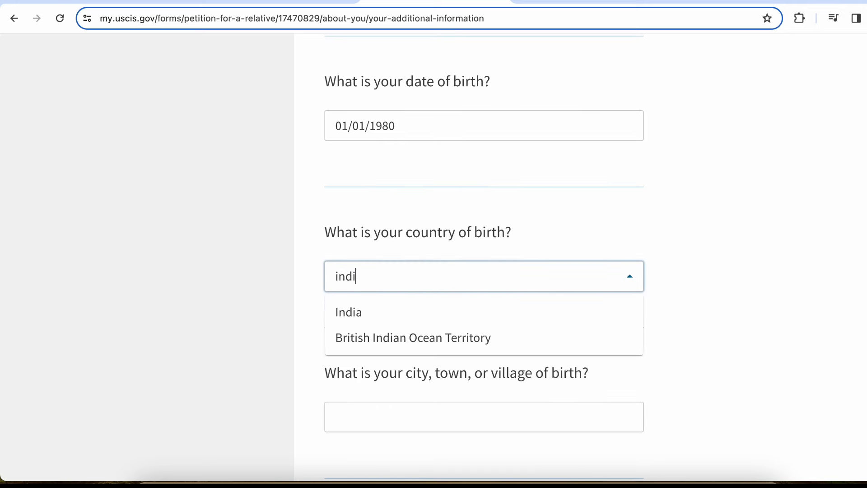
click(516, 316)
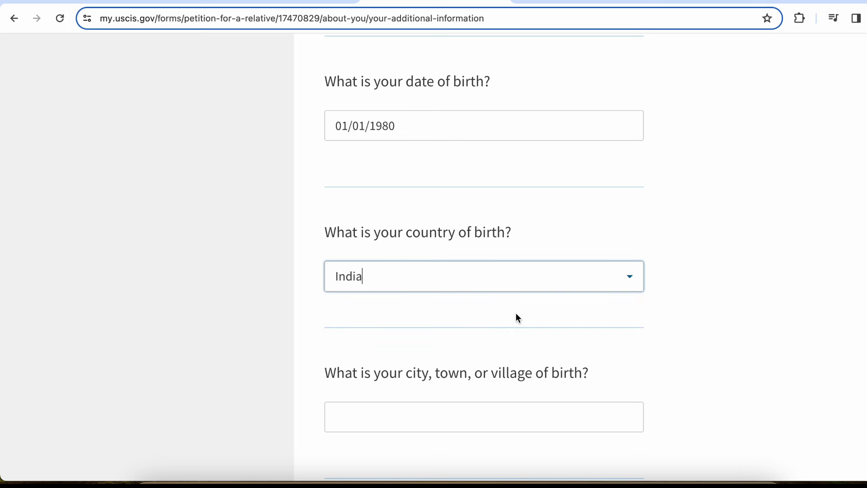
Enter New Delhi as the city of birth
scroll(517, 317, down, 2)
click(485, 317)
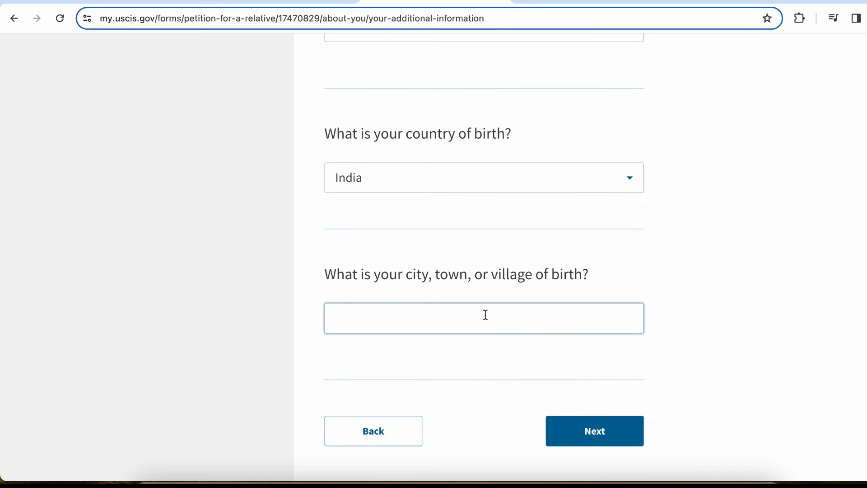
text(New Delhi)
scroll(484, 315, down, 1)
click(708, 269)
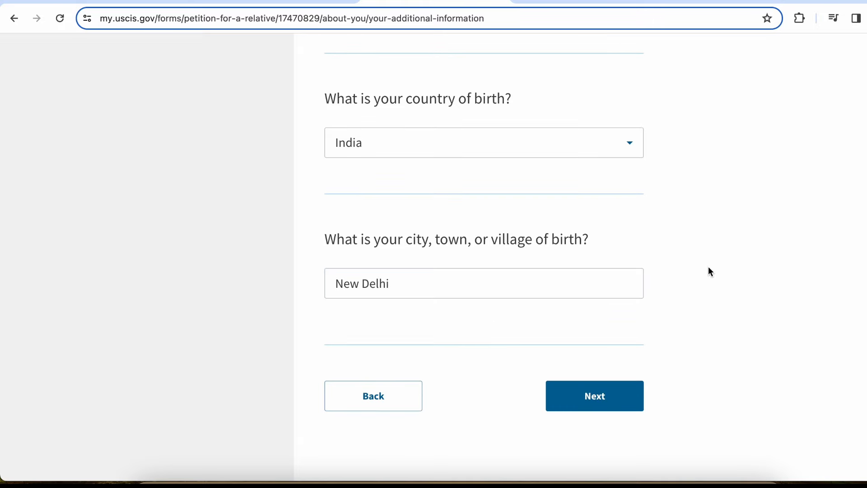
Go on to 'Your U.S. citizen information' and pick Naturalization as how citizenship was obtained
click(620, 401)
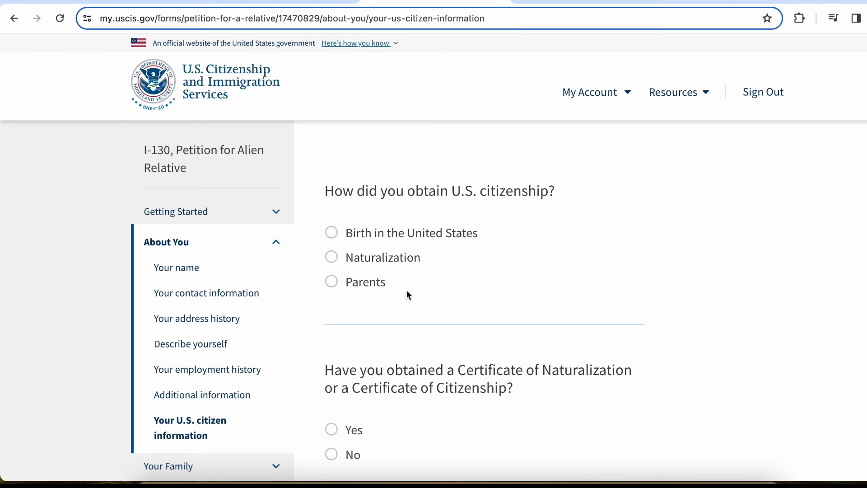
click(379, 264)
scroll(683, 240, down, 2)
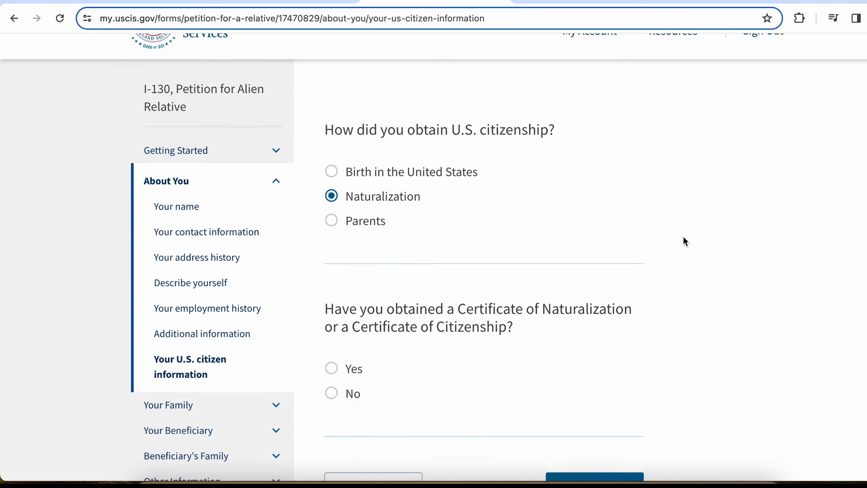
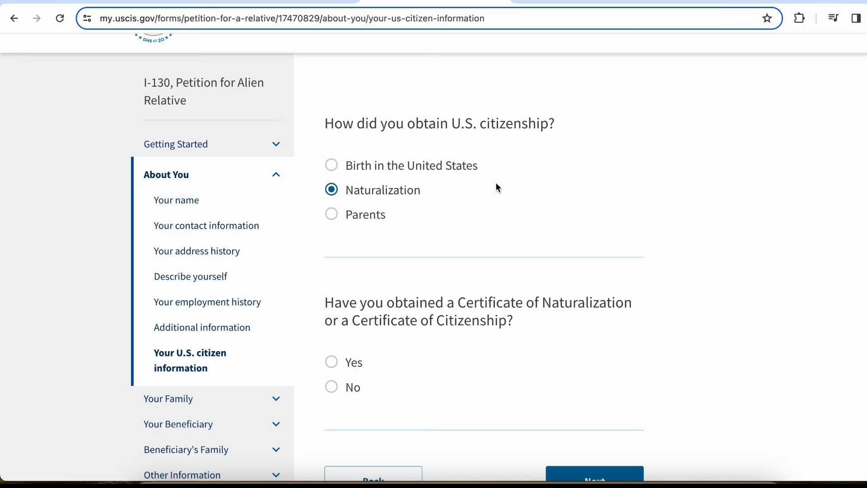
Answer No to holding a naturalization or citizenship certificate, then continue to marital status
scroll(499, 188, down, 3)
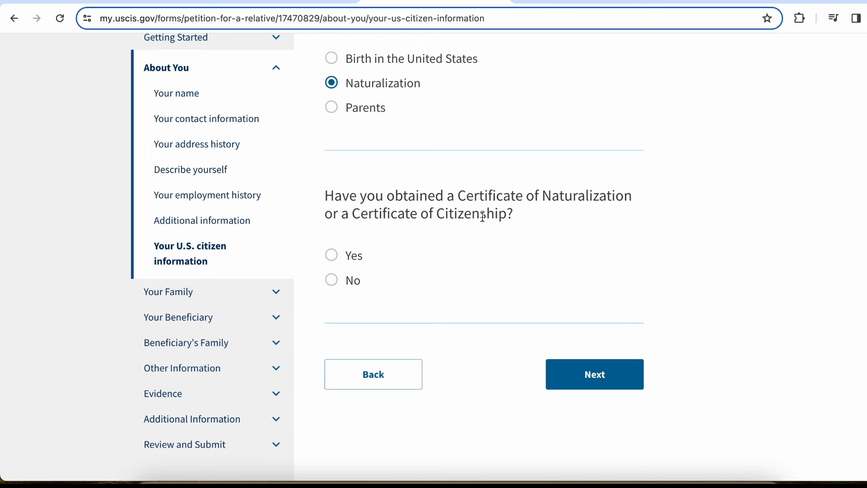
click(335, 260)
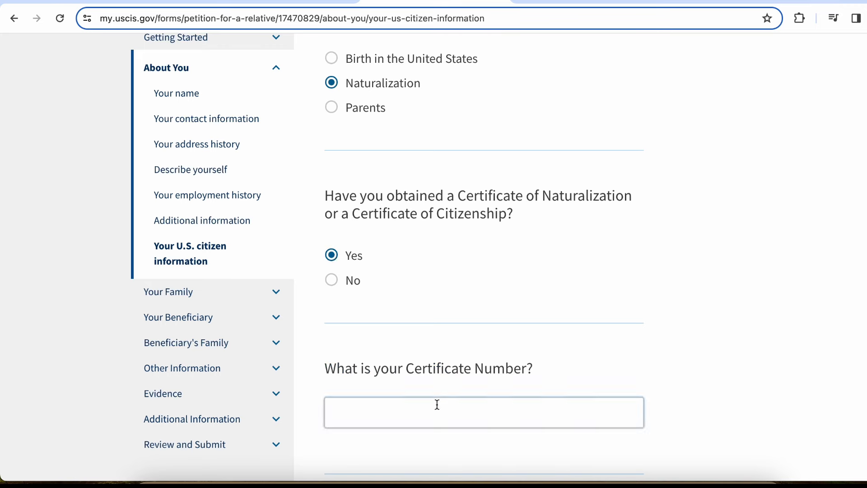
scroll(334, 289, down, 5)
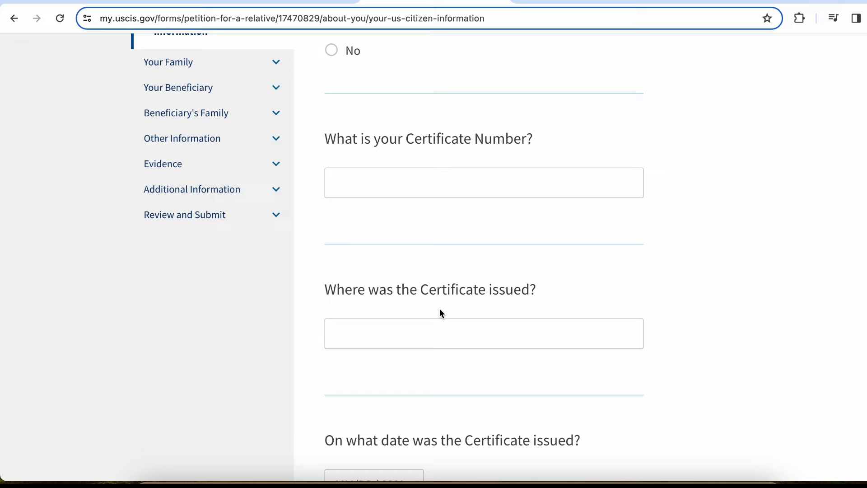
click(492, 337)
scroll(397, 353, down, 1)
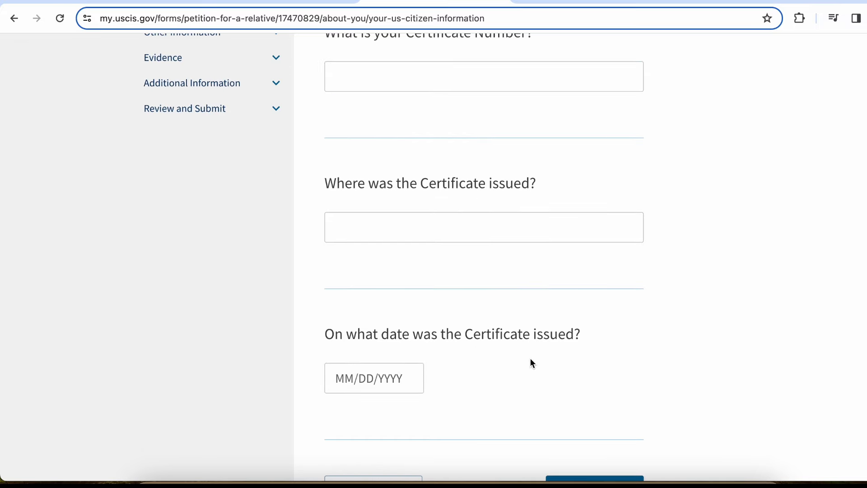
scroll(531, 360, down, 2)
scroll(531, 359, up, 7)
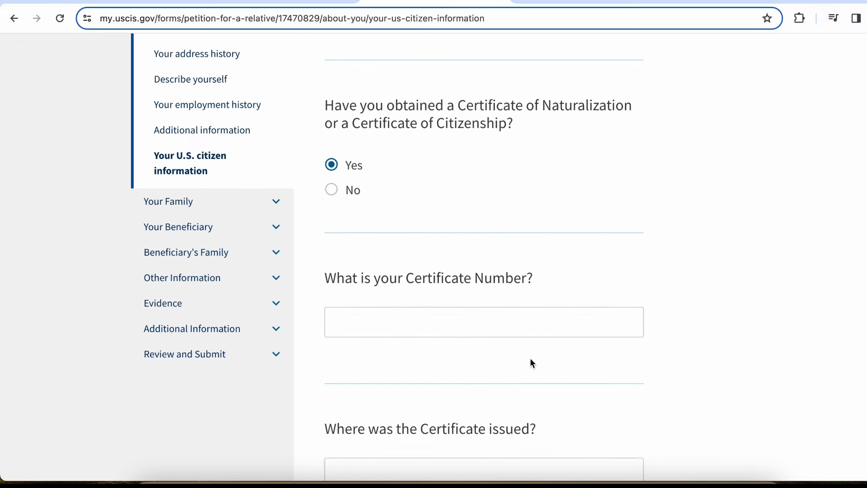
click(337, 214)
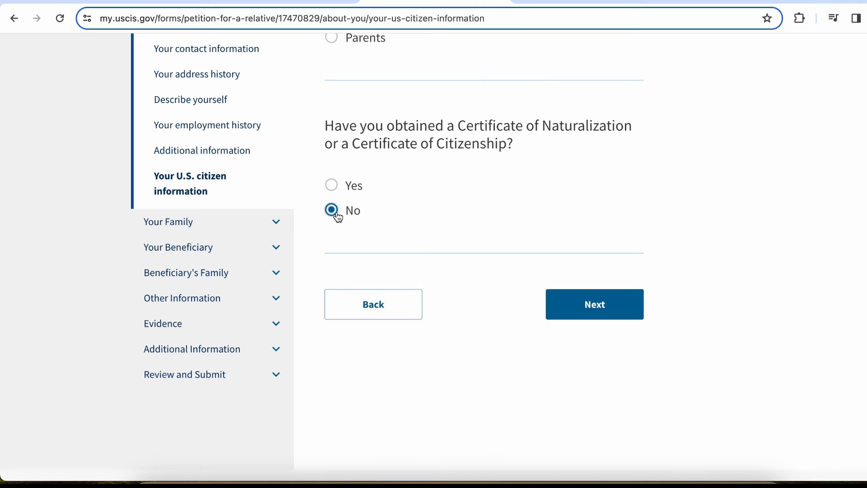
click(613, 305)
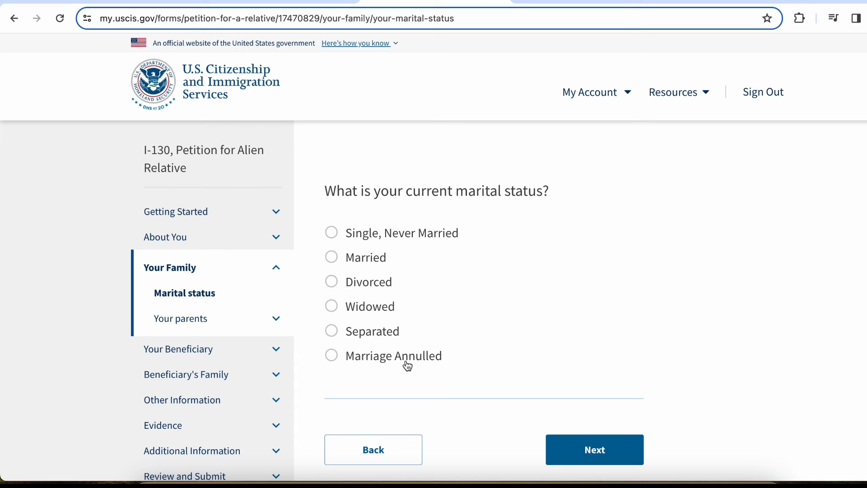
Mark marital status as Married with 1 marriage and advance to the spouse page
click(372, 268)
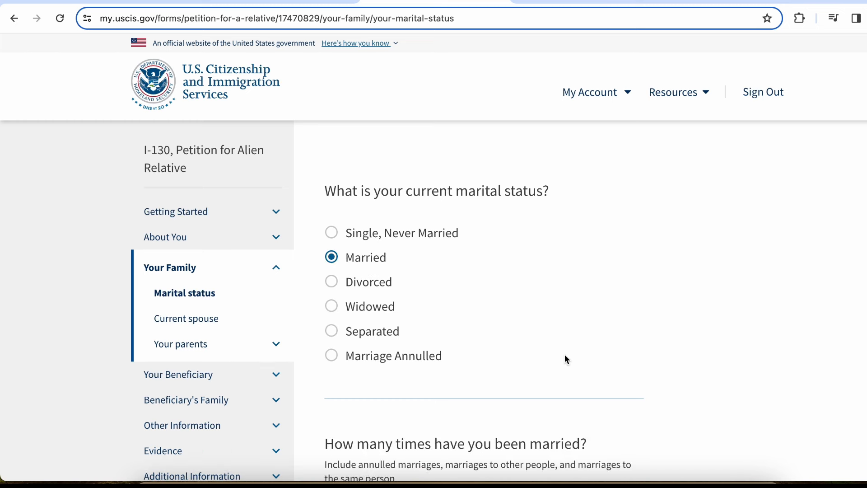
scroll(565, 354, down, 2)
scroll(565, 354, down, 3)
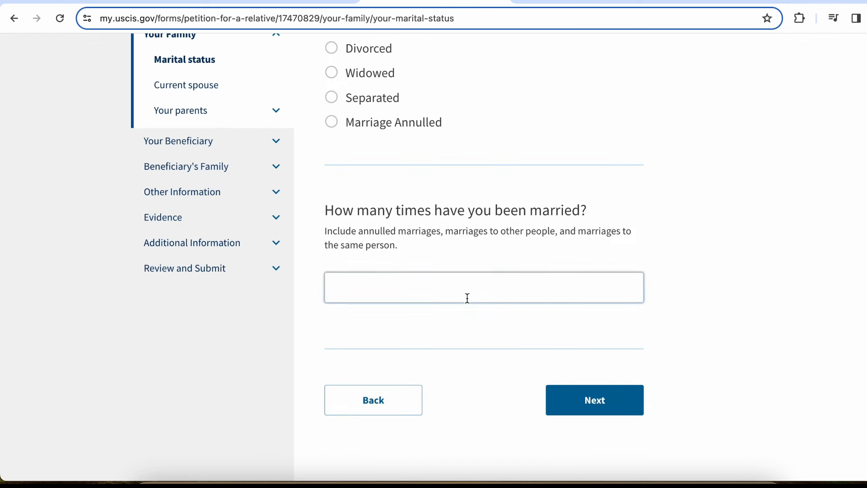
text(1)
click(677, 267)
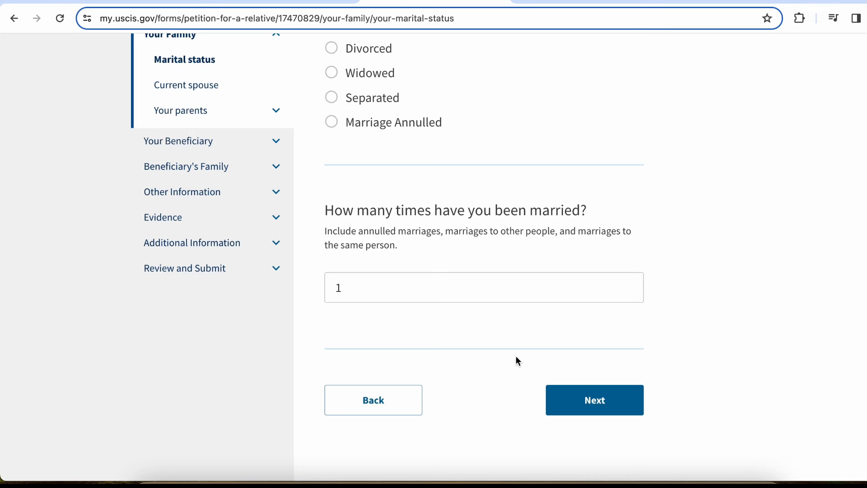
click(615, 401)
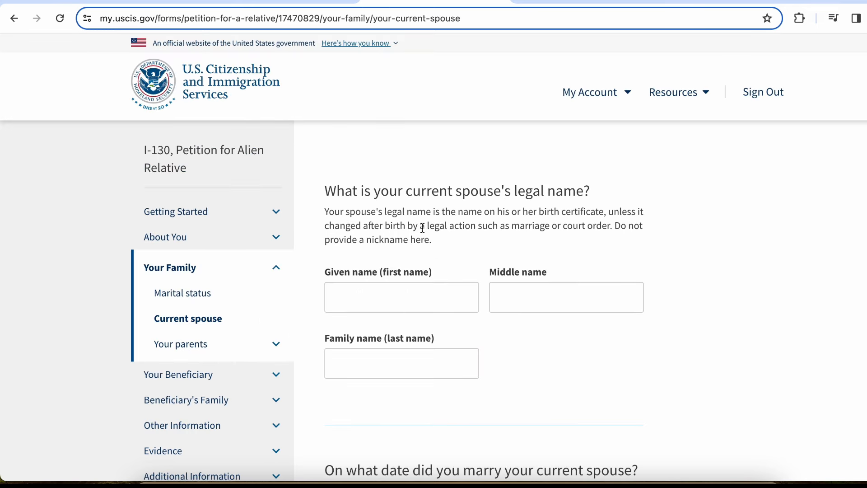
Enter the current spouse's given, middle and family names
drag(568, 200, 594, 201)
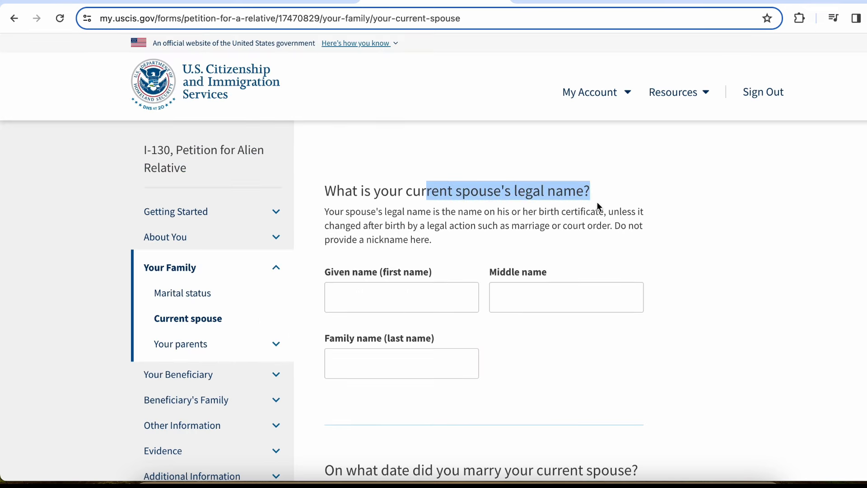
click(378, 304)
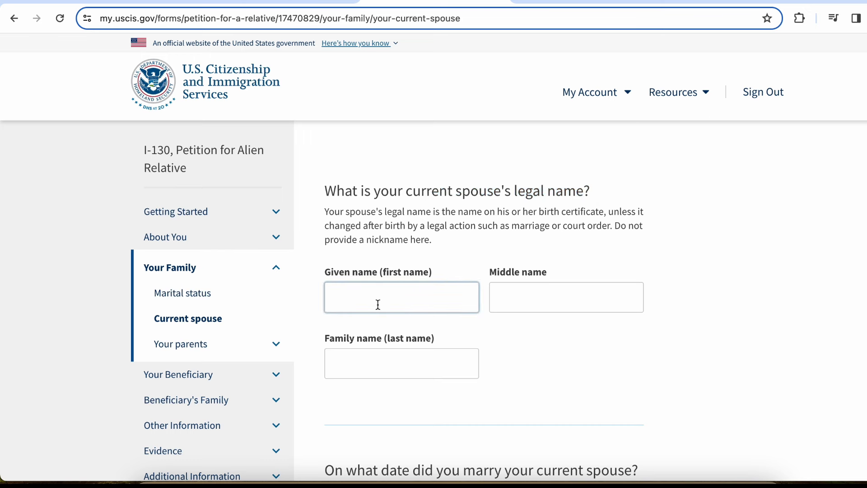
text(R)
key(Tab)
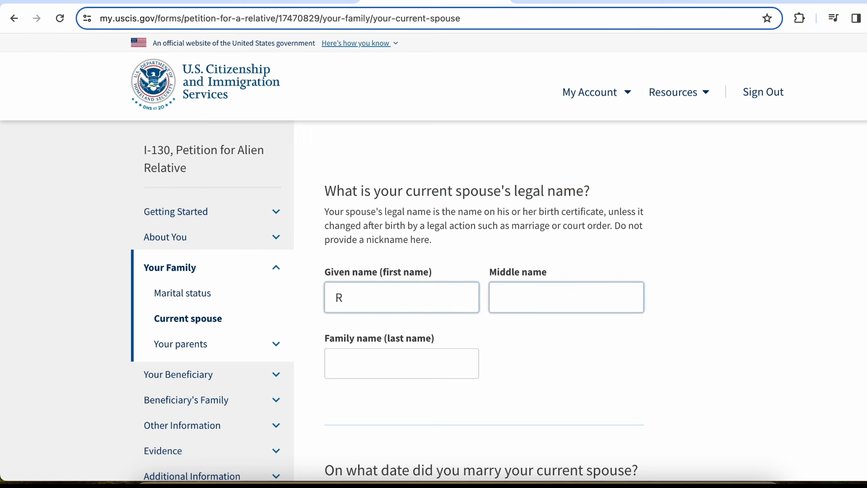
text(R)
key(Tab)
text(R)
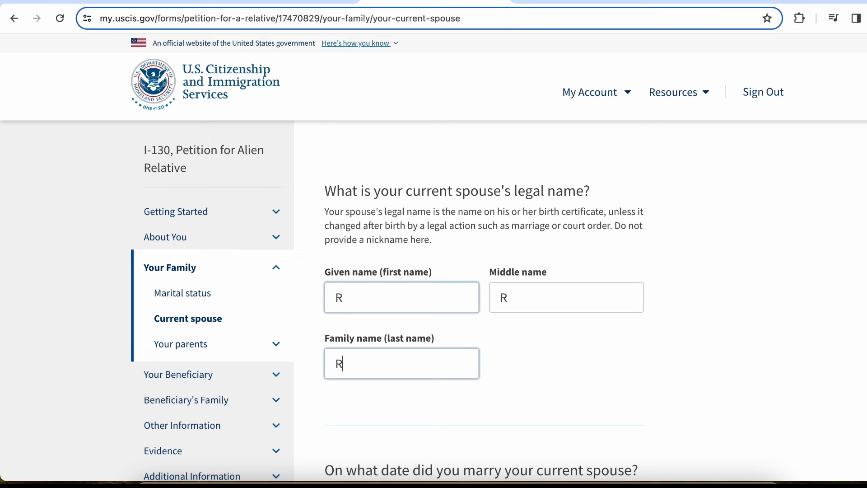
scroll(433, 257, down, 1)
scroll(447, 282, down, 3)
click(643, 267)
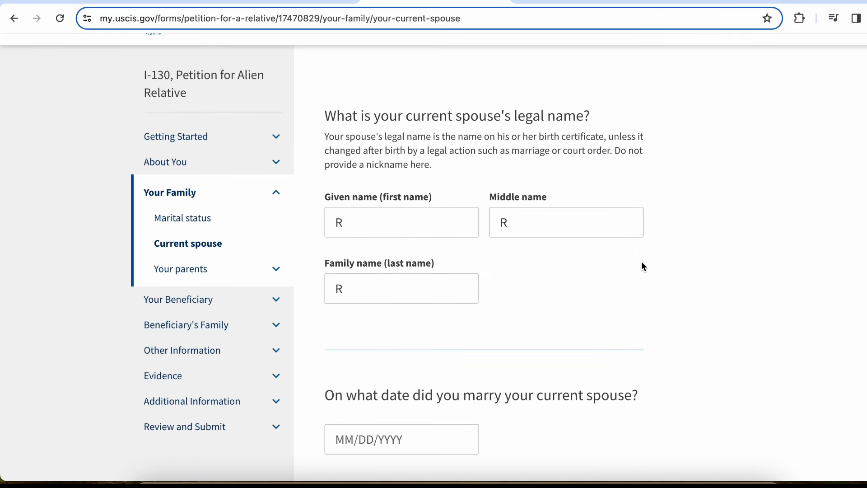
Enter 01/02/2009 as the date of marriage
scroll(644, 267, down, 5)
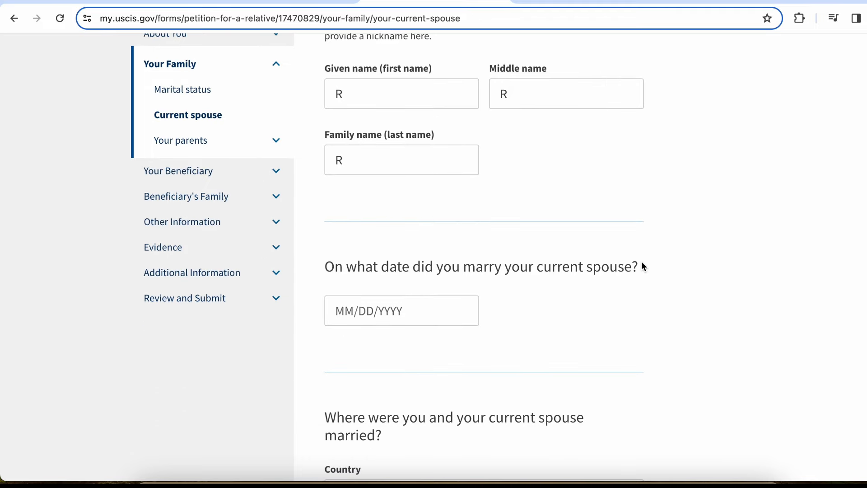
click(338, 311)
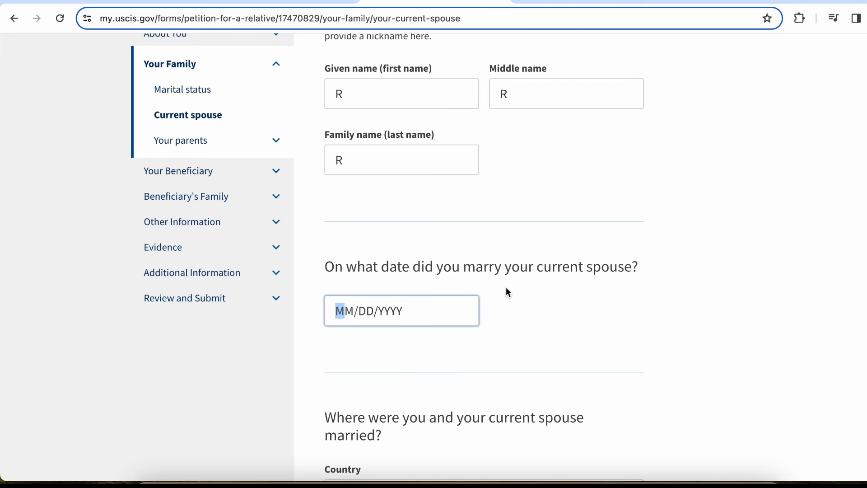
text(01/)
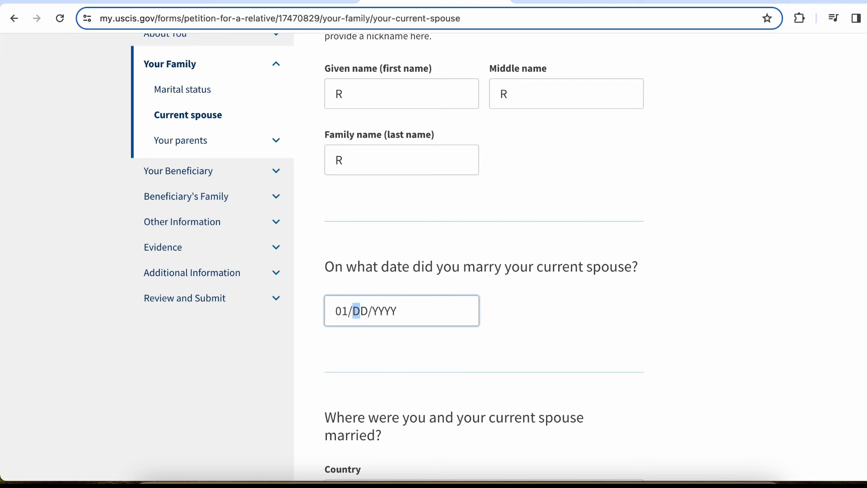
text(02)
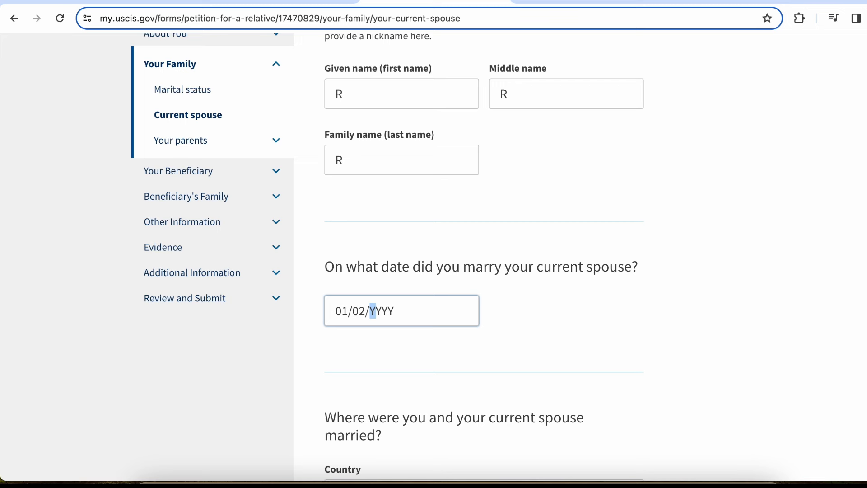
text(2009)
click(696, 315)
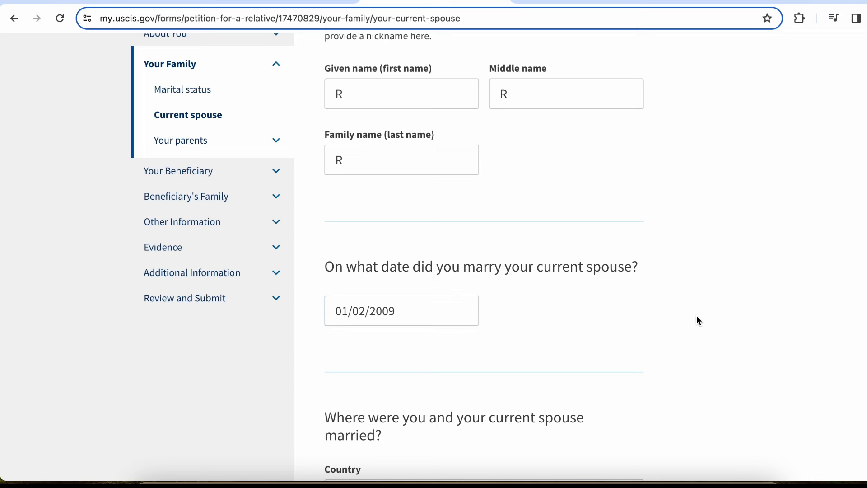
scroll(696, 315, down, 3)
scroll(693, 292, down, 2)
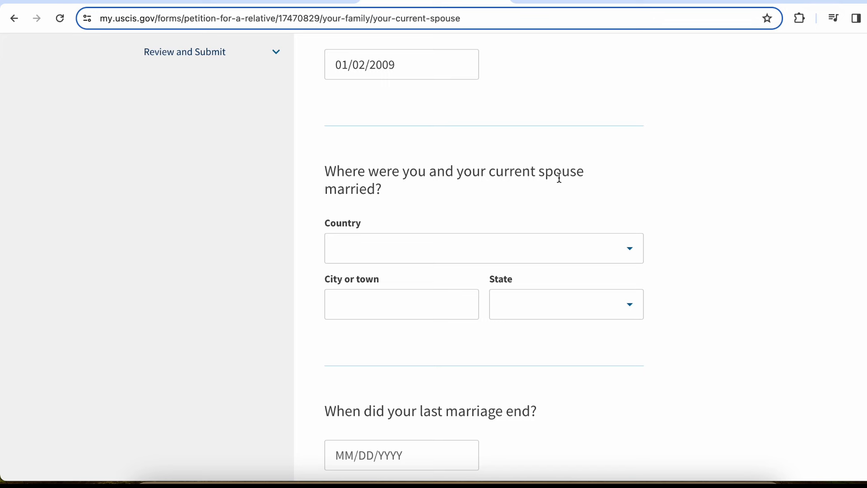
Set the marriage country to India and the city to New Delhi
click(409, 248)
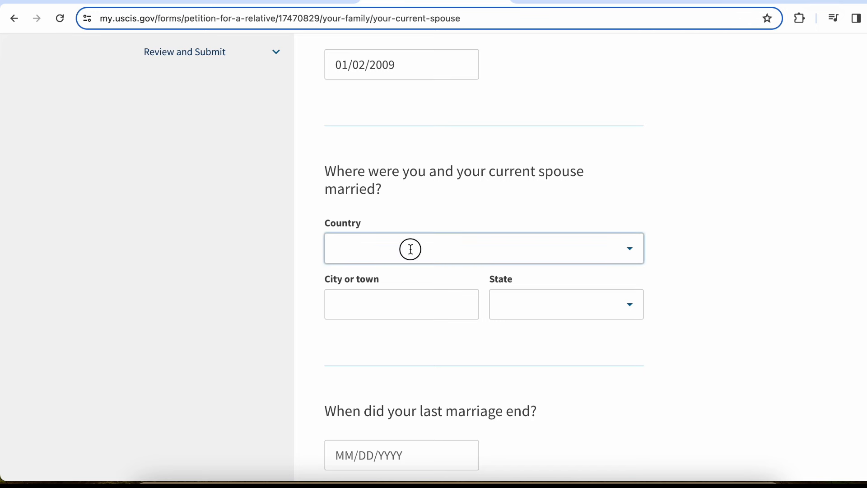
text(indi)
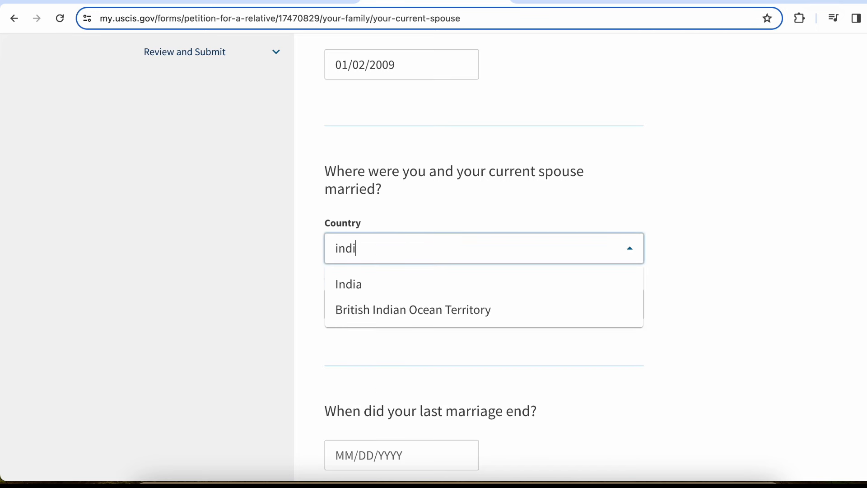
click(412, 284)
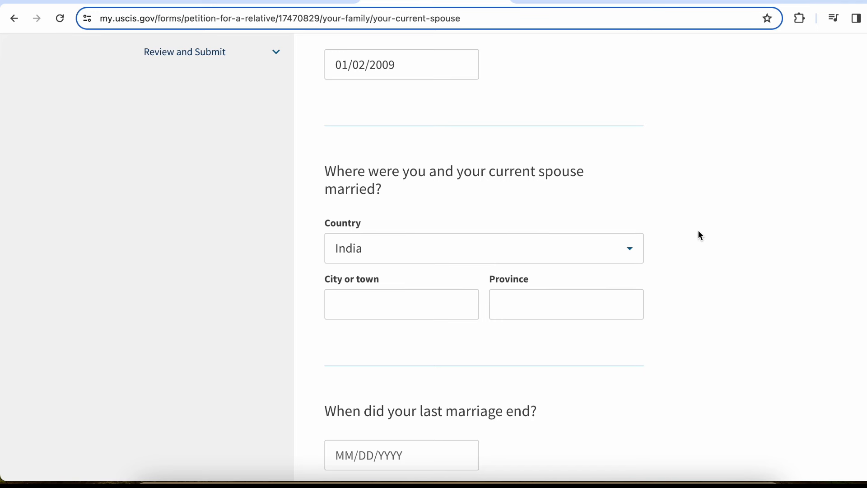
click(398, 308)
text(N)
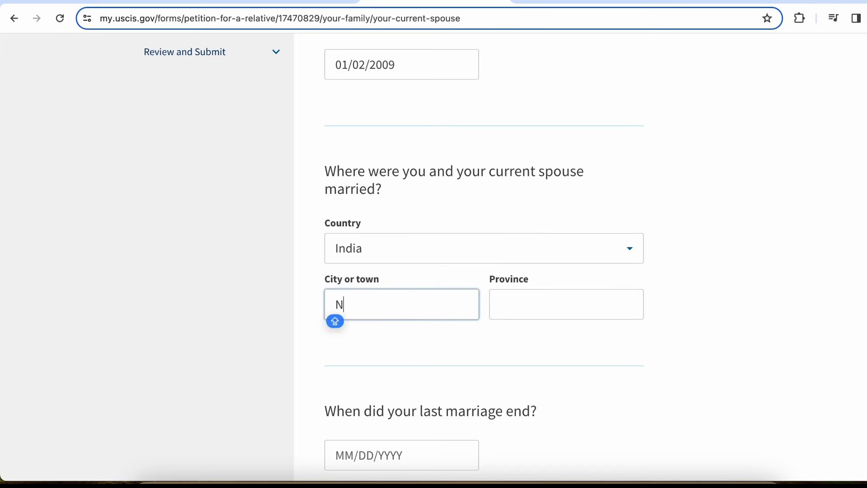
text(ew Delhi)
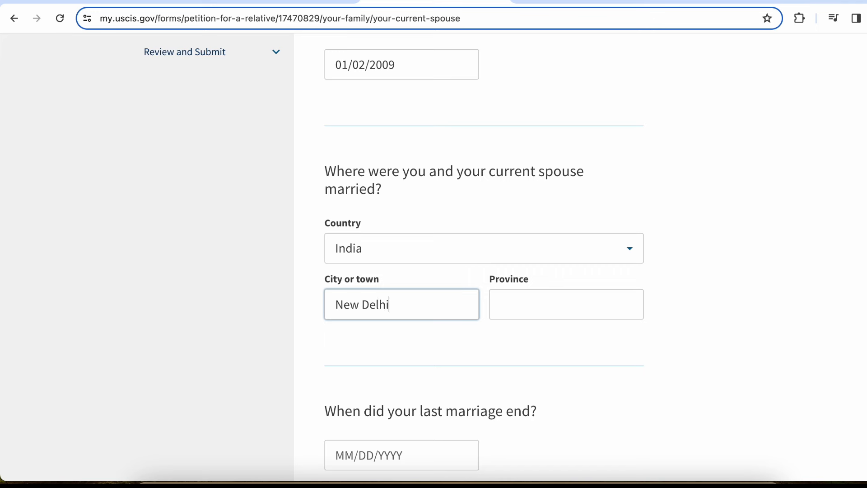
Enter Delhi as the marriage province and leave the marriage end date blank
key(Tab)
text(New D)
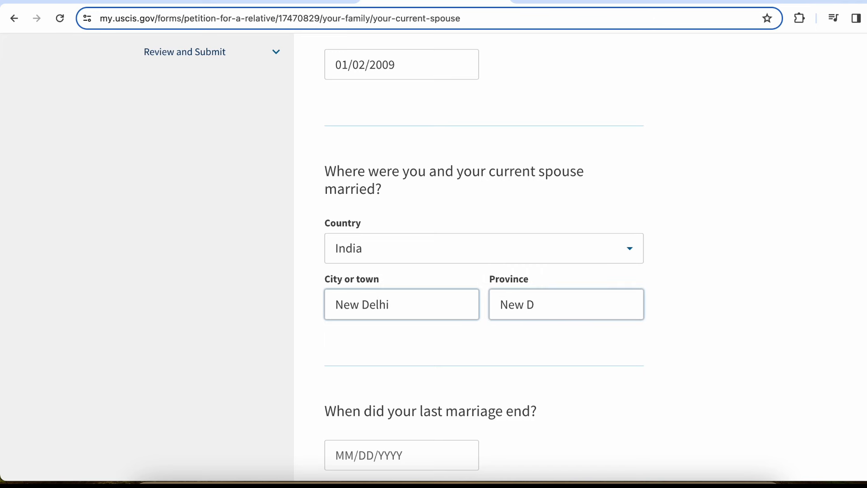
key(BackSpace)
key(BackSpace)
key(BackSpace)
key(BackSpace)
key(BackSpace)
text(Delhi)
scroll(483, 253, down, 3)
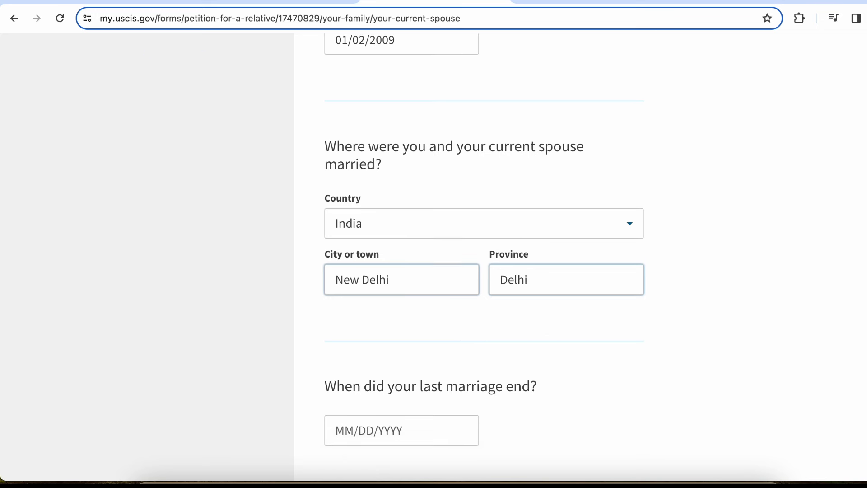
click(580, 314)
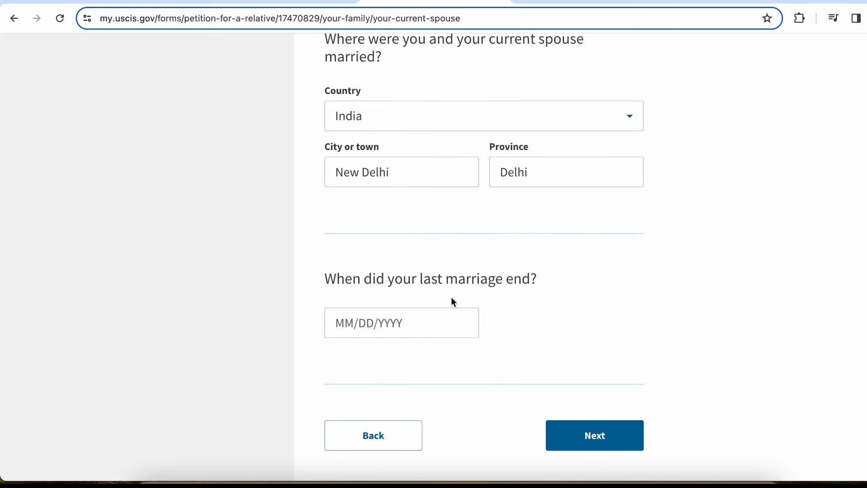
click(393, 315)
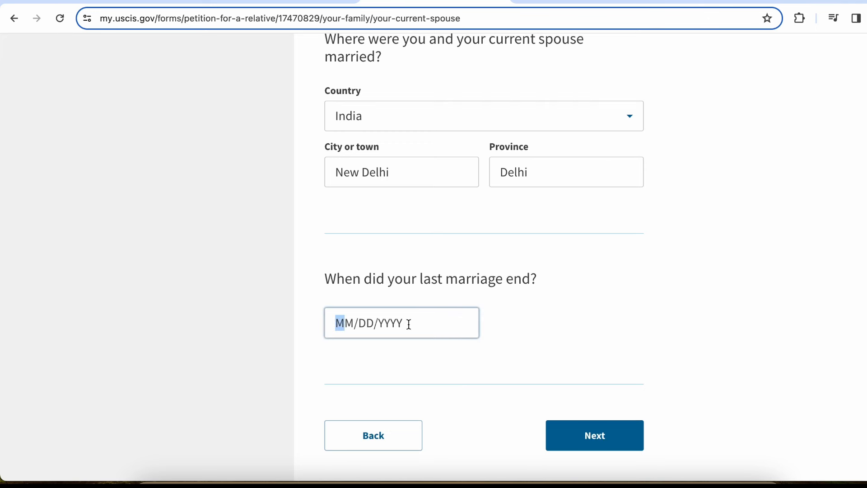
click(569, 333)
Enter parent 1's given and family names, leaving the middle name blank
click(621, 436)
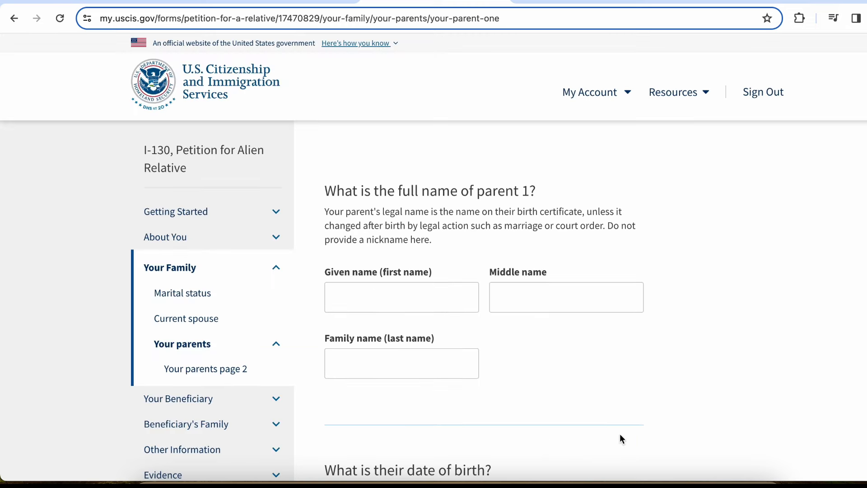
scroll(622, 437, down, 6)
scroll(620, 436, up, 6)
click(420, 291)
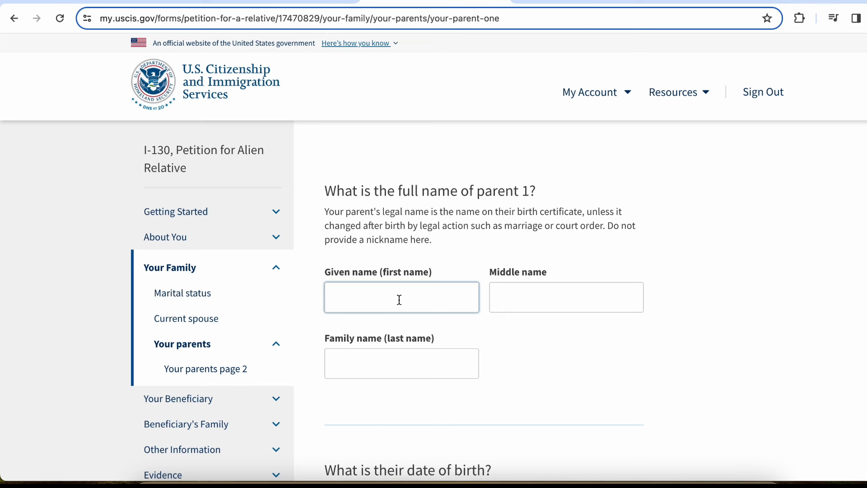
text(A)
key(Tab)
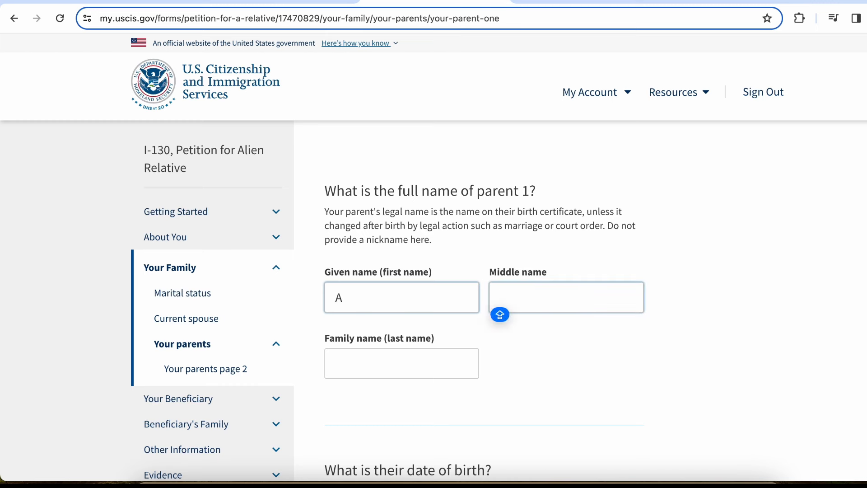
key(Tab)
text(A)
Give parent 1 a birth date of 01/01/1950 and sex Male
scroll(496, 275, down, 5)
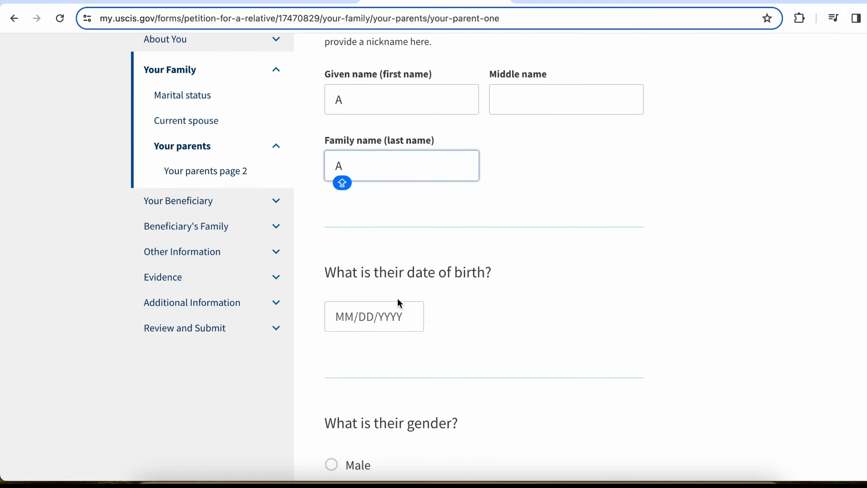
click(348, 320)
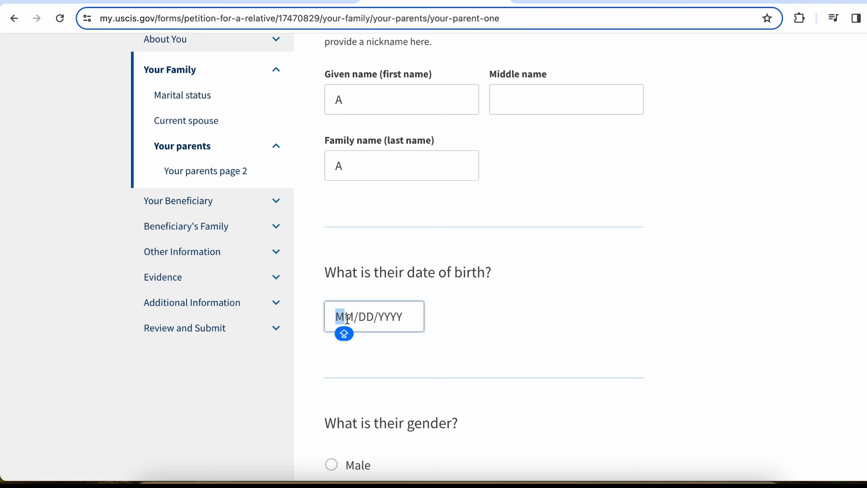
text(01/01/)
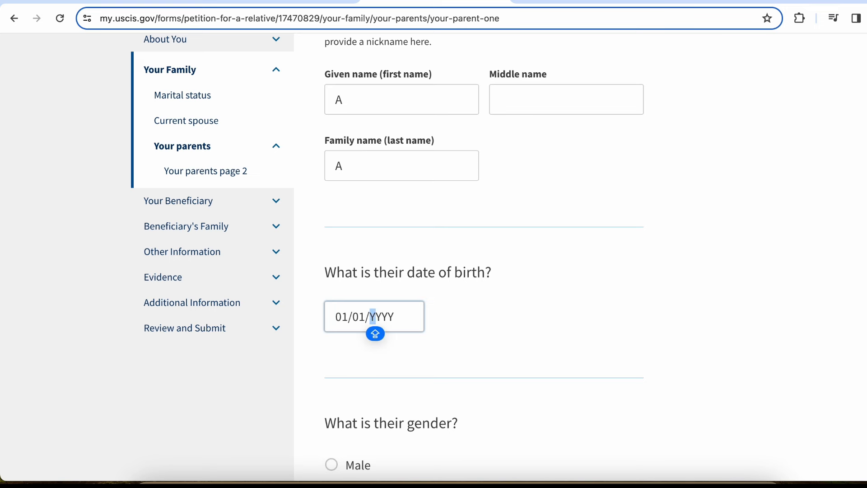
text(1950)
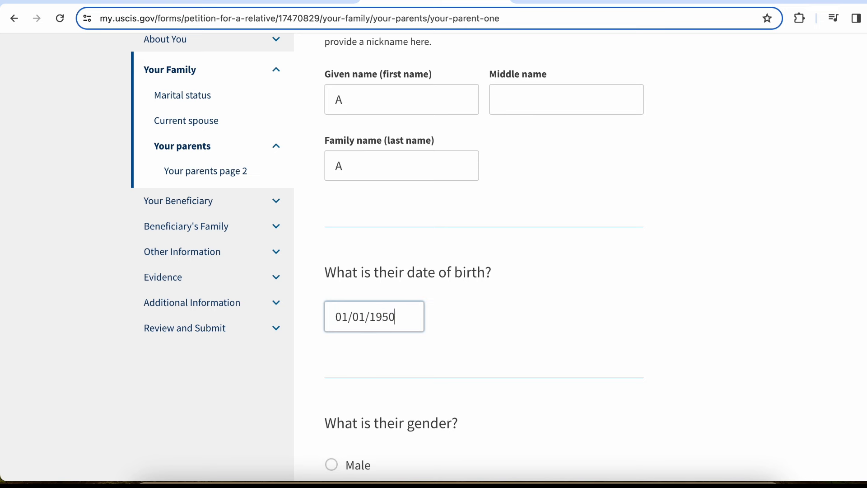
scroll(378, 282, down, 5)
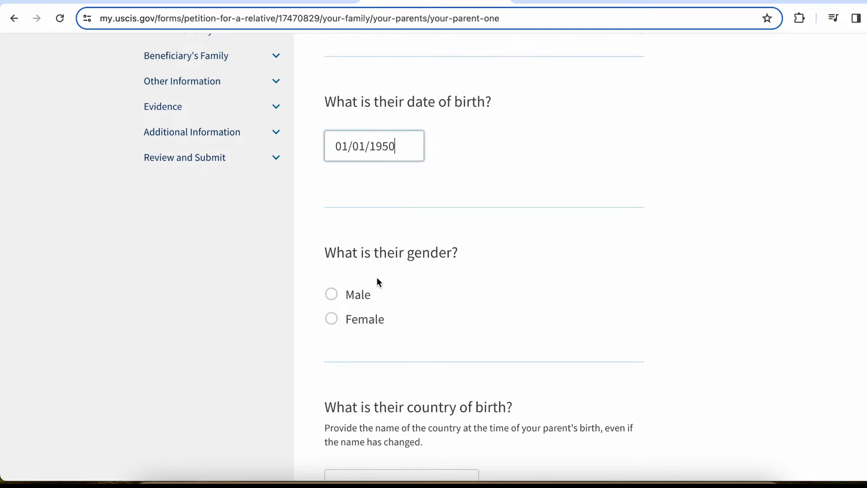
click(356, 299)
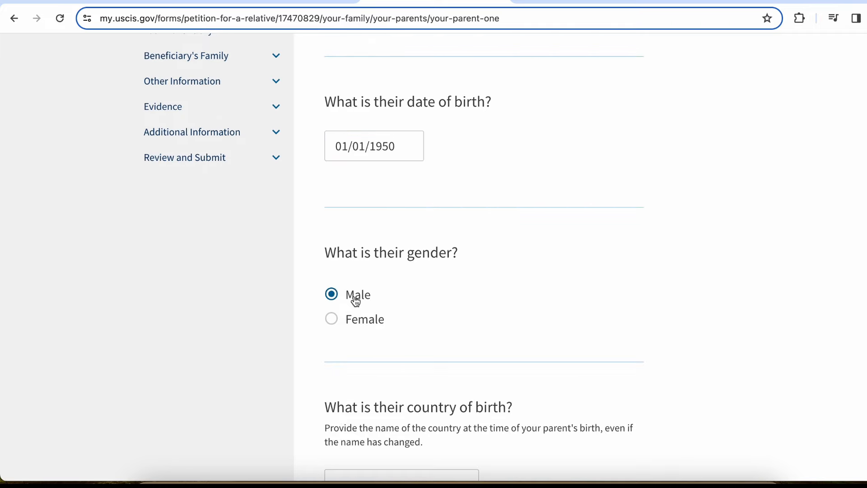
Select India as parent 1's country of birth
scroll(354, 300, down, 3)
scroll(354, 296, down, 2)
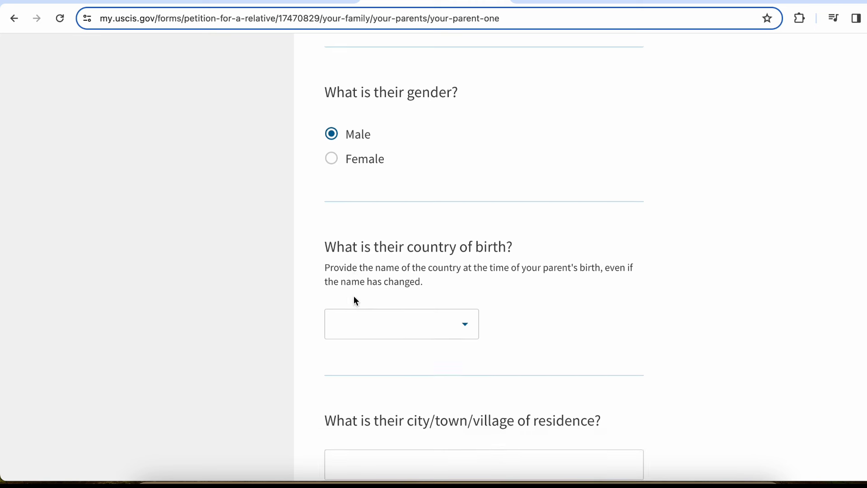
click(463, 326)
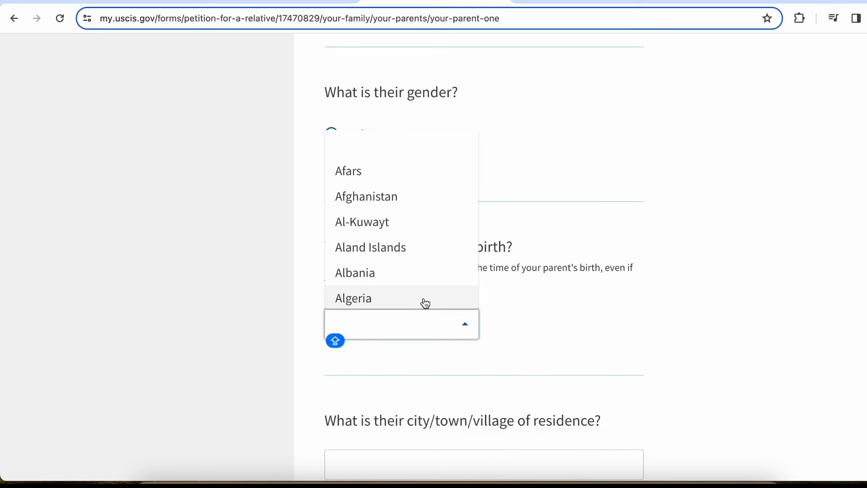
text(IND)
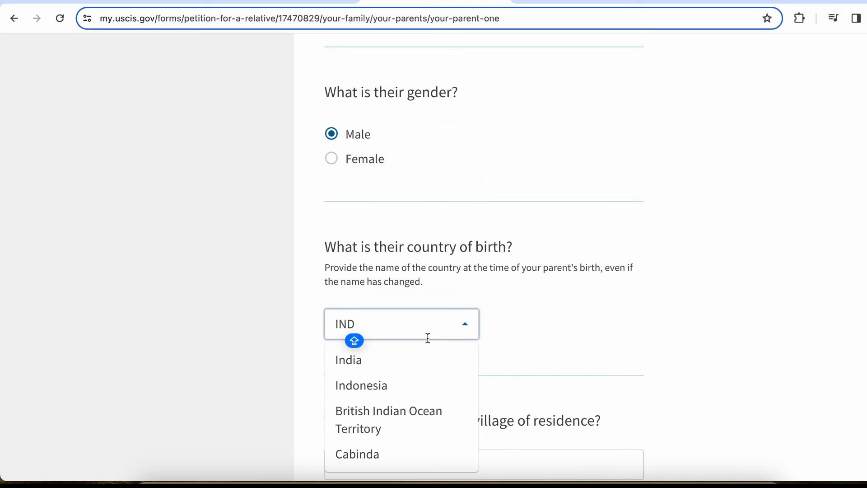
click(416, 357)
Record parent 1's residence as New Delhi, India
scroll(416, 353, down, 4)
click(426, 291)
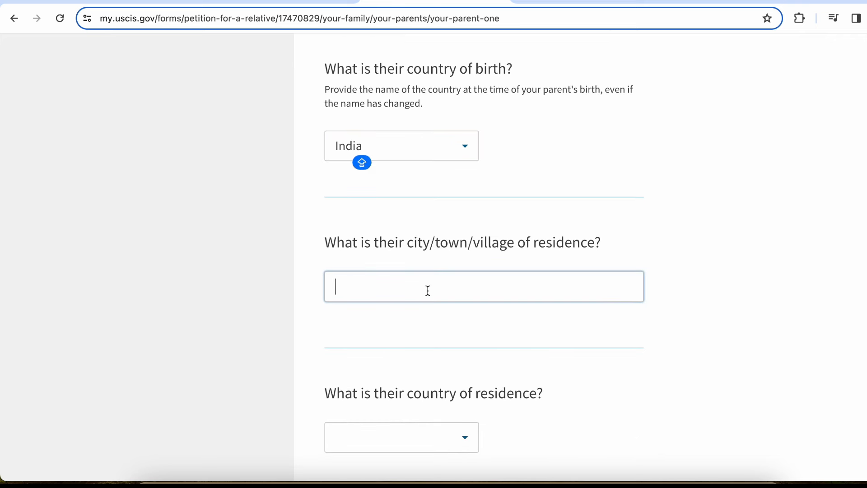
text(n)
key(Caps_Lock)
key(BackSpace)
text(New Delhi)
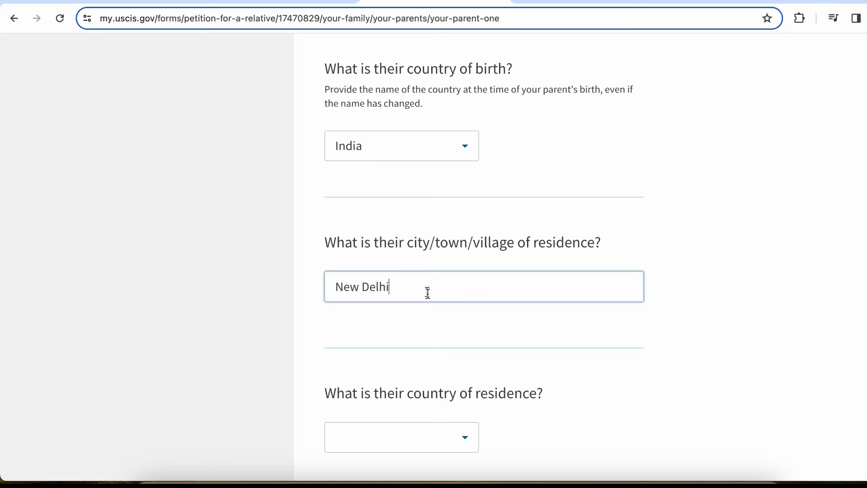
scroll(426, 294, down, 3)
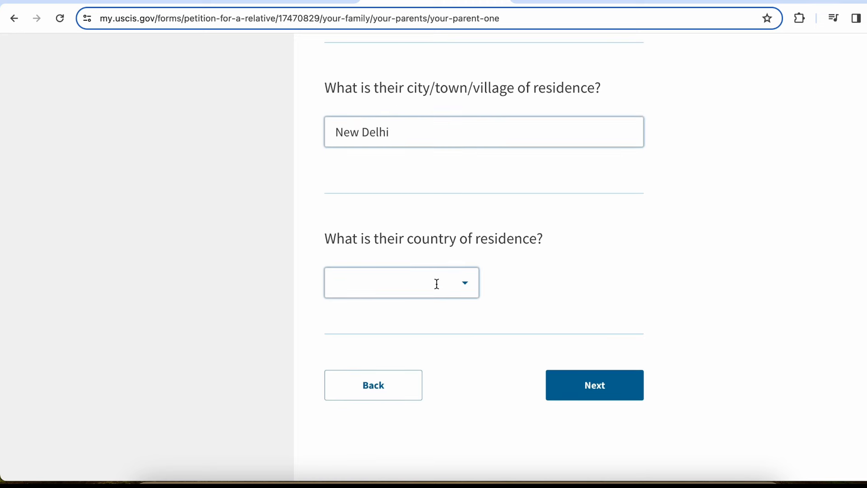
click(436, 282)
text(India)
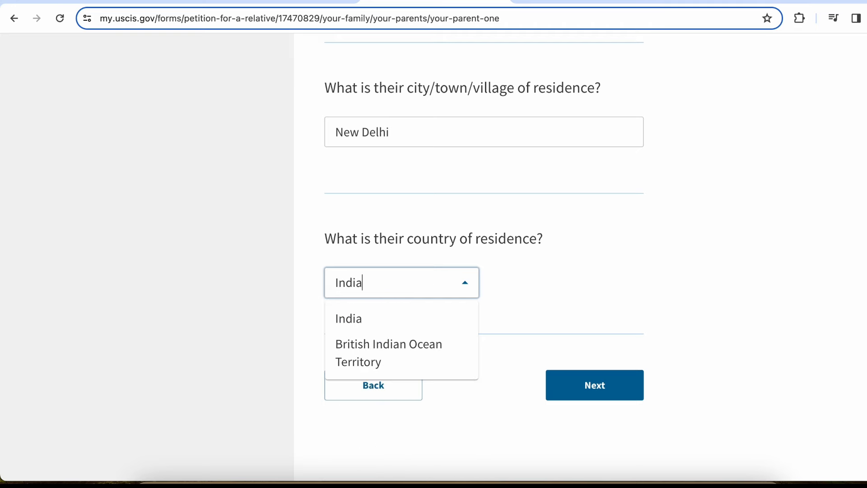
click(442, 319)
Move to parent 2 and enter parent 2's given and family names
click(617, 386)
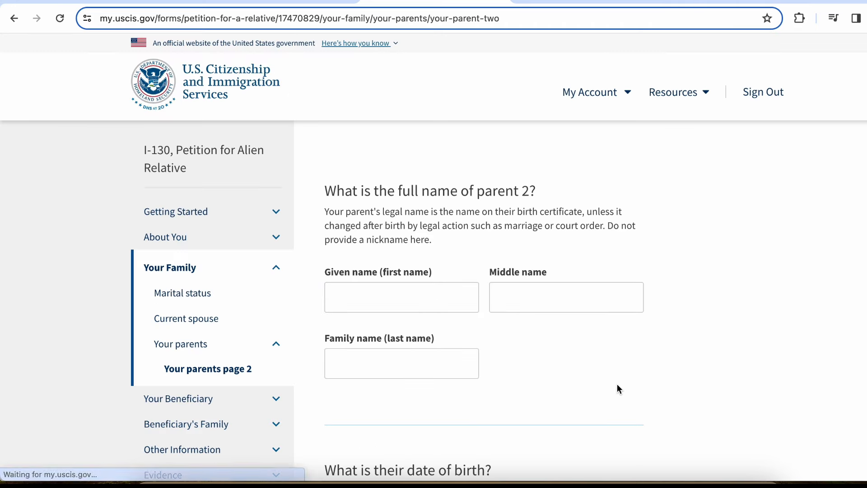
click(402, 295)
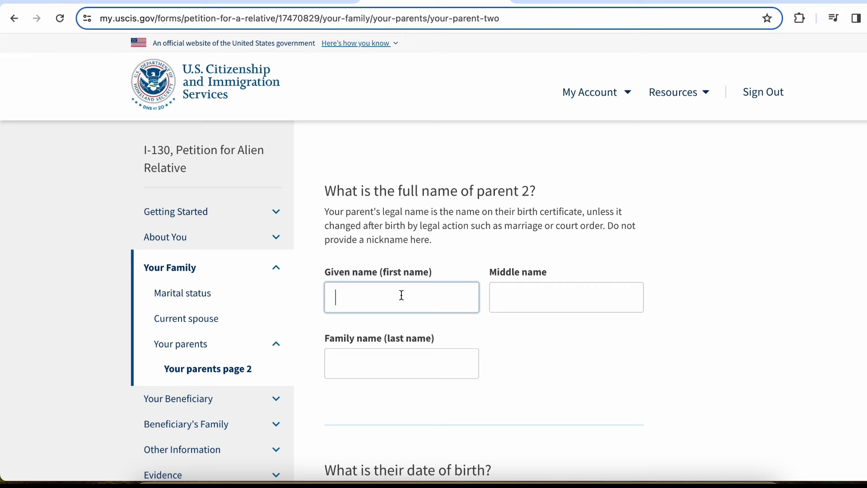
text(A)
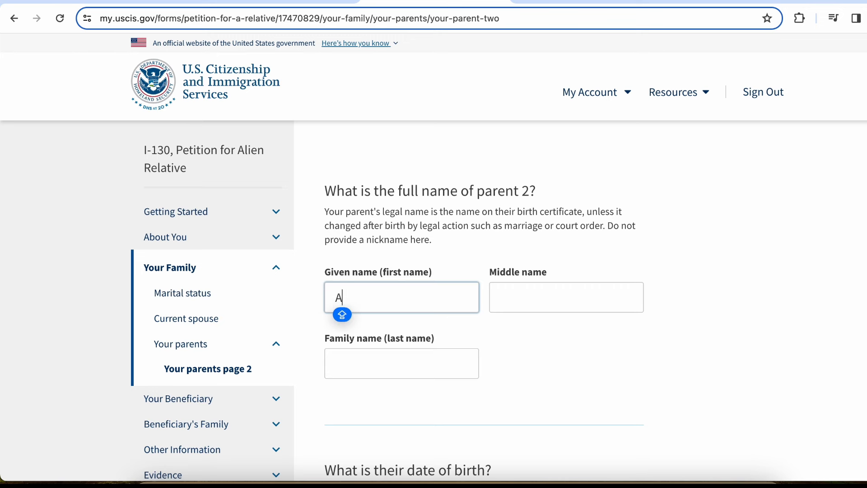
text(B)
key(Tab)
key(Tab)
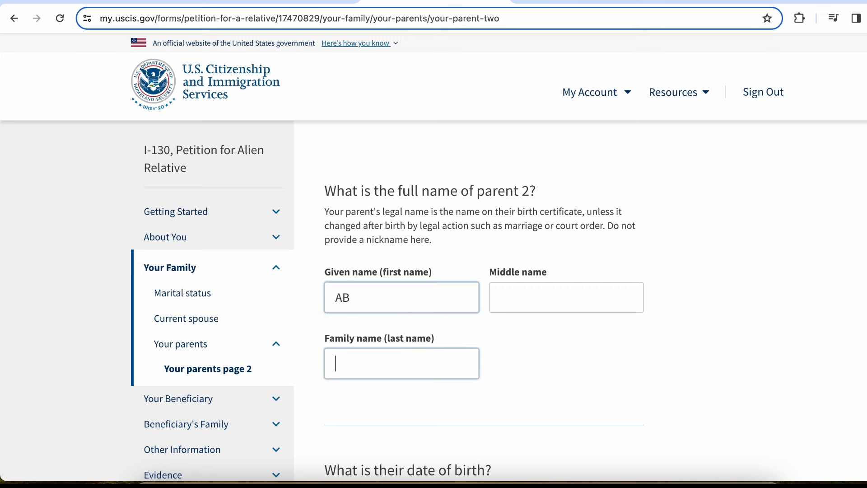
text(ab)
Give parent 2 a birth date of 01/02/1955 and sex Female
scroll(478, 304, down, 6)
click(342, 242)
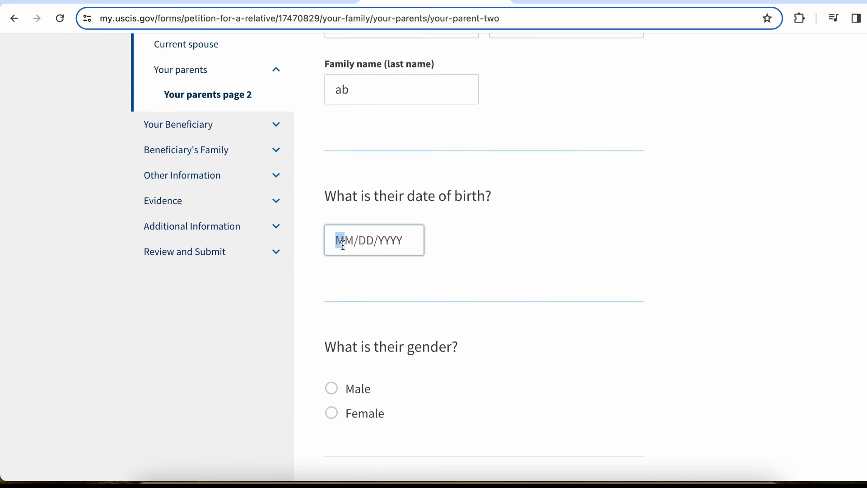
text(01/)
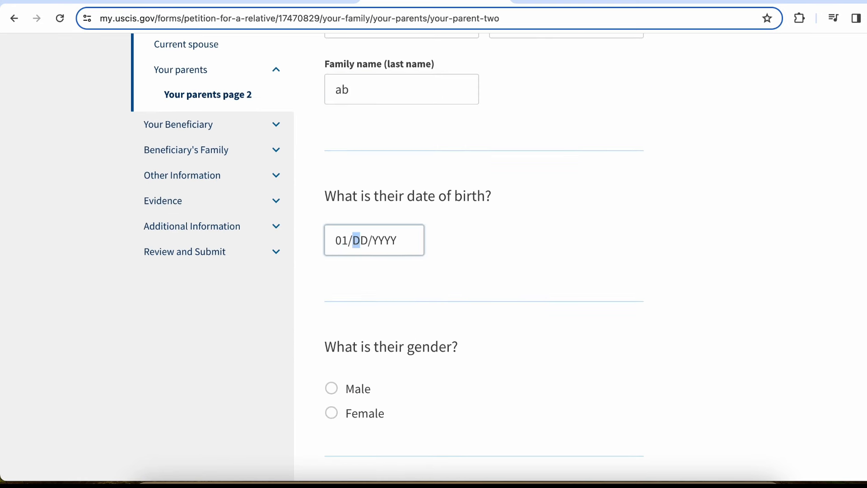
text(02/195)
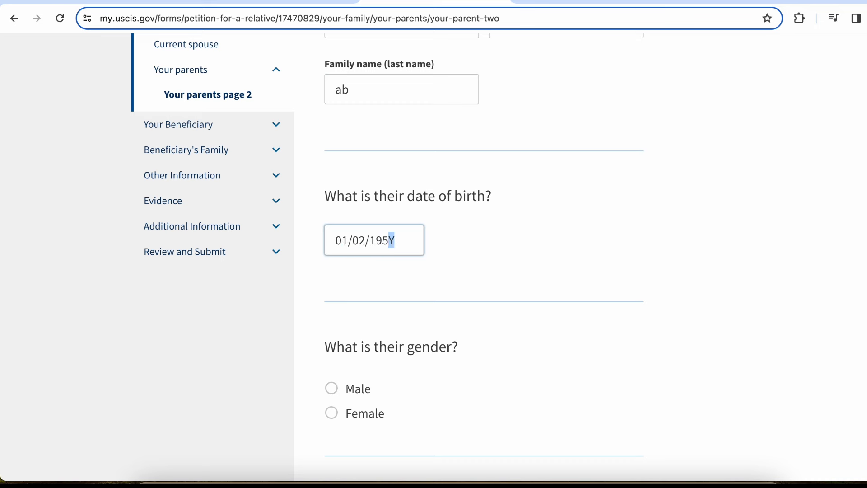
text(5)
scroll(390, 274, down, 3)
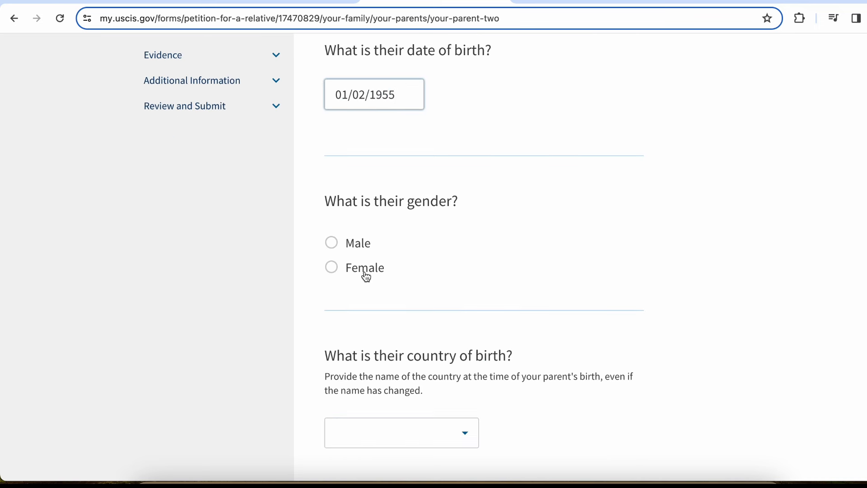
click(366, 275)
Select India as parent 2's country of birth
scroll(362, 276, down, 3)
click(414, 305)
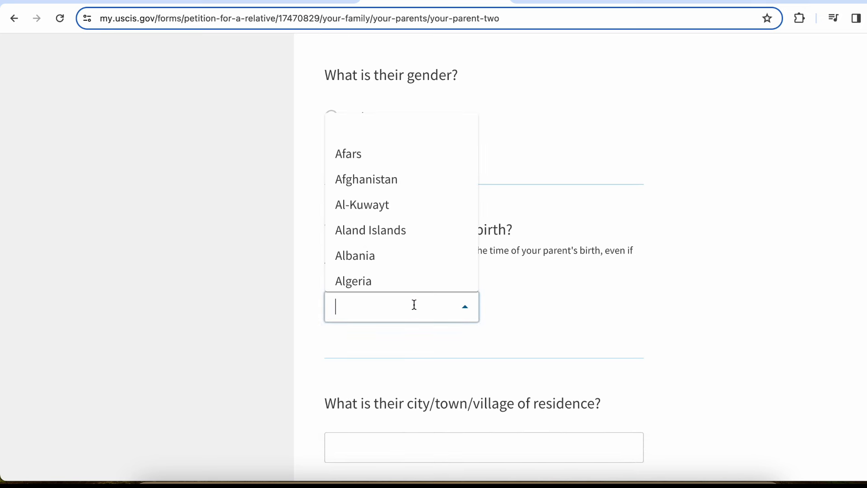
text(india)
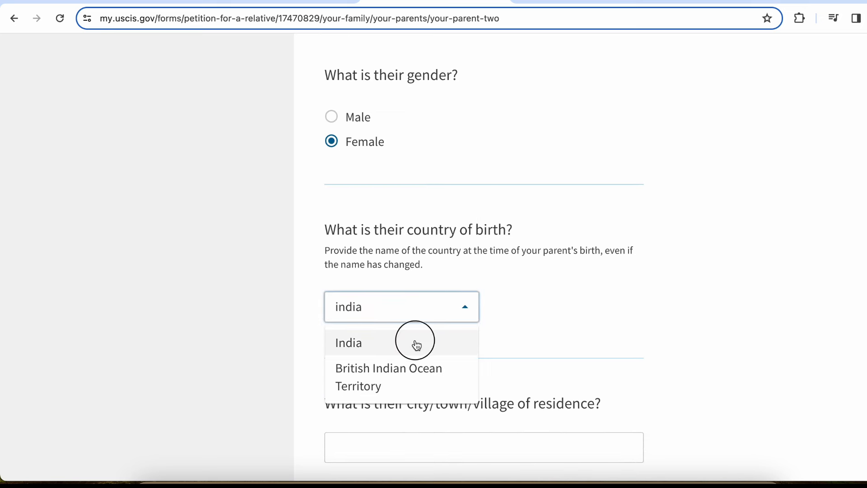
click(416, 343)
Record parent 2's residence as New Delhi, India
scroll(414, 344, down, 3)
click(417, 320)
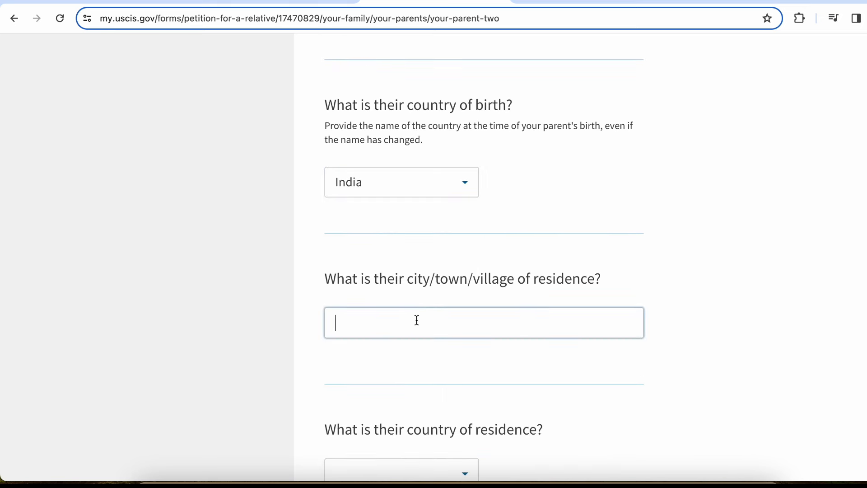
text(New Delhi)
scroll(399, 327, down, 4)
click(424, 302)
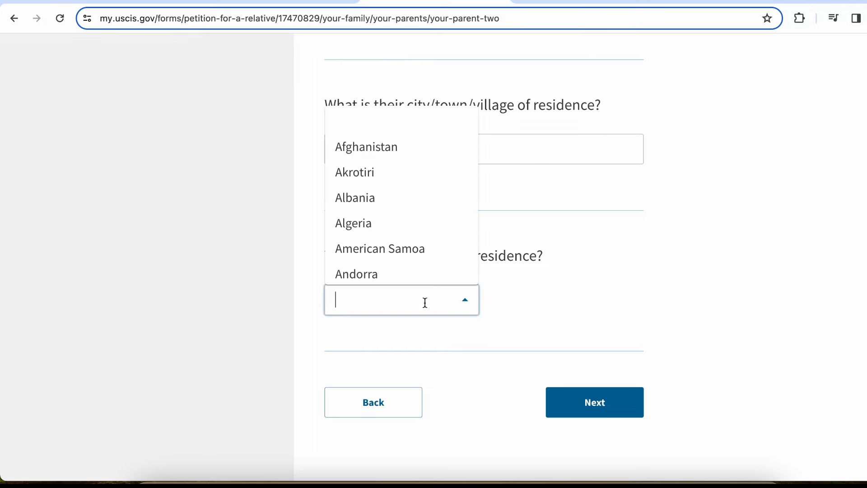
text(india)
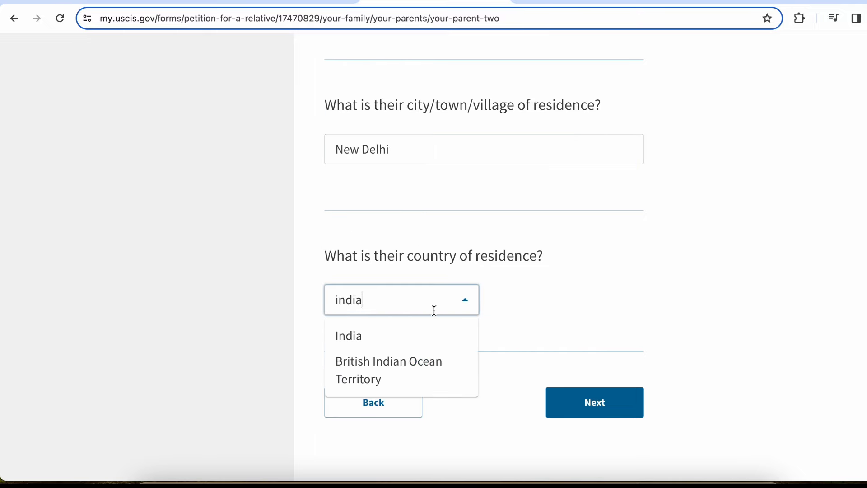
click(421, 338)
Try the Parent, Brother or Sister and Child relationship options, then settle on Spouse
click(611, 392)
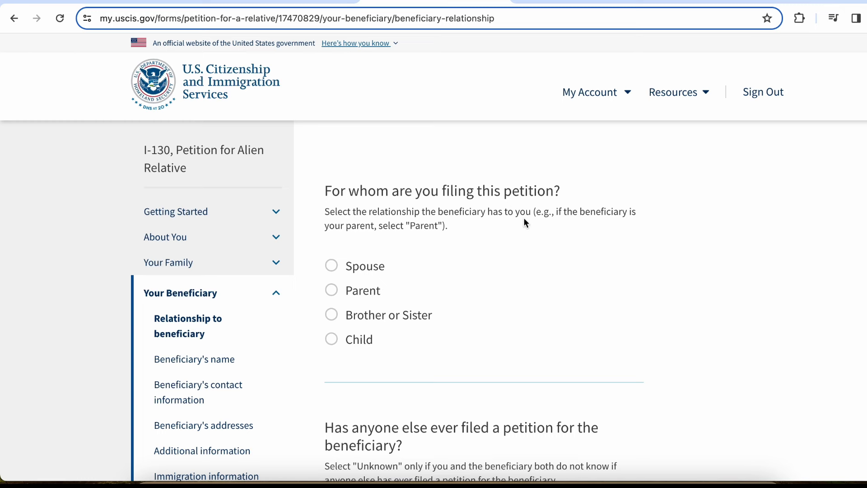
click(379, 270)
scroll(379, 271, down, 5)
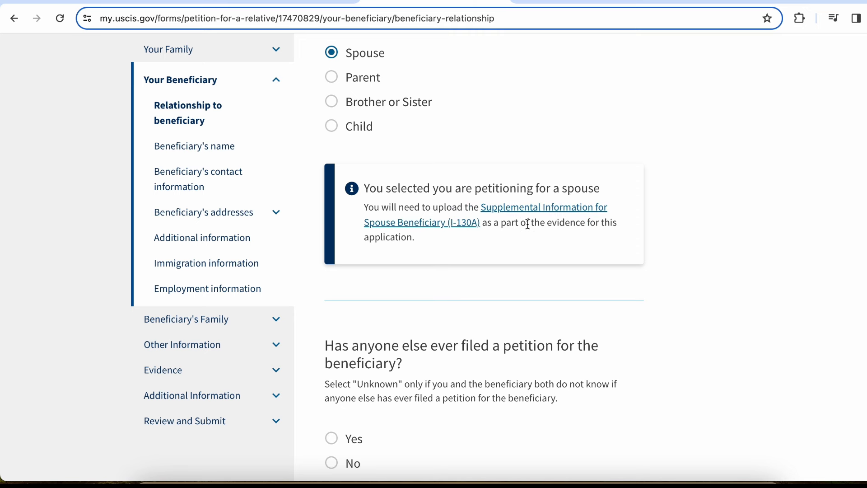
drag(526, 223, 559, 249)
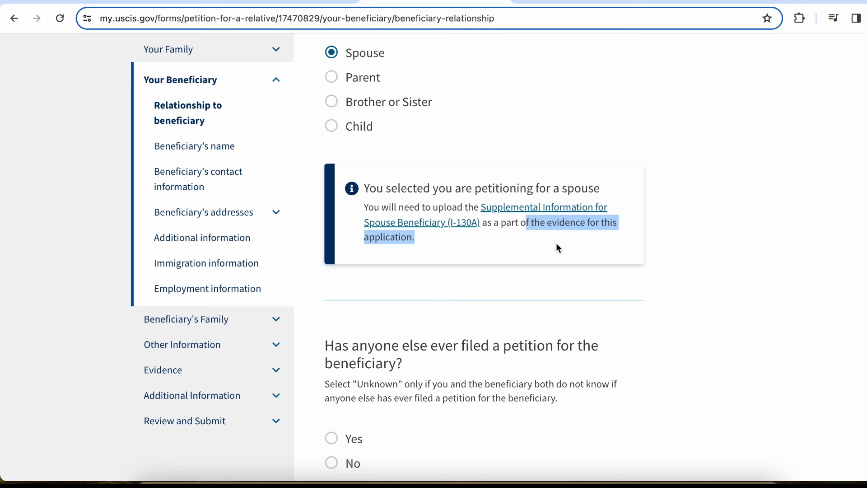
click(446, 101)
click(364, 81)
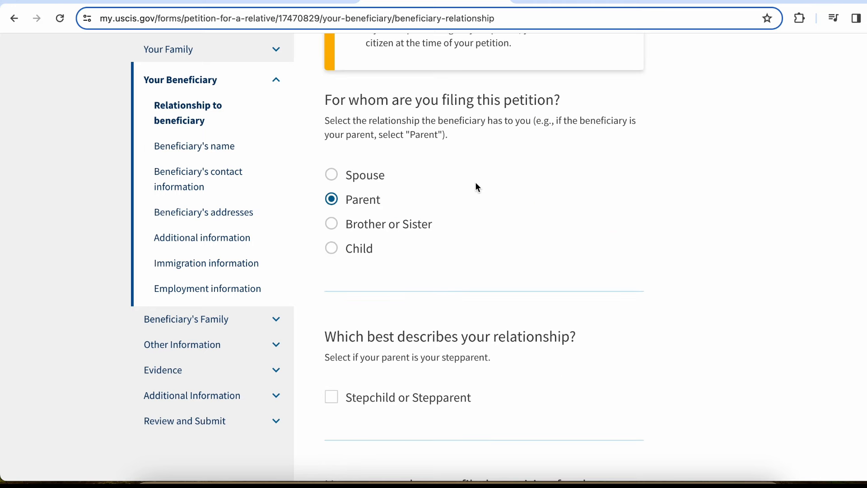
scroll(478, 187, up, 4)
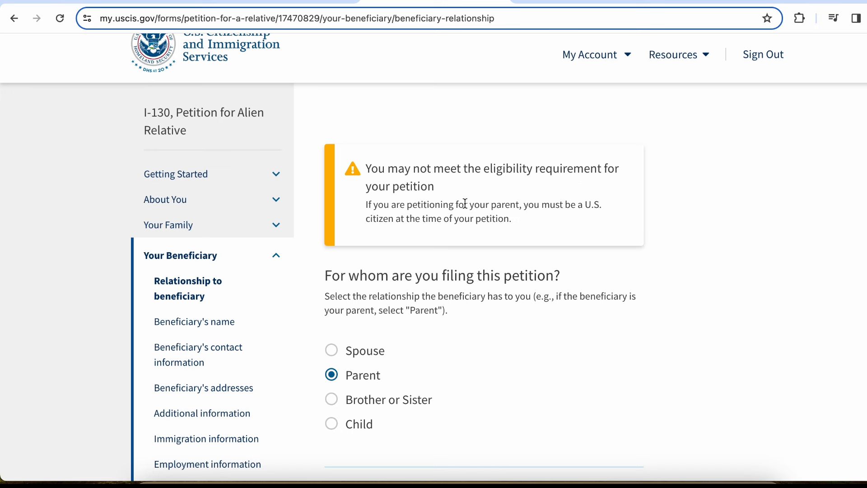
click(396, 404)
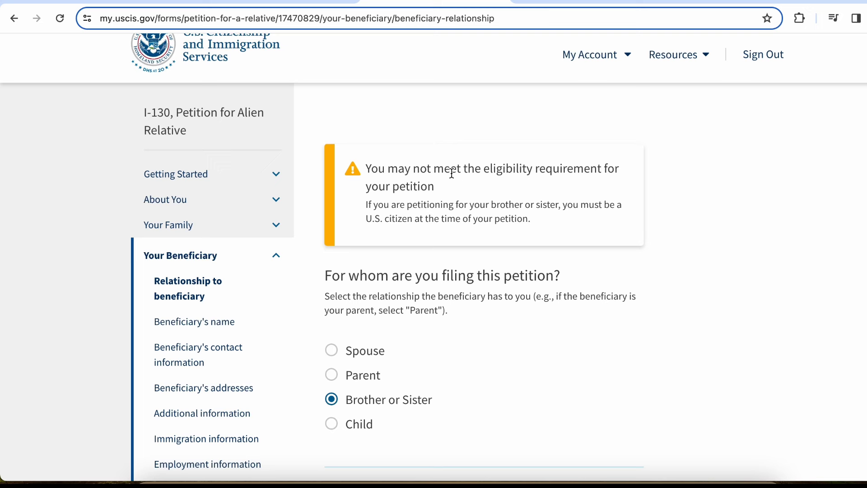
drag(450, 173, 534, 192)
click(535, 193)
click(378, 425)
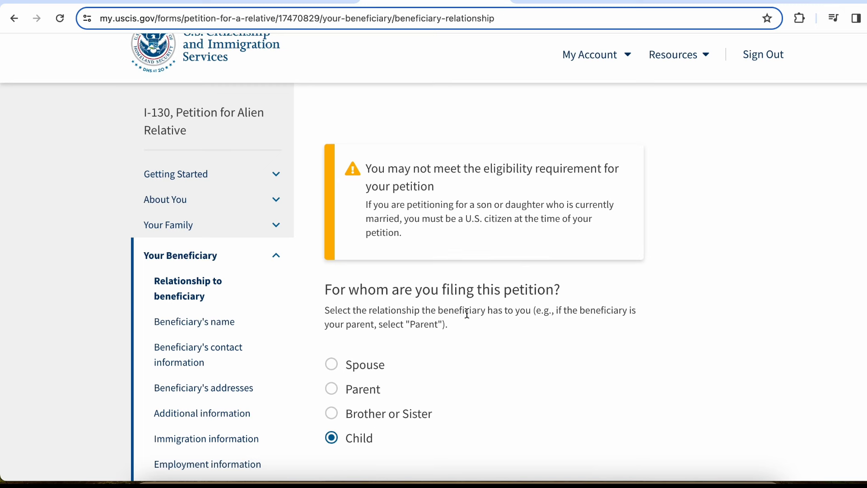
click(366, 365)
Answer No to any prior petition for the beneficiary and continue to the name page
scroll(366, 365, down, 8)
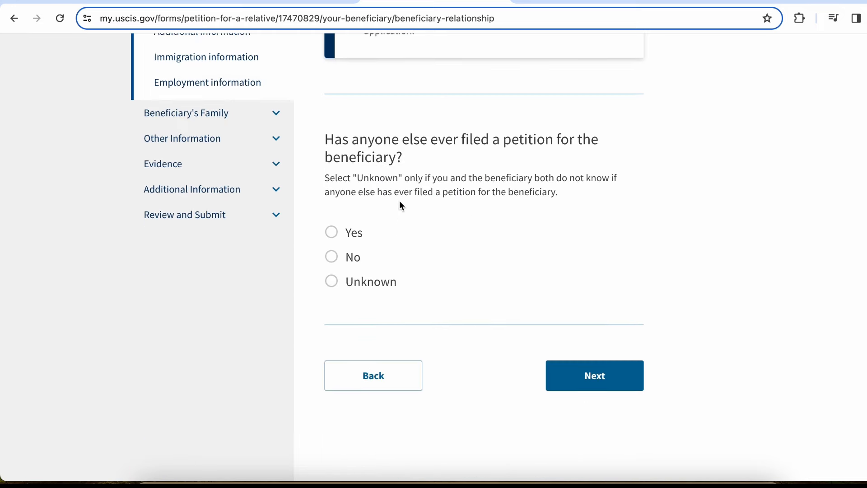
drag(436, 143, 496, 159)
click(494, 161)
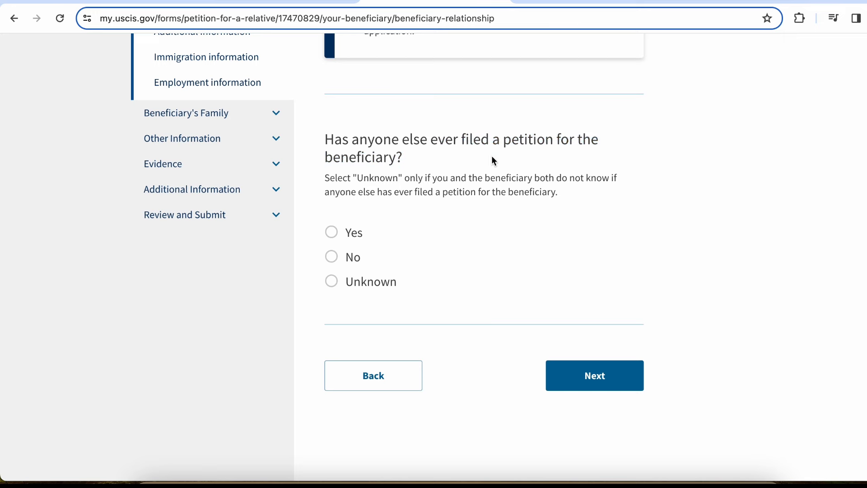
click(358, 263)
click(595, 375)
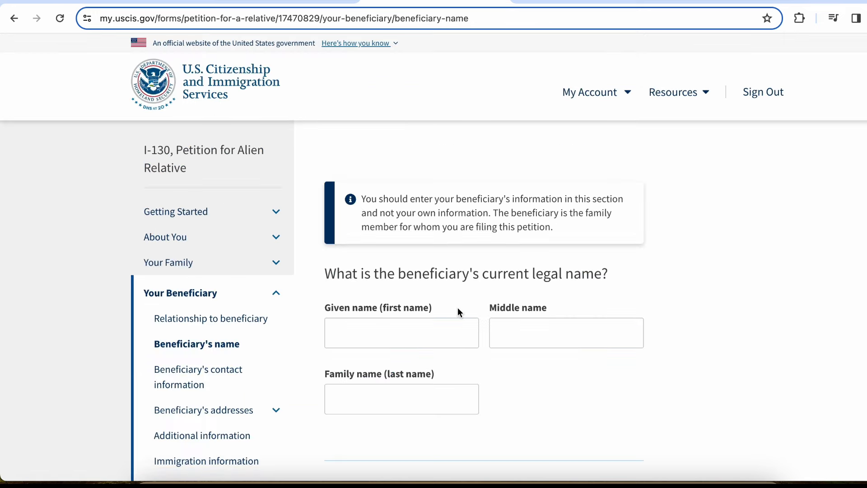
Enter the beneficiary's given, middle and family names
click(405, 333)
scroll(424, 306, down, 2)
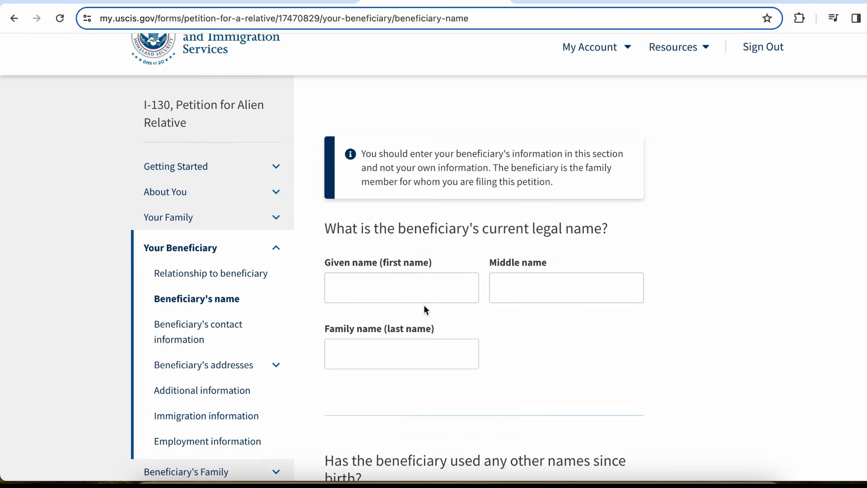
text(R)
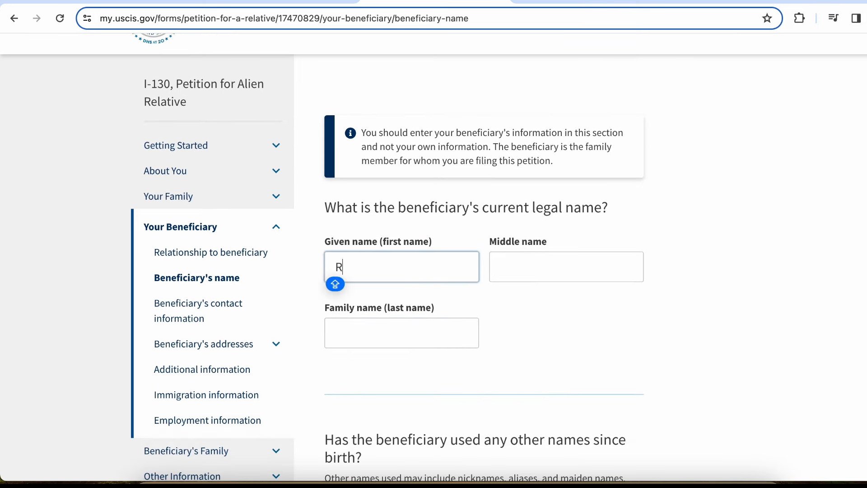
key(Tab)
text(R)
key(Tab)
text(R)
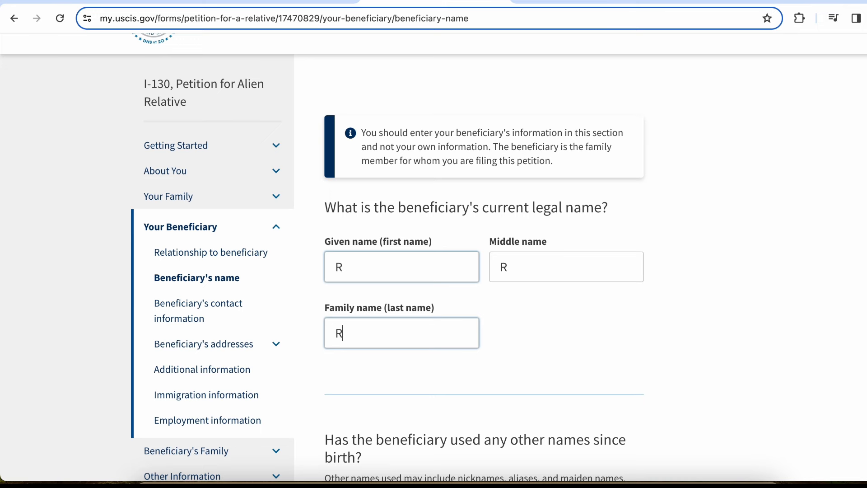
Leave the other-names-used fields blank and continue to contact information
scroll(437, 219, down, 5)
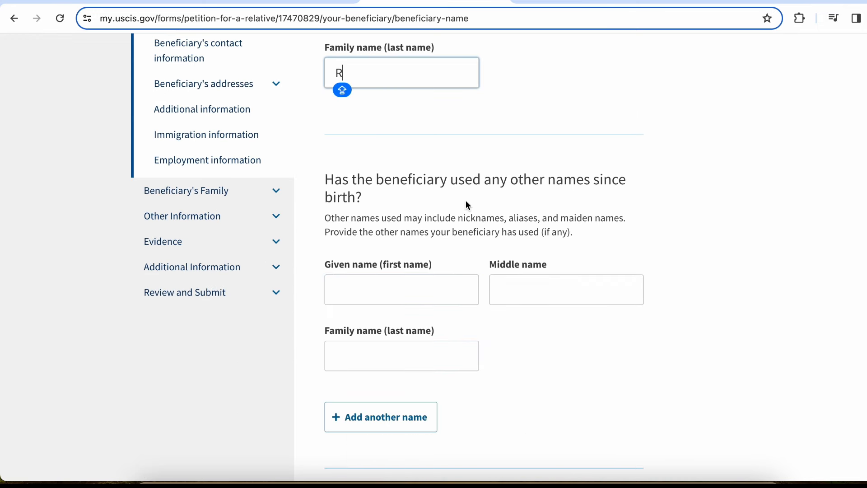
click(443, 278)
click(402, 357)
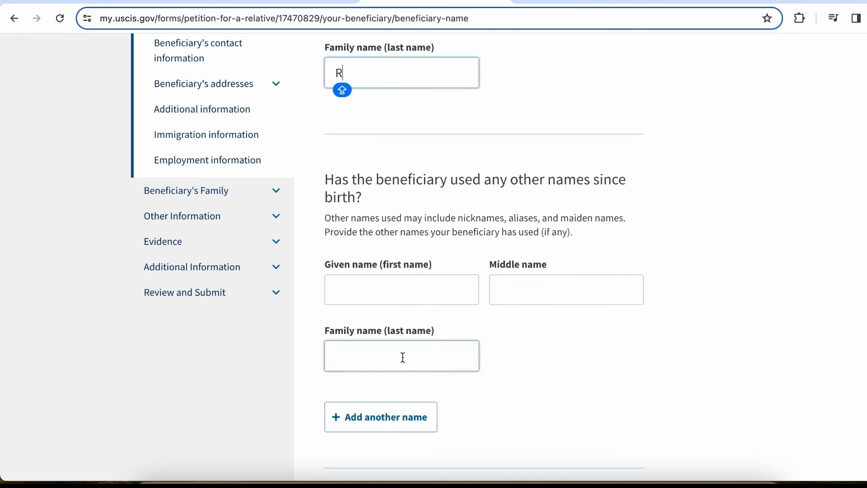
click(501, 355)
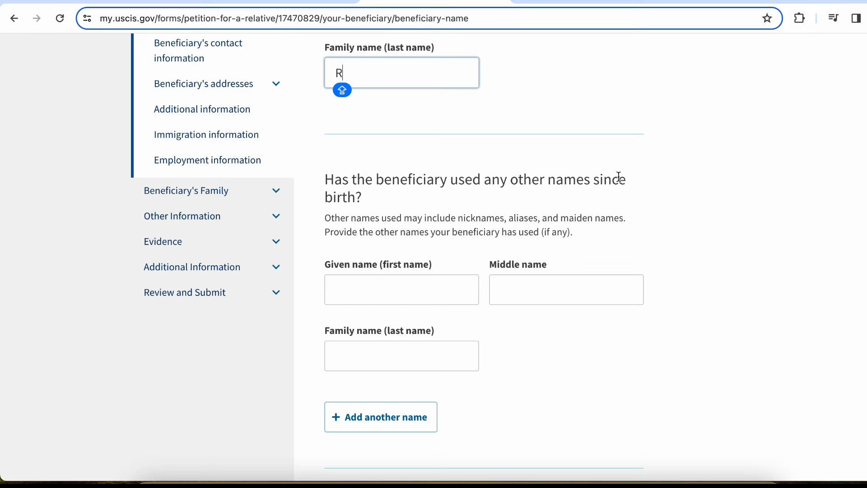
scroll(501, 258, down, 3)
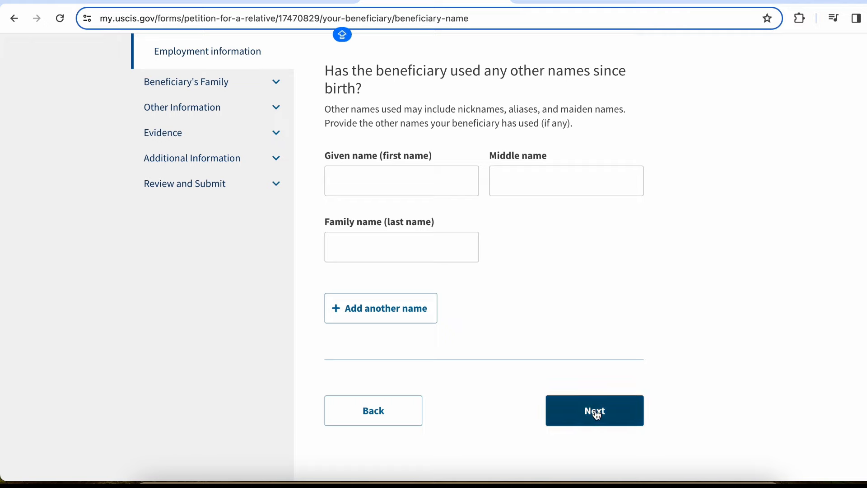
click(595, 413)
Enter the beneficiary's daytime phone number with country code 91 and continue to addresses
scroll(548, 285, down, 2)
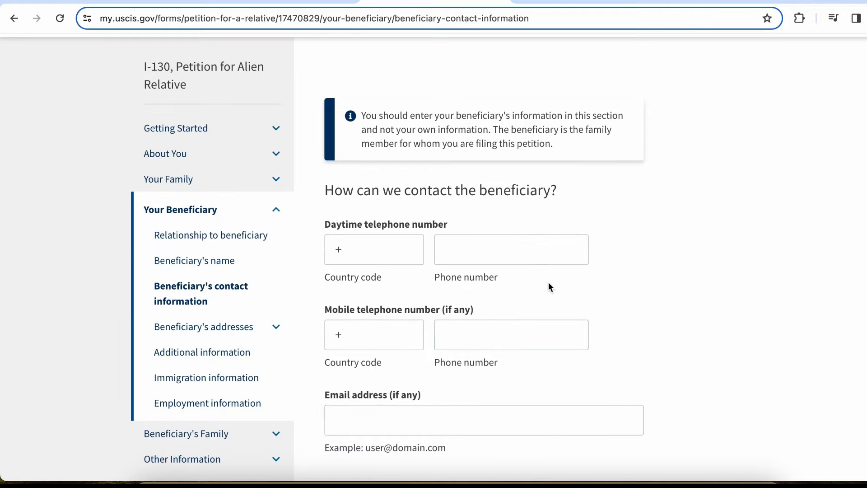
click(387, 244)
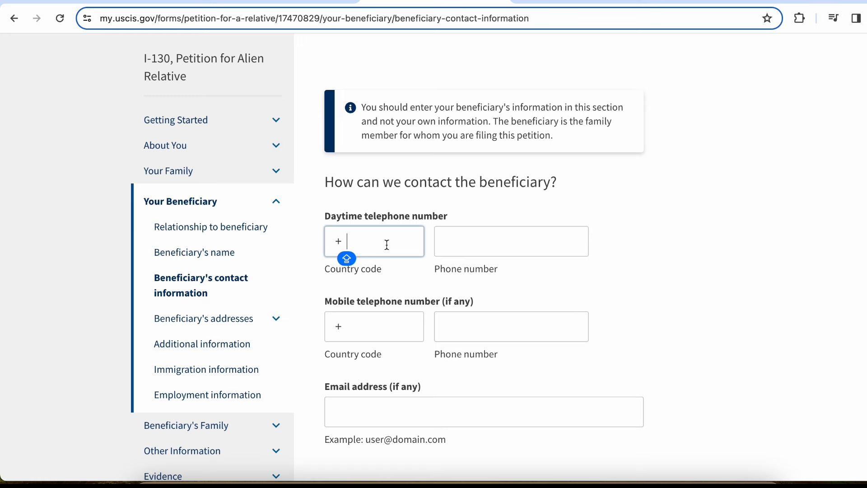
text(91)
key(Tab)
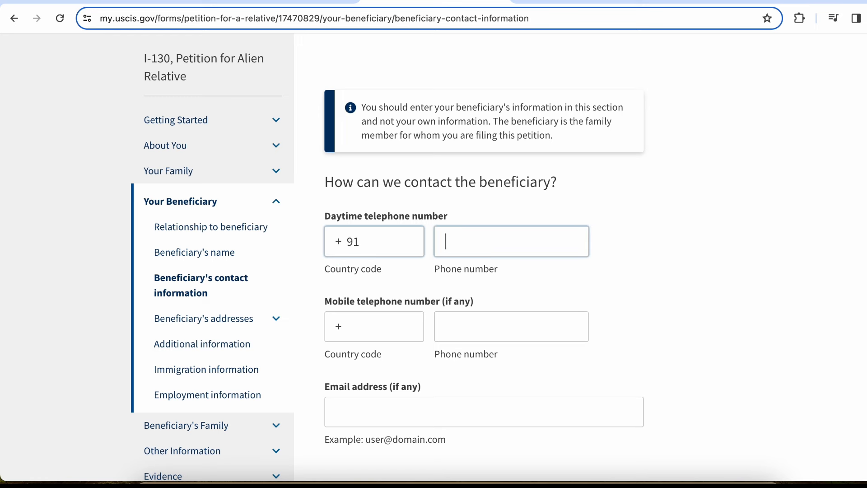
text(9999911111)
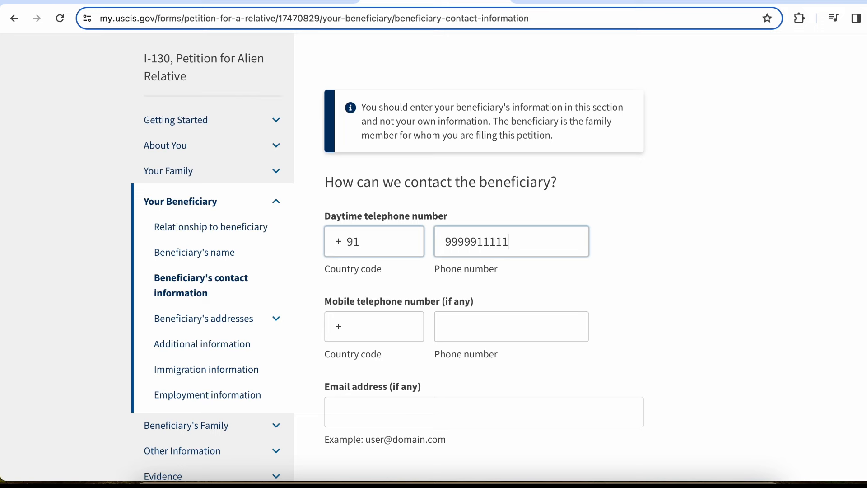
scroll(373, 318, down, 1)
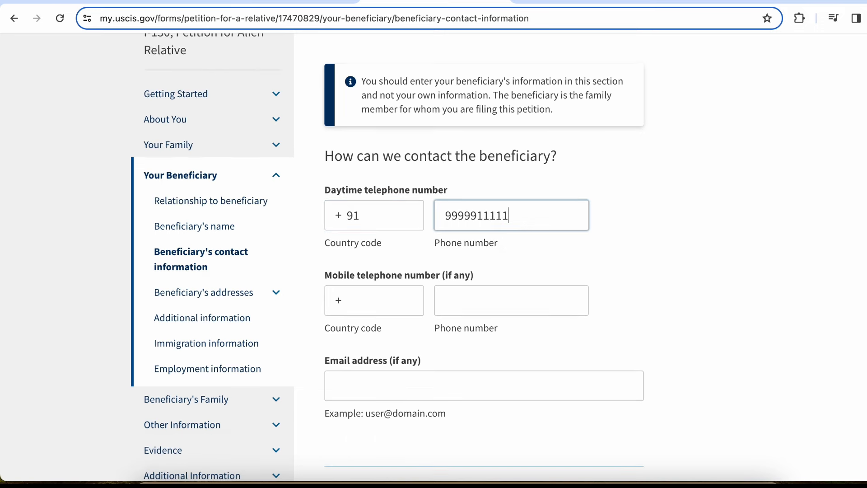
scroll(372, 319, down, 2)
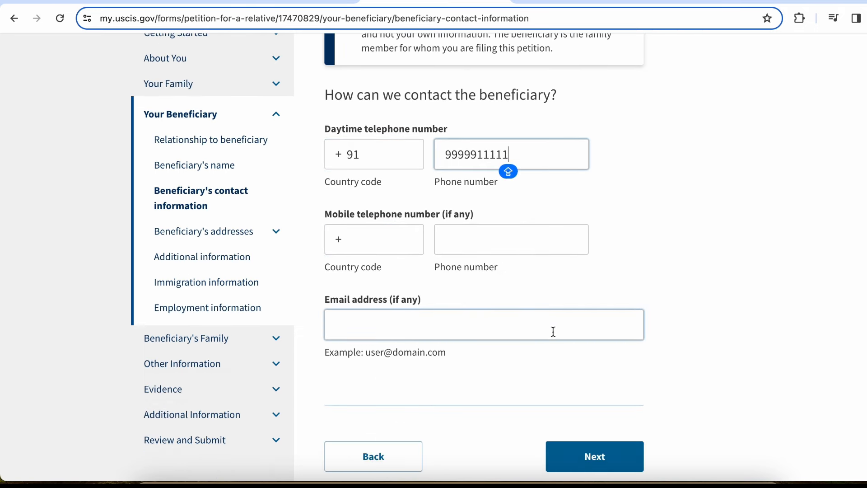
click(631, 449)
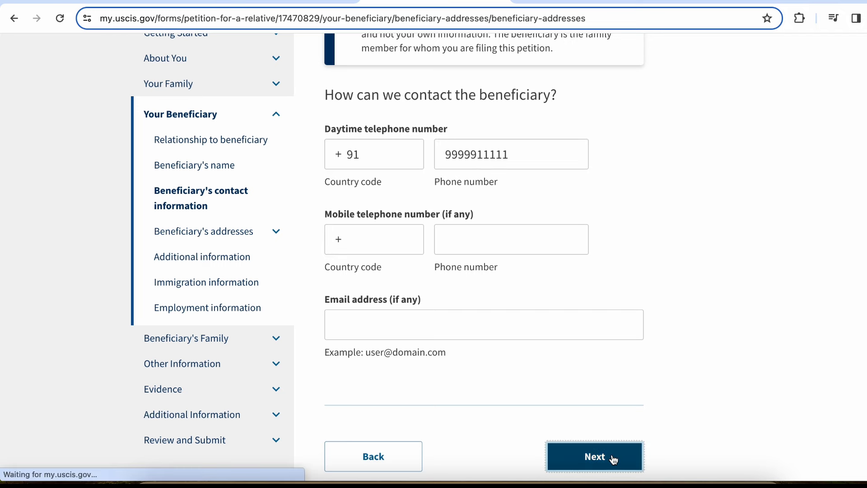
Set the current address country to India, with address lines '502 C' and 'Casa'
click(598, 366)
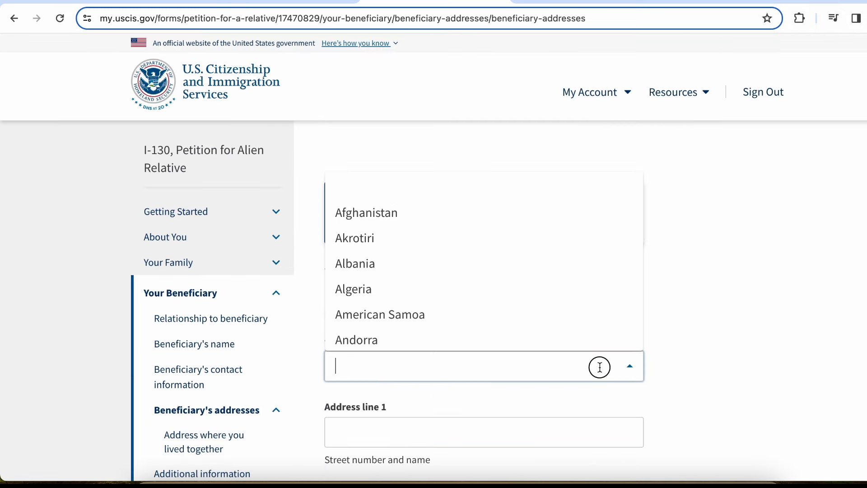
text(INDI)
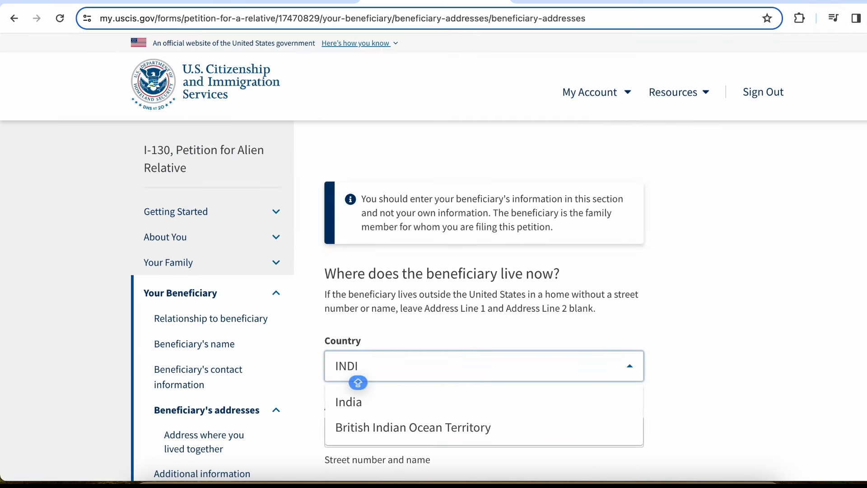
click(550, 407)
scroll(551, 407, down, 3)
click(455, 291)
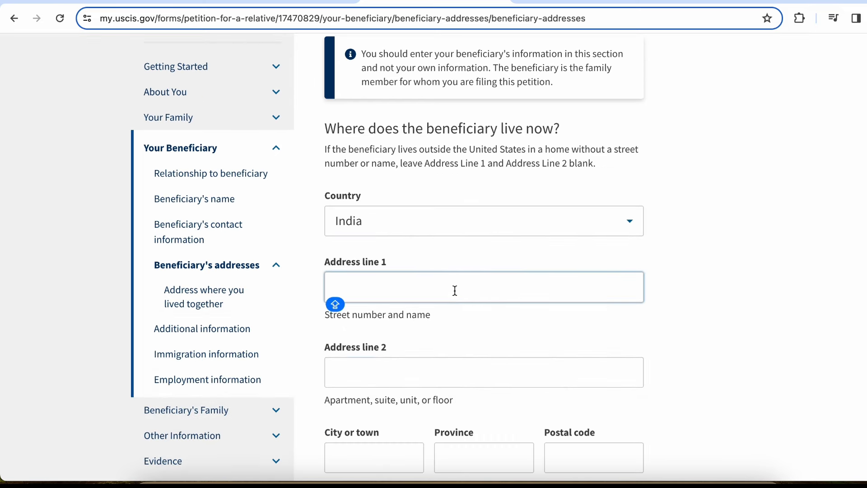
text(502)
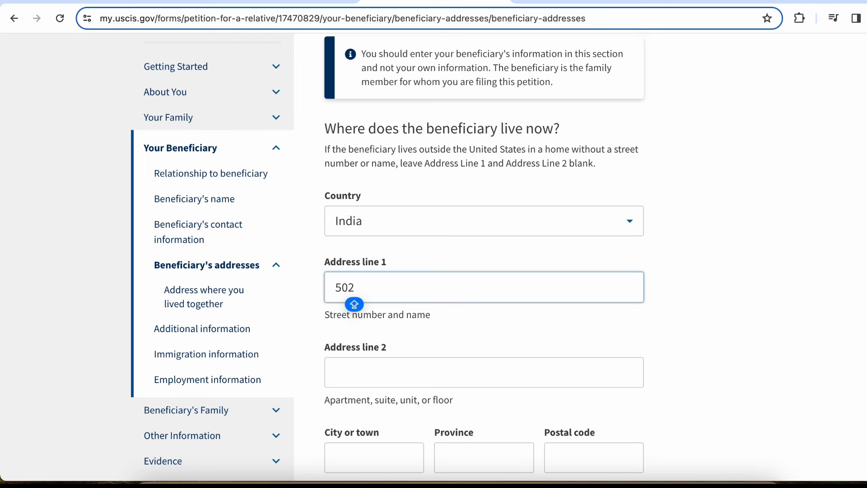
text( c)
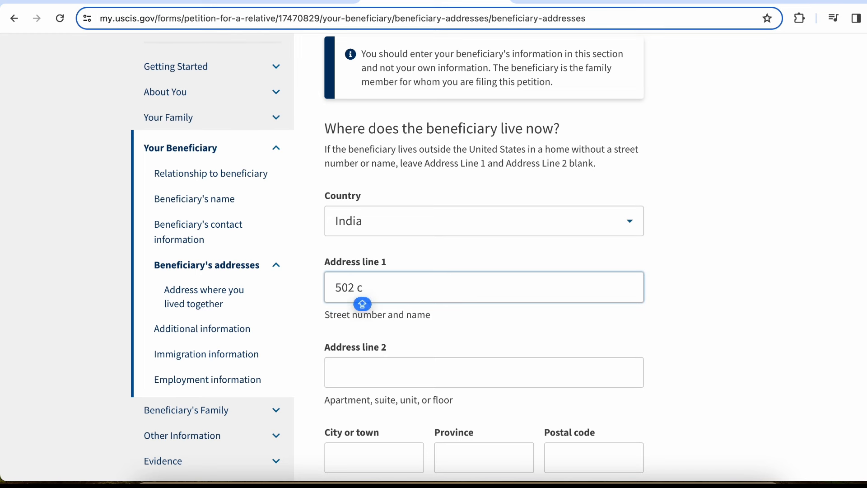
key(BackSpace)
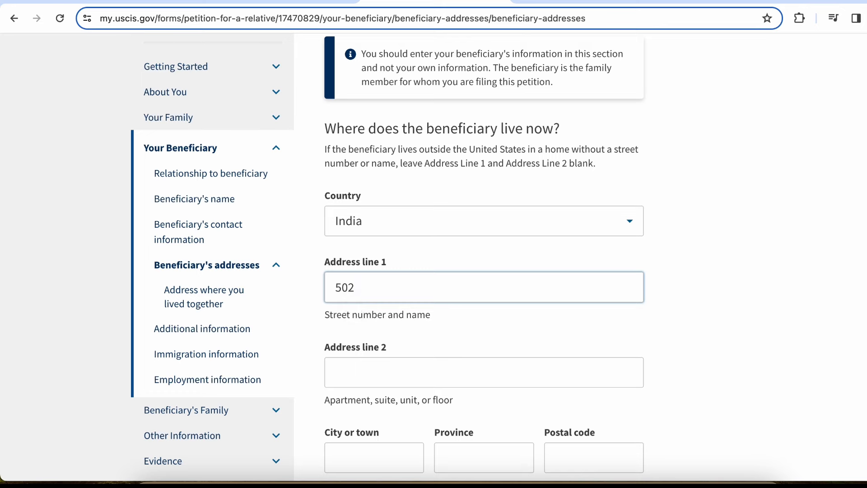
text(c)
key(BackSpace)
text(C)
scroll(388, 253, down, 2)
scroll(365, 271, down, 2)
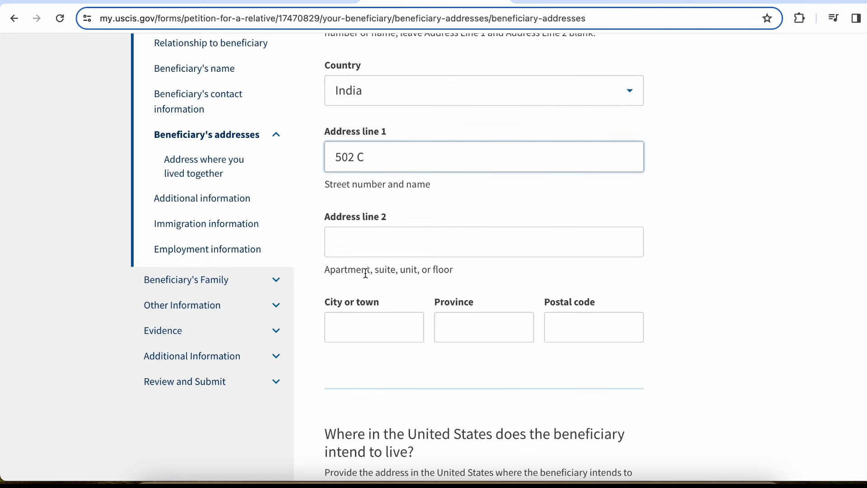
click(407, 240)
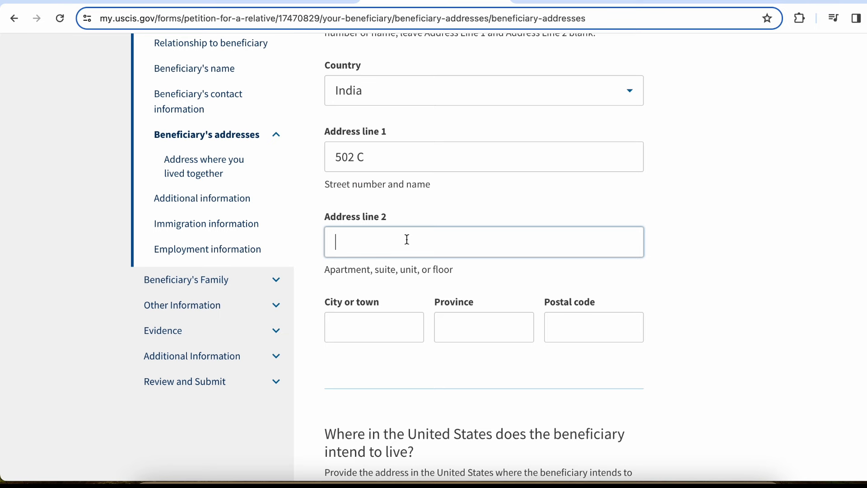
text(Casa)
scroll(364, 253, down, 1)
Enter city New Delhi, province Delhi and postal code 110001
click(348, 294)
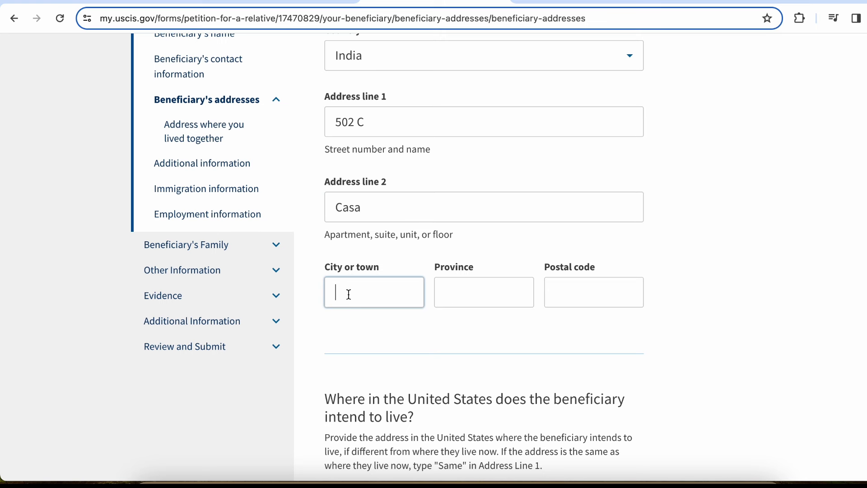
text(New Delhi)
key(Tab)
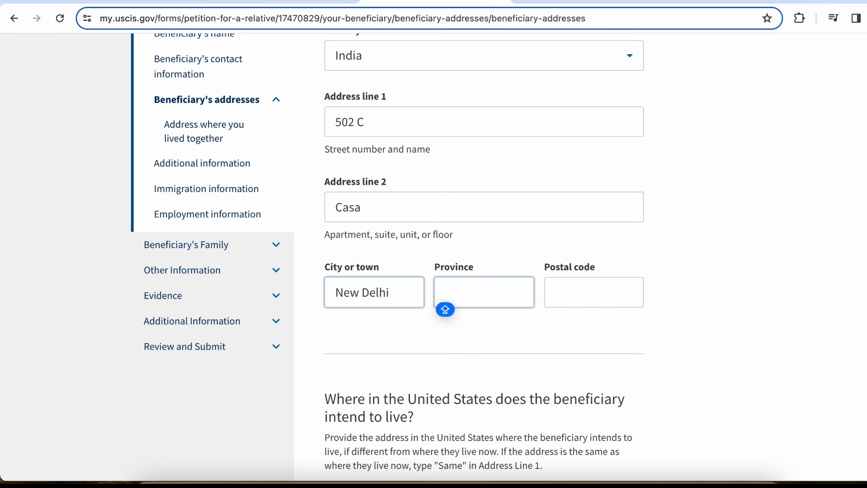
text(Delhi)
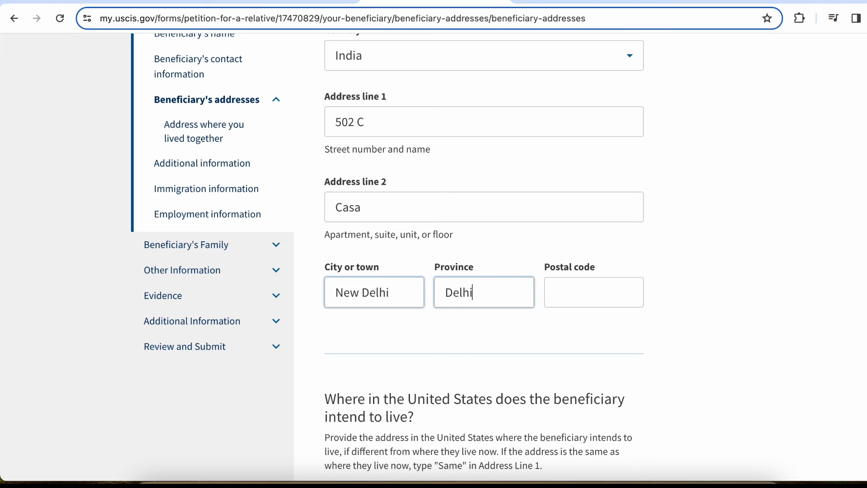
key(Tab)
text(11)
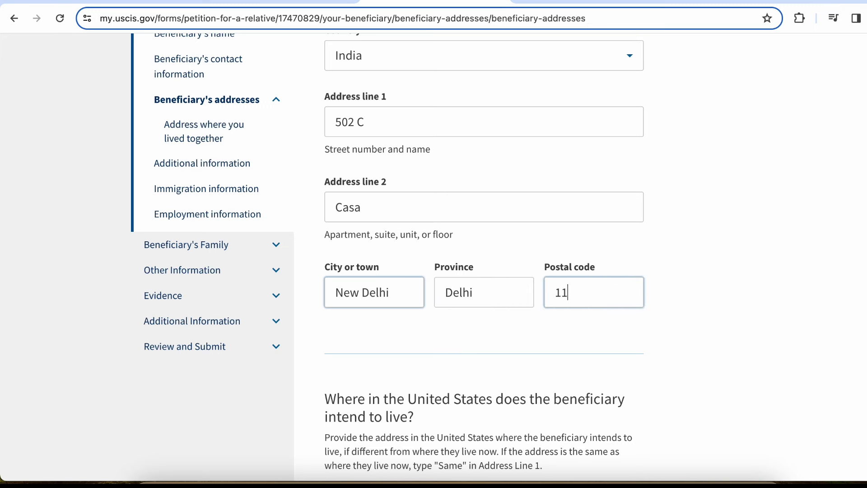
text(0001)
scroll(484, 209, down, 5)
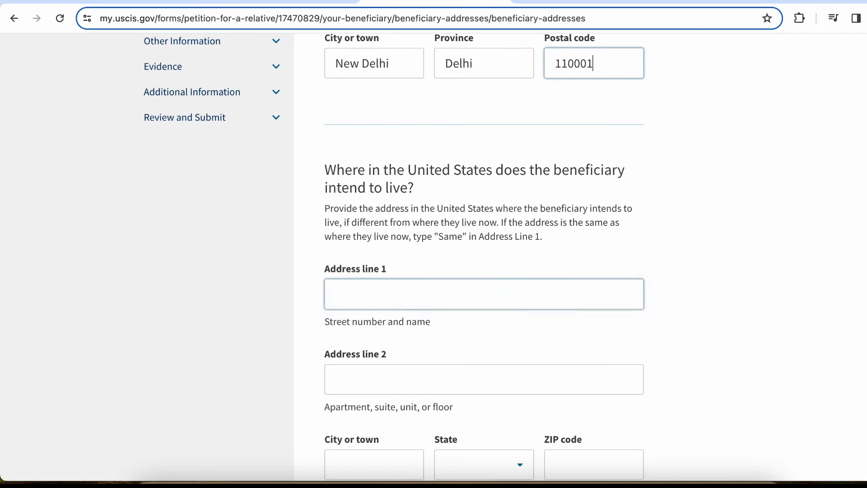
click(484, 209)
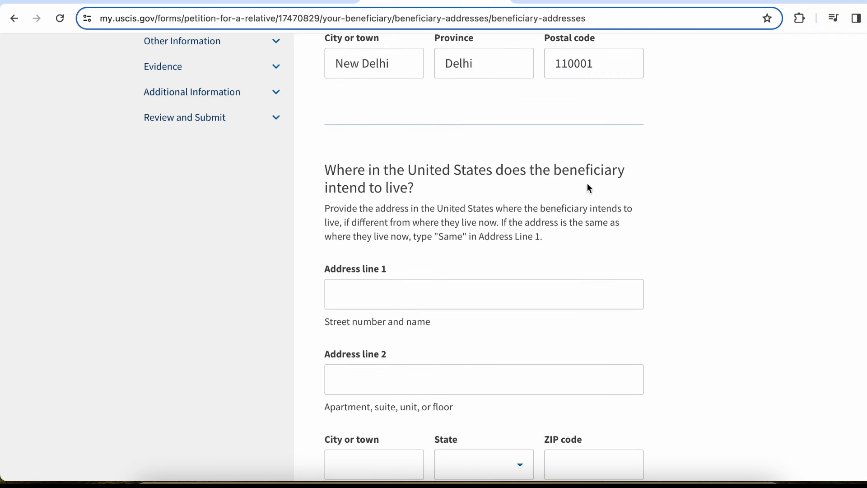
scroll(436, 194, down, 3)
click(437, 187)
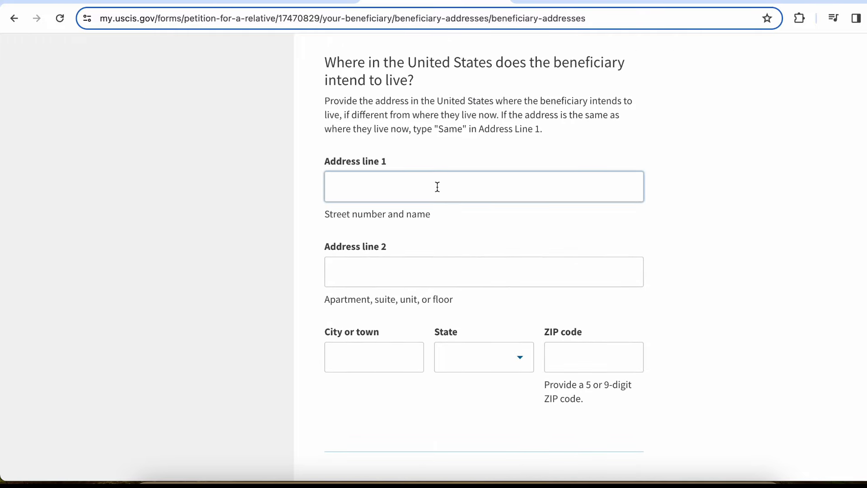
Fill in city New York, state New York and ZIP code 10001
scroll(424, 205, down, 2)
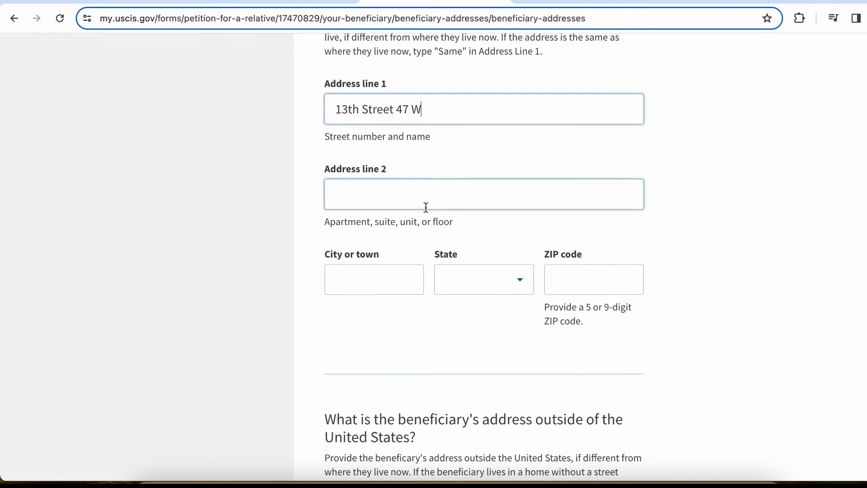
click(391, 271)
text(nEW yORK)
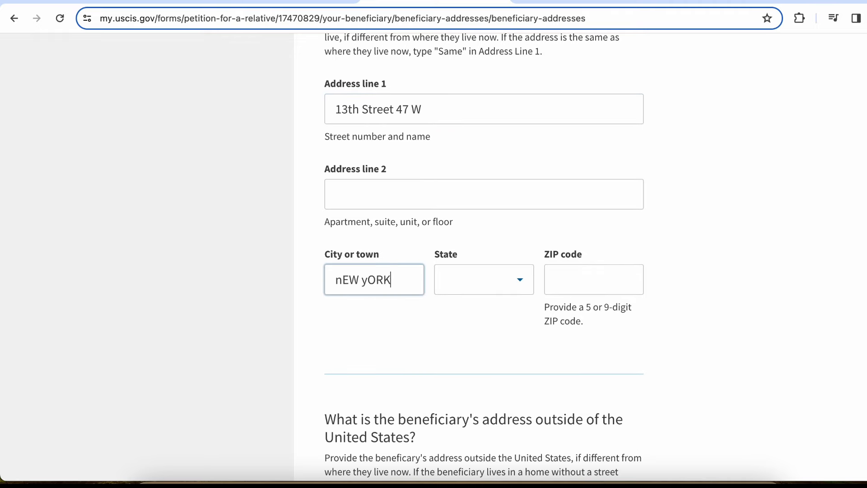
key(Tab)
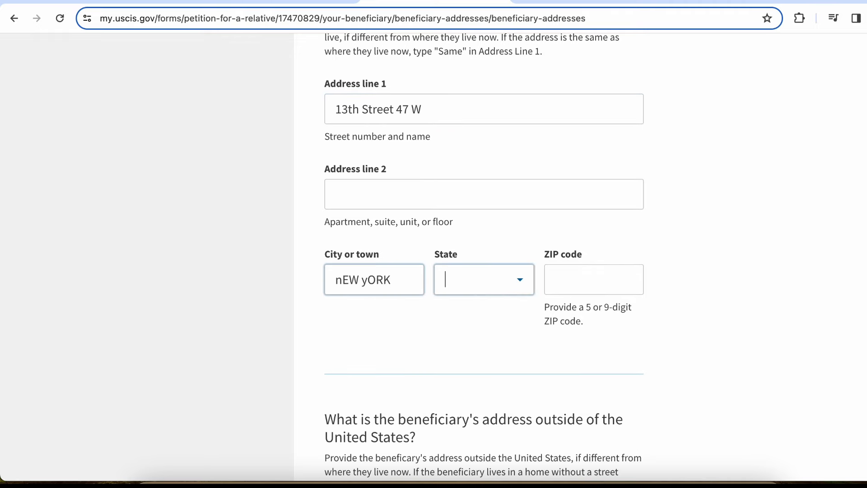
key(shift+Tab)
key(BackSpace)
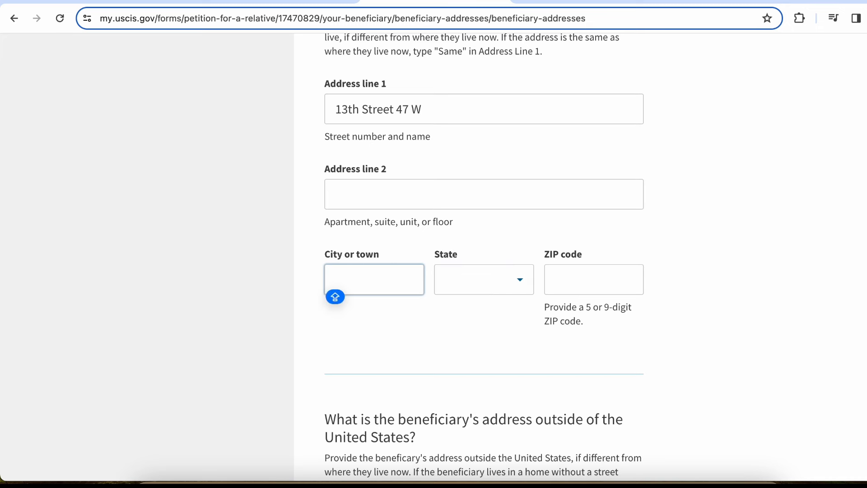
text(New York)
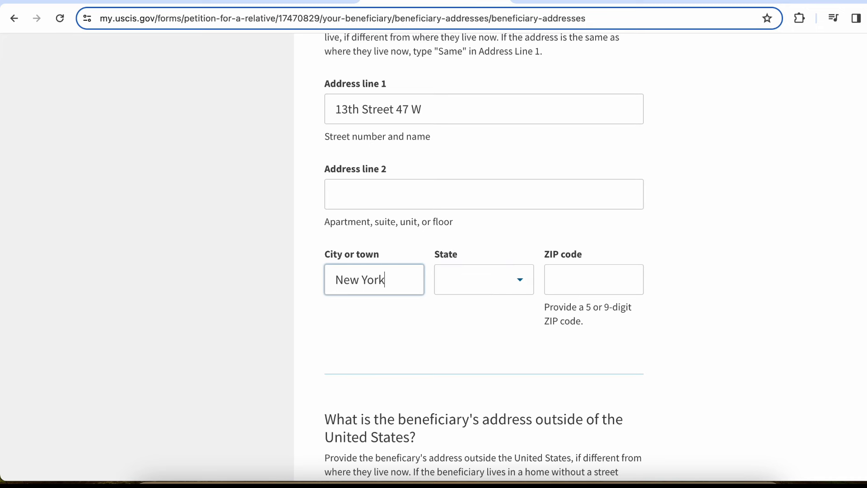
key(Tab)
text(New York)
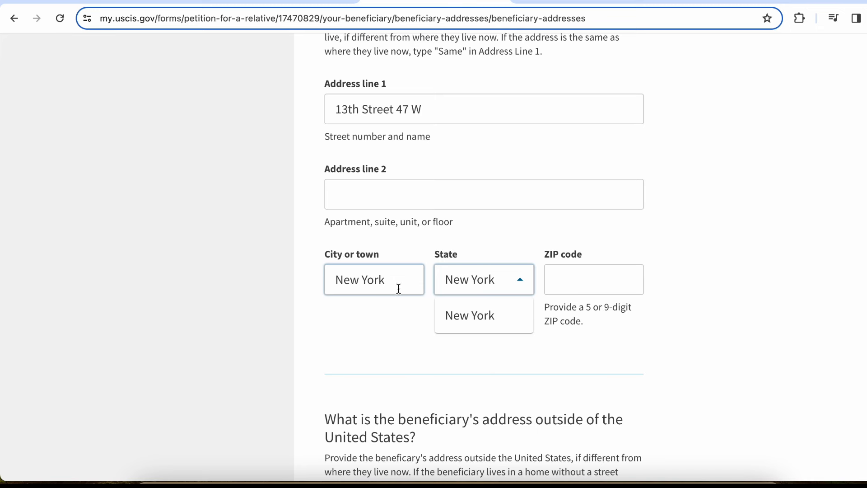
click(466, 319)
key(Tab)
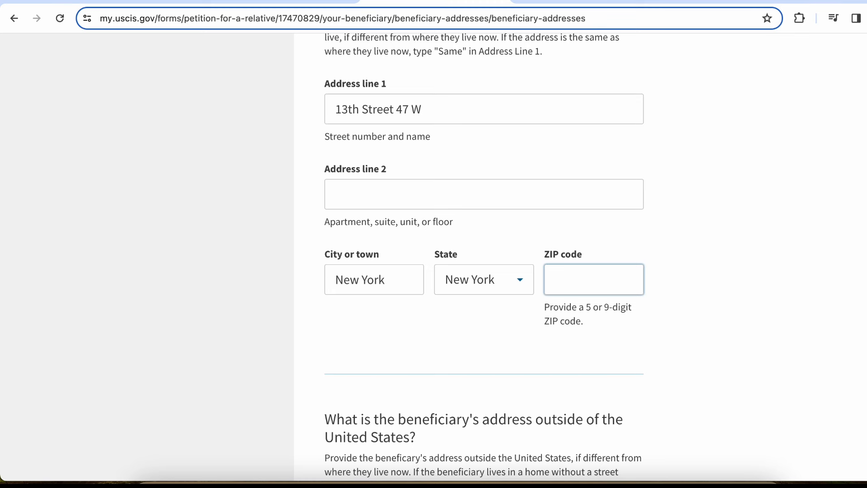
text(10001)
scroll(709, 338, down, 7)
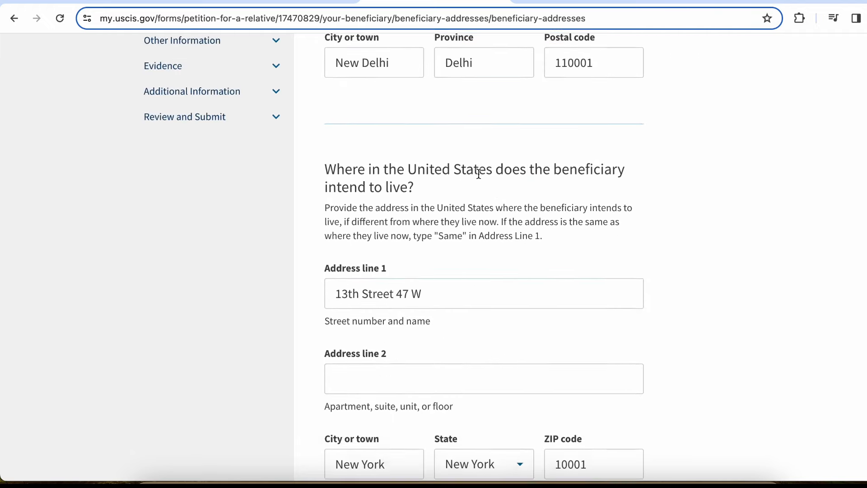
Set the foreign address country to India, with address lines '502 C' and 'CASA'
scroll(478, 175, up, 4)
scroll(478, 175, up, 3)
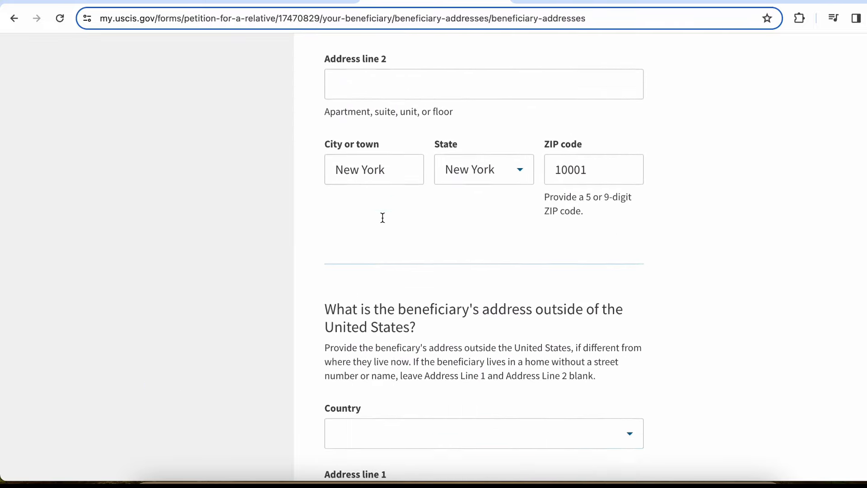
scroll(382, 218, down, 9)
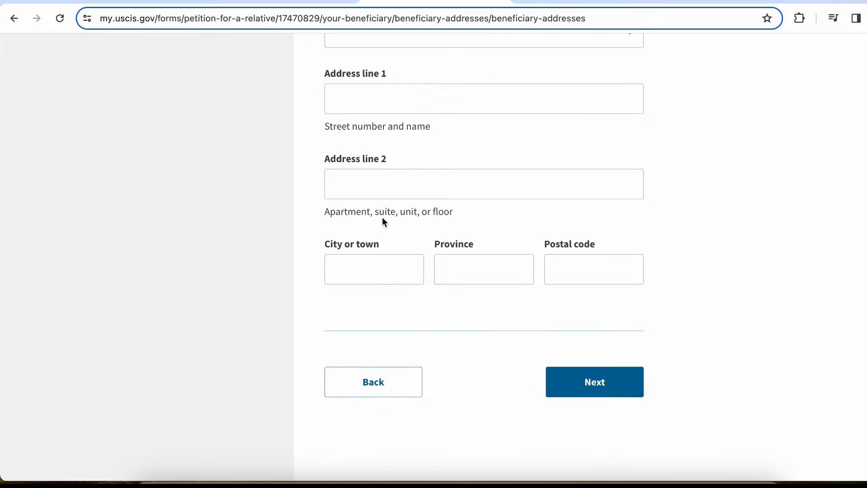
scroll(382, 217, up, 4)
click(457, 200)
text(indi)
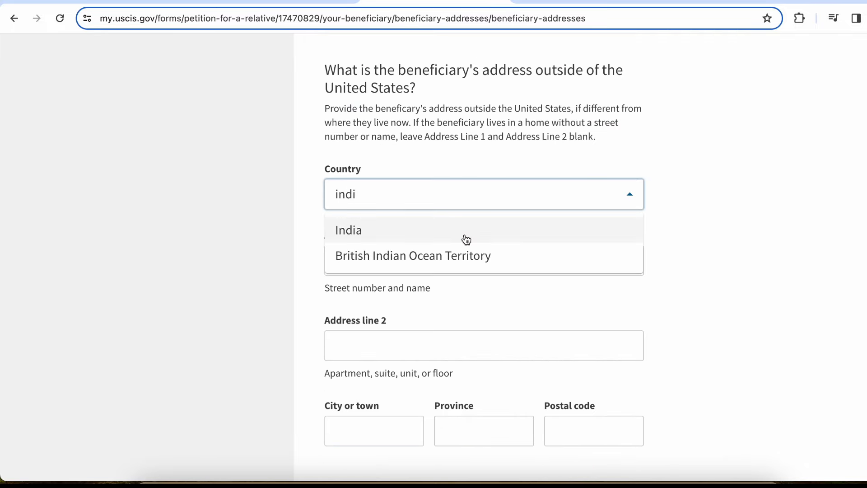
click(467, 240)
click(424, 260)
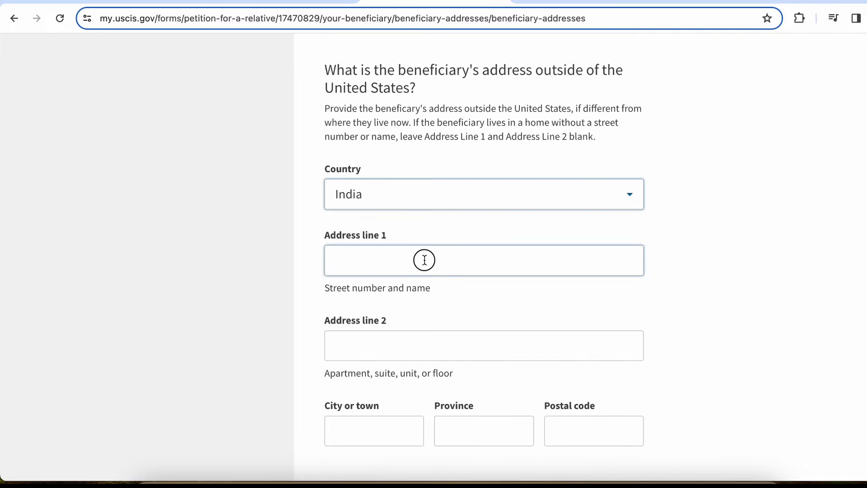
text(502)
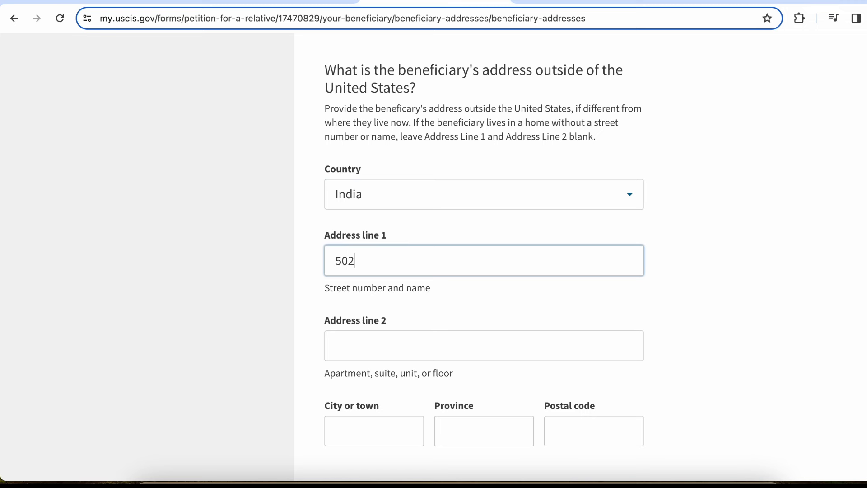
text( C)
key(Tab)
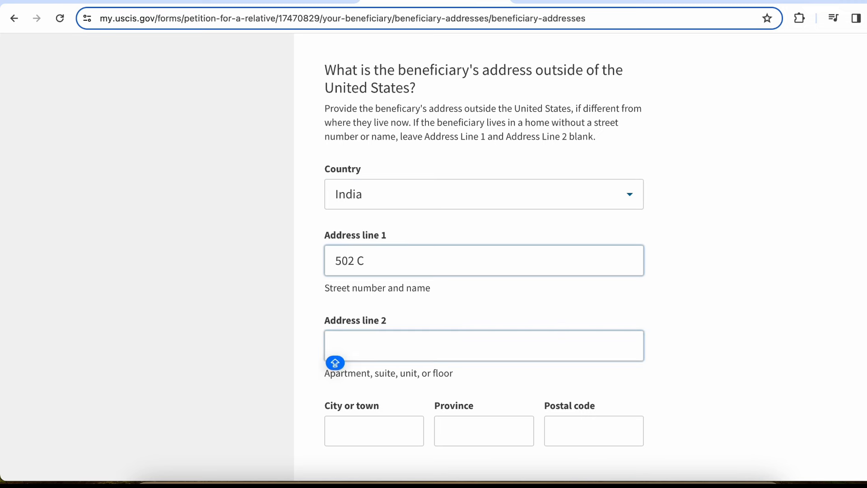
text(CASA)
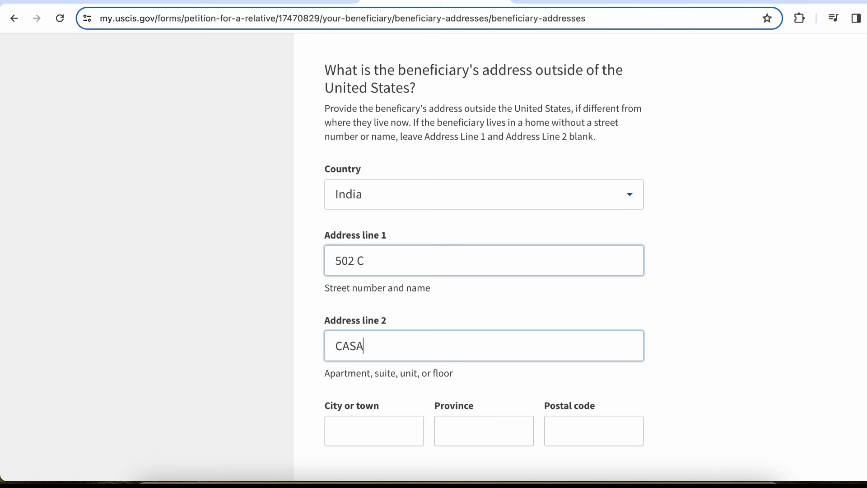
Enter city and province New Delhi and postal code 110001, then go to the next page
key(Tab)
text(nEW)
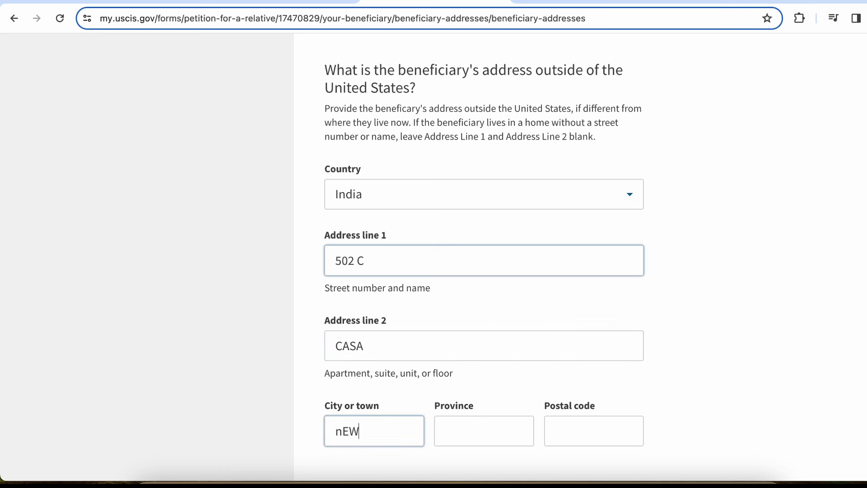
key(BackSpace)
key(BackSpace)
text(New Delhi)
key(Tab)
text(New Delhi)
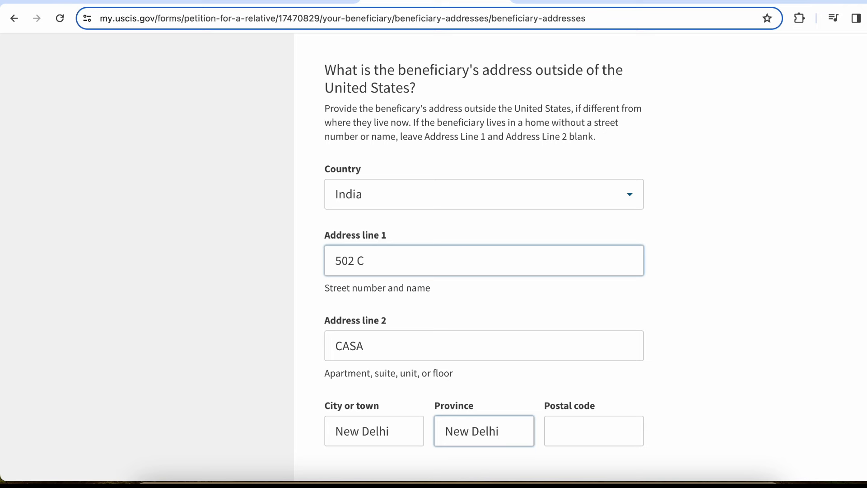
key(Tab)
text(110001)
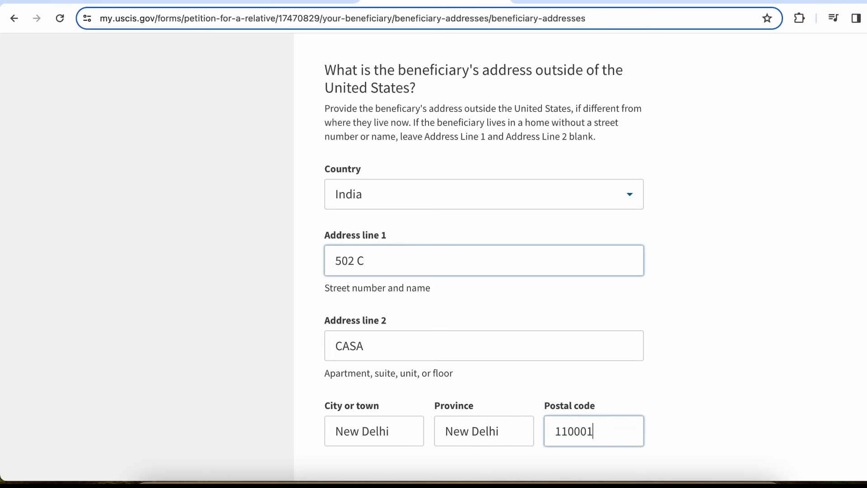
scroll(483, 258, down, 2)
scroll(483, 257, down, 7)
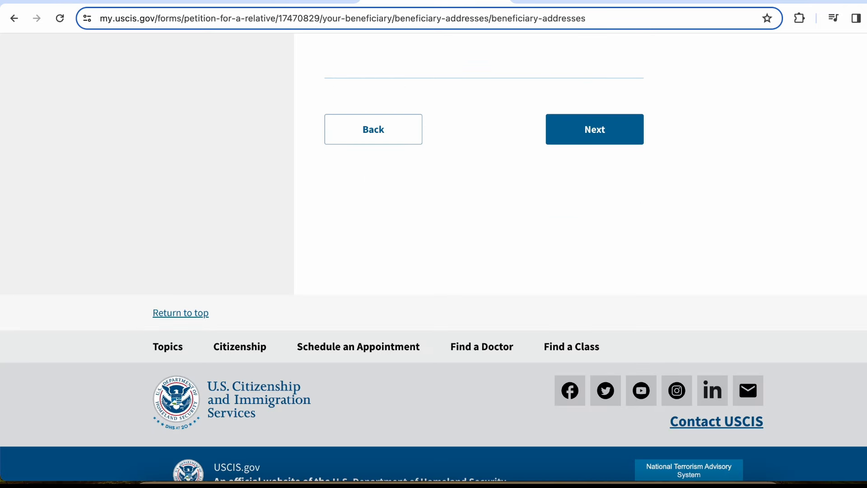
click(601, 133)
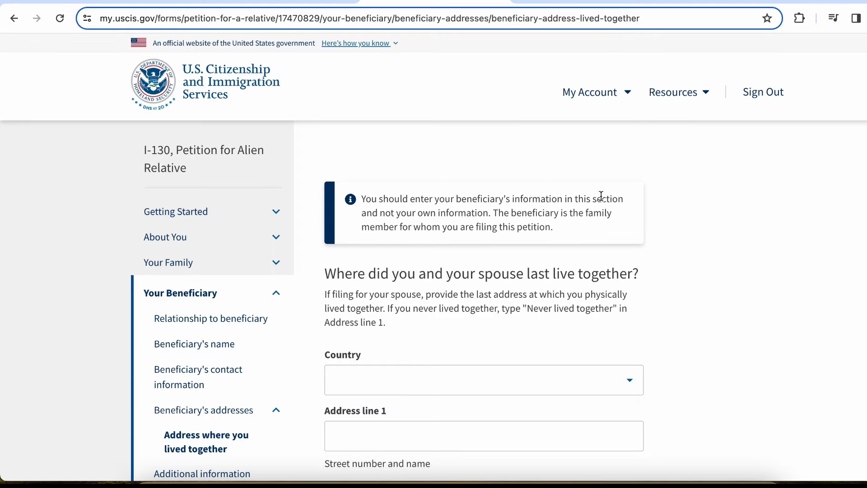
Set the shared address country to India, with address lines '502 C' and 'CASA'
scroll(495, 216, down, 1)
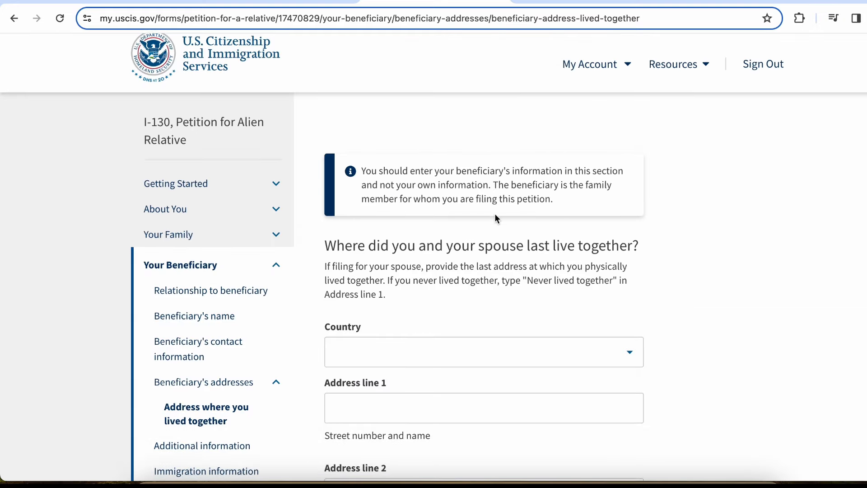
scroll(493, 212, down, 2)
scroll(492, 213, down, 1)
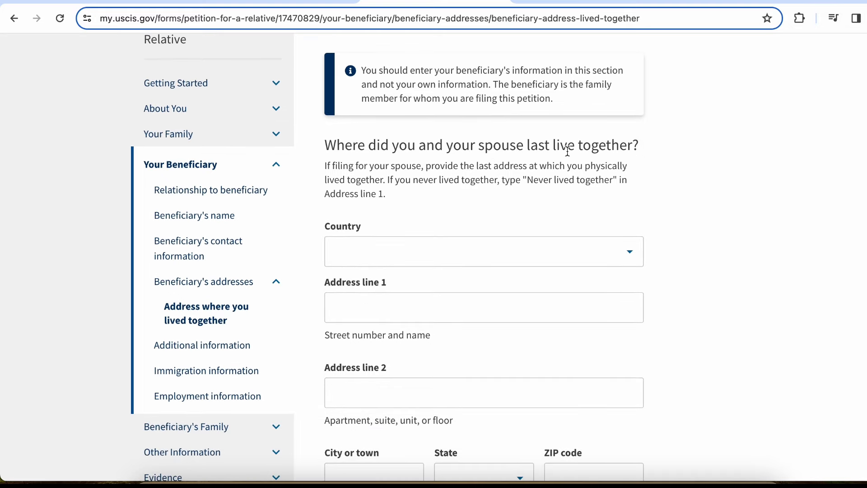
click(455, 244)
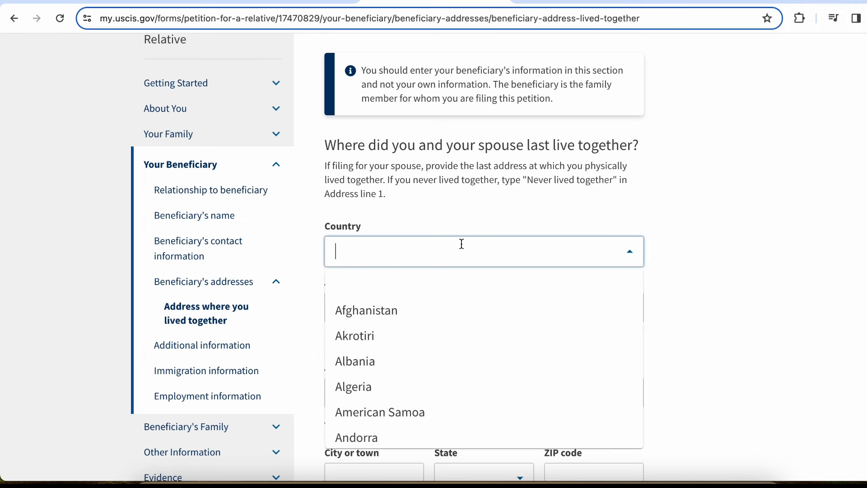
text(india)
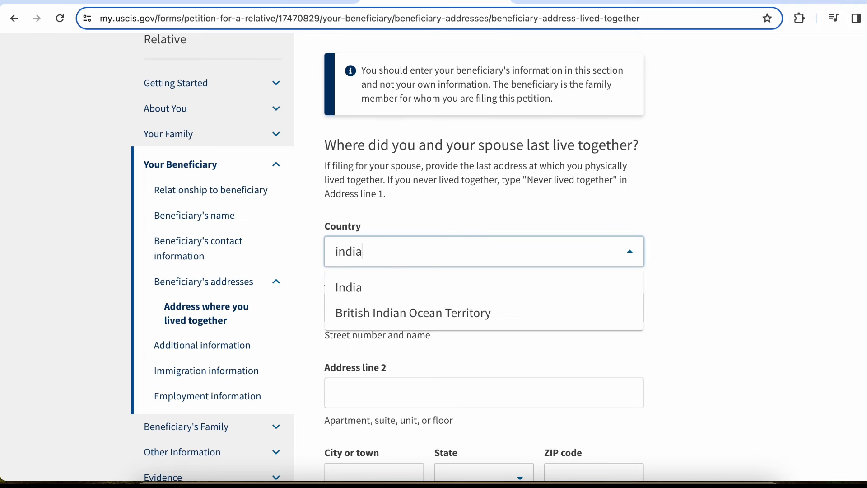
click(461, 287)
scroll(457, 281, down, 1)
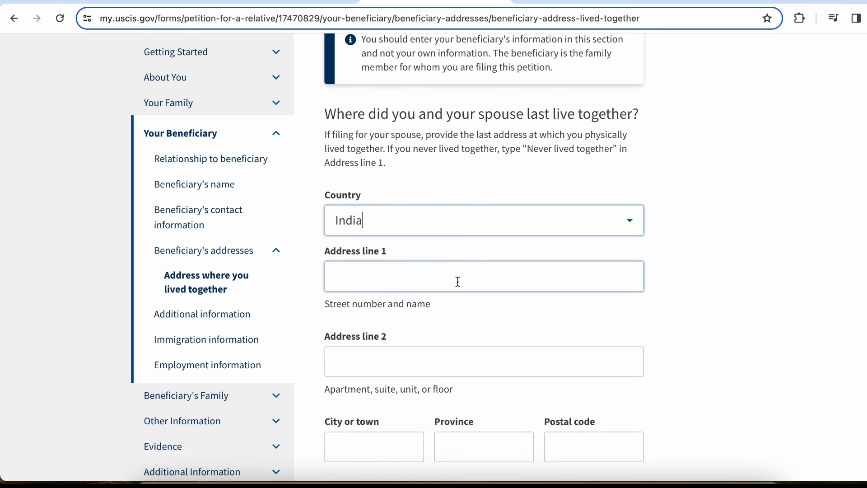
click(458, 282)
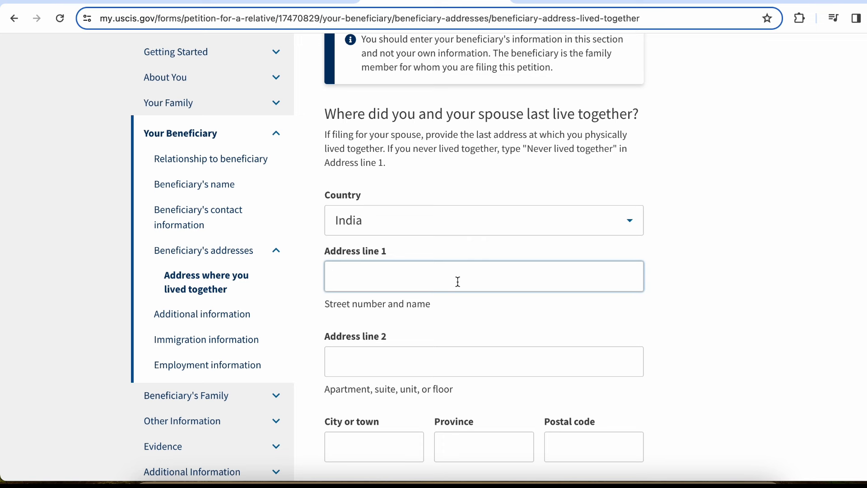
text(502 C)
key(Tab)
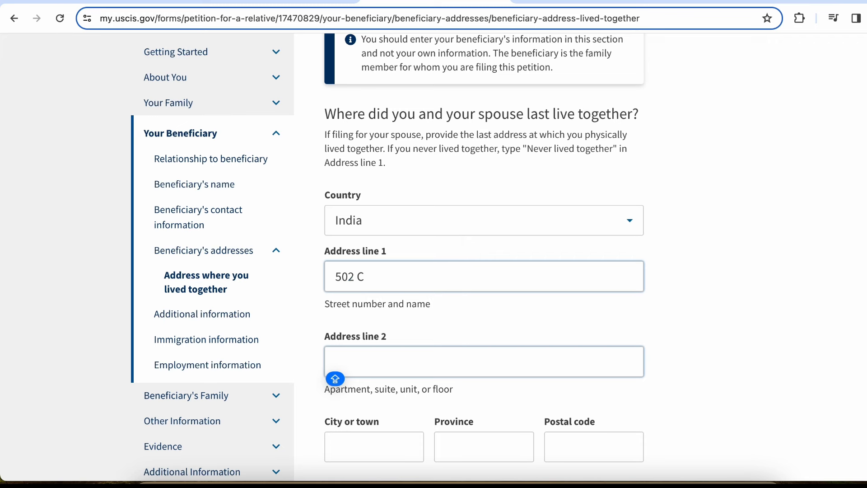
text(CASA)
Enter city and province New Delhi and postal code 110001 for the shared address
key(Tab)
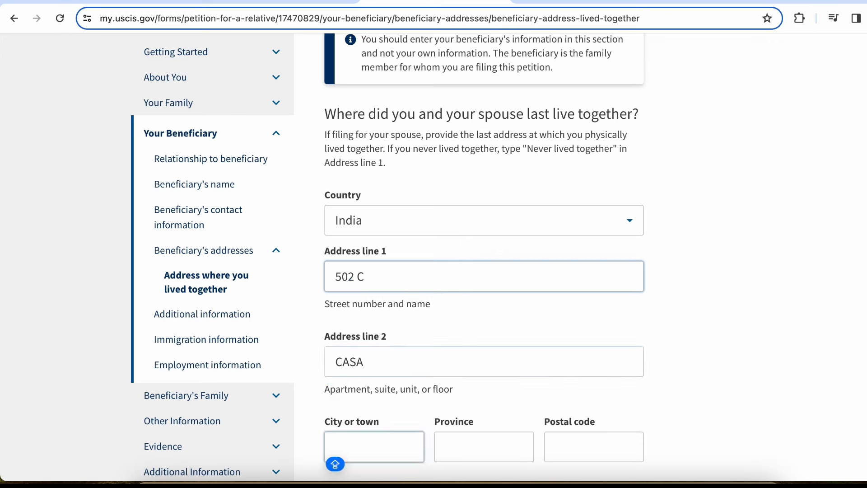
text(New De)
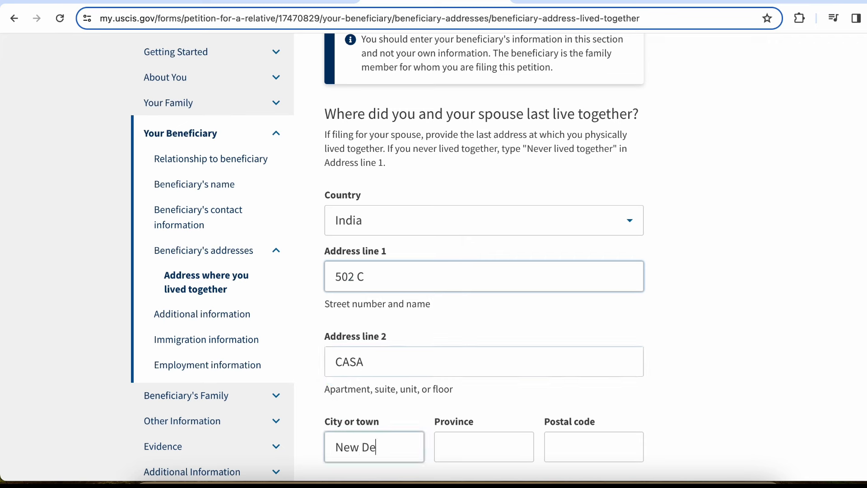
text(lhi)
key(Tab)
text(N)
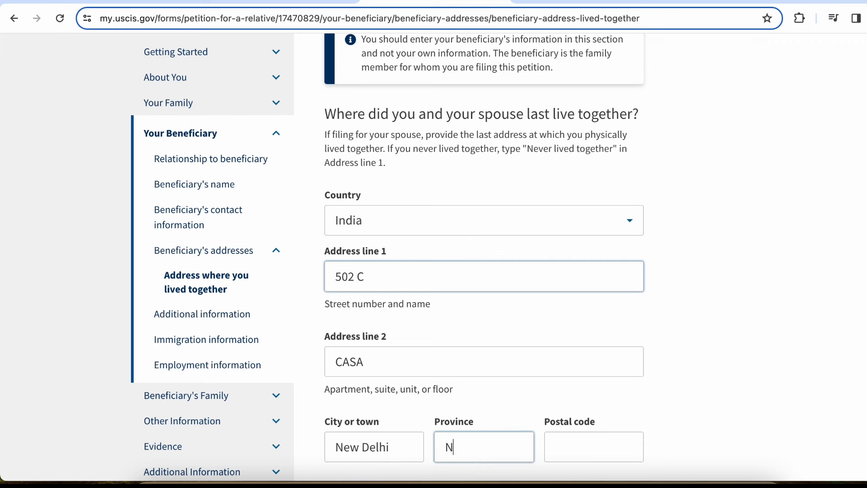
text(ew Delhi)
key(Tab)
text(110001)
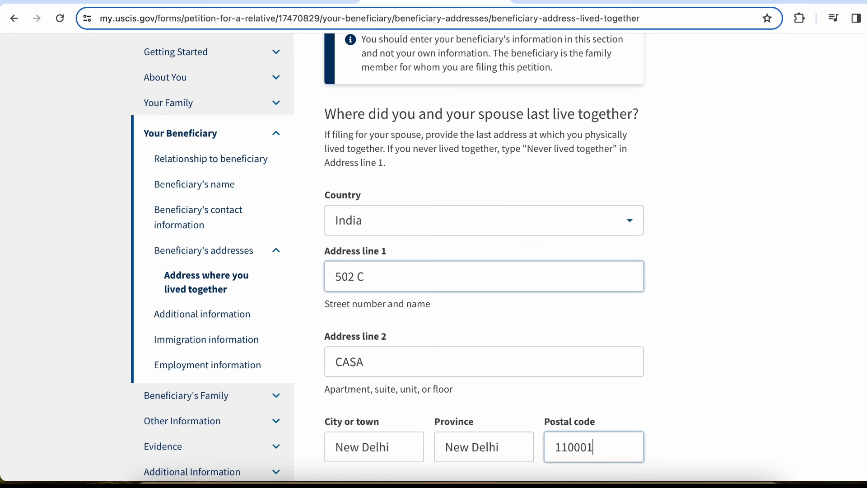
scroll(461, 264, down, 5)
scroll(461, 263, down, 2)
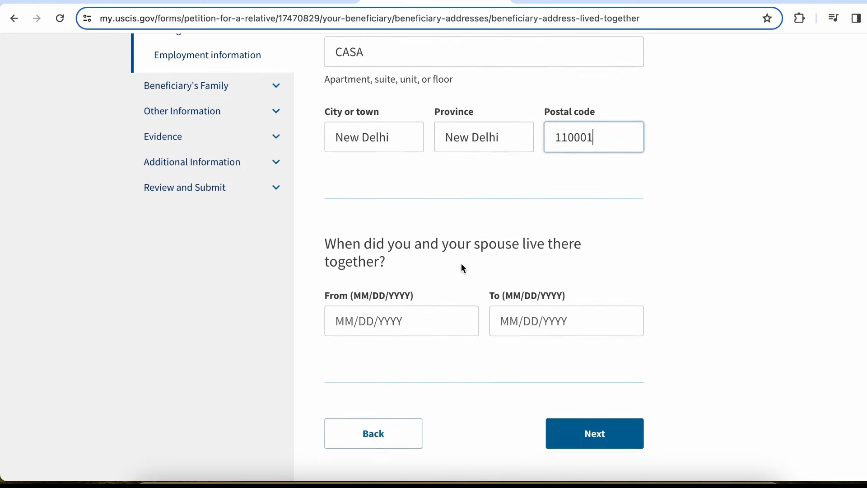
Set the dates lived together as 01/01/2010 to 01/01/2017
click(387, 294)
click(353, 298)
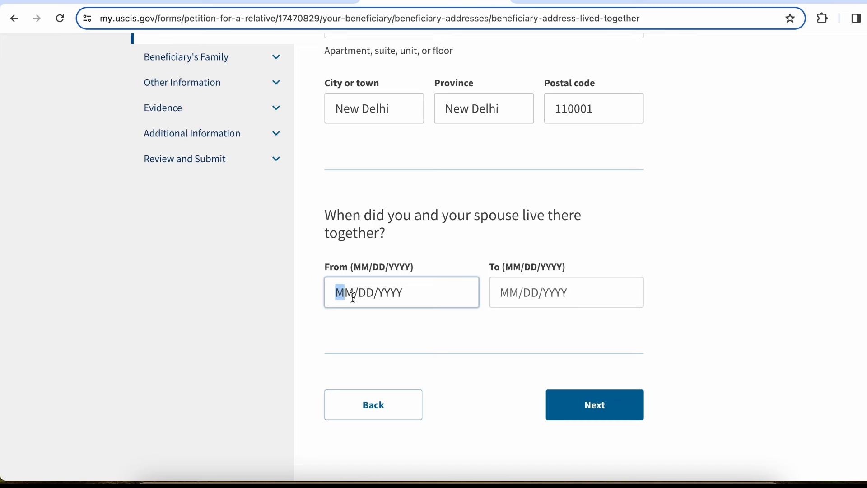
text(01/01/2010)
key(Tab)
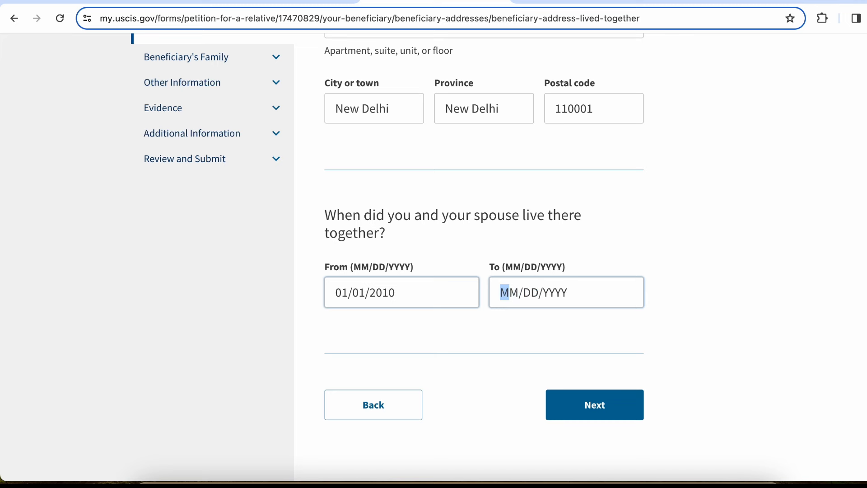
text(01/01/)
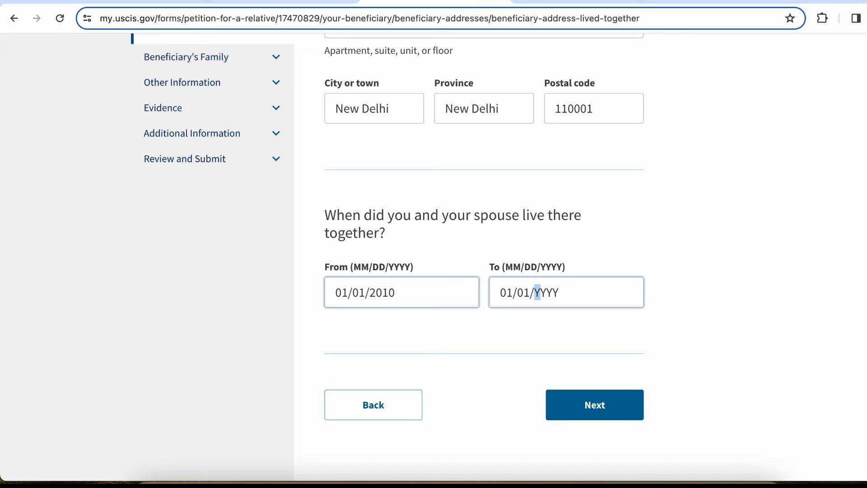
text(2017)
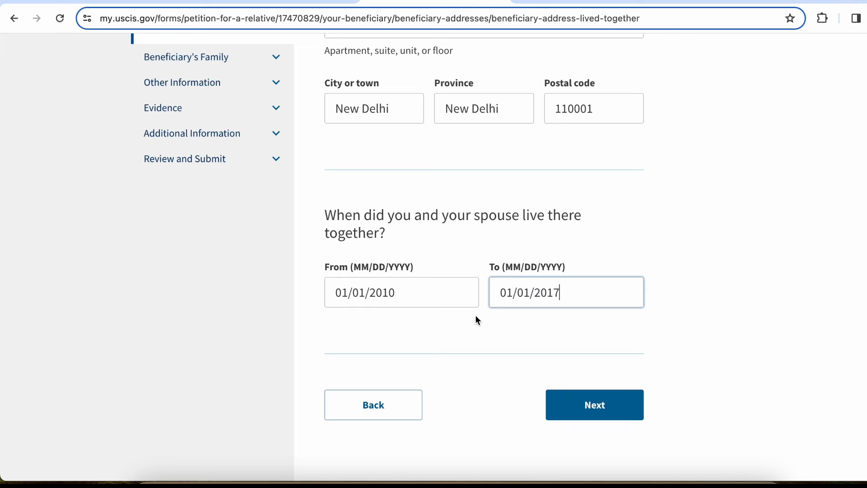
Continue to the additional information page and indicate the beneficiary has no A-Number
click(595, 405)
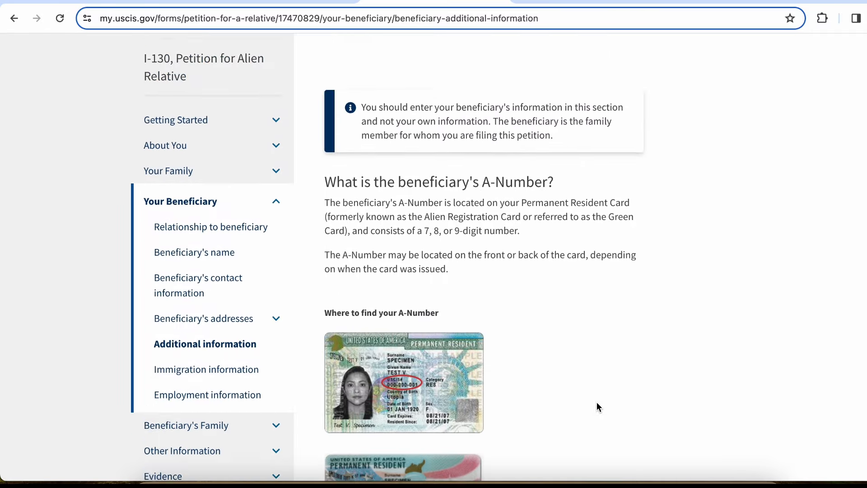
scroll(597, 406, down, 2)
scroll(597, 407, down, 3)
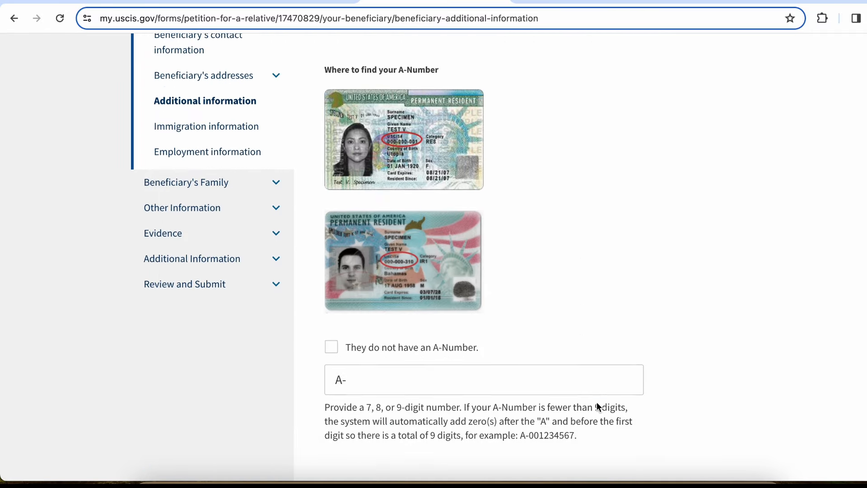
scroll(597, 406, down, 1)
click(413, 312)
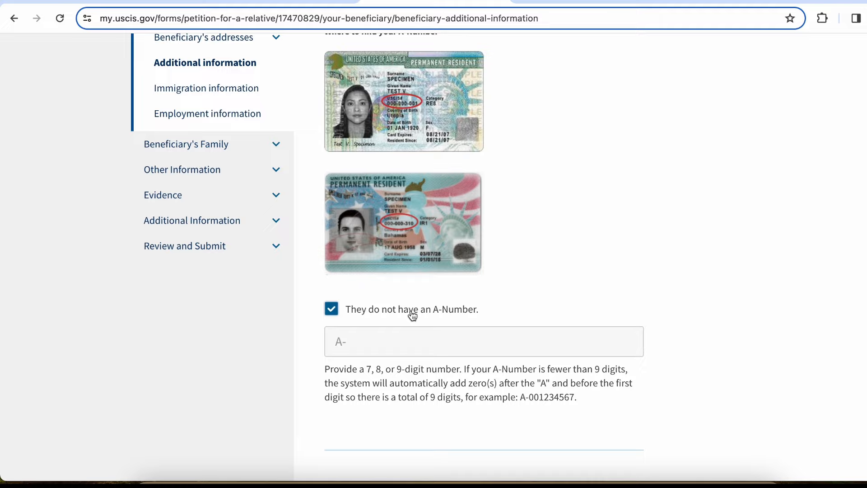
Indicate the beneficiary has no USCIS Online Account Number and no U.S. Social Security Number
scroll(411, 311, down, 7)
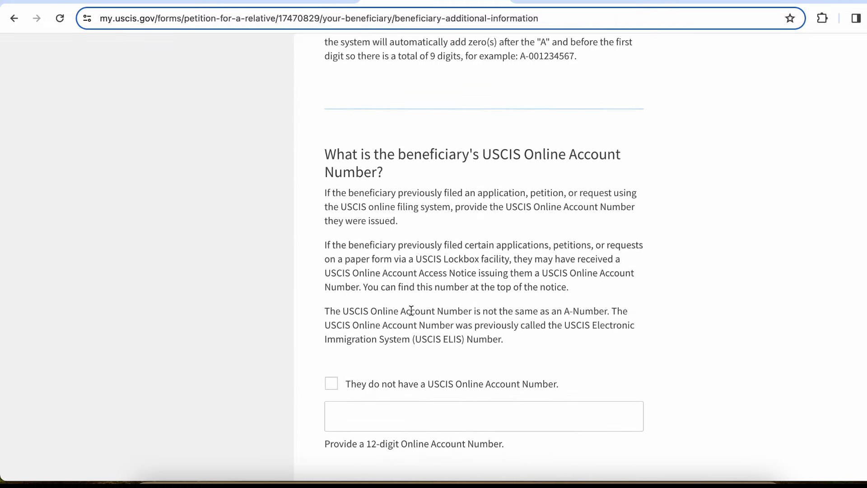
scroll(474, 265, down, 3)
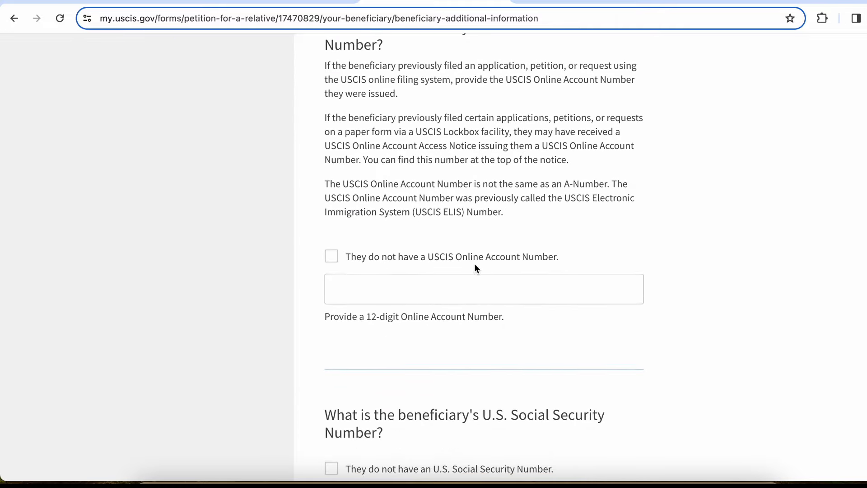
click(474, 264)
click(474, 264)
scroll(474, 264, down, 4)
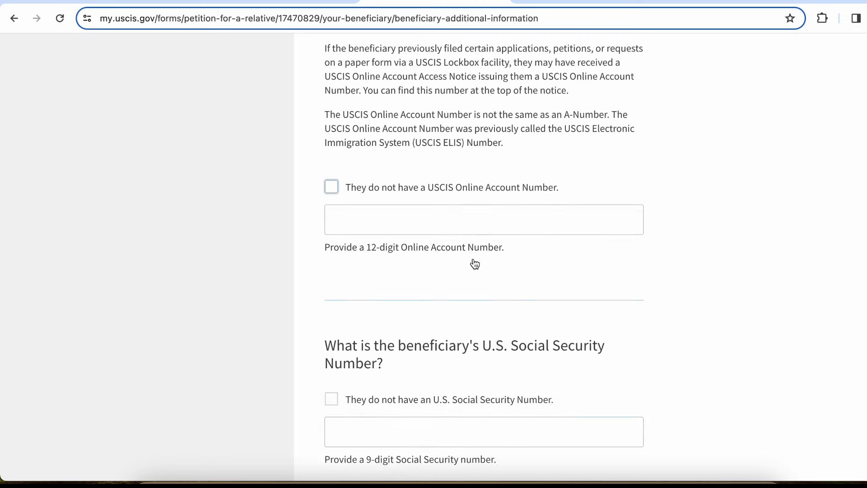
click(405, 72)
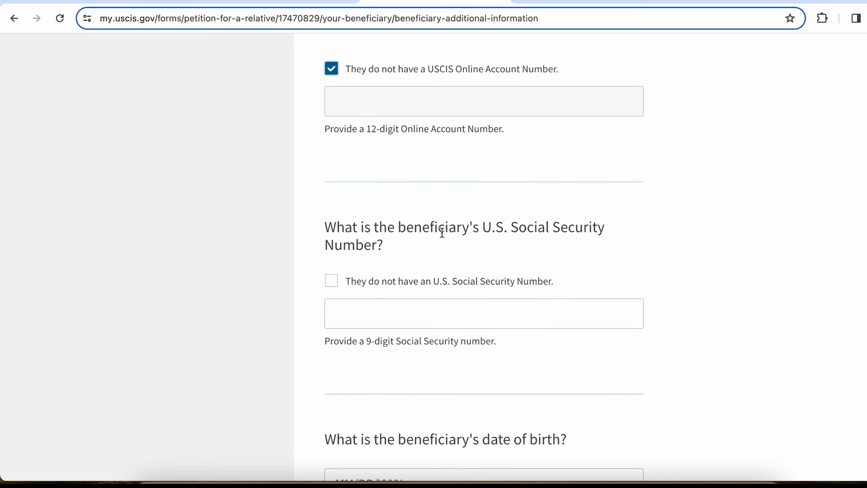
click(450, 286)
scroll(416, 92, up, 10)
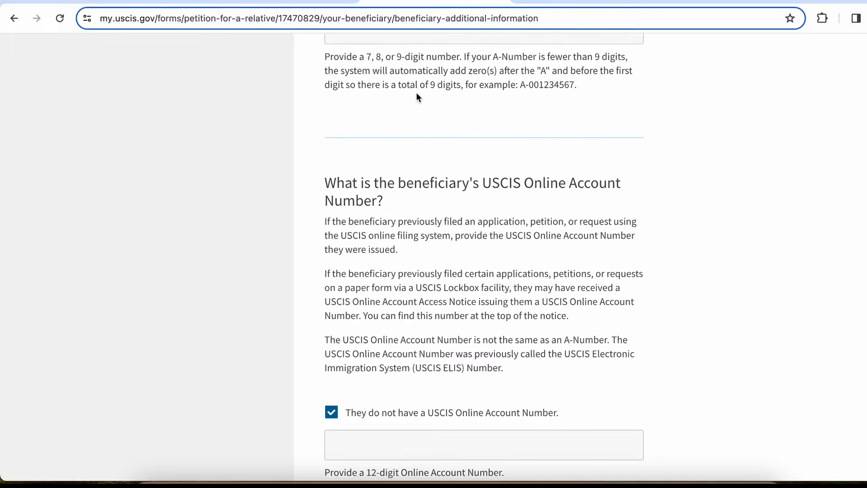
scroll(416, 92, down, 6)
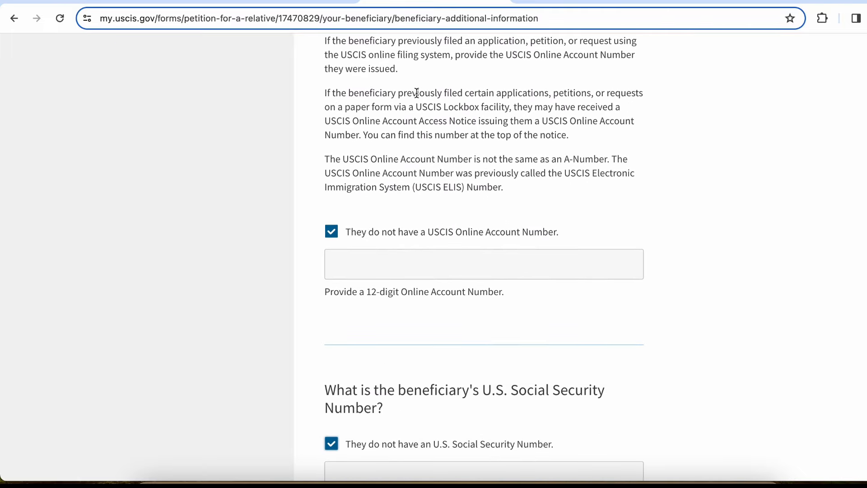
scroll(416, 92, up, 8)
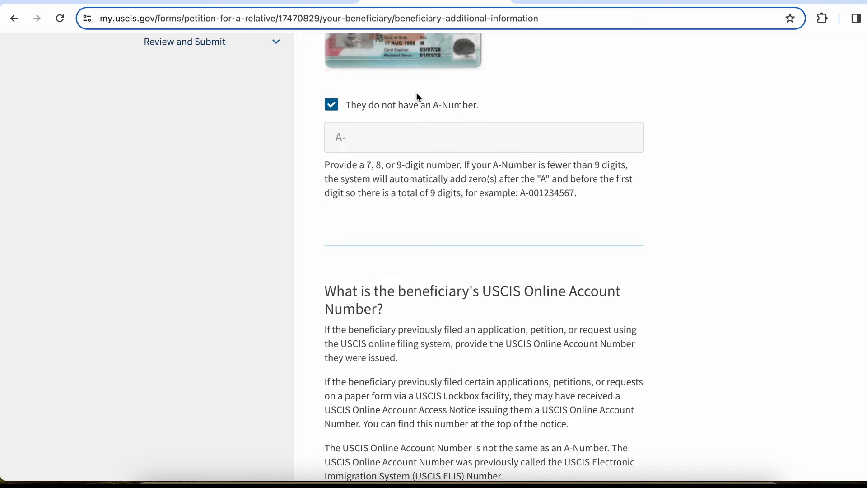
scroll(416, 94, up, 4)
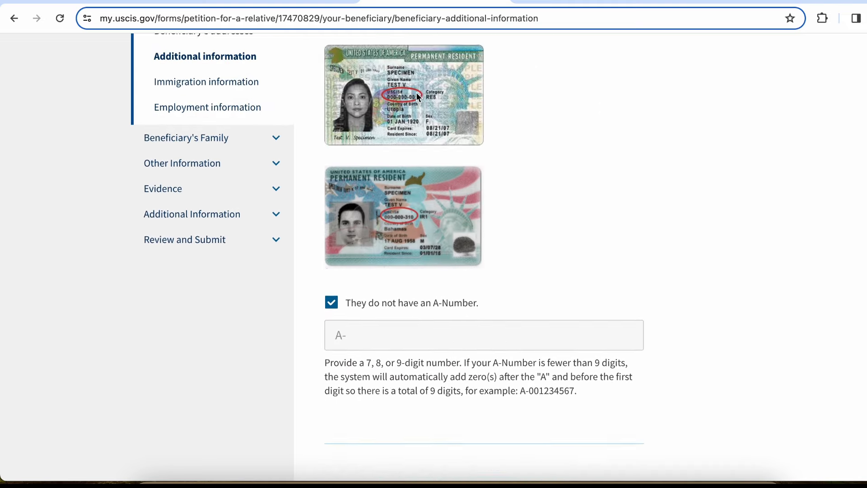
scroll(416, 92, up, 1)
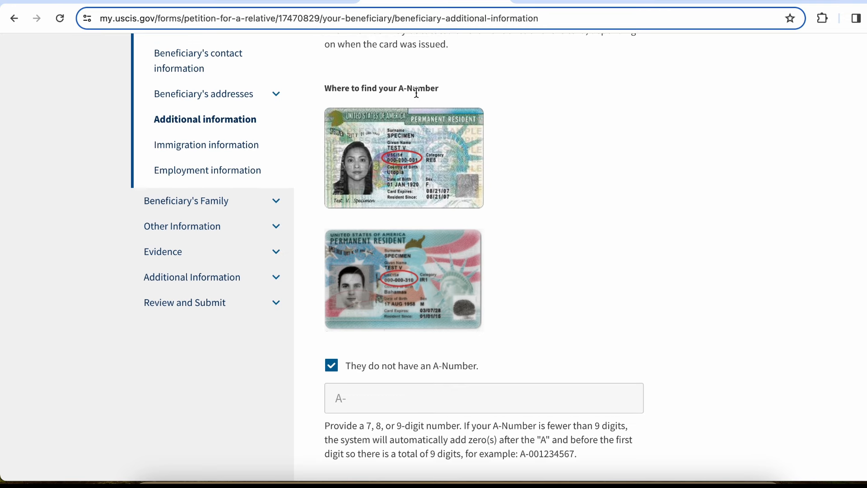
scroll(416, 94, up, 2)
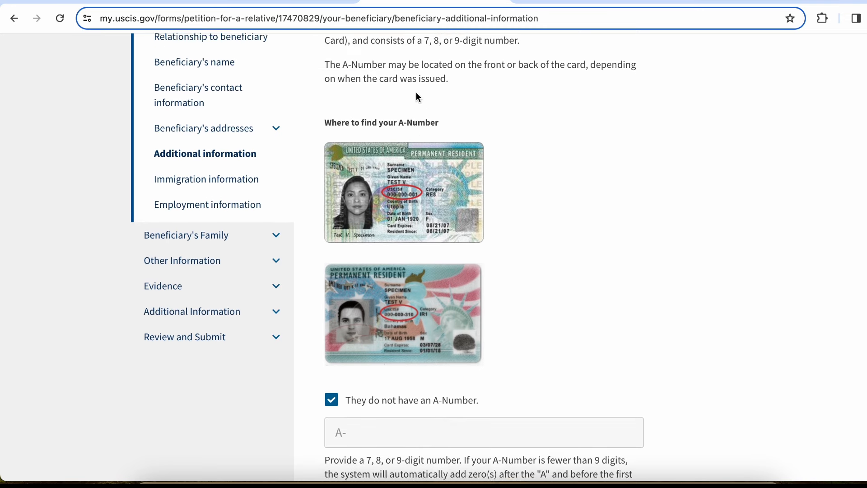
scroll(417, 96, up, 1)
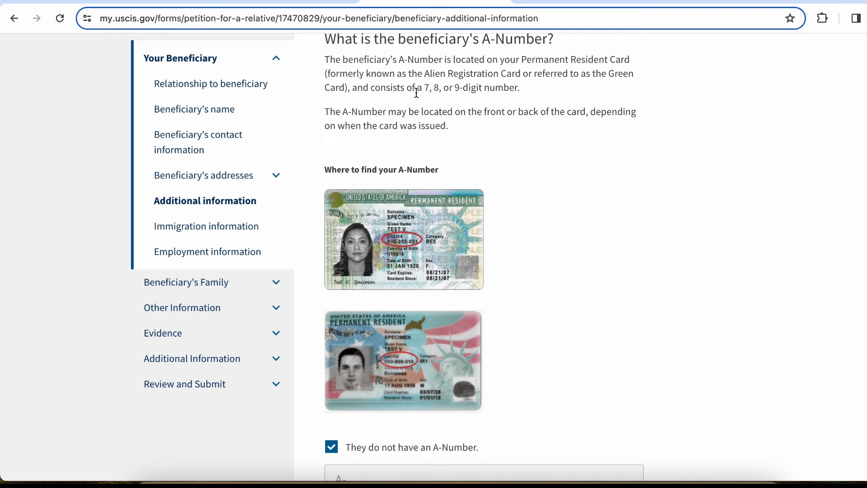
scroll(536, 156, down, 15)
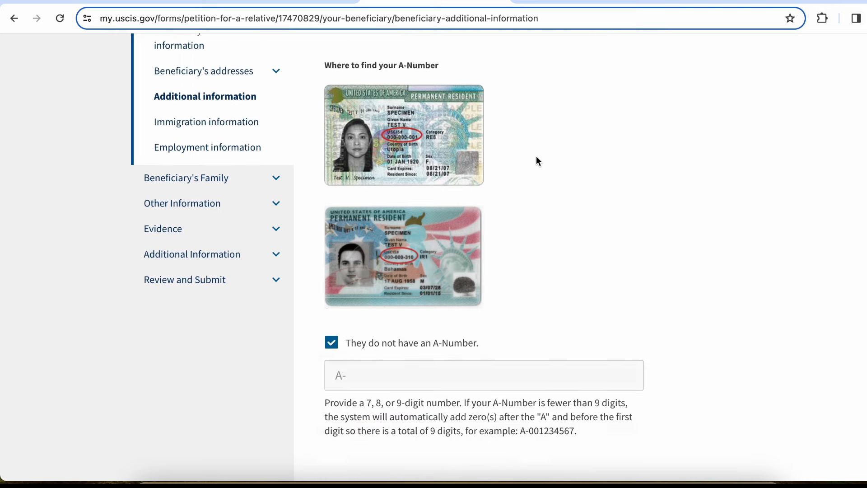
scroll(536, 156, down, 5)
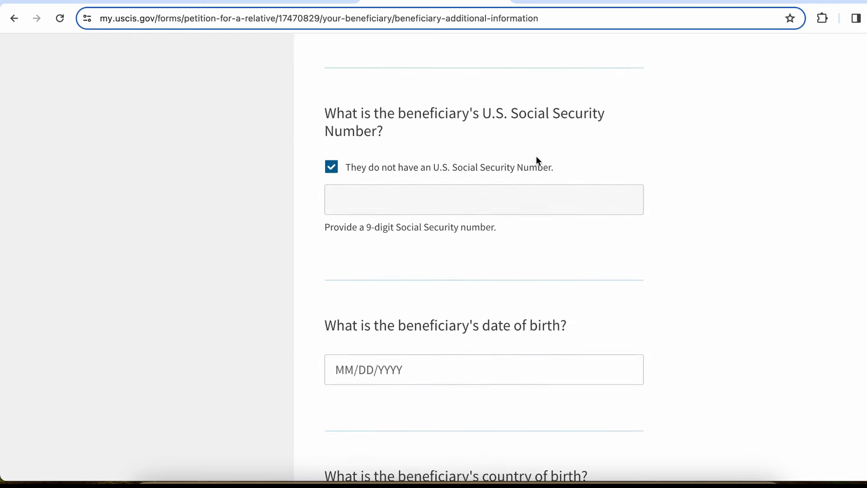
scroll(536, 157, down, 3)
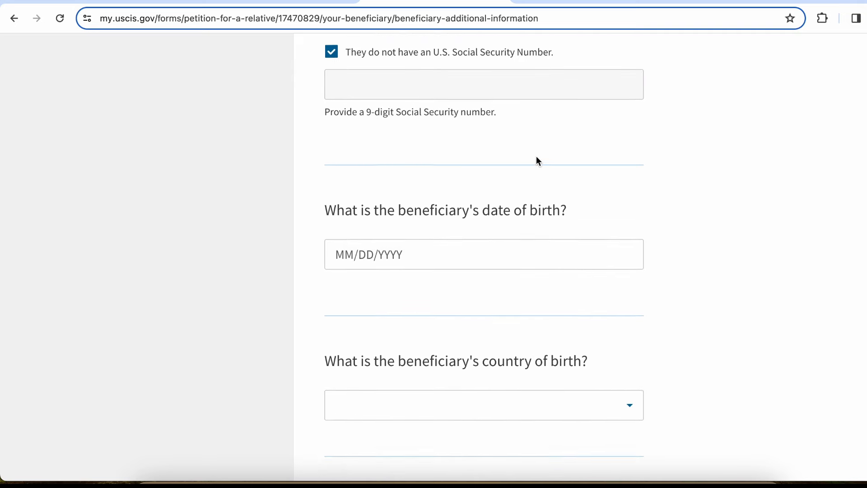
scroll(536, 156, down, 1)
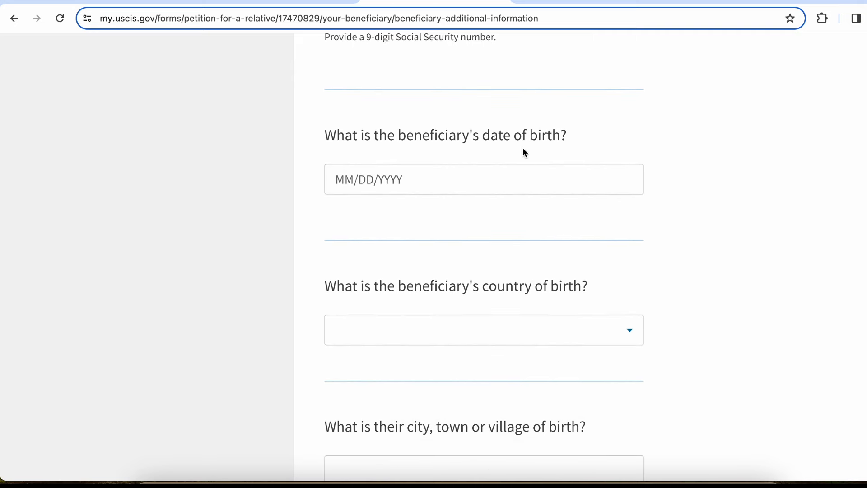
Enter the beneficiary's date of birth as 01/01/1985
click(405, 172)
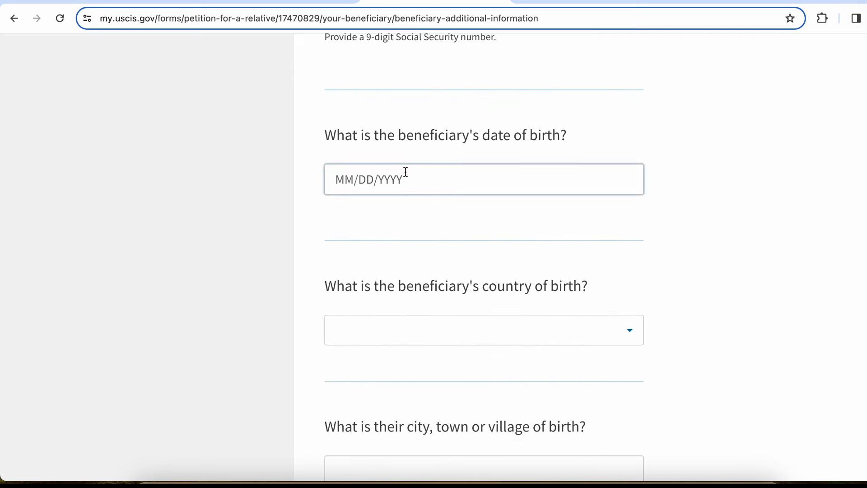
click(343, 181)
scroll(344, 183, down, 2)
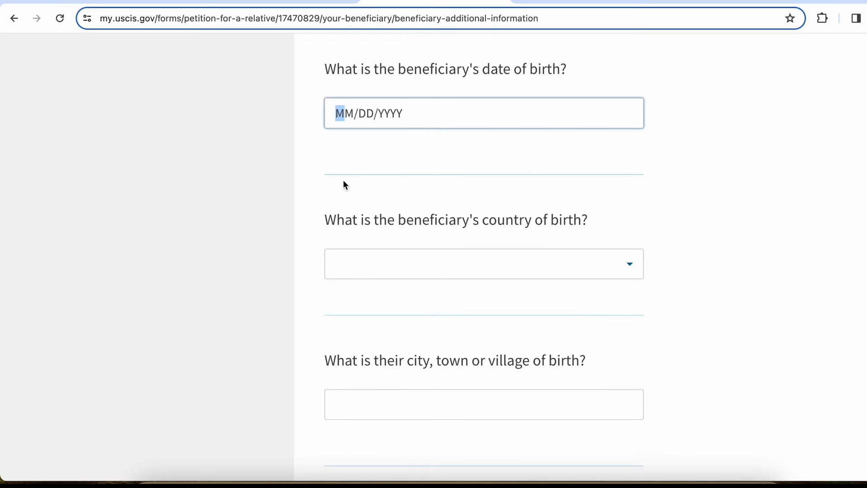
click(430, 213)
click(369, 124)
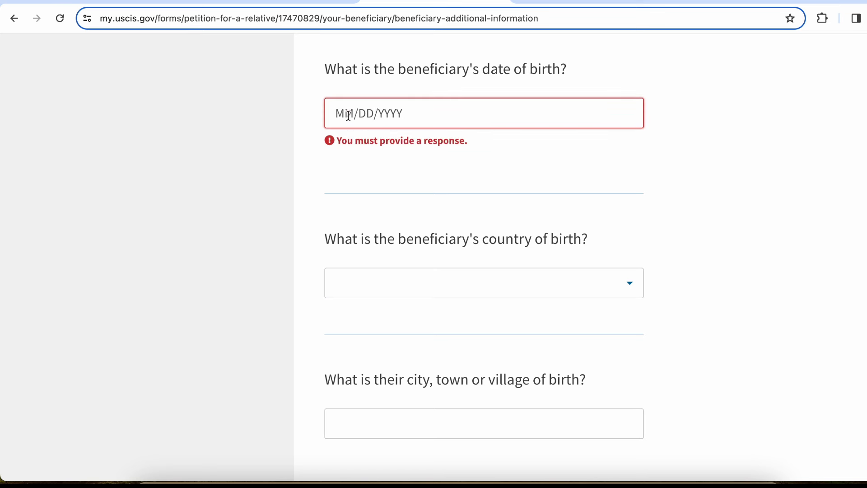
click(348, 115)
text(01/01/)
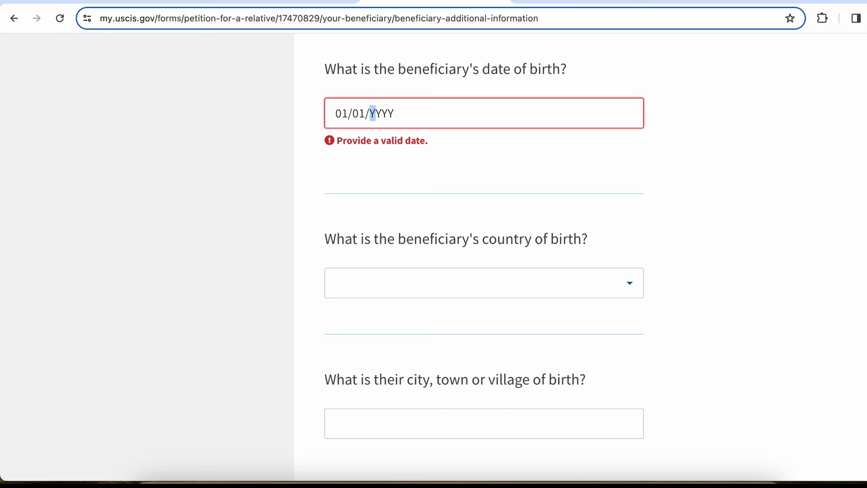
text(1985)
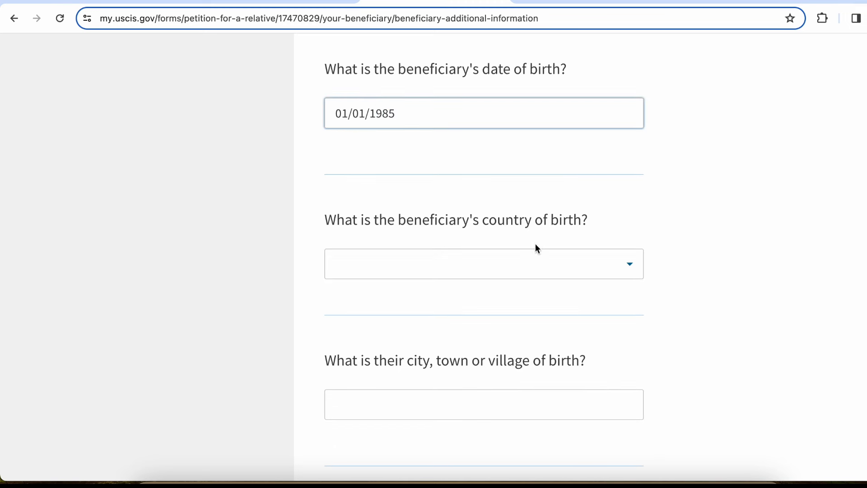
Set the birthplace to New Delhi, India and gender to Female, then go to the next page
click(532, 257)
text(in)
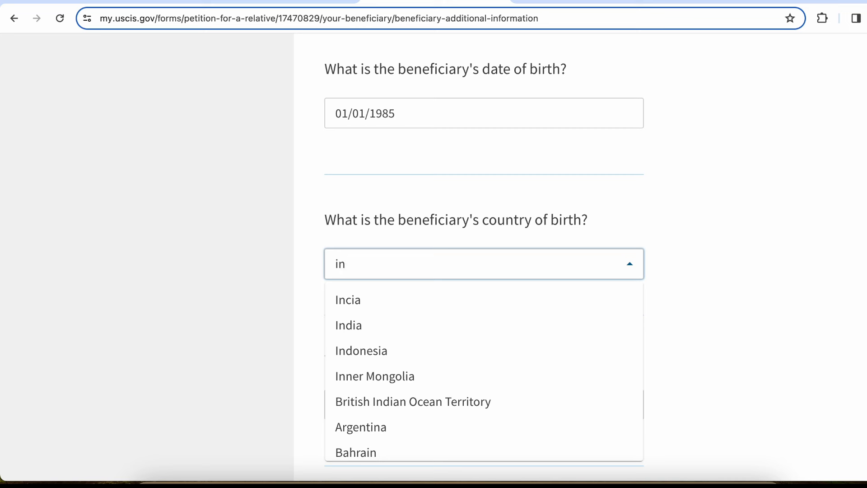
text(dia)
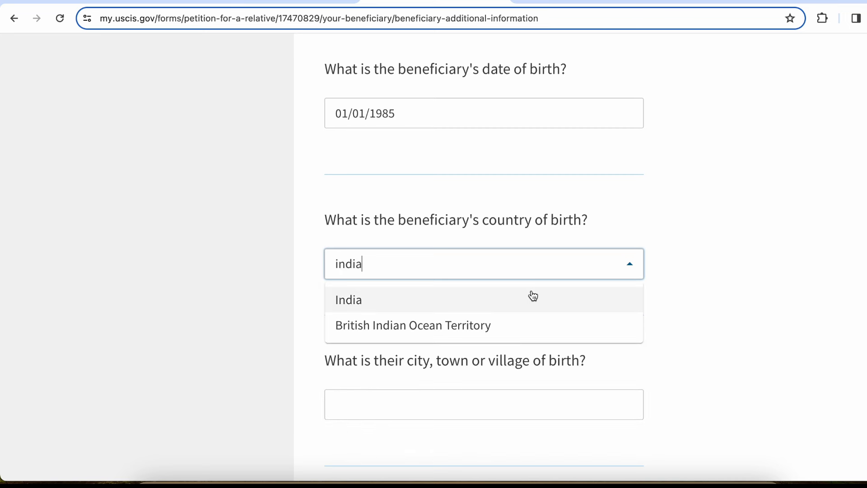
click(532, 299)
click(759, 286)
scroll(758, 286, down, 2)
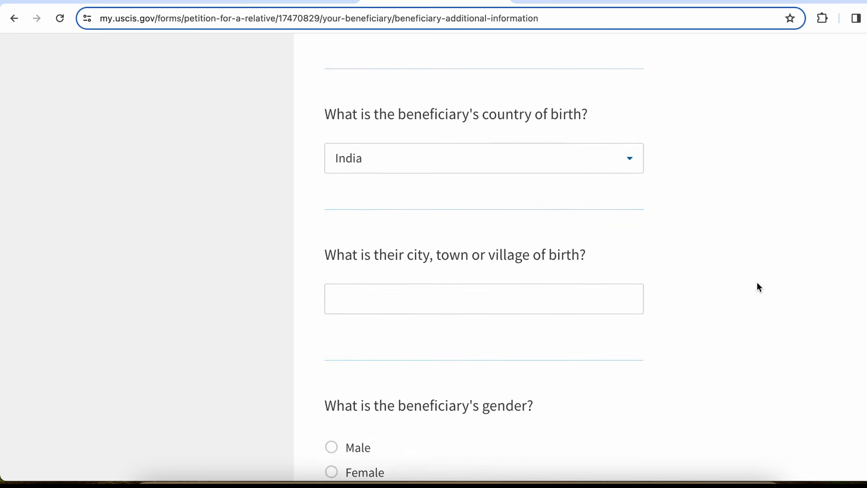
scroll(757, 282, down, 1)
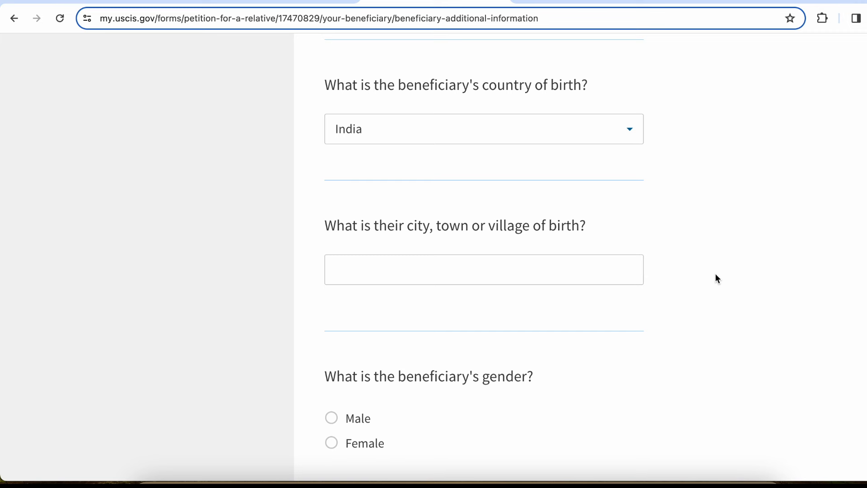
click(507, 267)
text(New)
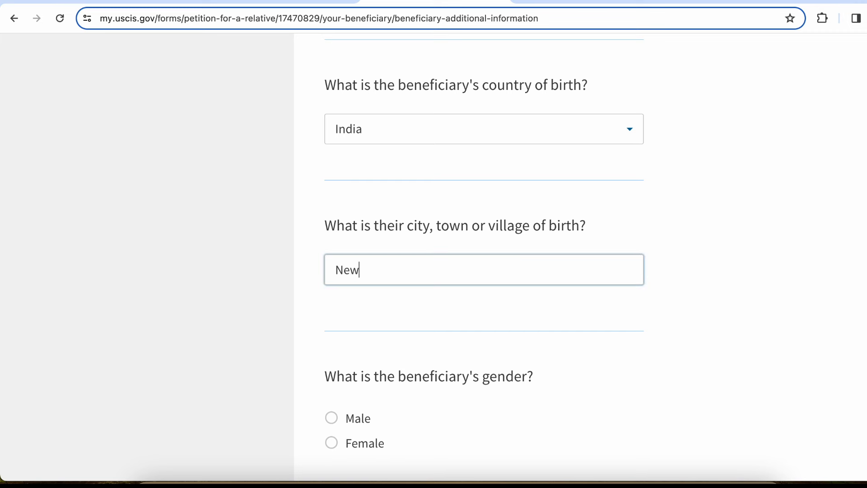
text( Delhi)
scroll(457, 248, down, 5)
click(386, 283)
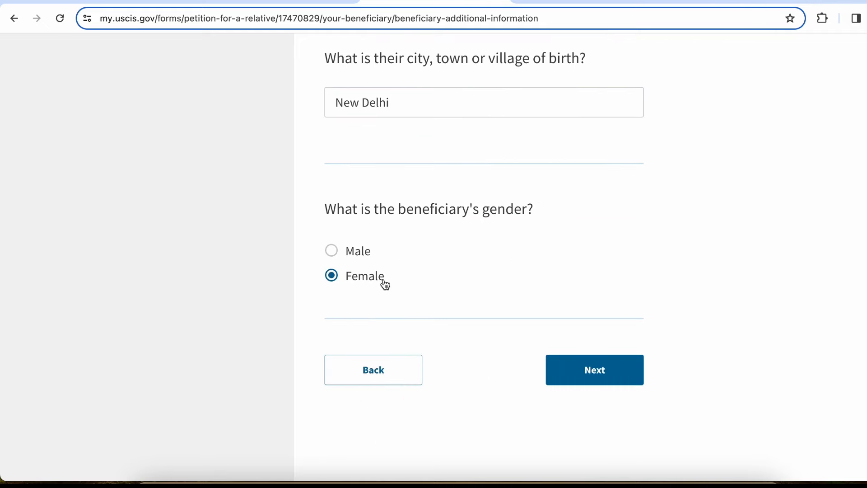
click(629, 373)
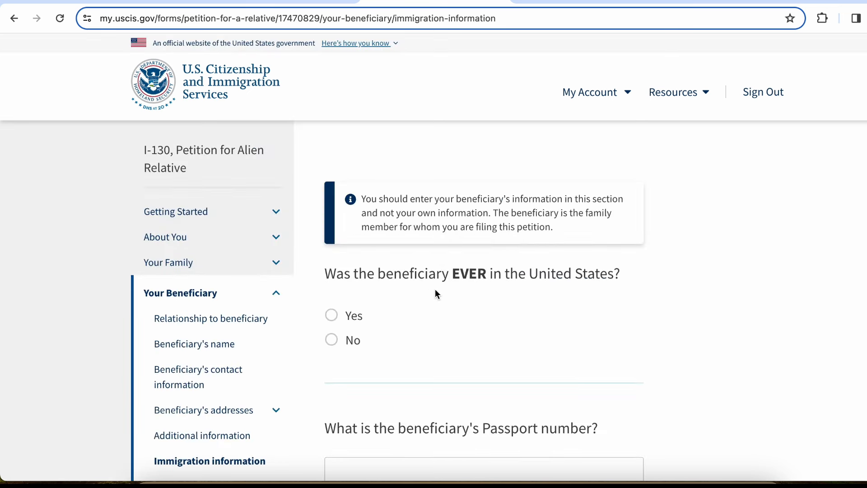
Answer No to whether the beneficiary has ever been in the United States
drag(435, 289, 506, 256)
click(506, 256)
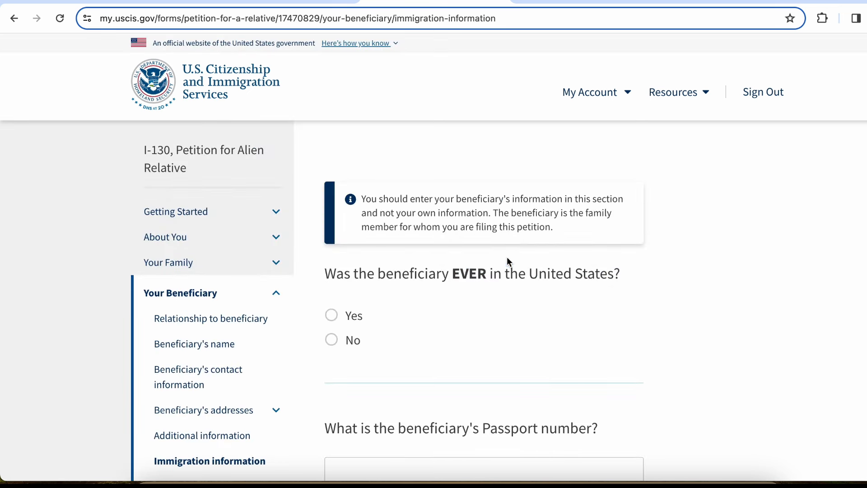
click(346, 342)
click(337, 321)
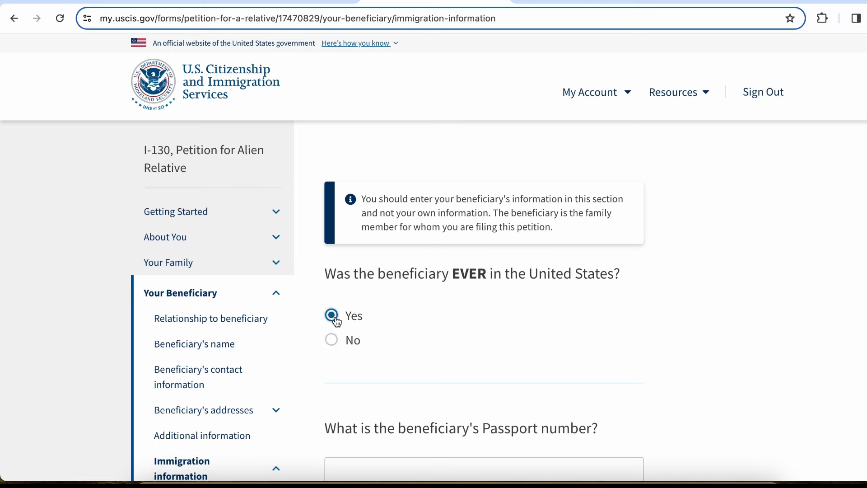
scroll(336, 321, down, 3)
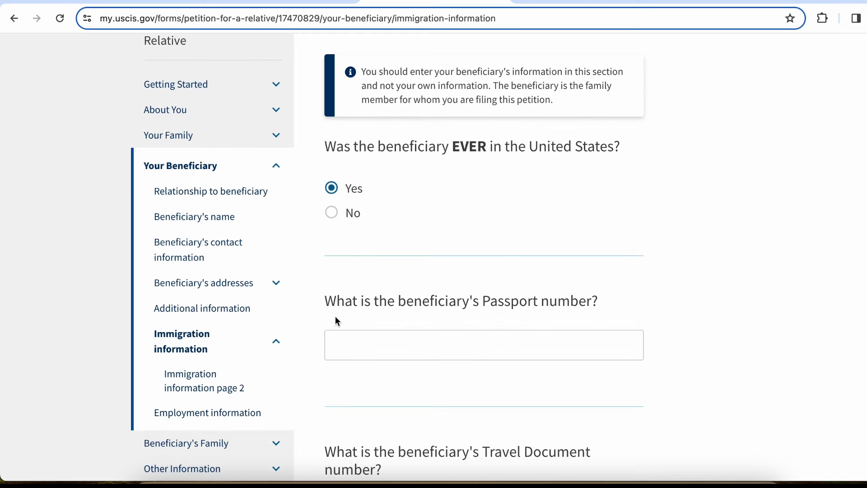
click(334, 217)
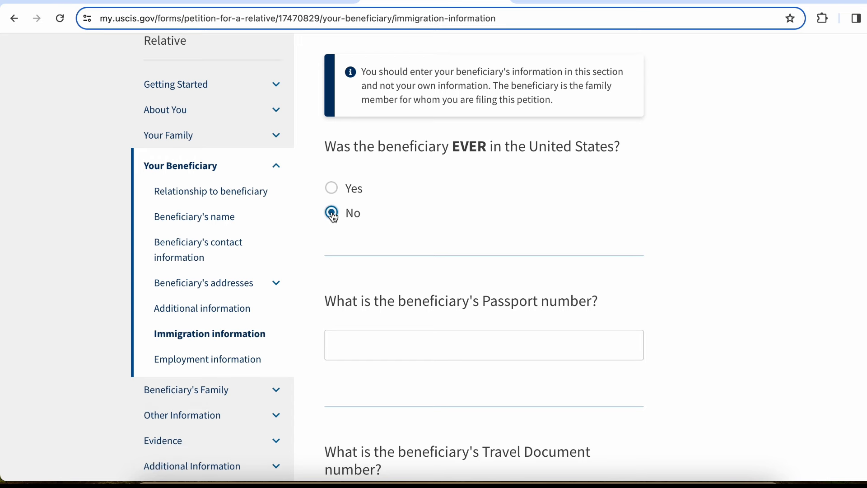
scroll(460, 229, down, 2)
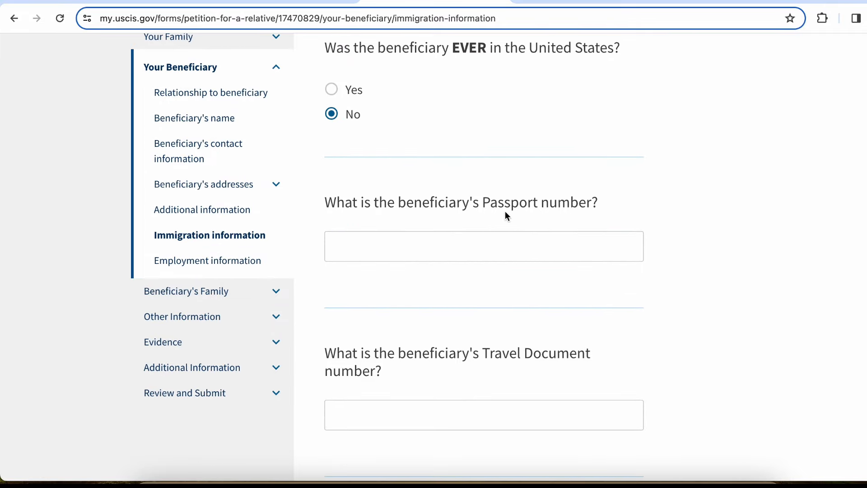
Enter the beneficiary's passport number and travel document number
click(505, 244)
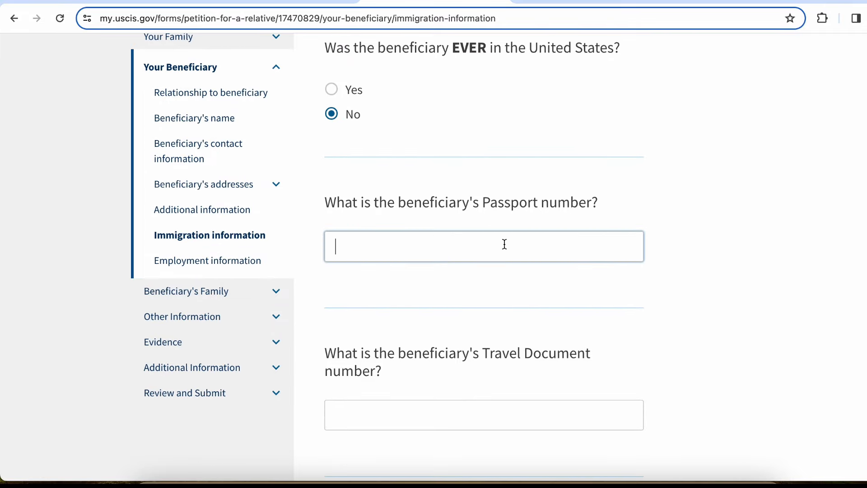
text(R1234567)
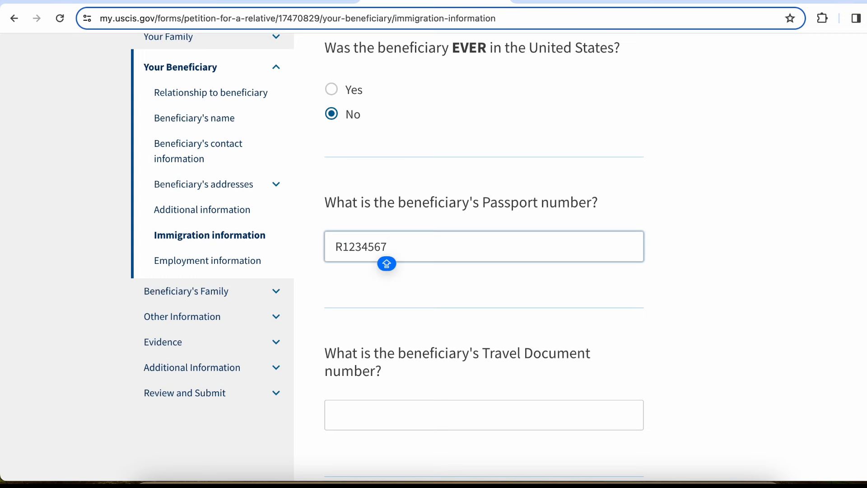
scroll(451, 319, down, 2)
click(451, 319)
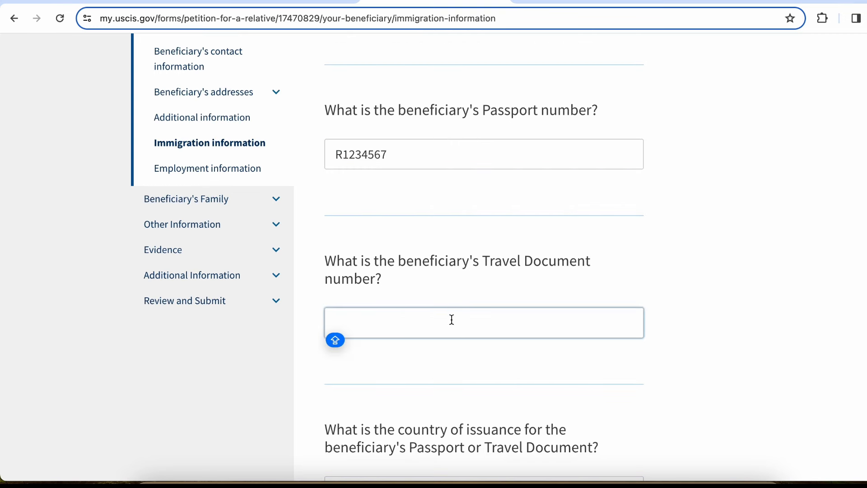
text(R)
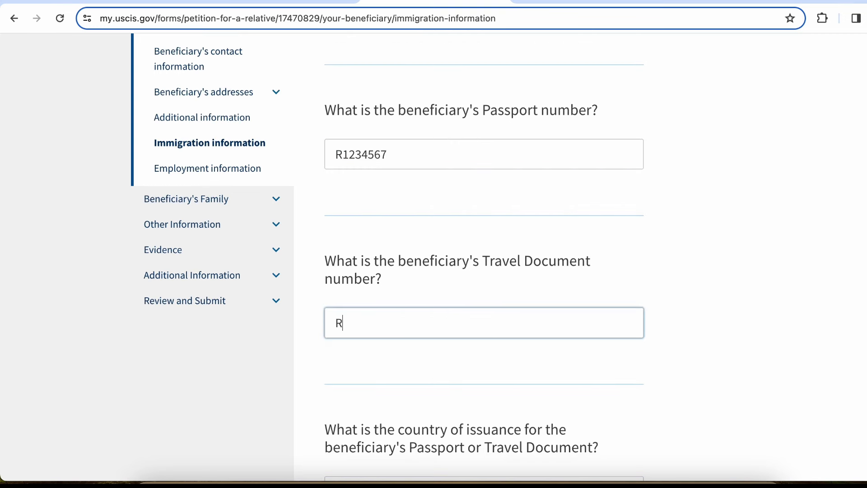
text(1234567)
scroll(454, 302, down, 6)
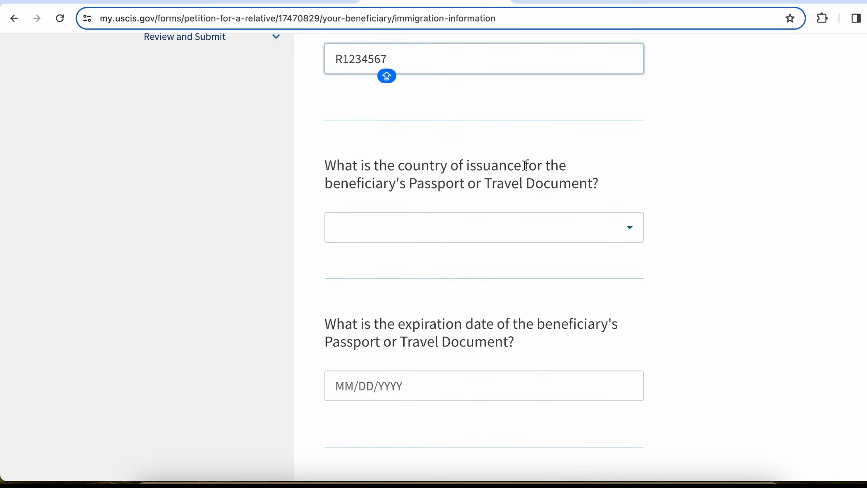
Set the passport's issuing country to India and its expiration date to 12/31/2030
click(517, 226)
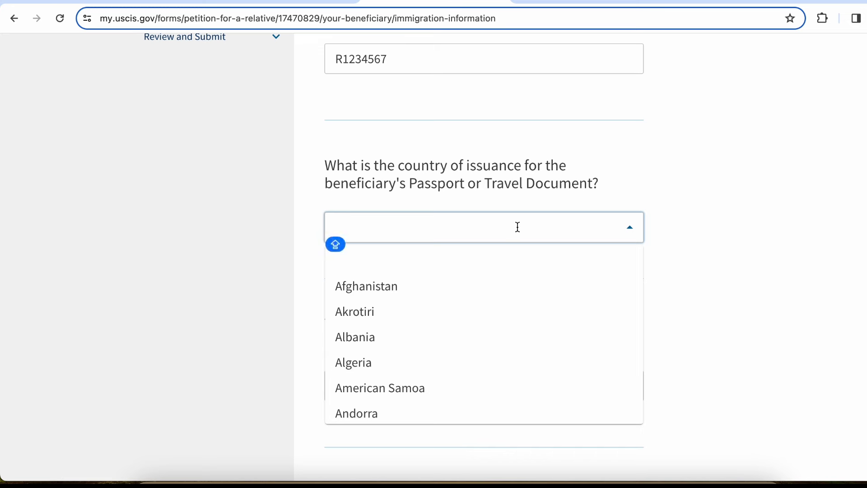
text(INDIA)
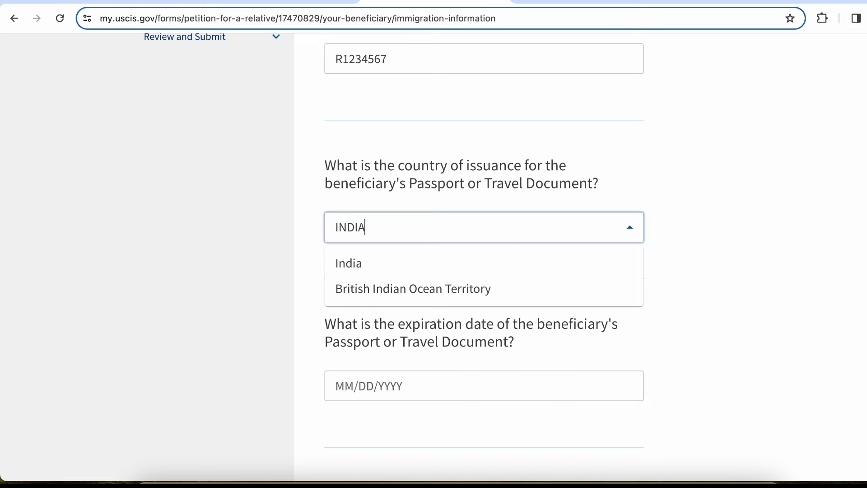
click(532, 265)
scroll(532, 262, down, 3)
click(519, 283)
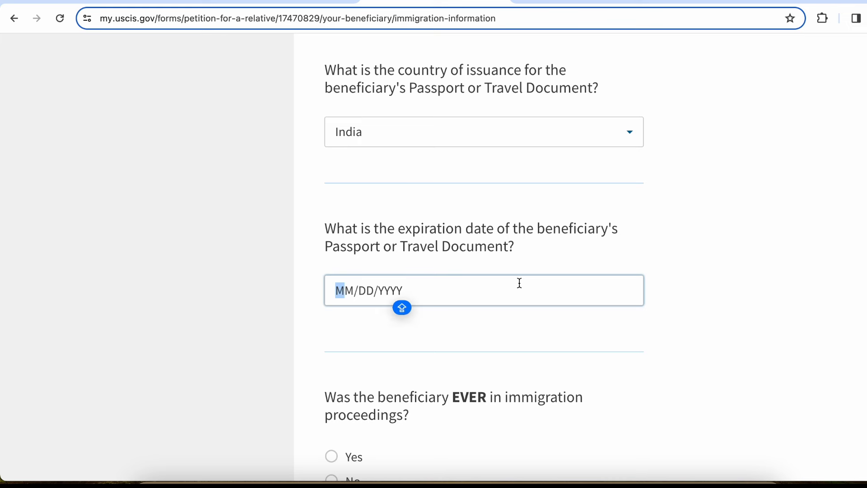
text(112)
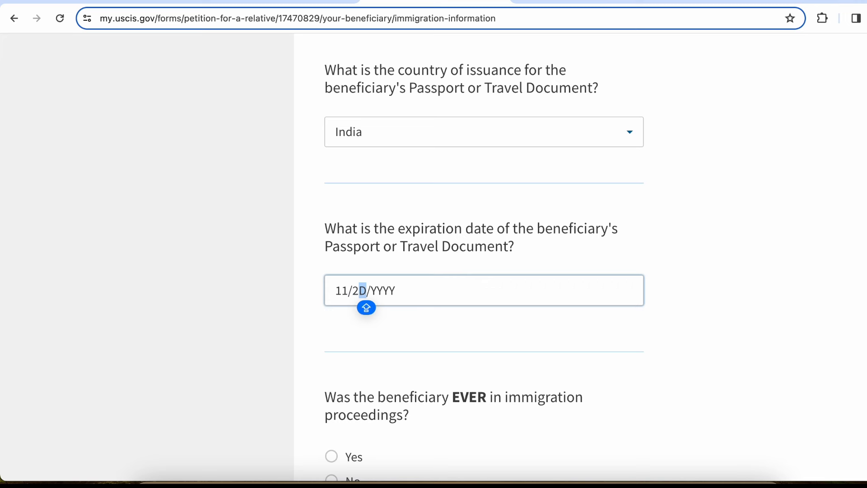
key(BackSpace)
text(12)
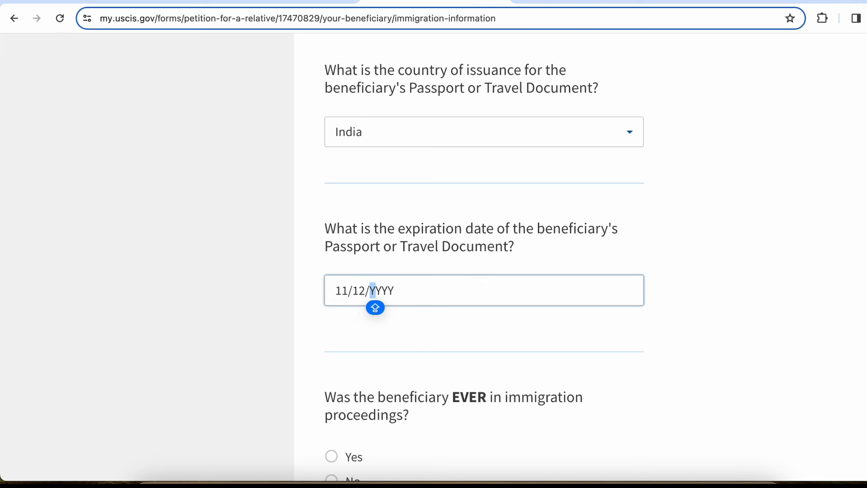
key(BackSpace)
key(BackSpace)
key(BackSpace)
key(BackSpace)
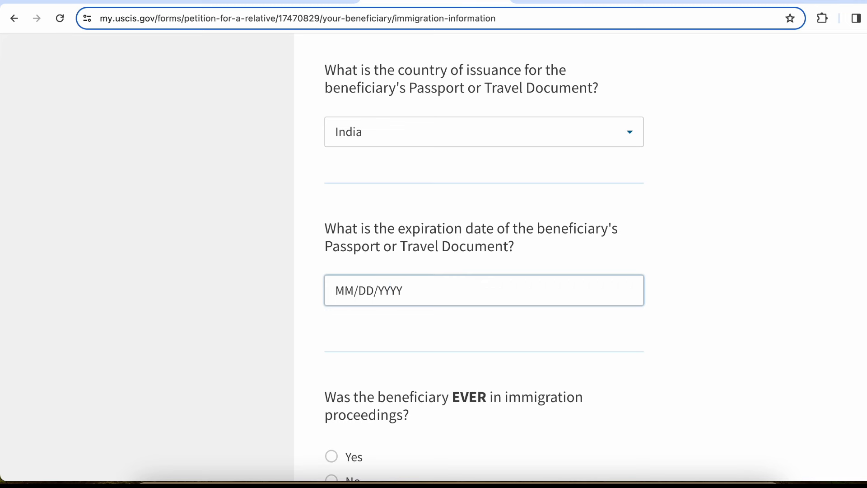
text(12/31/)
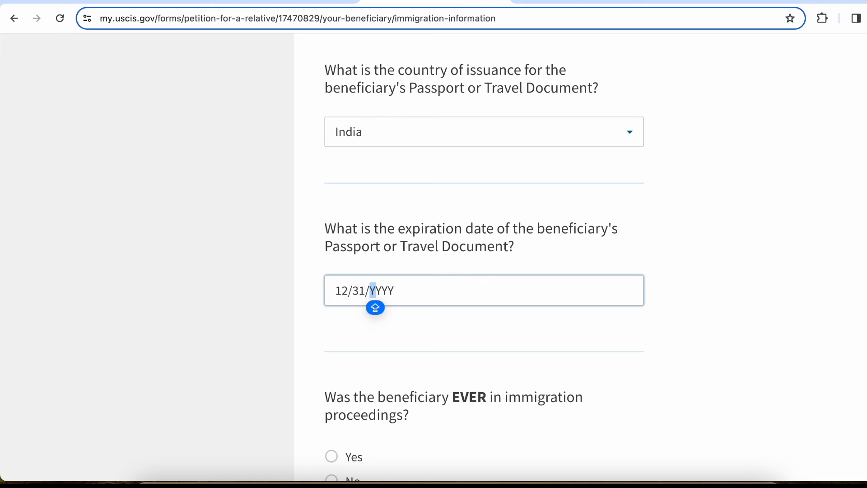
text(20)
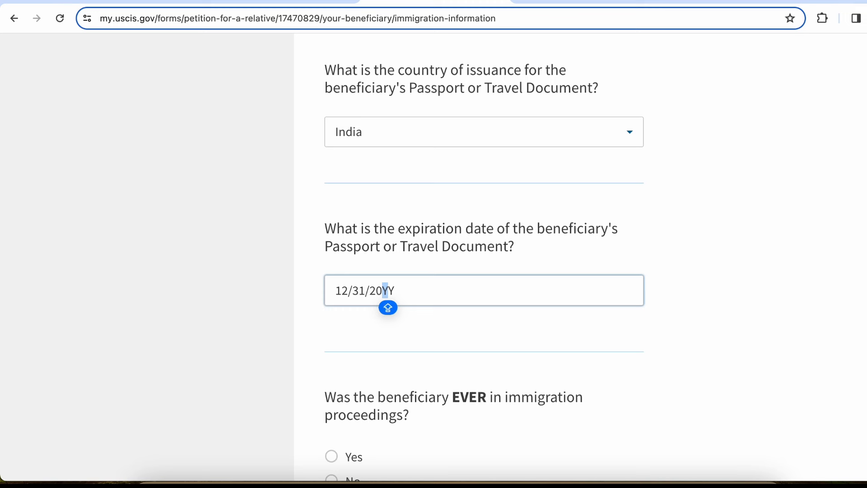
text(30)
Answer No to past immigration proceedings
scroll(595, 275, down, 4)
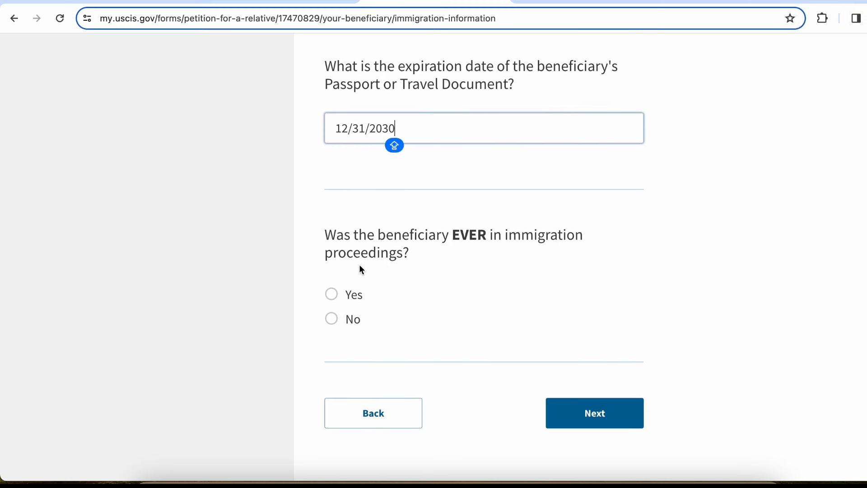
click(338, 295)
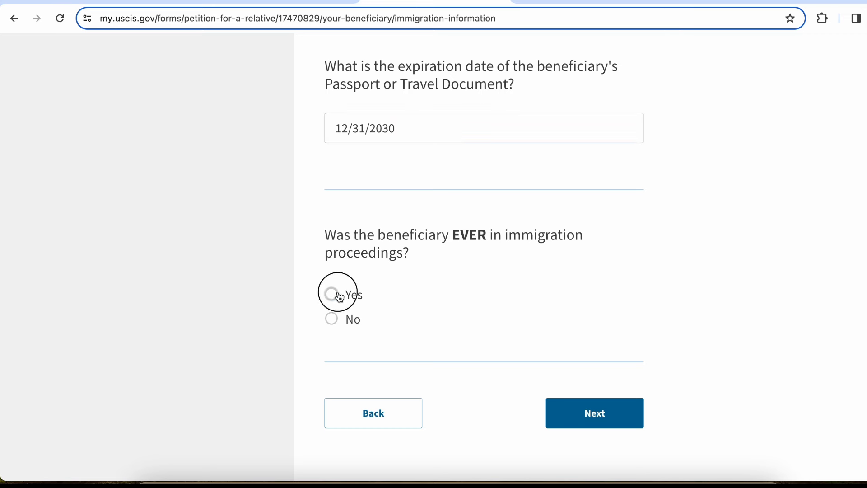
click(337, 326)
Submit the immigration answers and skip the employment information page without filling it
click(605, 410)
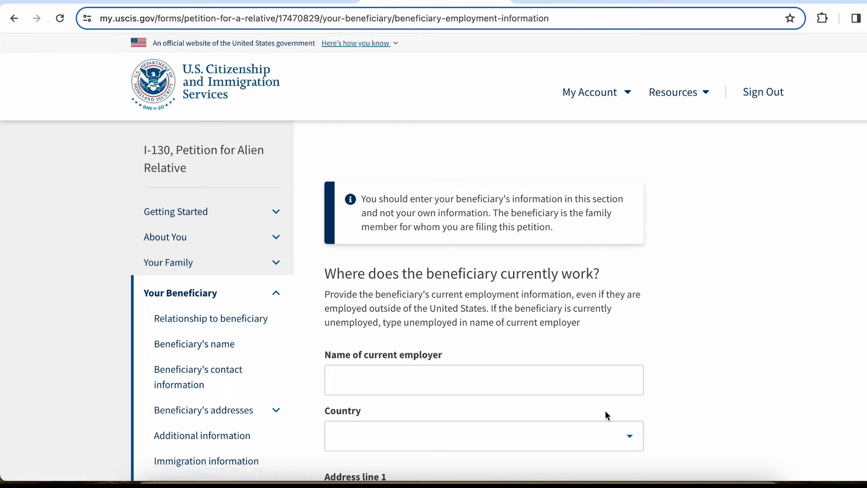
scroll(593, 320, down, 7)
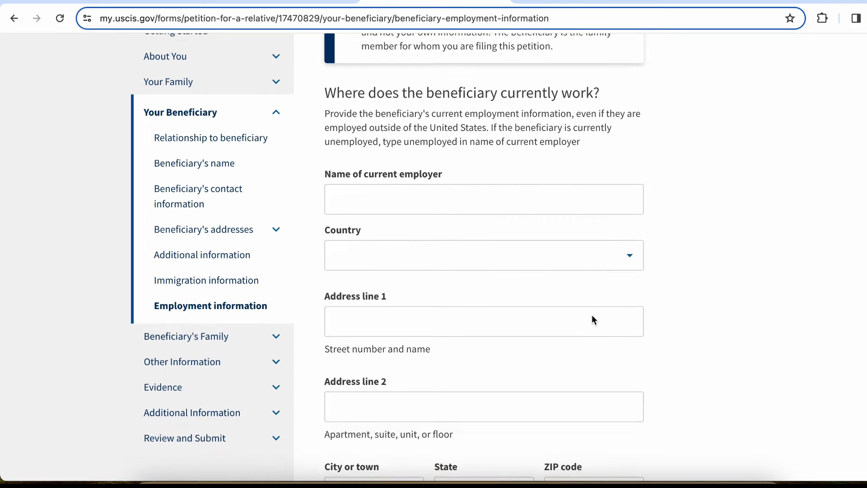
scroll(592, 303, up, 3)
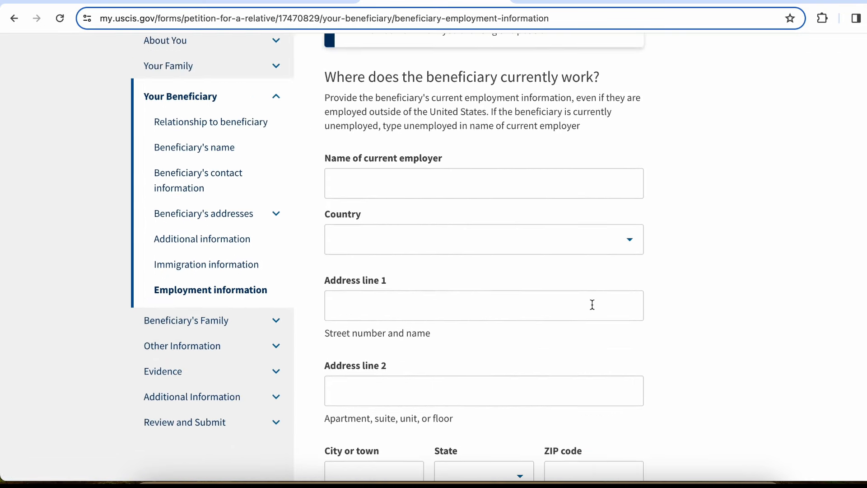
scroll(592, 304, up, 1)
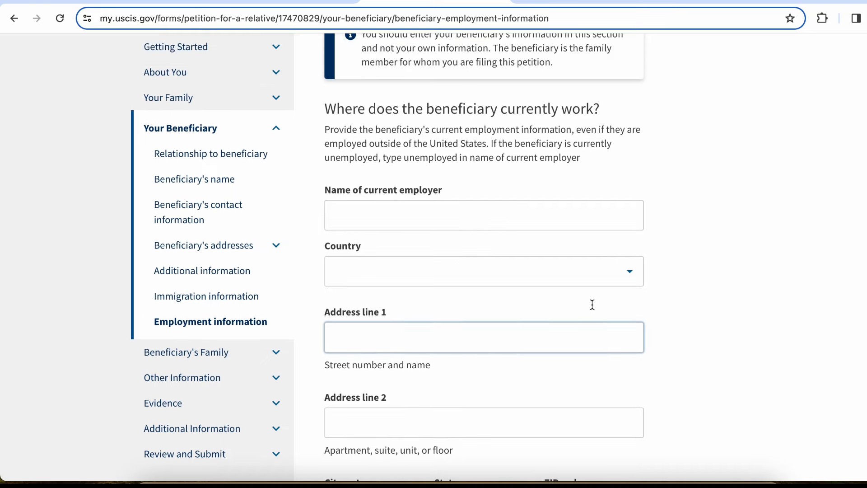
scroll(592, 305, down, 4)
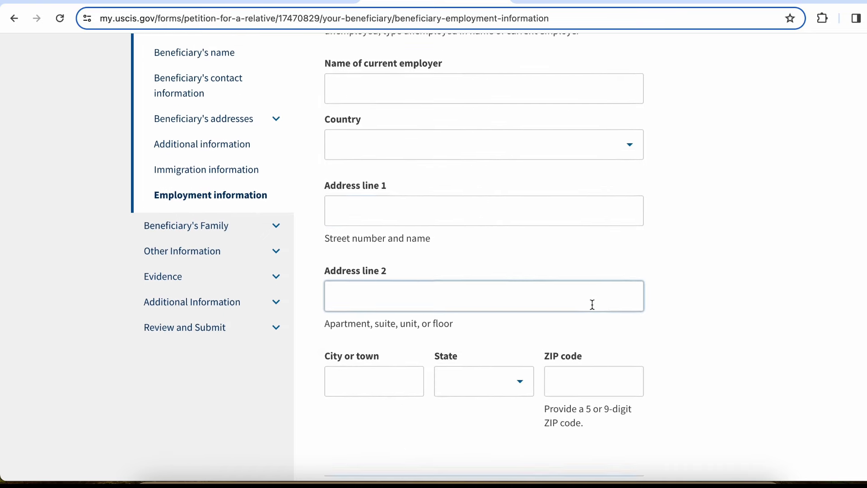
scroll(592, 304, down, 3)
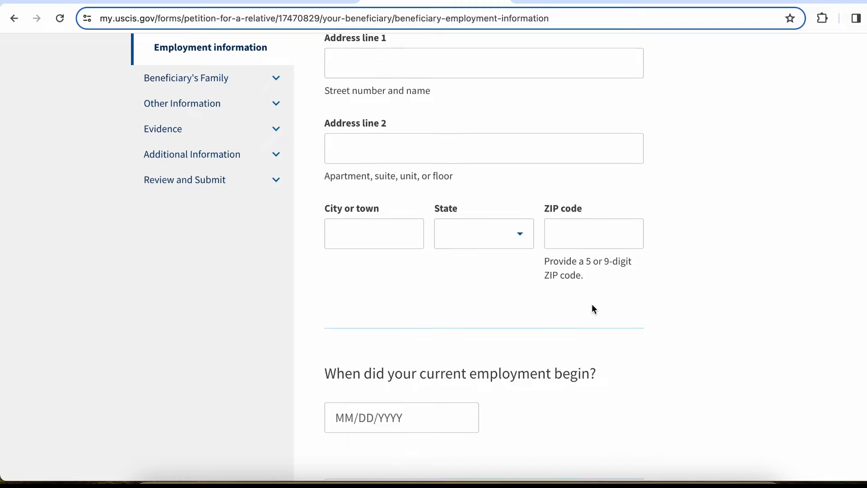
scroll(592, 307, down, 3)
click(605, 348)
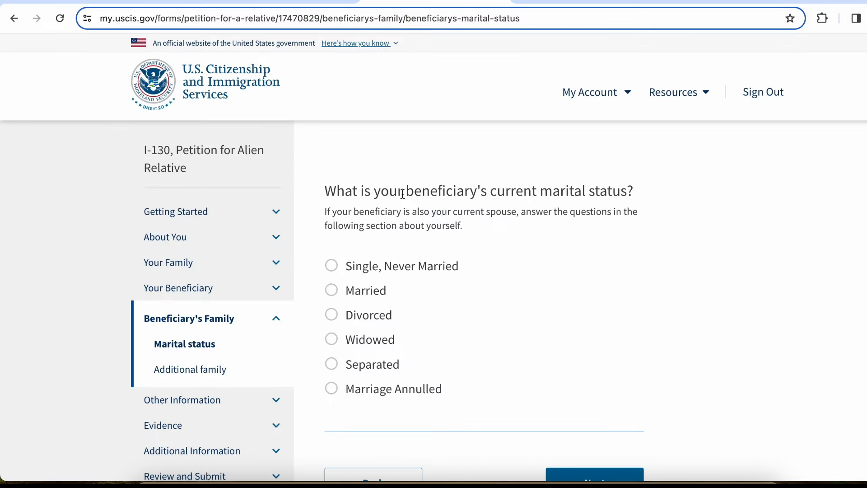
Mark the beneficiary as Married, married 1 time, and continue
drag(403, 193, 562, 192)
click(562, 192)
click(360, 299)
scroll(360, 294, down, 6)
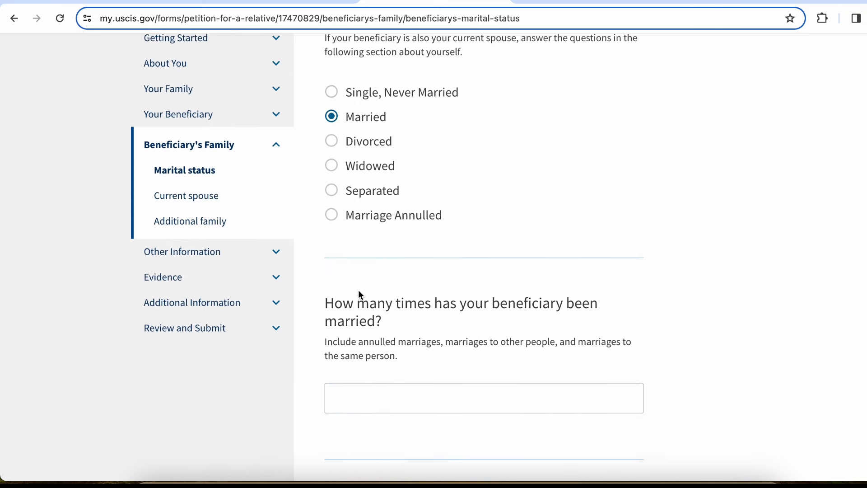
click(353, 260)
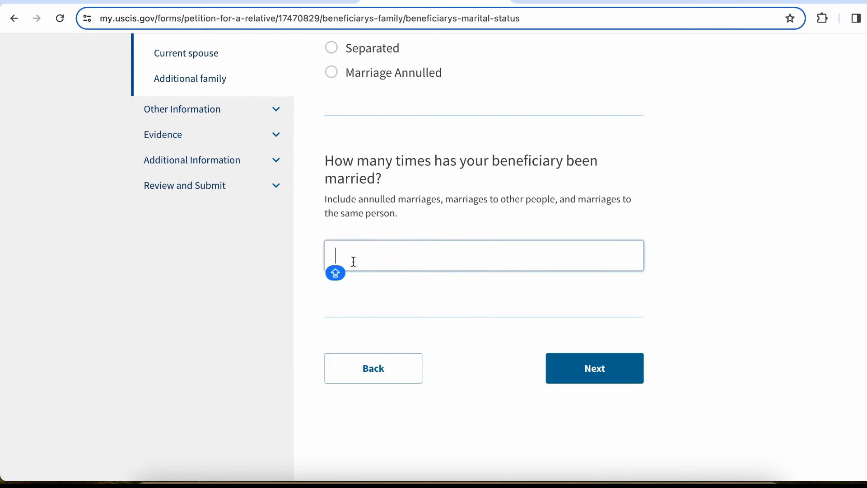
text(1)
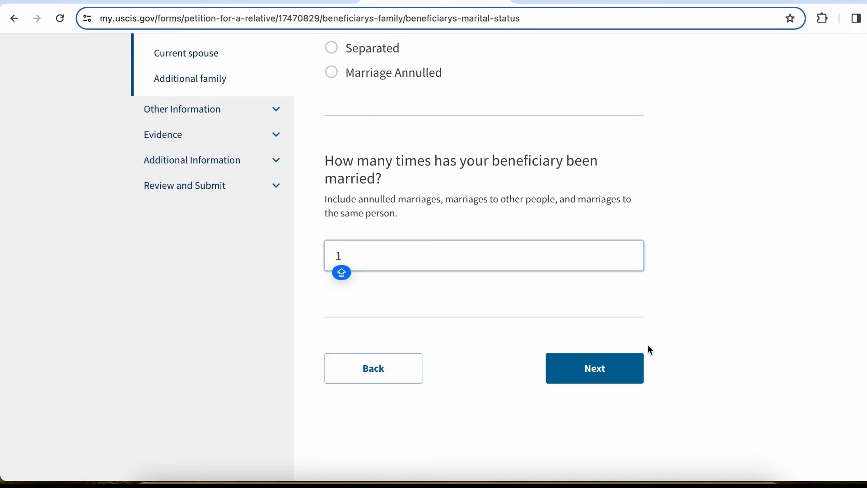
click(613, 381)
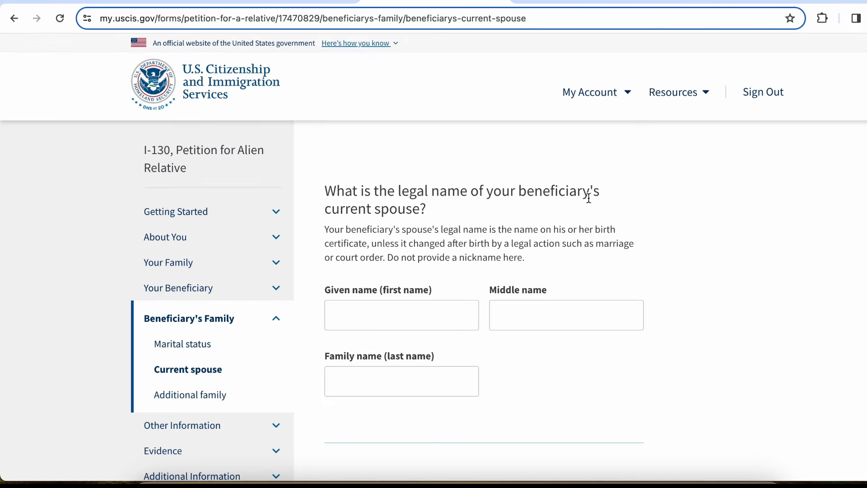
Enter the spouse's given and family names and the marriage date 01/01/2009
click(403, 312)
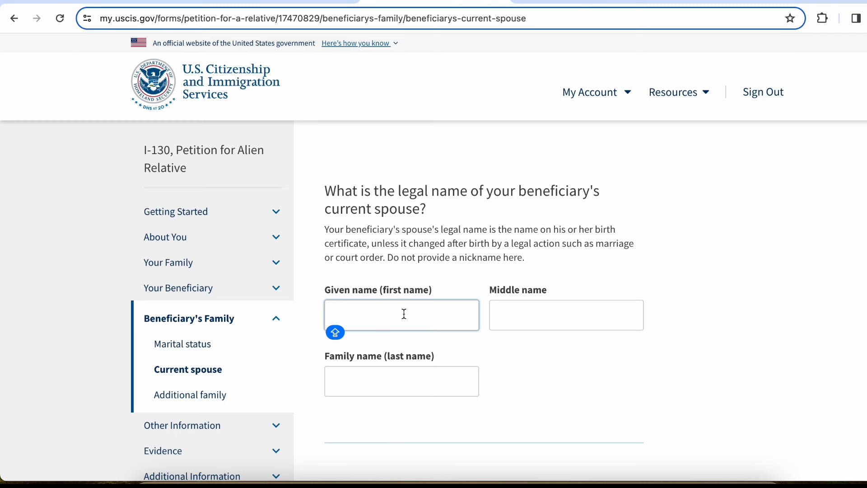
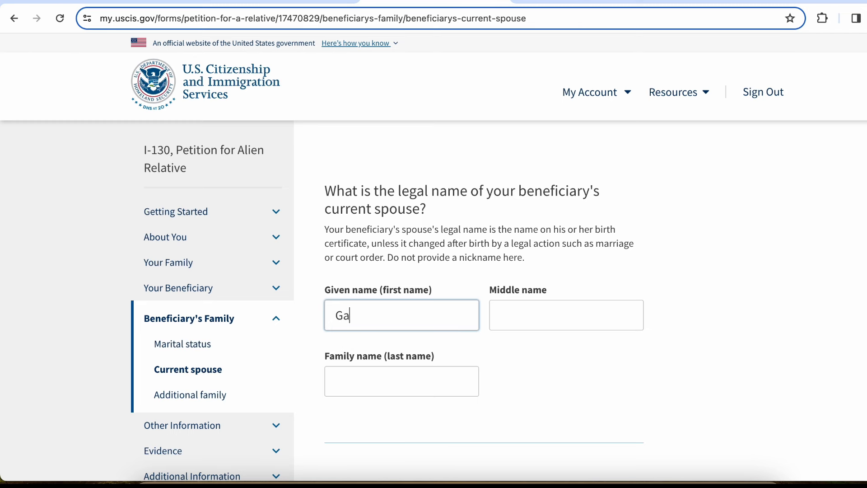
key(Tab)
key(Tab)
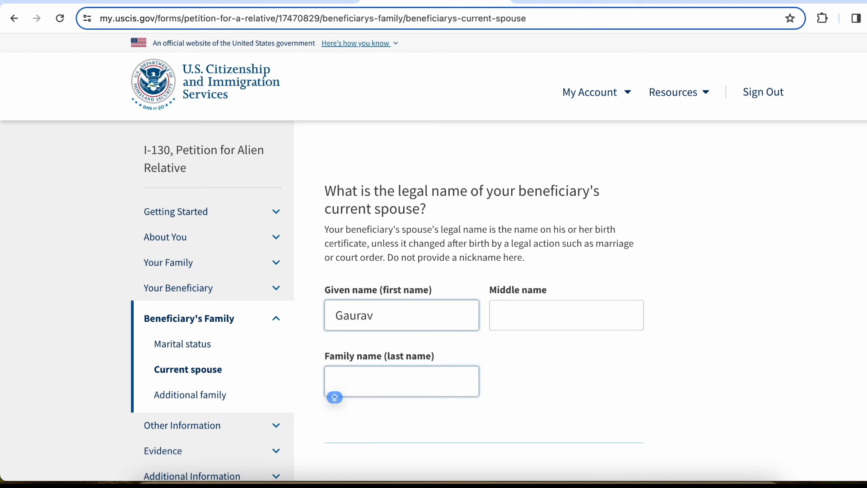
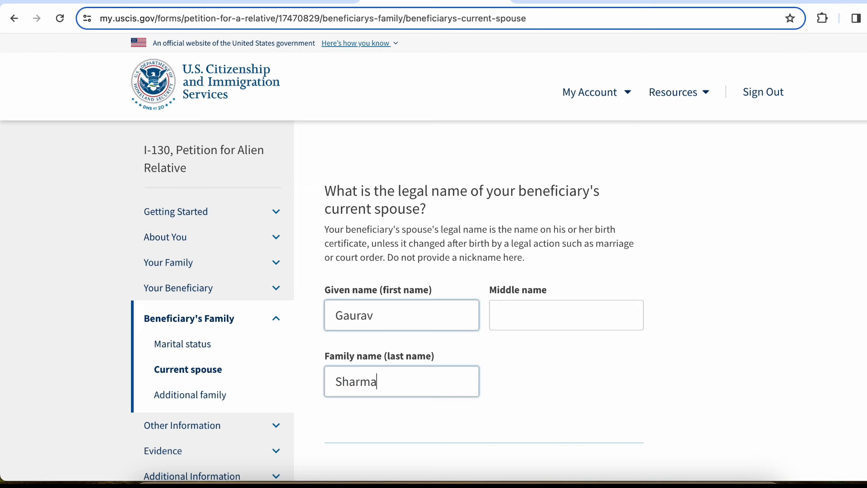
scroll(266, 281, down, 6)
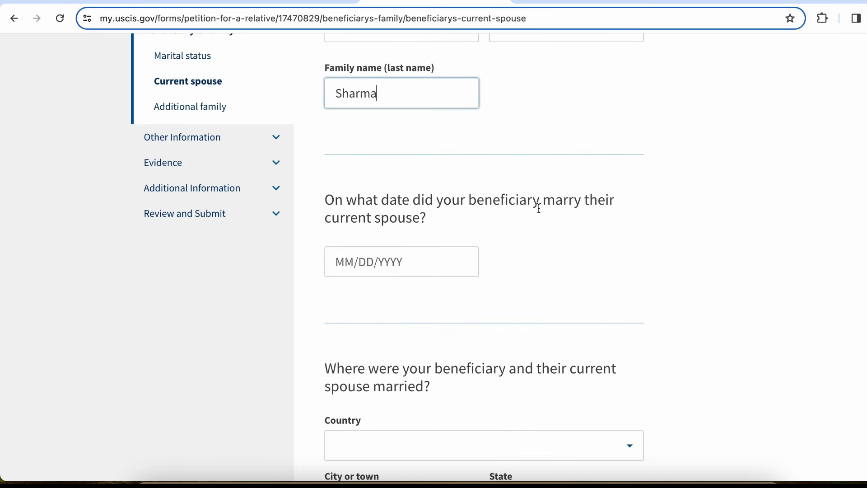
click(339, 263)
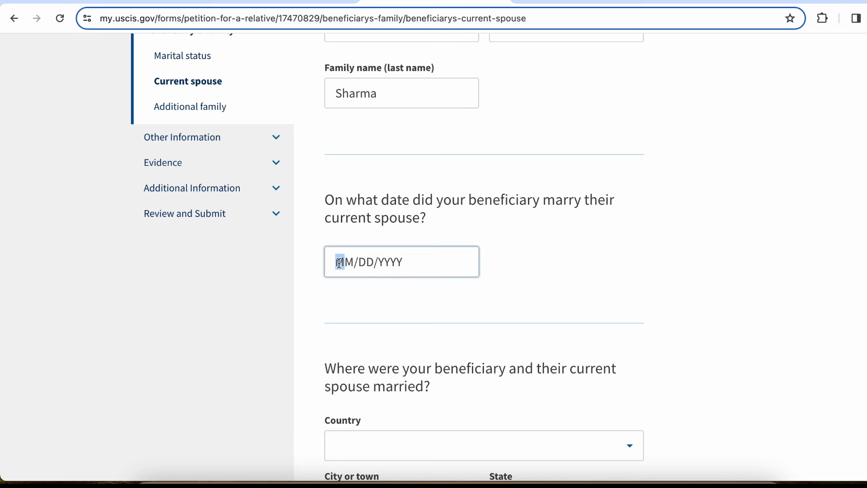
text(01/01/)
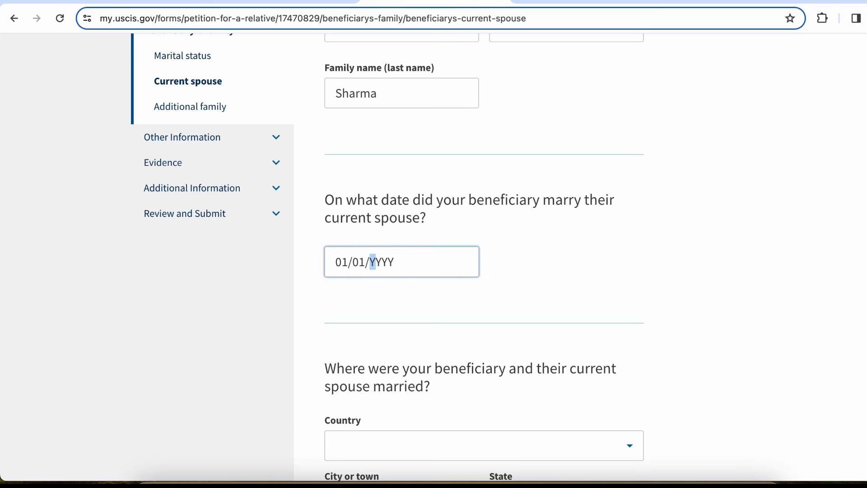
text(2009)
Set the marriage place to New Delhi, New Delhi, India and continue
scroll(417, 229, down, 5)
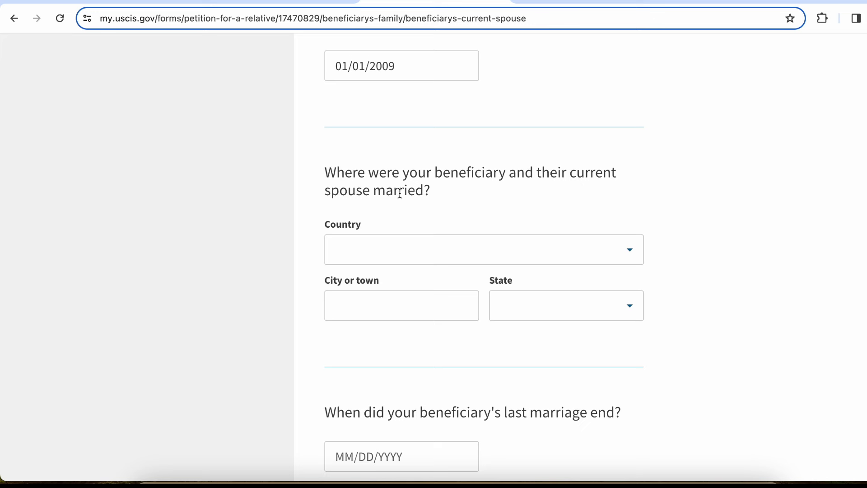
click(430, 250)
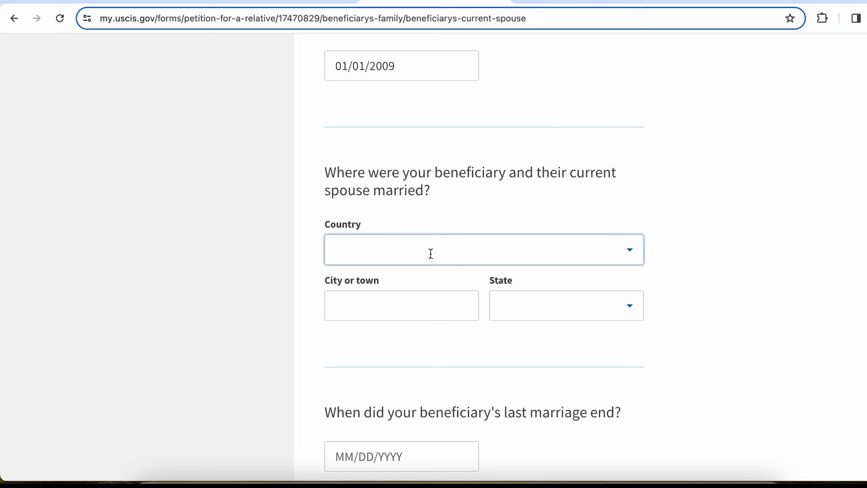
text(indi)
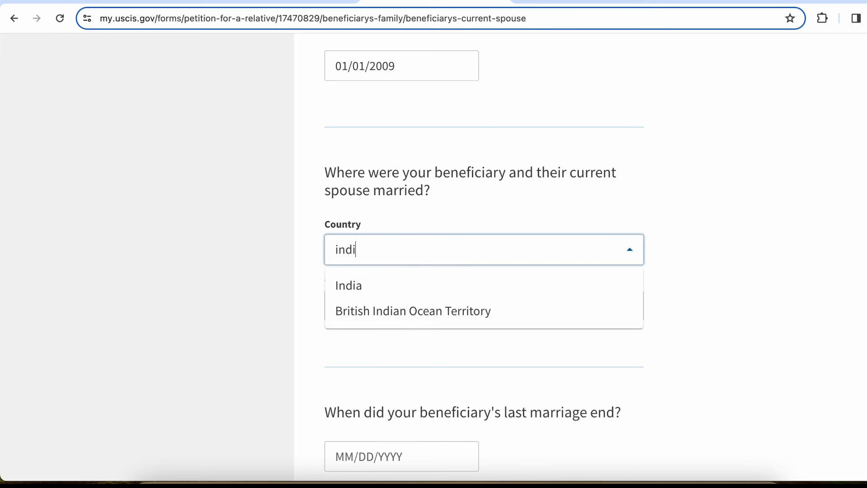
click(440, 293)
click(424, 308)
text(N)
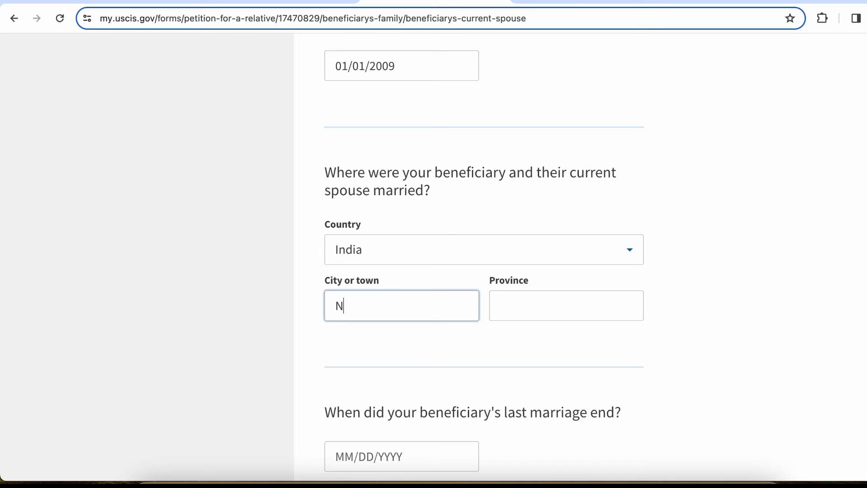
text(ew Delhi)
key(Tab)
text(New)
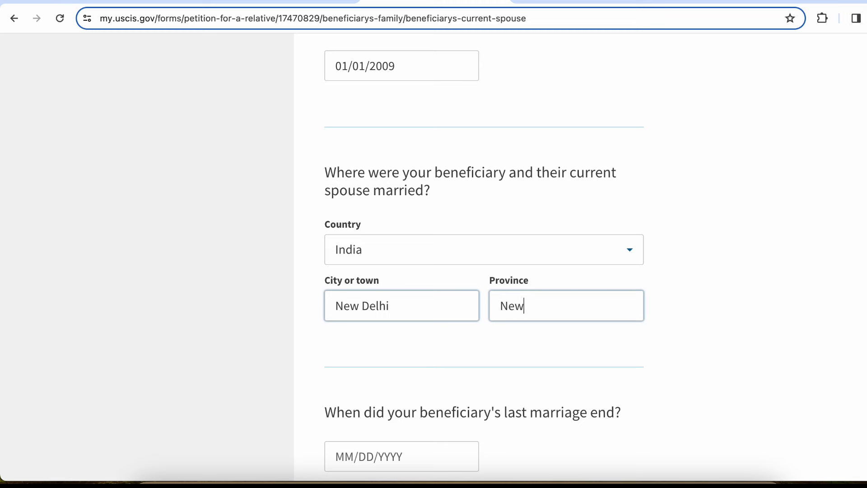
text( Delhi)
scroll(407, 294, down, 5)
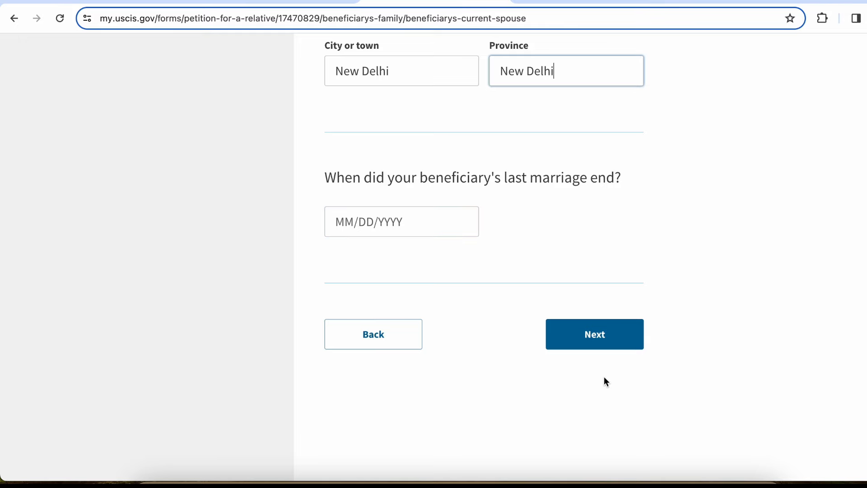
click(606, 338)
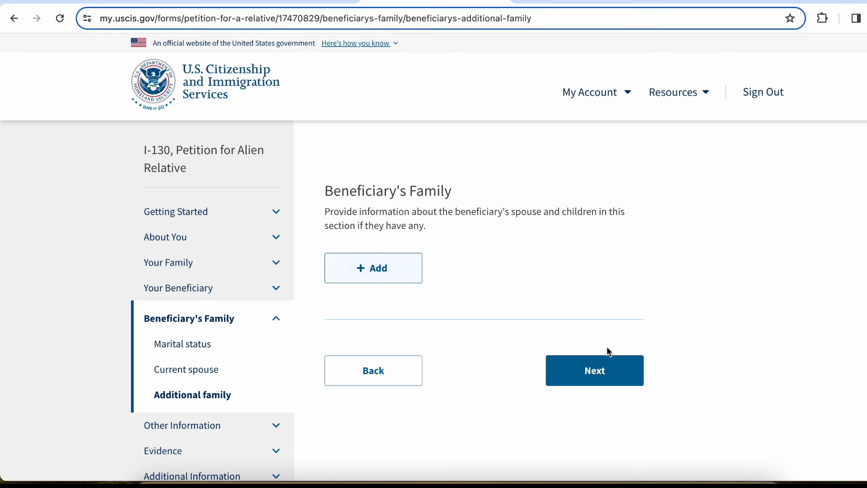
Continue past the Additional family page without adding anyone
click(595, 375)
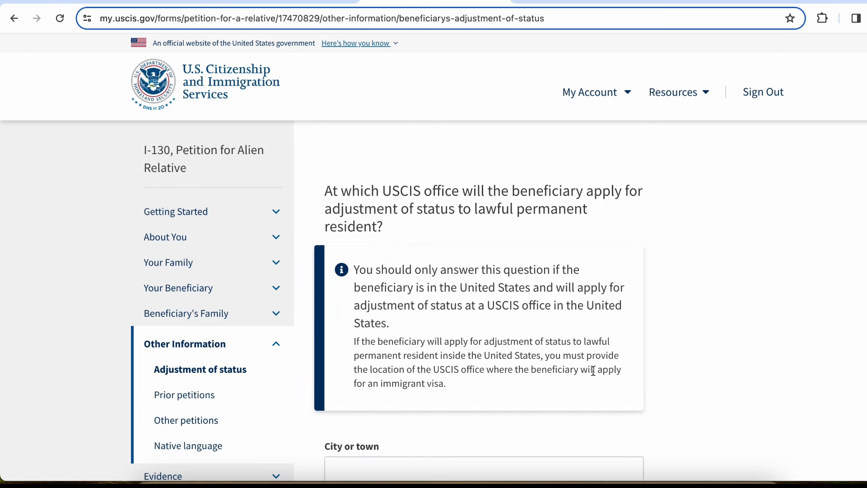
Enter New Delhi as the office city and try Delhi as the state
scroll(592, 370, down, 2)
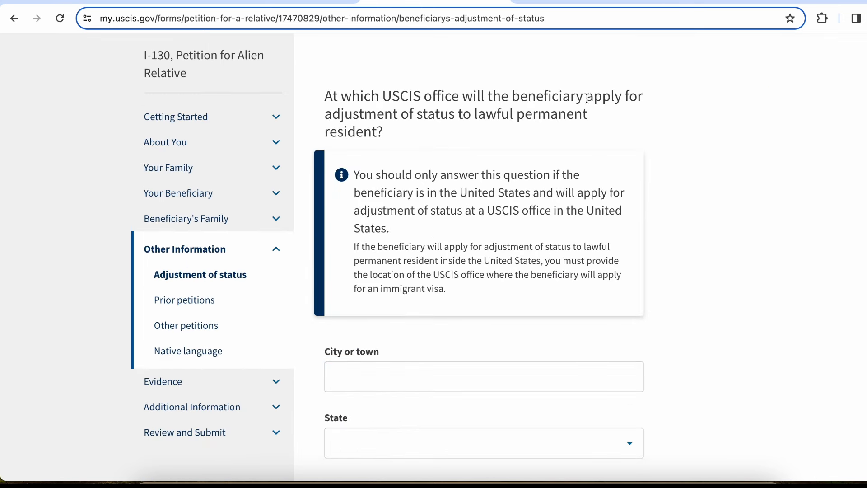
drag(586, 97, 461, 94)
click(460, 94)
scroll(467, 97, down, 2)
text(New D)
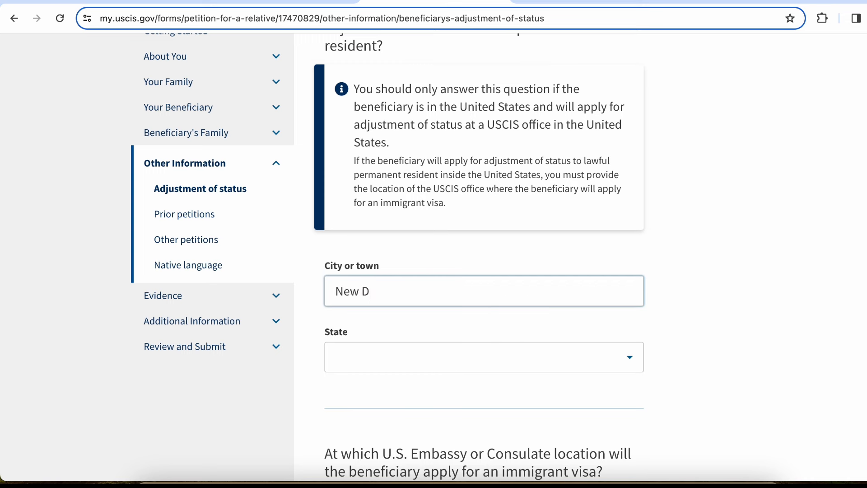
text(elhi)
key(Tab)
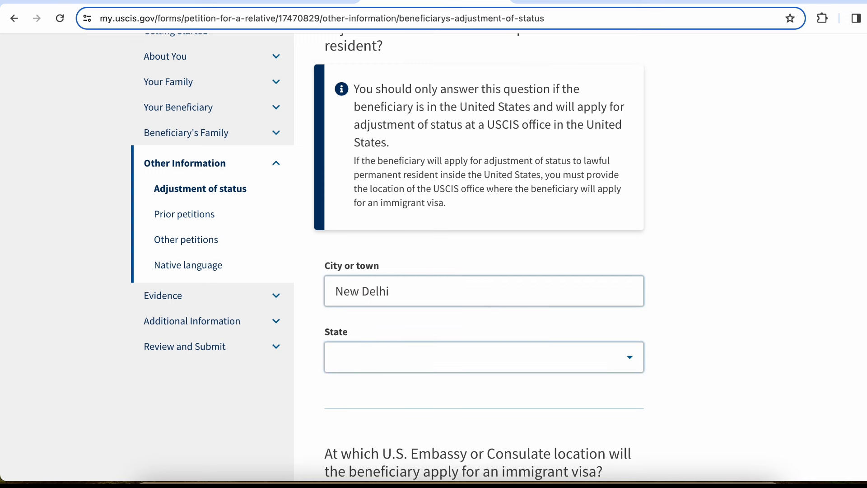
text(Delhi)
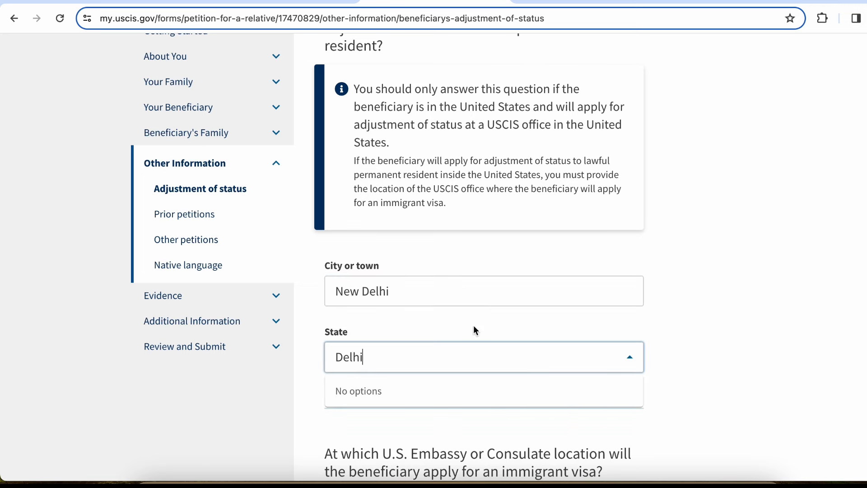
key(BackSpace)
key(BackSpace)
key(BackSpace)
key(BackSpace)
key(BackSpace)
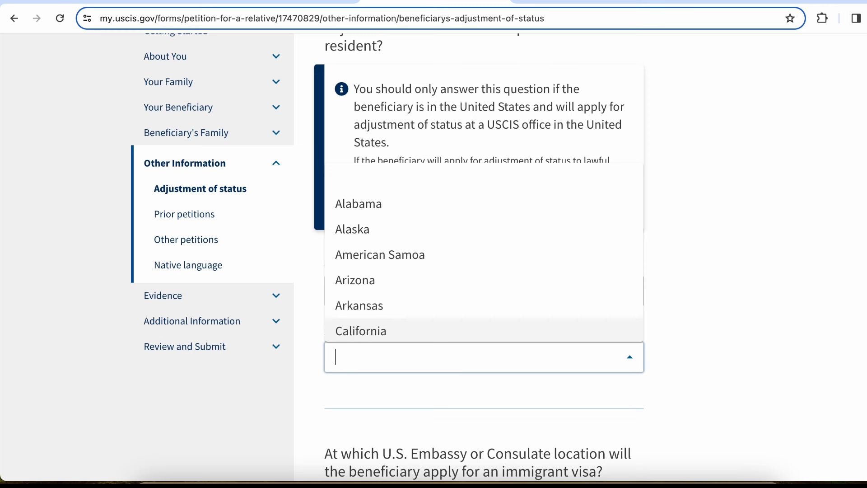
Correct the adjustment office to city New York and state New York
click(719, 293)
click(480, 296)
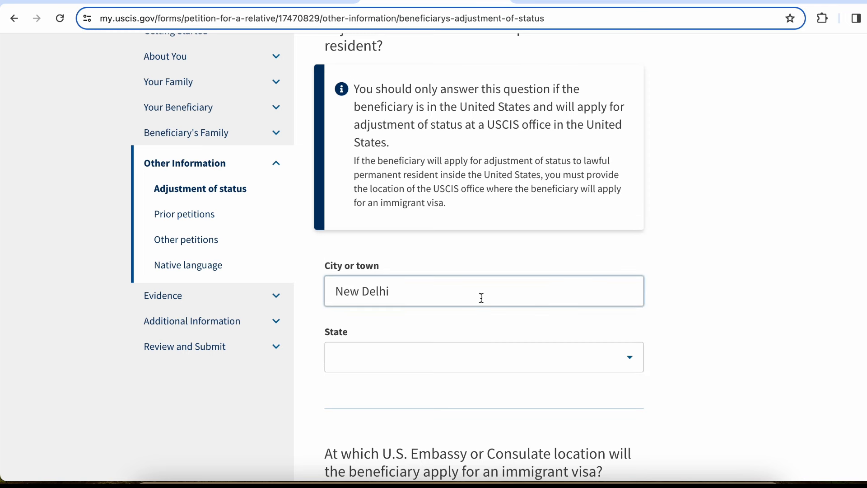
key(BackSpace)
key(BackSpace)
key(BackSpace)
key(BackSpace)
key(BackSpace)
key(BackSpace)
key(BackSpace)
key(BackSpace)
key(BackSpace)
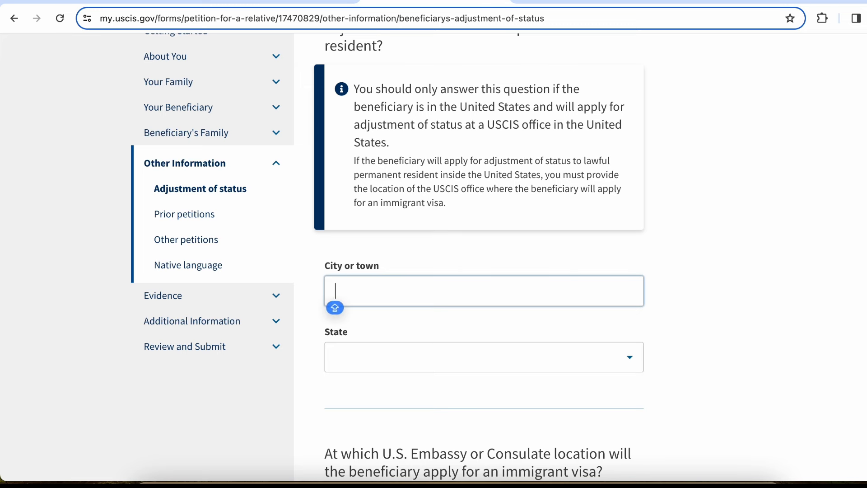
text(New Yoe)
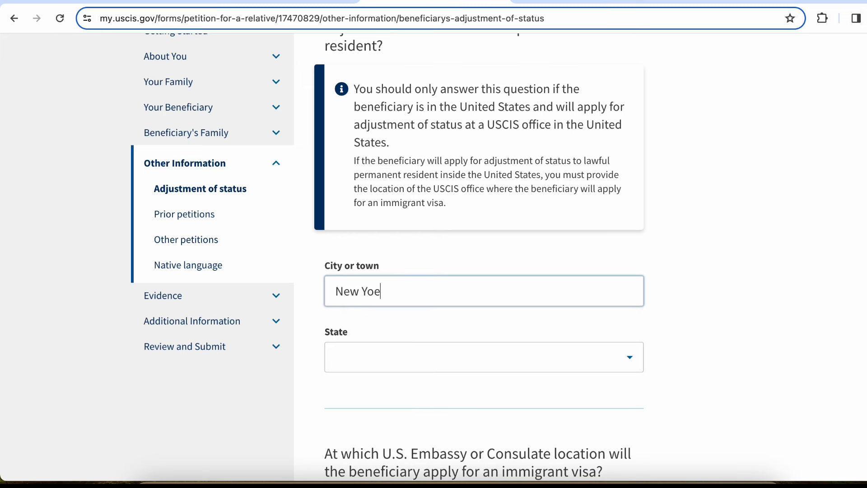
key(BackSpace)
text(rk)
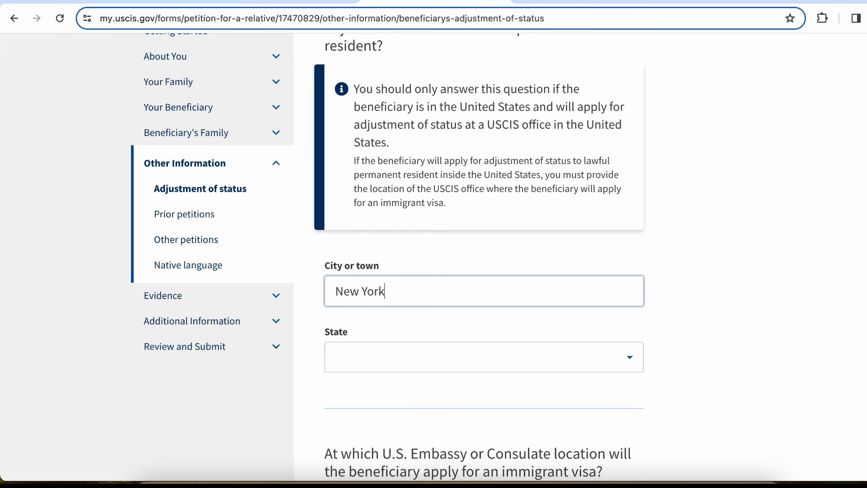
click(453, 354)
text(New)
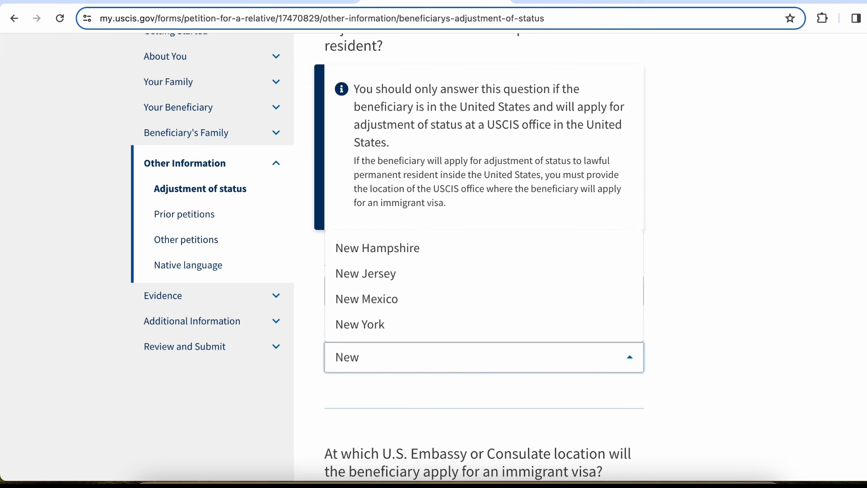
click(426, 325)
click(706, 137)
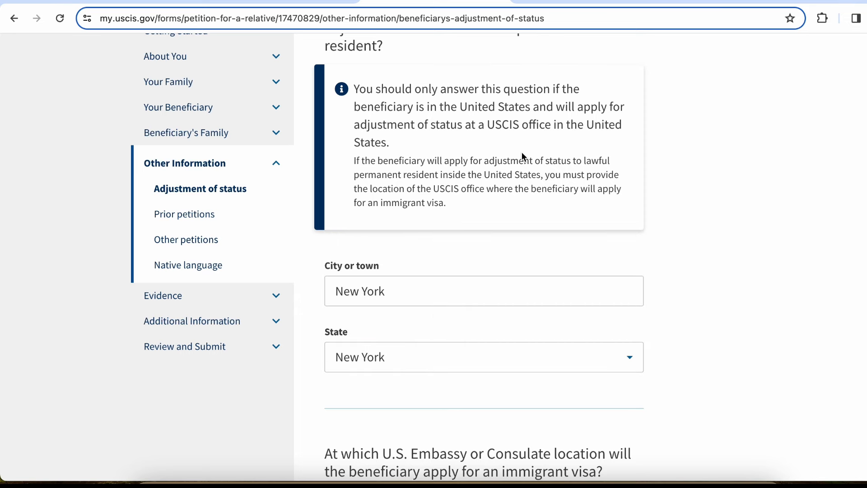
scroll(522, 151, up, 3)
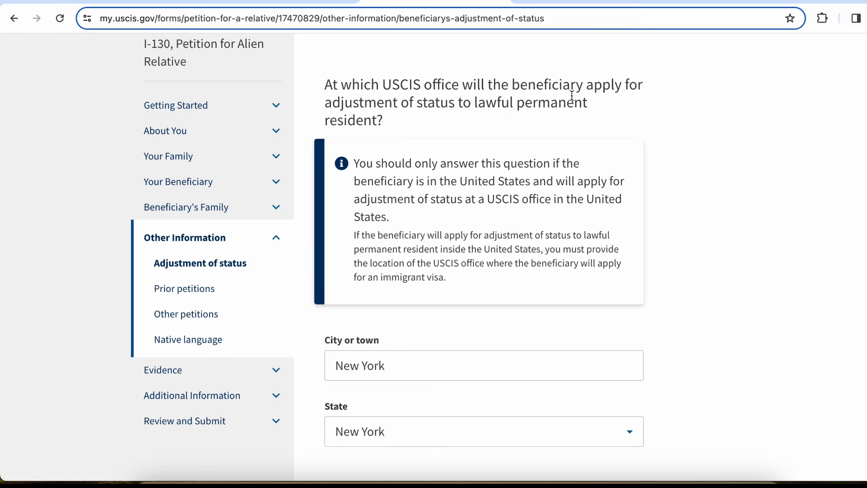
drag(332, 104, 446, 108)
Set the consulate location to India, city New Delhi, province Delhi, and continue
scroll(447, 108, down, 5)
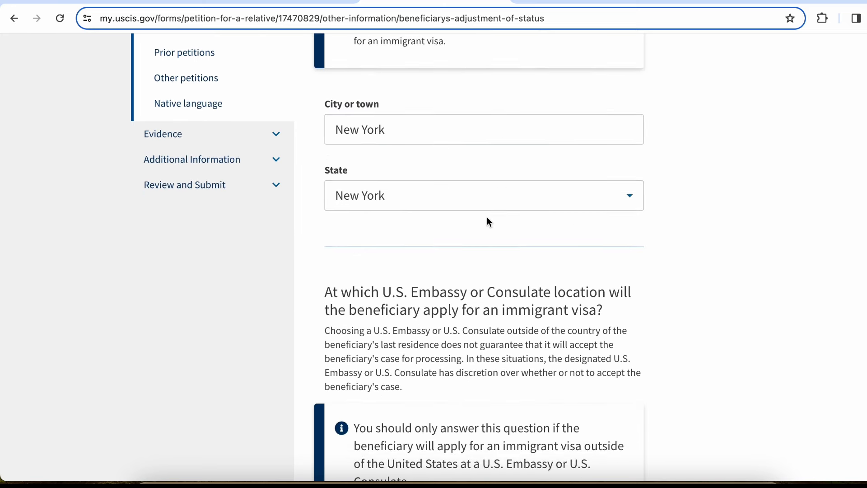
scroll(512, 263, down, 3)
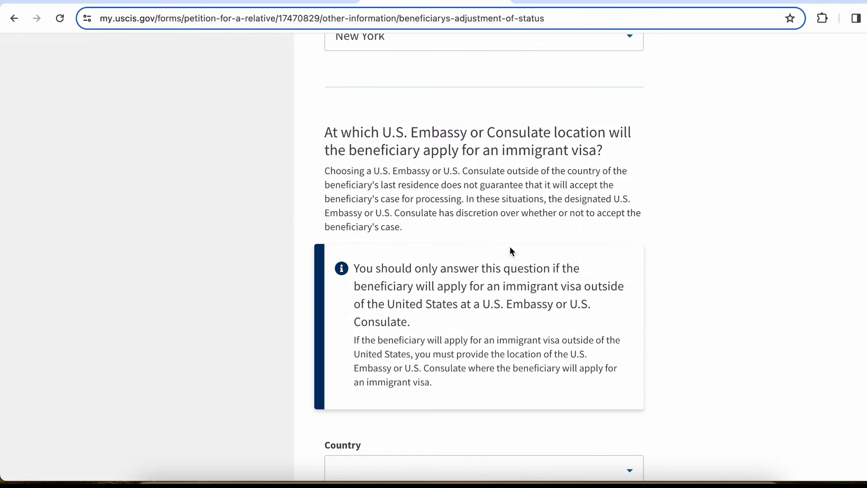
drag(408, 151, 597, 156)
scroll(598, 156, down, 6)
click(479, 200)
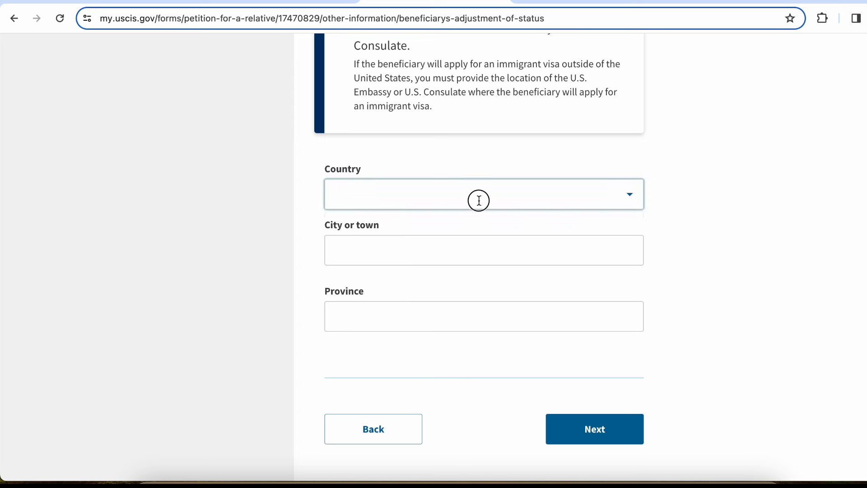
text(ind)
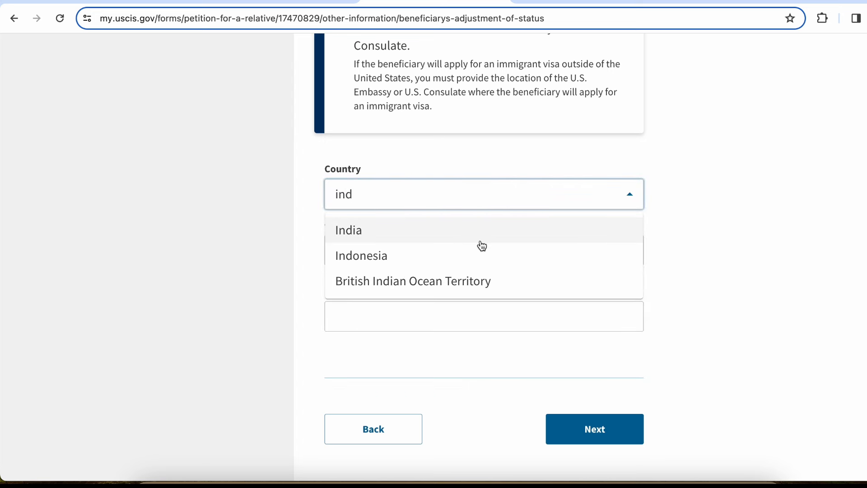
click(480, 234)
click(451, 258)
text(N)
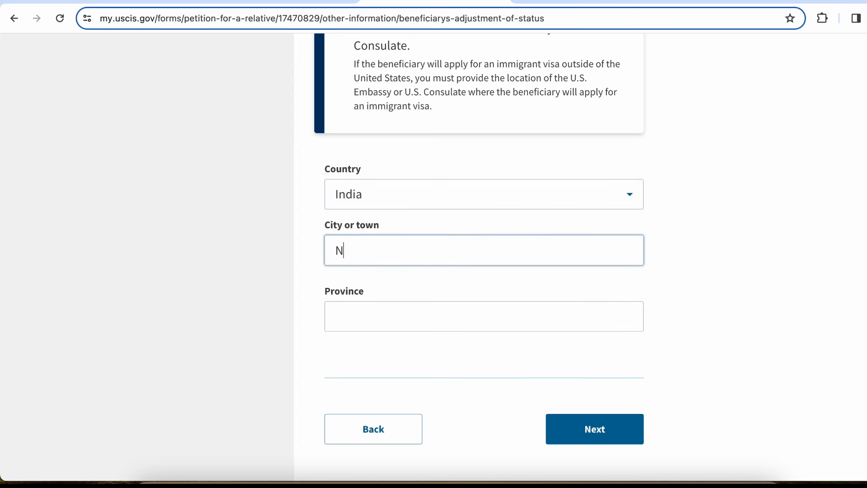
text(ew Delhi)
click(441, 309)
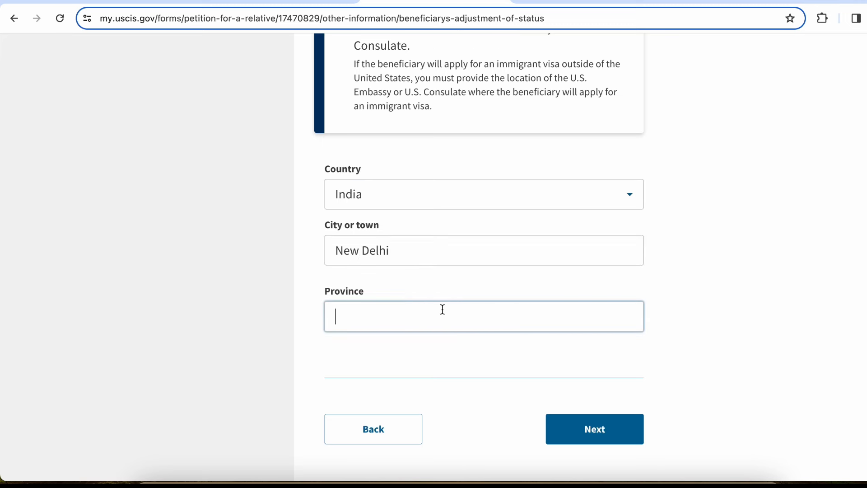
text(Delhi)
click(604, 429)
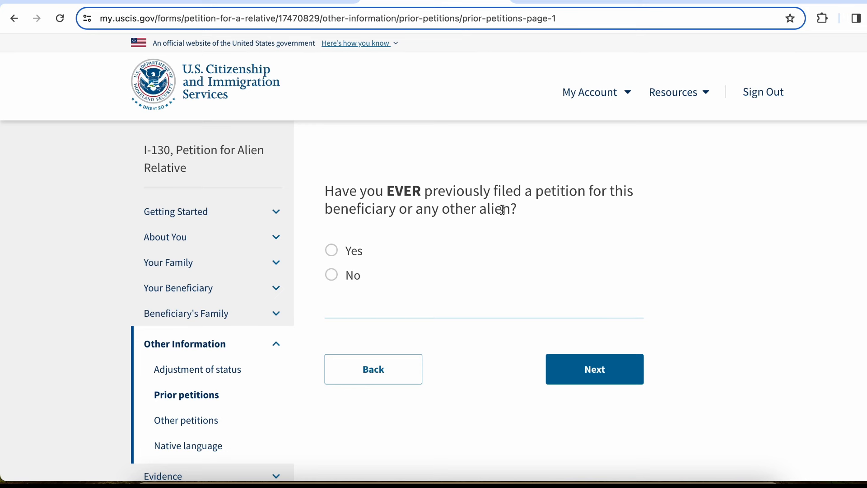
Answer No to filing a previous petition and continue
click(350, 262)
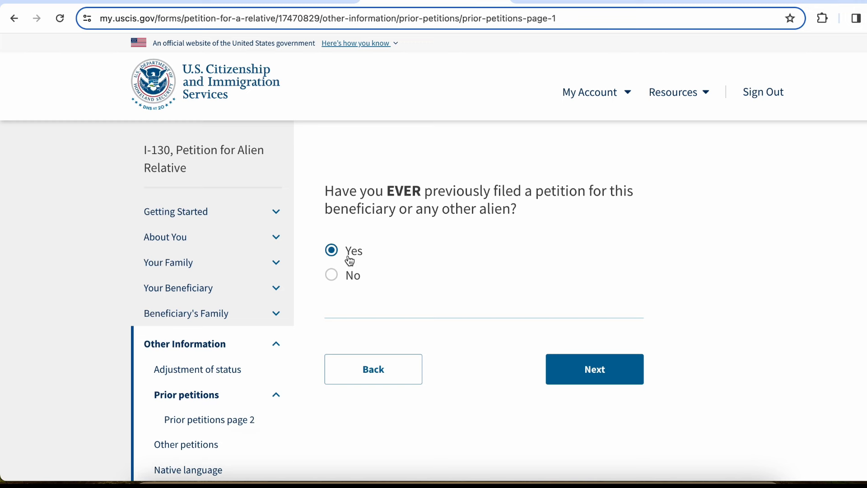
click(334, 276)
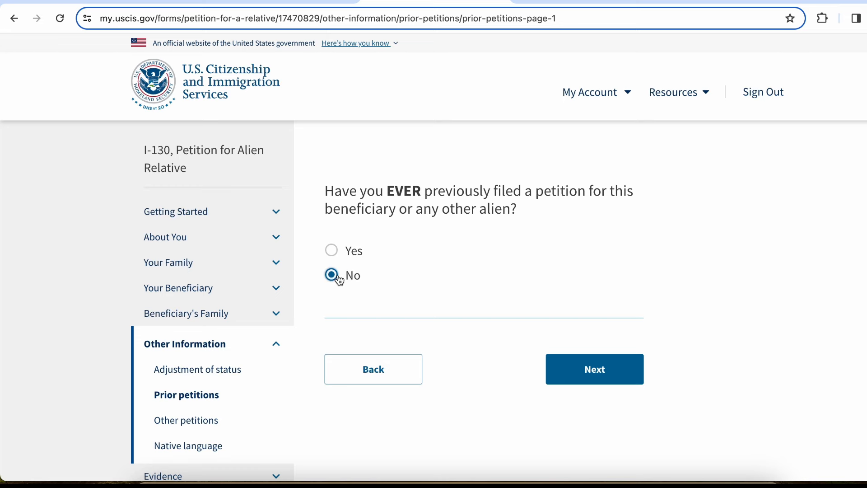
click(595, 368)
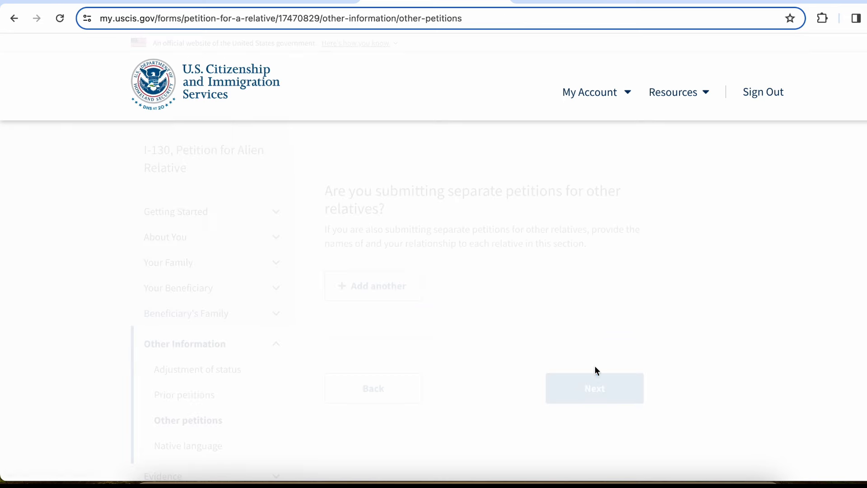
Start and then cancel an other-relative petition entry, leaving the list empty, and continue
scroll(444, 227, down, 1)
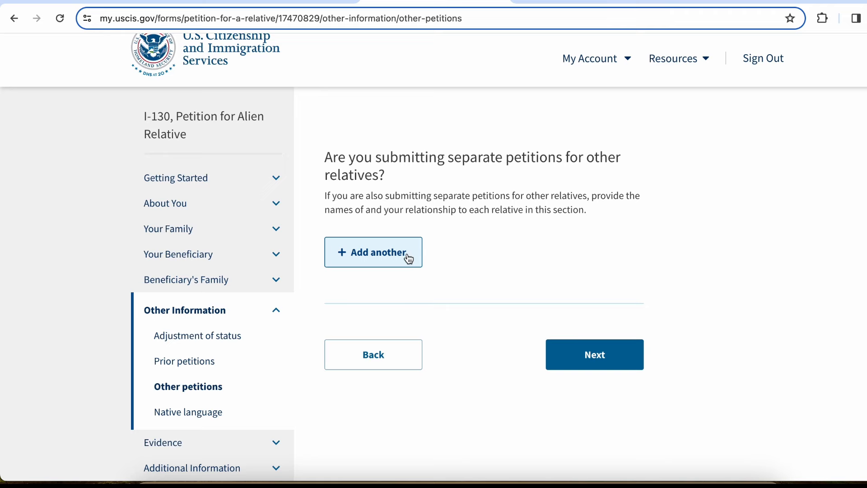
click(408, 255)
click(427, 190)
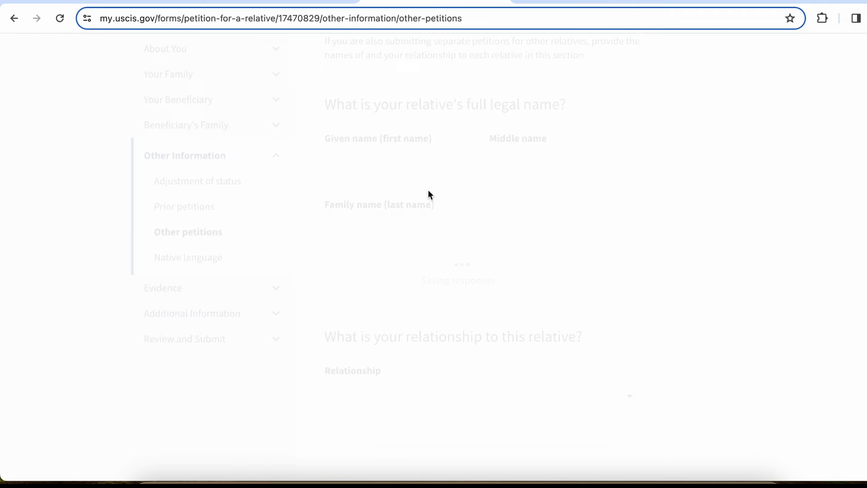
scroll(428, 195, down, 6)
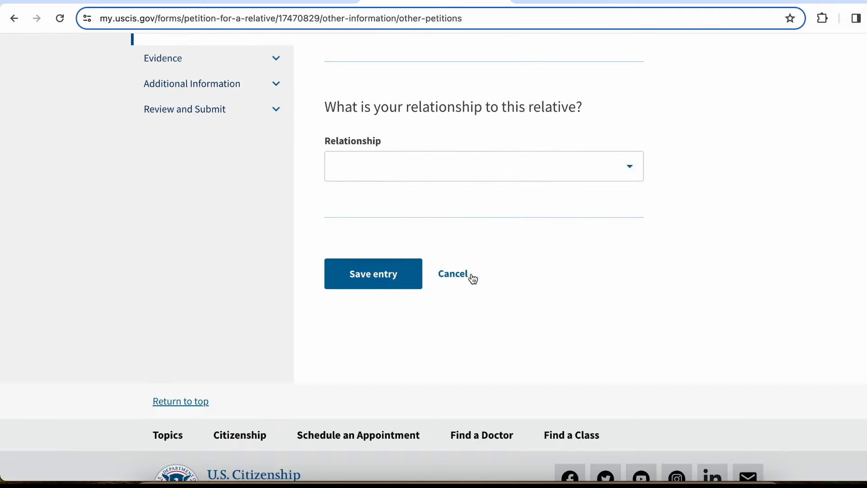
click(457, 279)
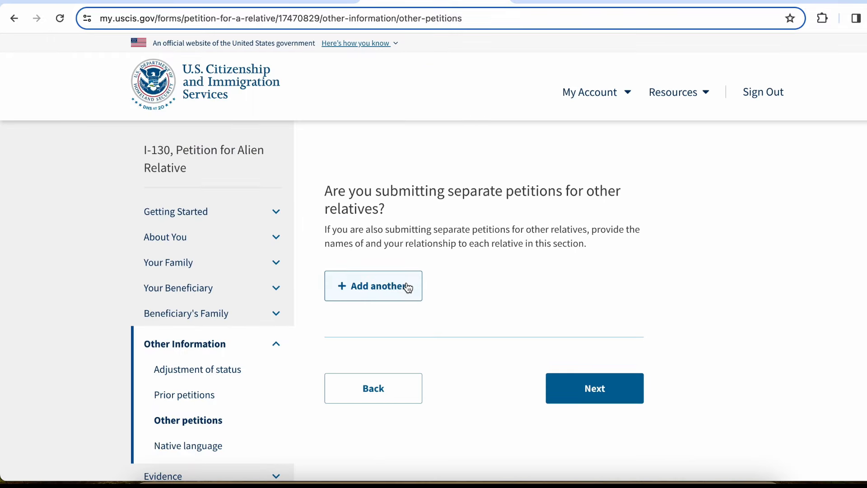
scroll(612, 396, down, 1)
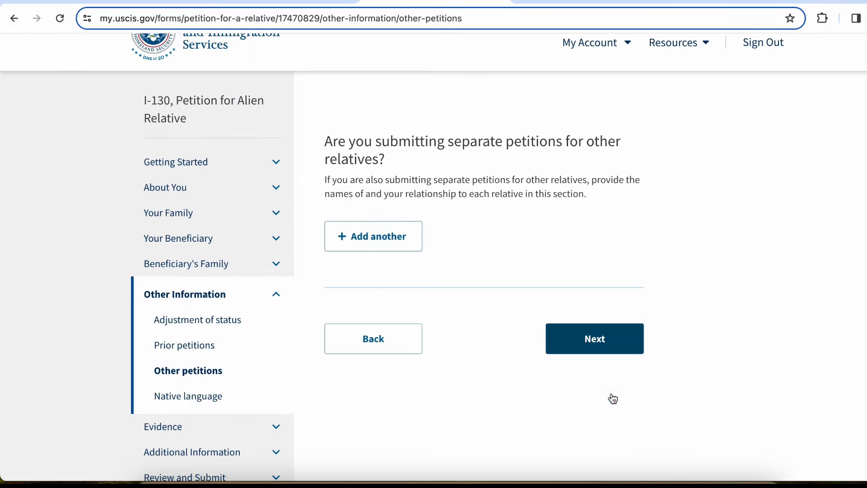
click(599, 338)
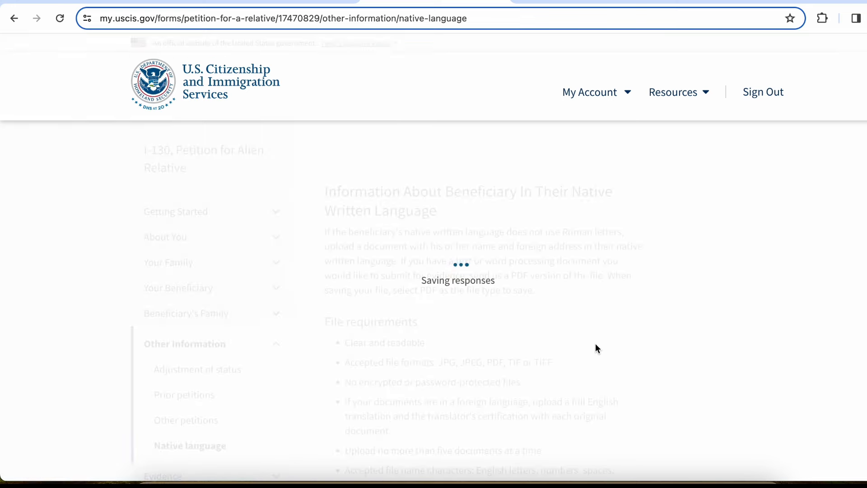
Scroll through the native-language file requirements without uploading anything
scroll(597, 348, down, 4)
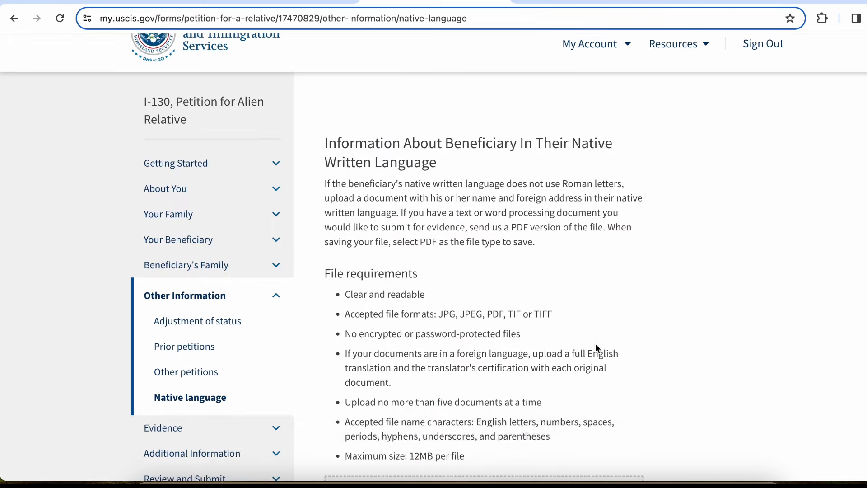
scroll(596, 344, up, 3)
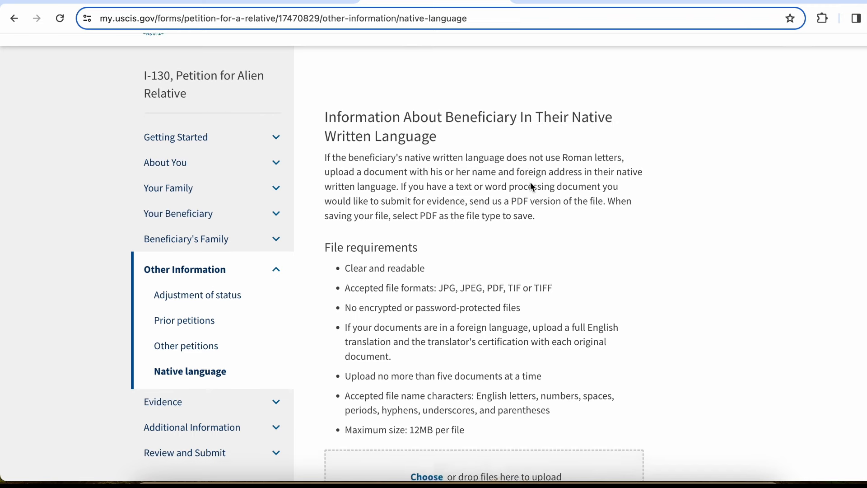
scroll(530, 182, down, 2)
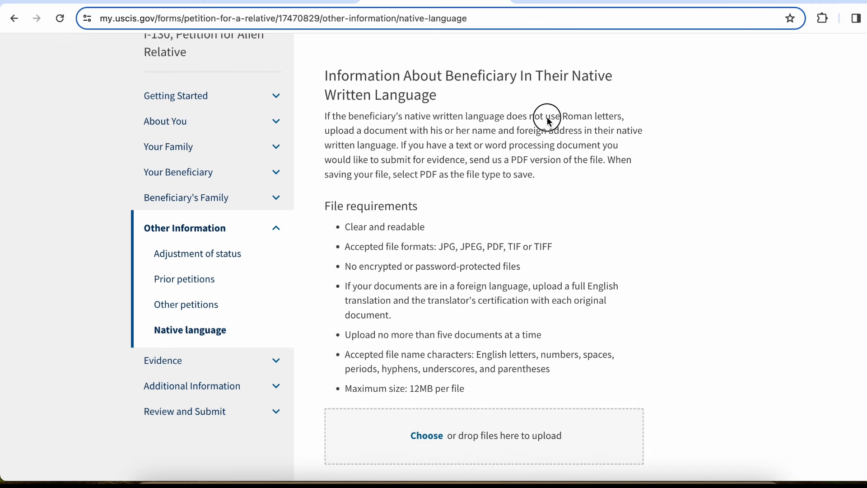
scroll(545, 175, down, 1)
scroll(545, 174, down, 3)
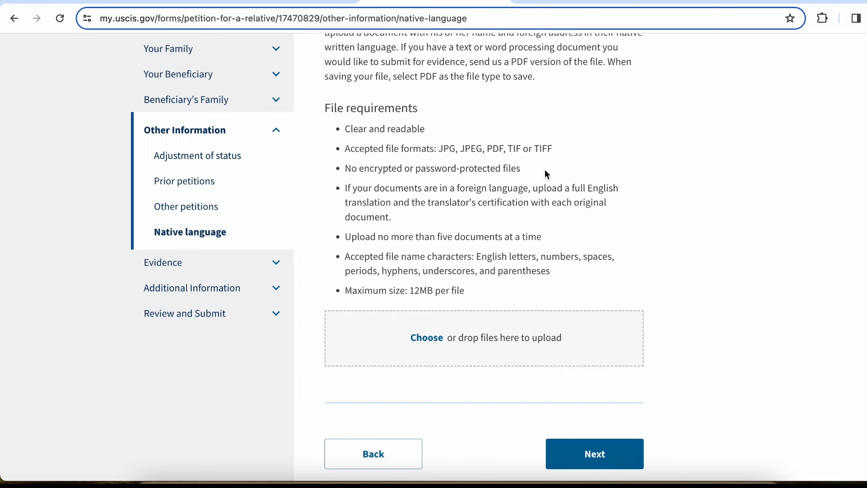
scroll(545, 174, up, 1)
scroll(433, 182, up, 1)
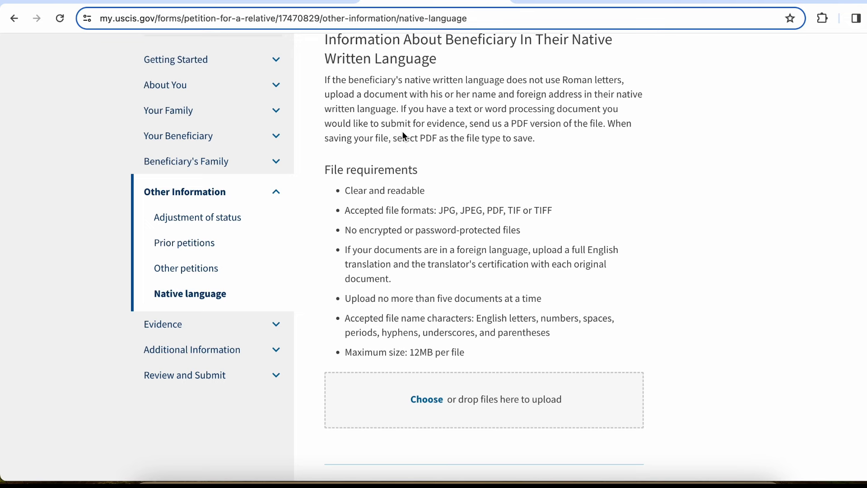
scroll(523, 271, down, 1)
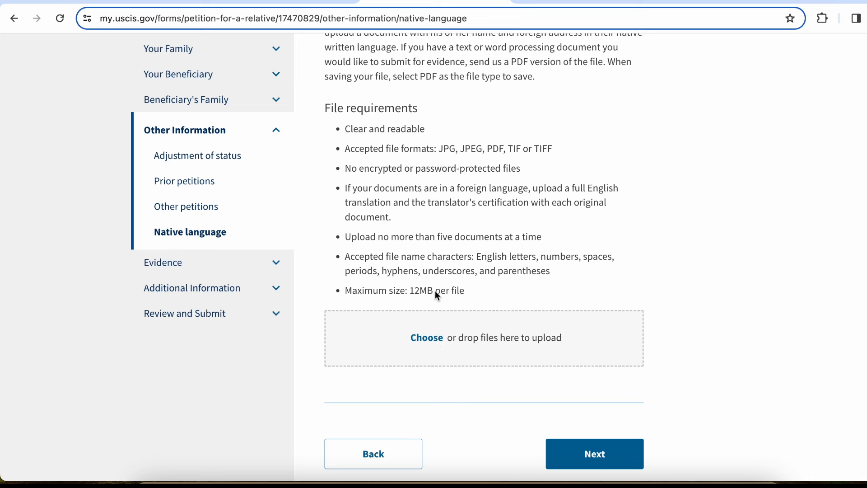
scroll(387, 150, up, 2)
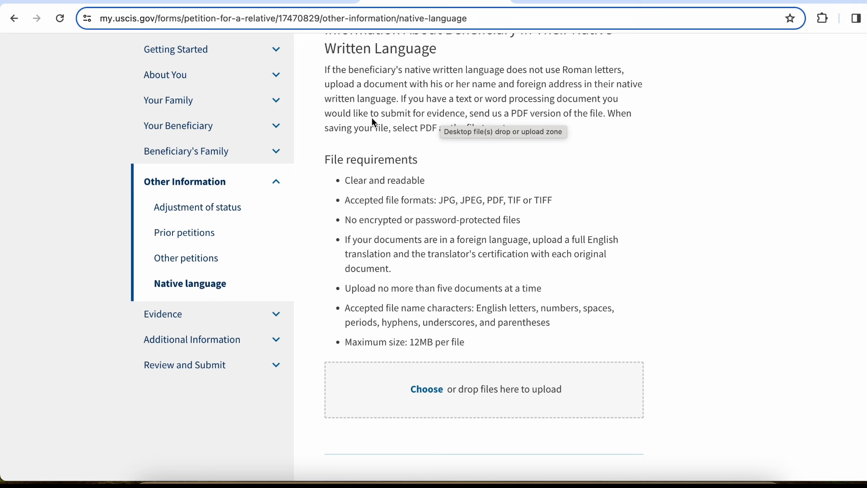
drag(367, 118, 453, 118)
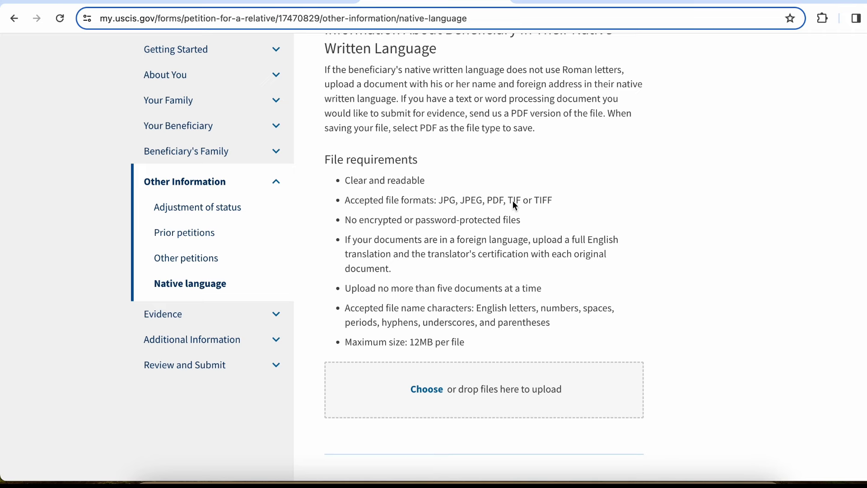
scroll(513, 200, down, 3)
click(620, 363)
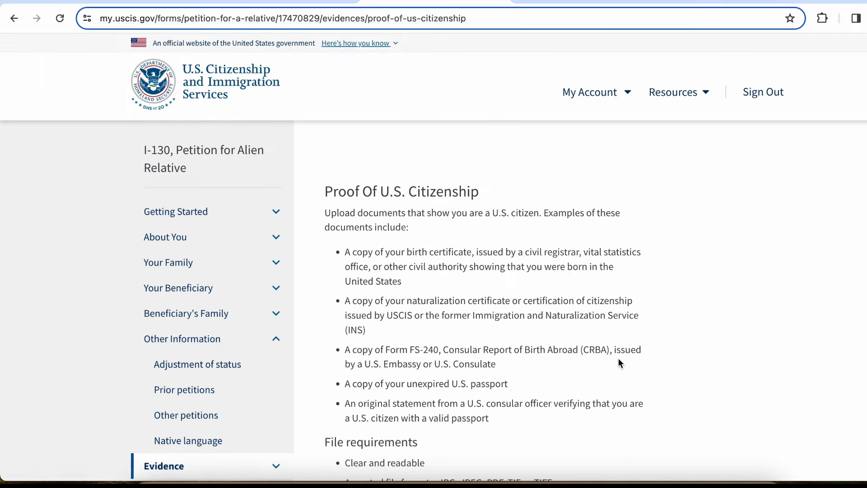
scroll(619, 361, down, 3)
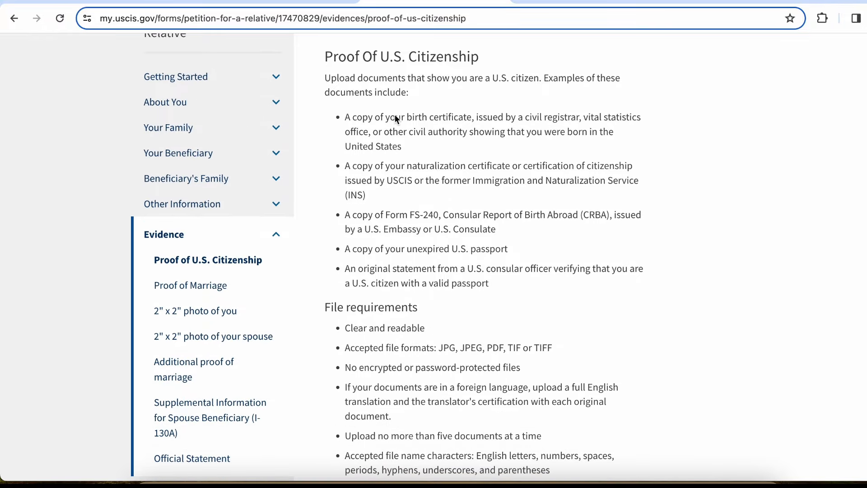
drag(394, 115, 531, 121)
drag(364, 135, 460, 138)
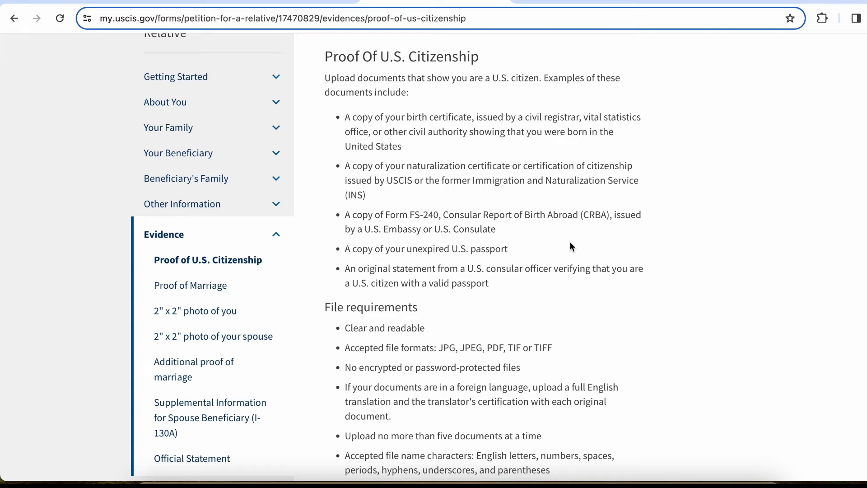
Skip the Proof of U.S. Citizenship upload and continue past the evidence warning to Proof of Marriage
scroll(571, 244, down, 3)
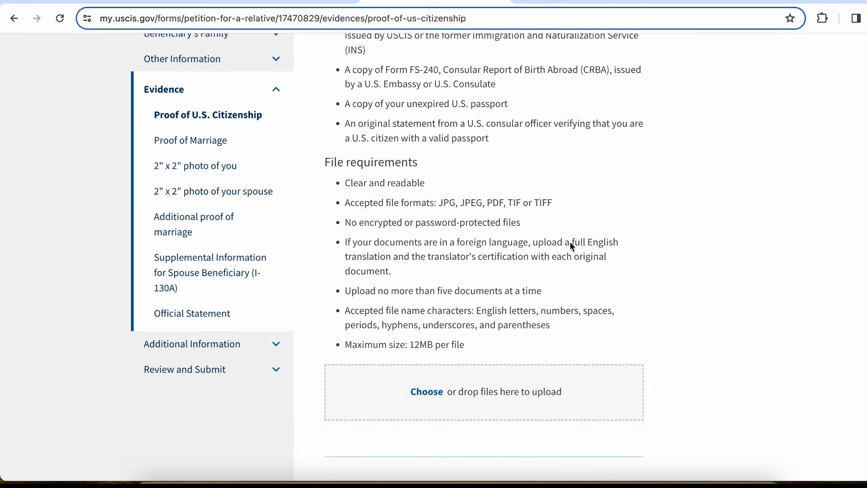
scroll(437, 174, up, 1)
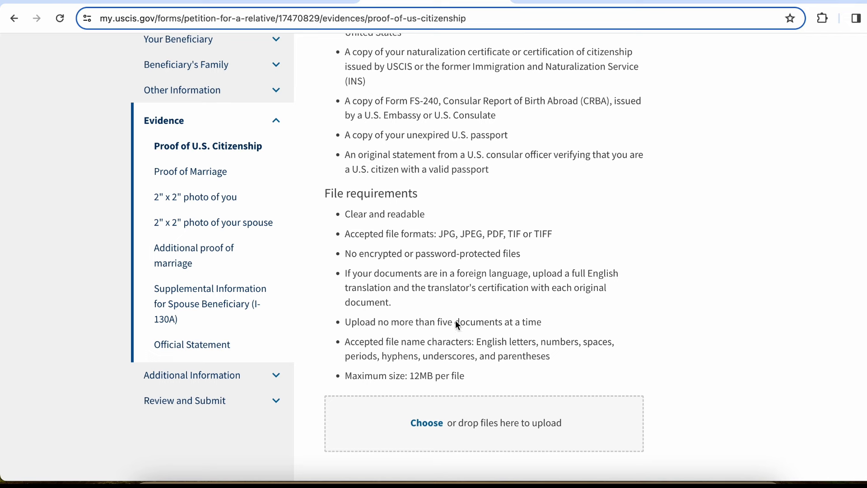
scroll(372, 135, up, 1)
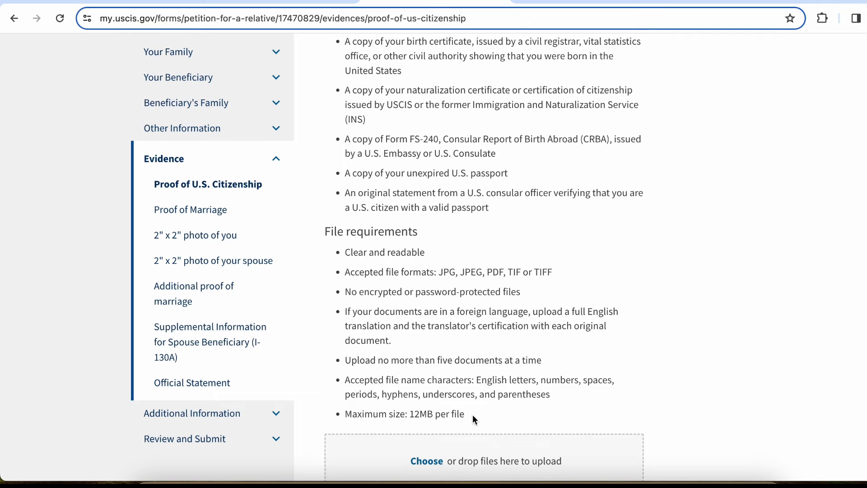
scroll(475, 419, down, 1)
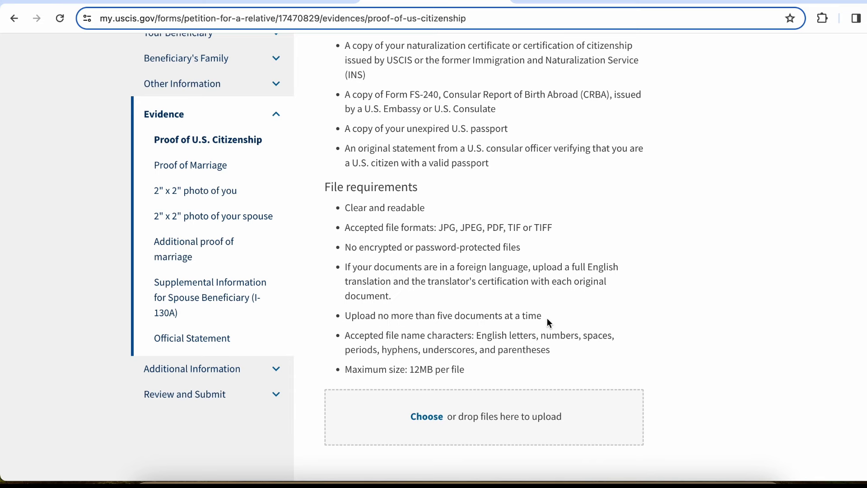
scroll(659, 411, down, 3)
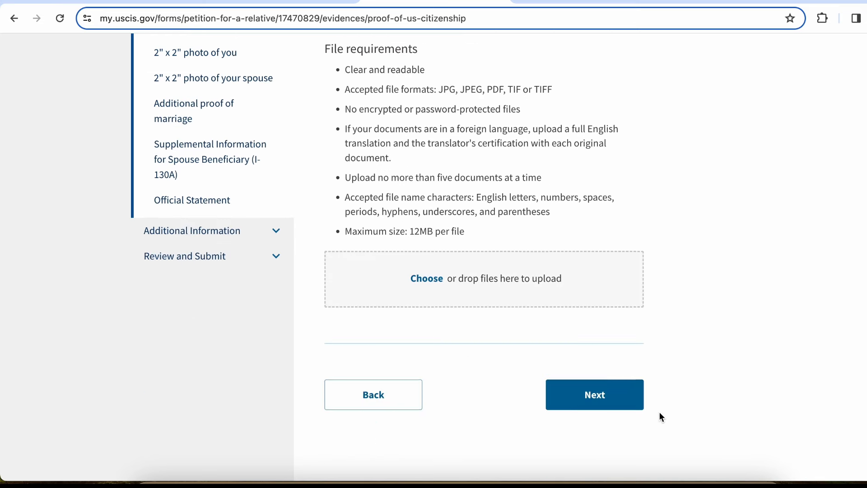
click(594, 383)
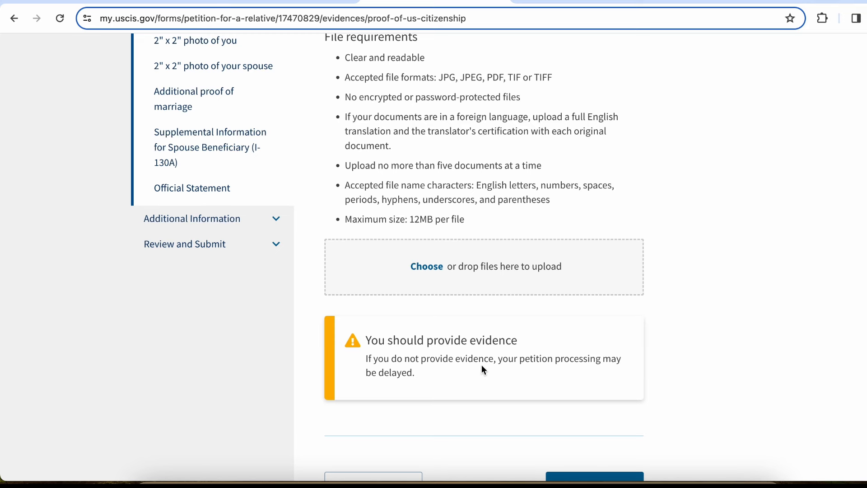
scroll(481, 367, down, 2)
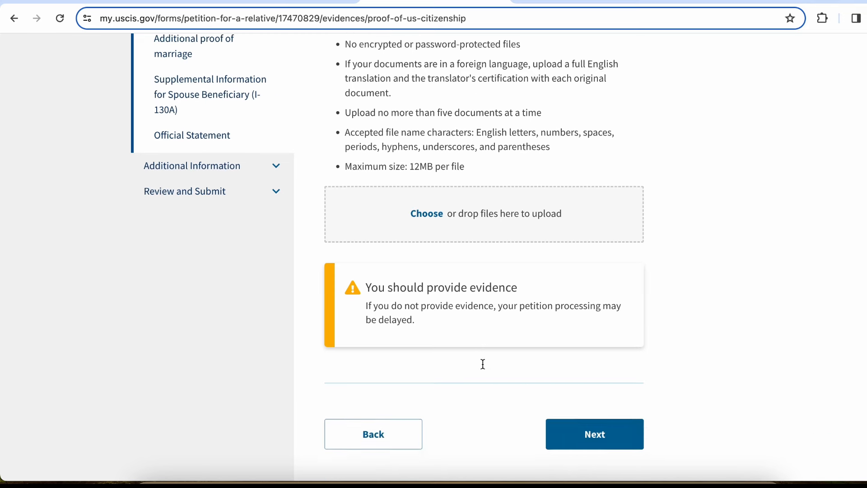
click(594, 397)
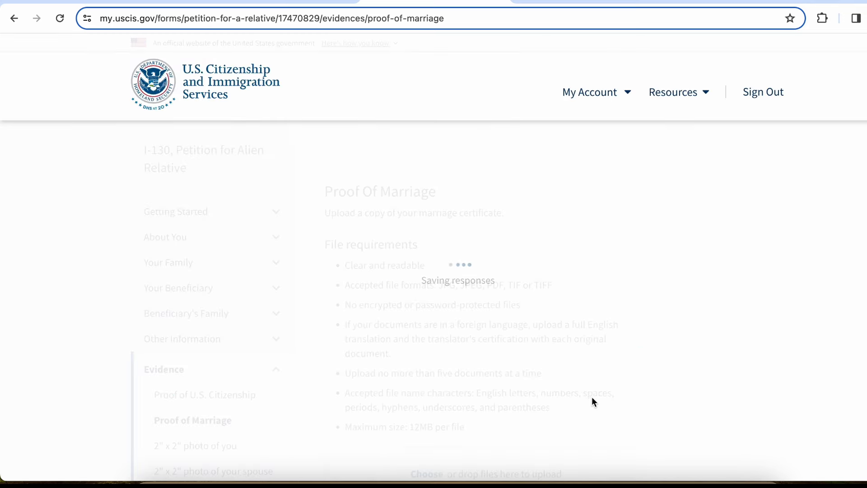
Skip the marriage certificate upload and continue past the warning to the photo-of-you page
scroll(579, 318, down, 2)
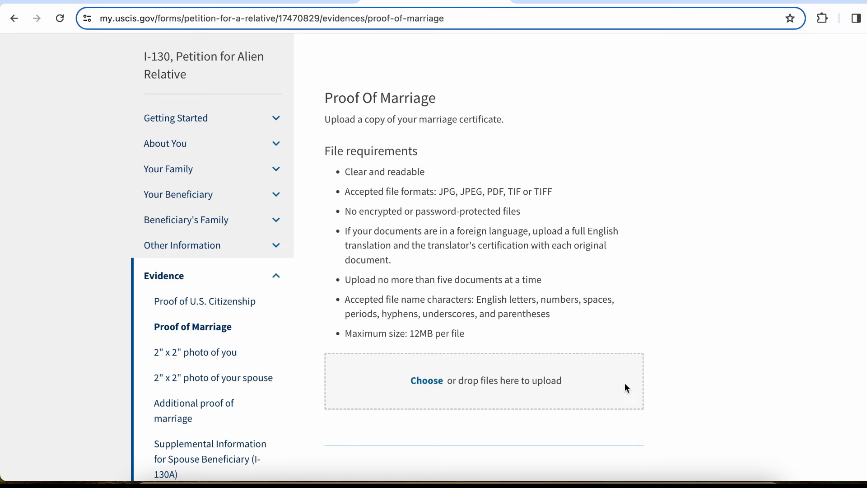
scroll(627, 388, down, 2)
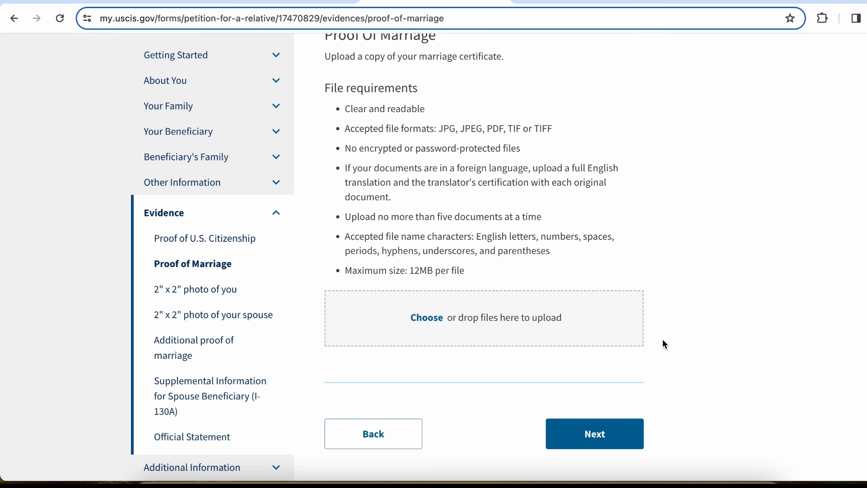
click(605, 426)
scroll(610, 369, down, 2)
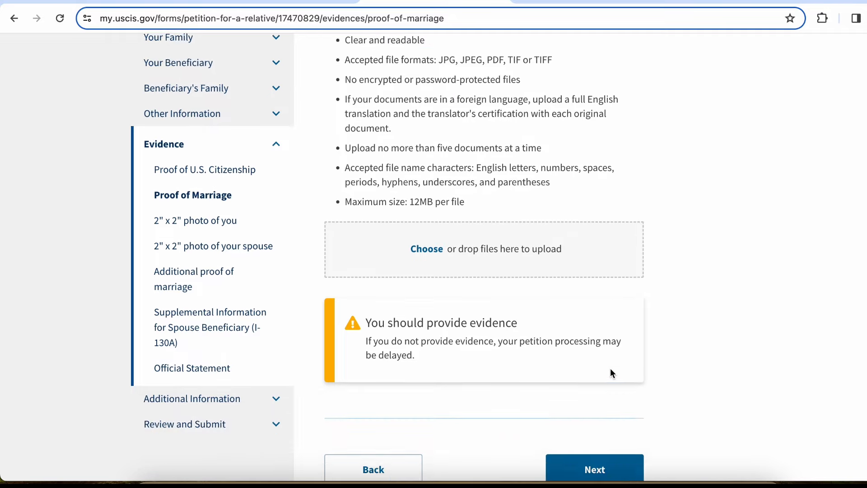
click(606, 431)
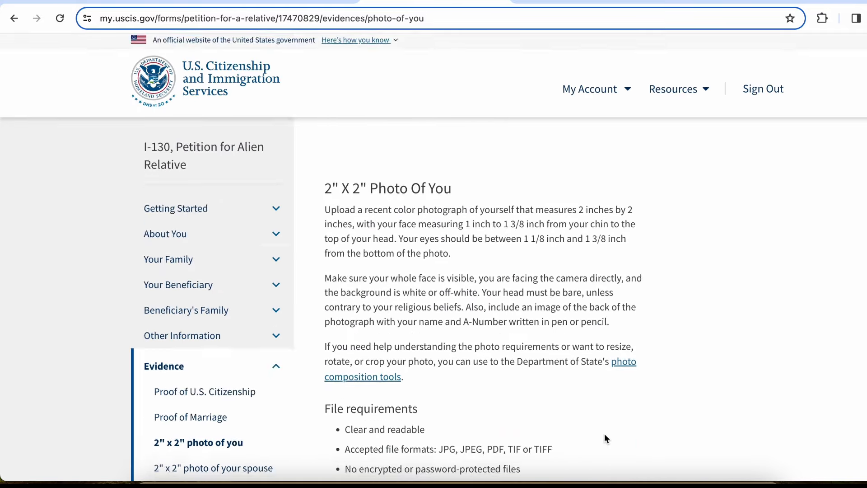
Skip uploading your own 2x2 photo and continue past the warning to the spouse photo page
scroll(605, 435, down, 5)
scroll(605, 435, up, 4)
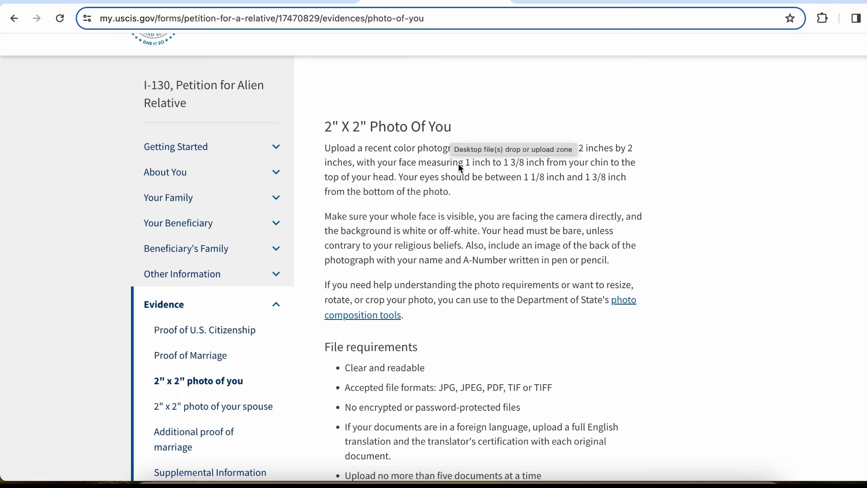
scroll(458, 163, down, 1)
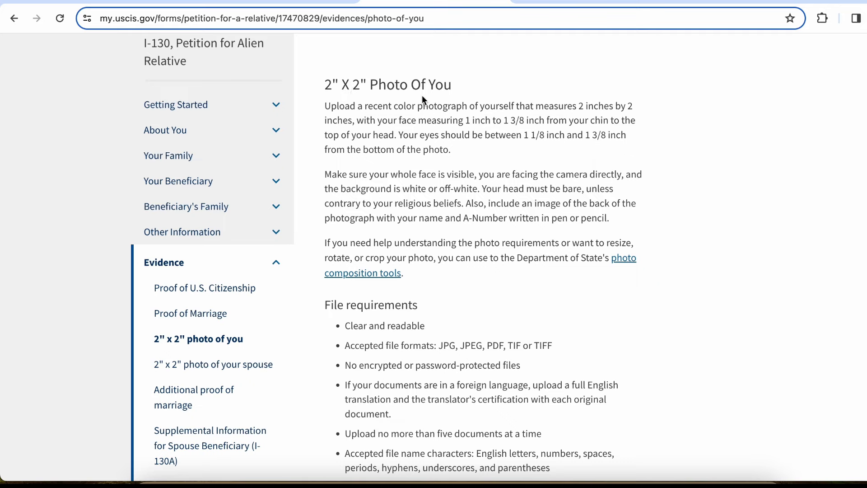
scroll(530, 206, down, 1)
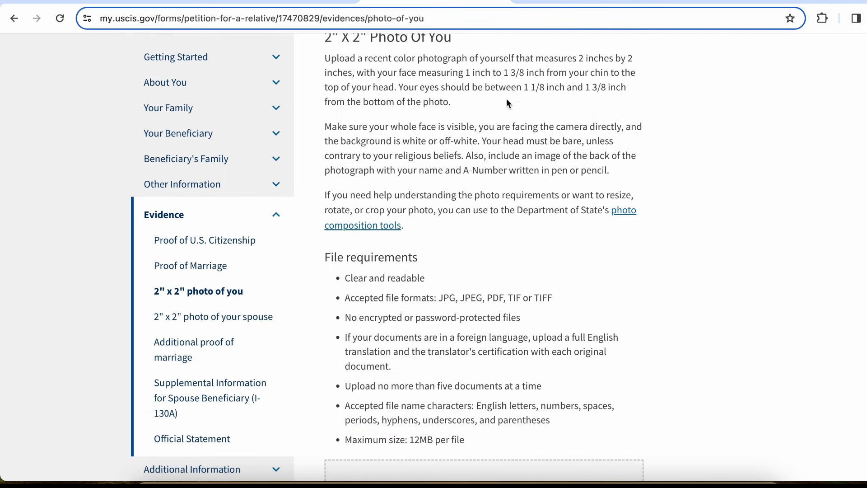
scroll(450, 385, down, 1)
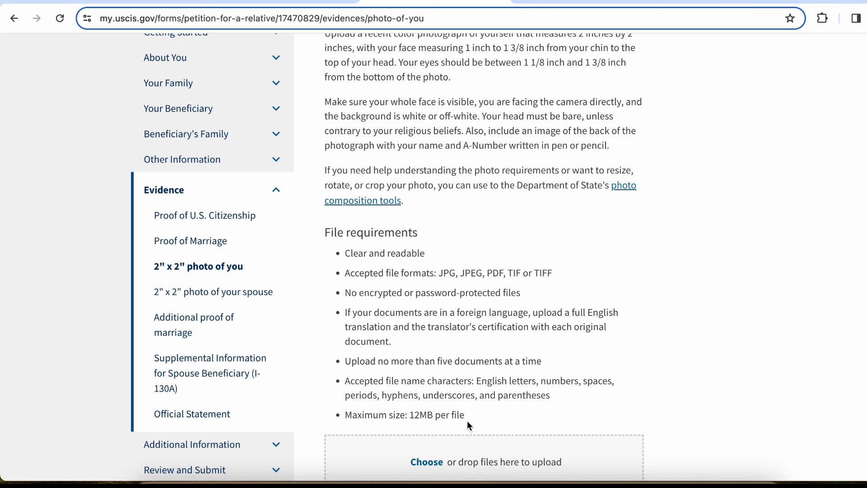
scroll(468, 423, up, 1)
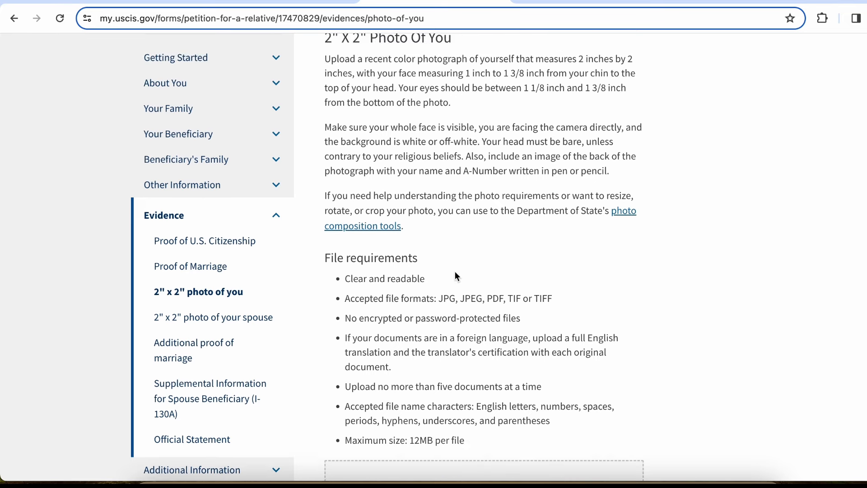
scroll(582, 288, down, 2)
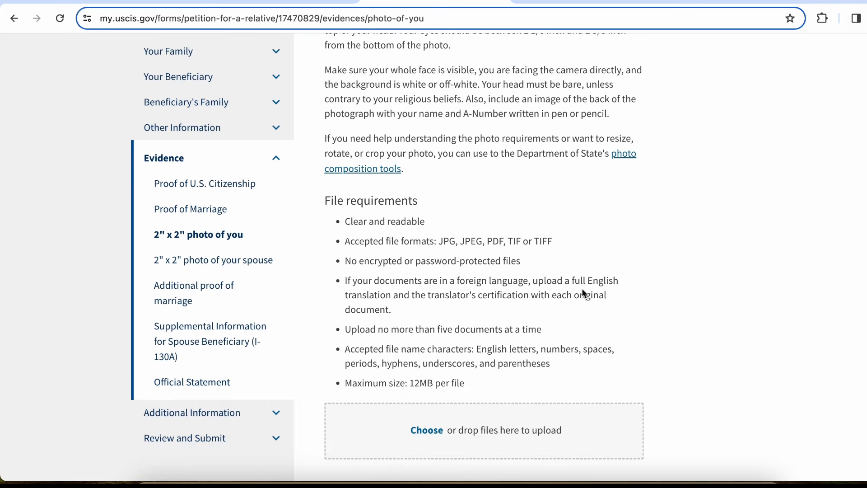
scroll(607, 387, down, 4)
click(605, 390)
scroll(605, 398, down, 2)
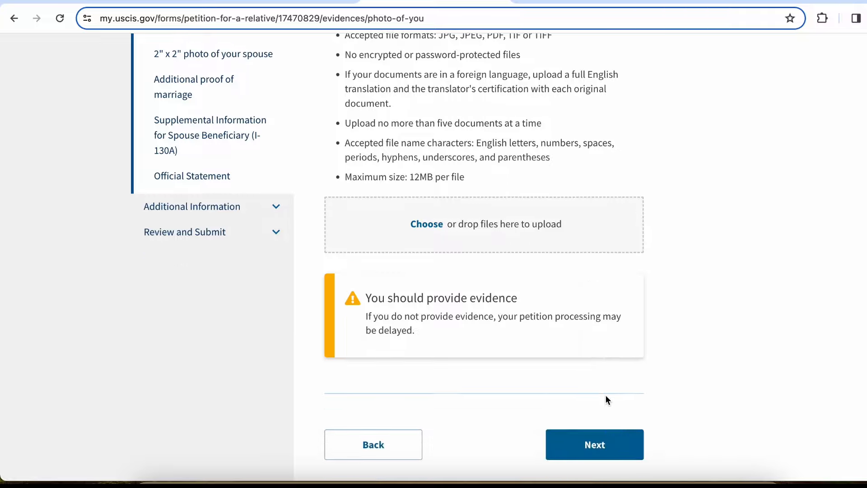
click(605, 419)
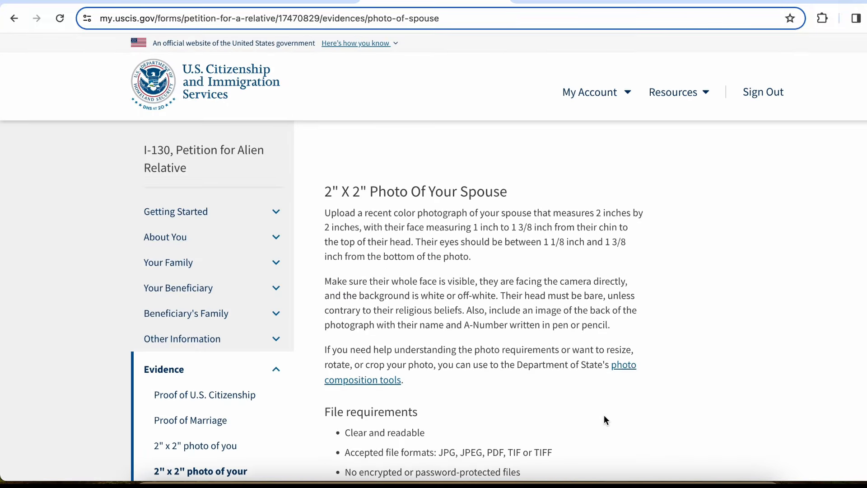
Skip the spouse's 2x2 photo upload and continue past the warning to Additional Proof of Marriage
scroll(605, 419, down, 5)
scroll(604, 416, up, 1)
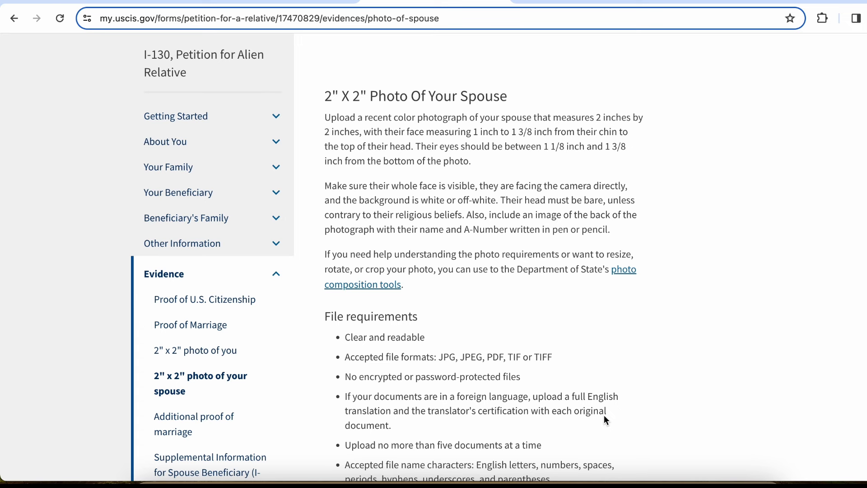
click(328, 105)
scroll(525, 104, down, 1)
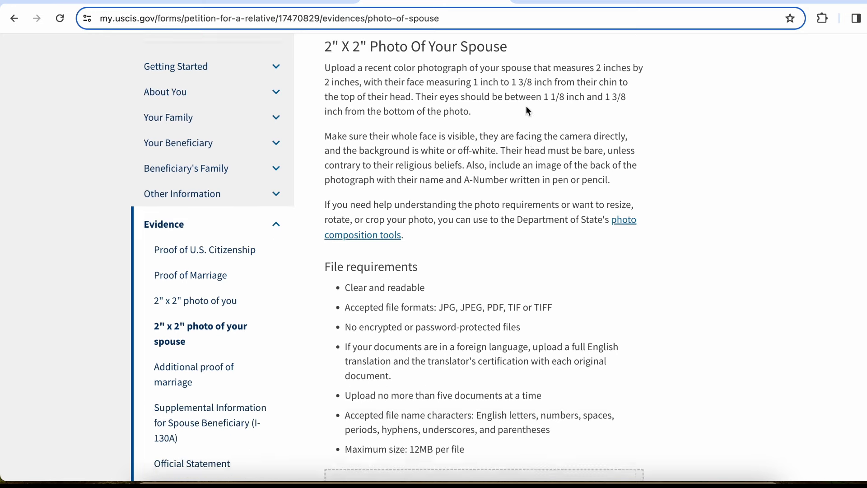
scroll(527, 109, down, 5)
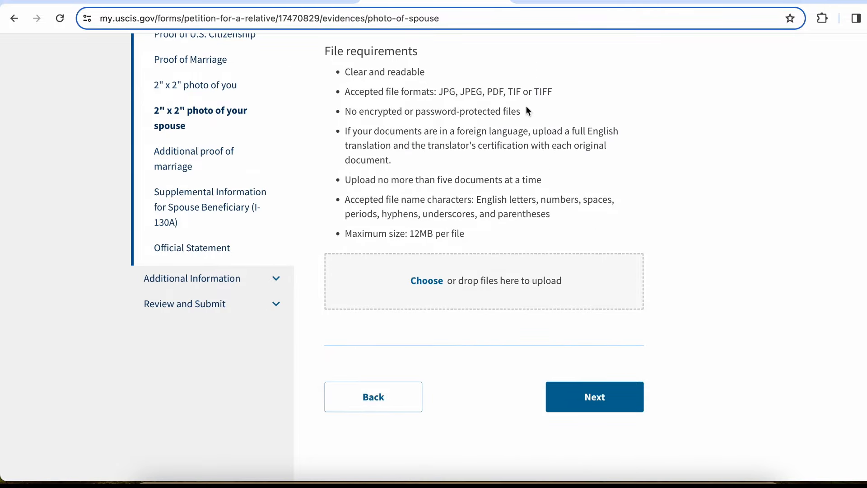
click(598, 396)
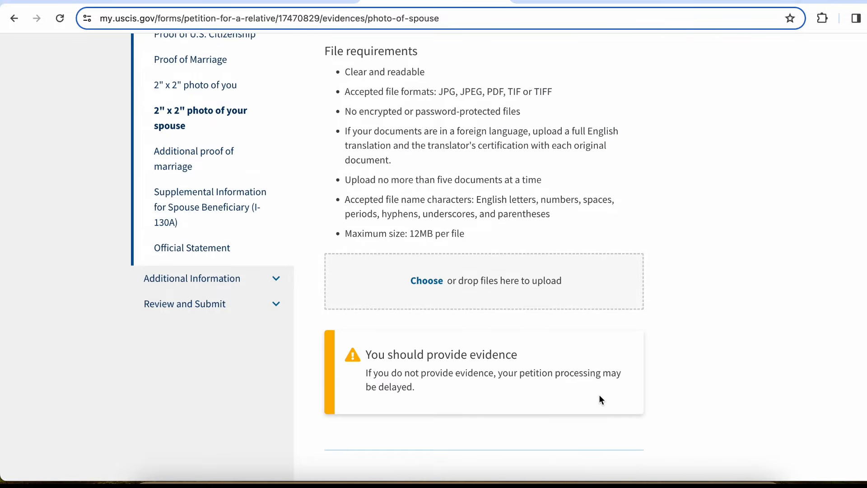
scroll(601, 398, down, 3)
click(606, 350)
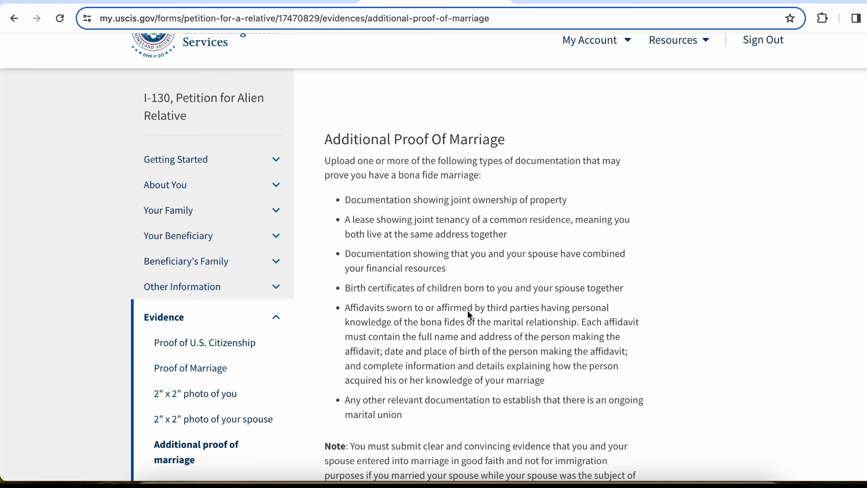
Read through the Additional Proof of Marriage requirements, selecting text in the description
scroll(467, 310, down, 2)
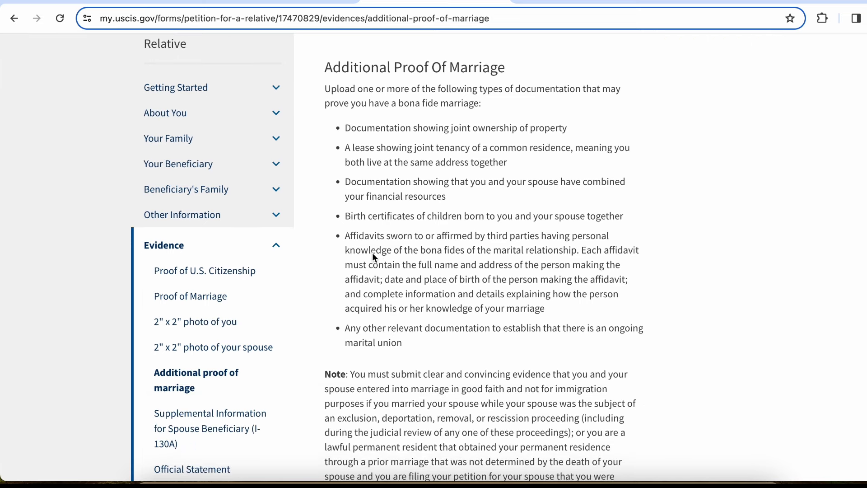
click(383, 252)
click(470, 254)
click(480, 255)
click(554, 254)
scroll(460, 293, down, 1)
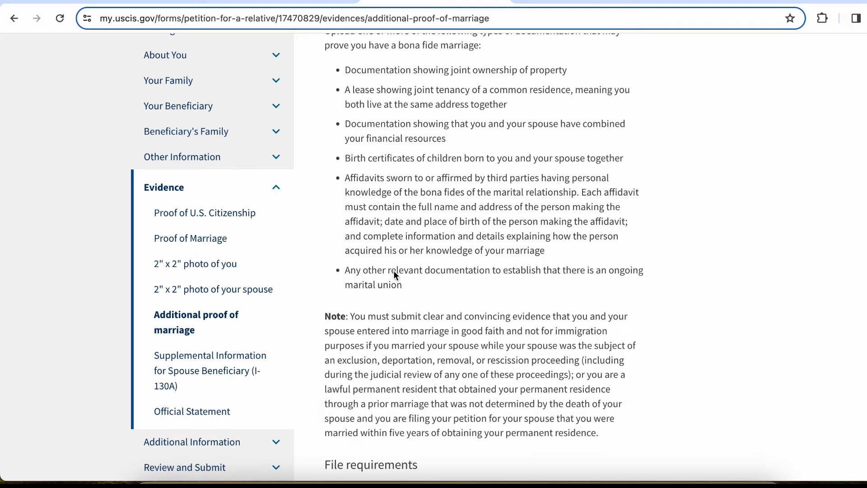
drag(473, 279, 536, 262)
Continue without uploading marriage evidence, past the warning to the I-130A supplemental information step
scroll(421, 226, up, 2)
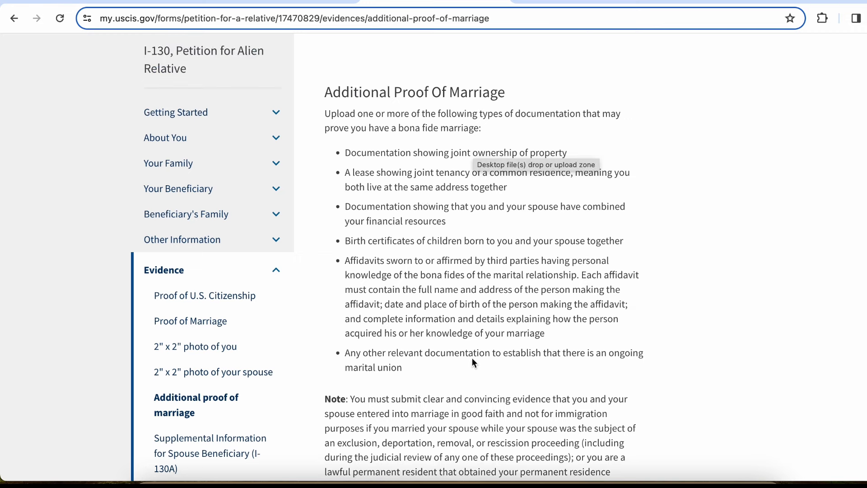
scroll(474, 362, down, 9)
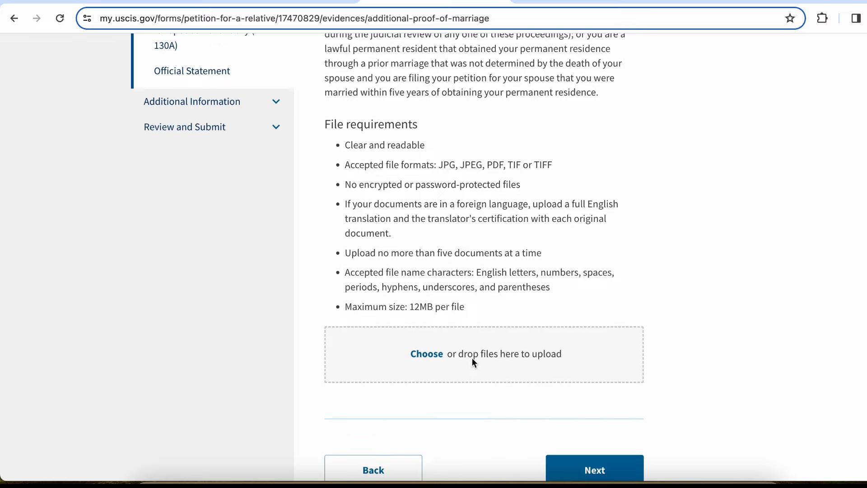
scroll(473, 362, down, 2)
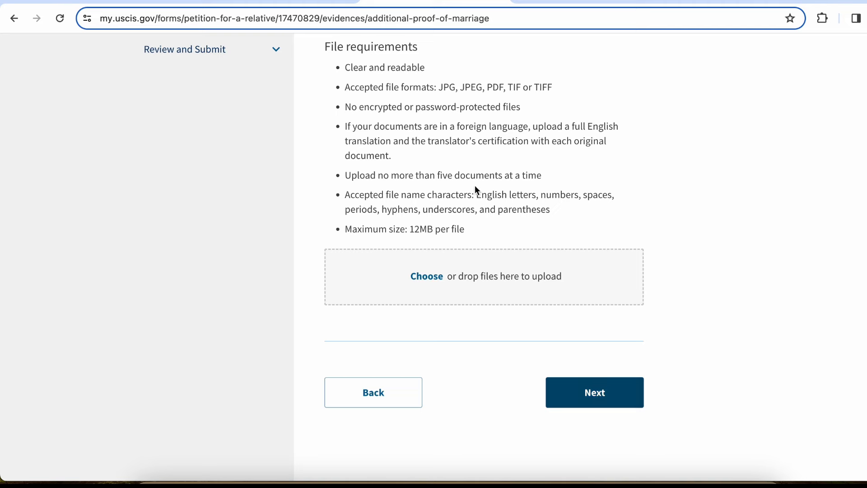
click(602, 397)
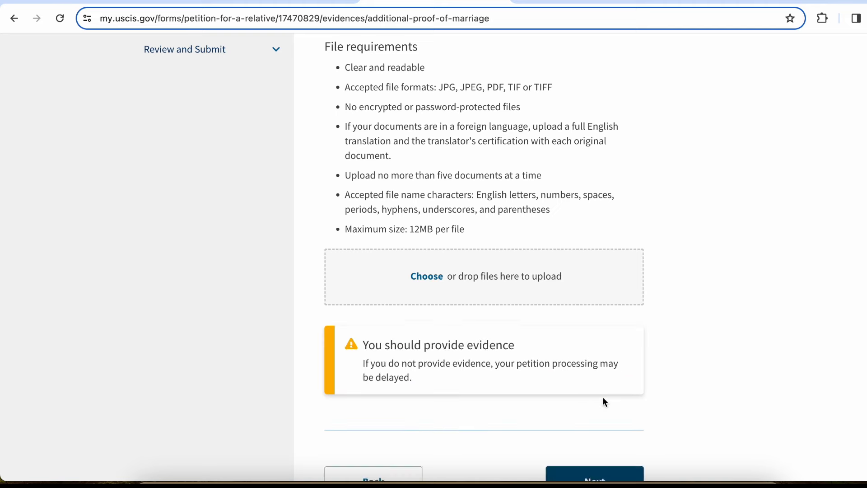
scroll(603, 397, down, 1)
click(604, 438)
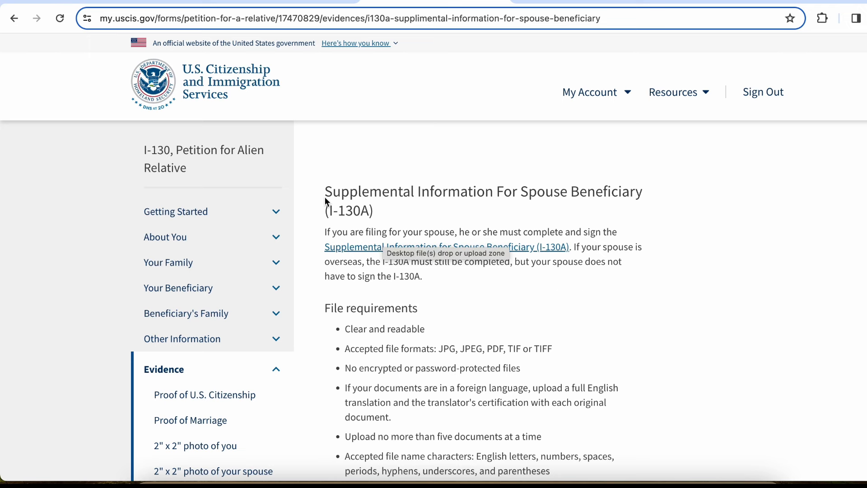
Open the blank Form I-130A PDF (i-130a.pdf) from the Supplemental Information link
drag(325, 198, 366, 202)
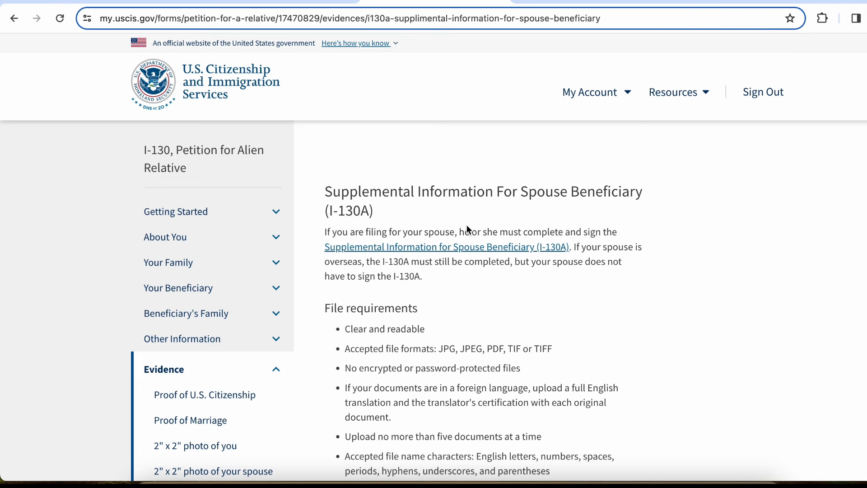
click(456, 247)
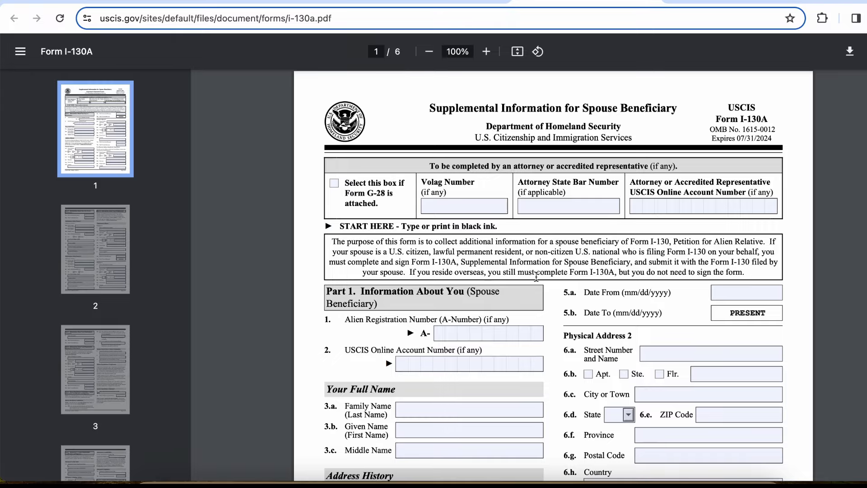
scroll(543, 291, down, 5)
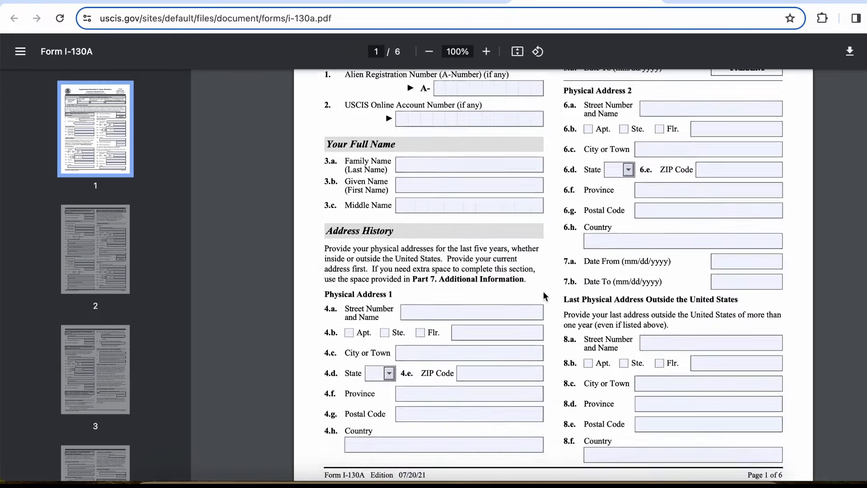
scroll(543, 293, up, 5)
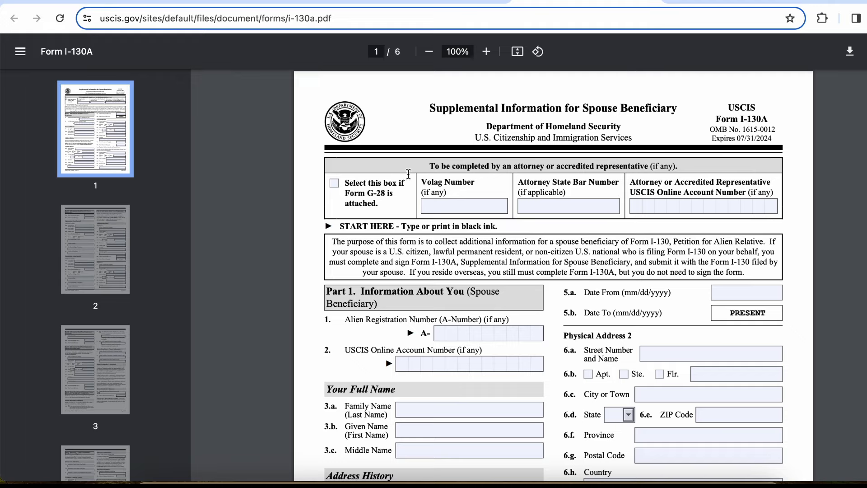
scroll(505, 215, down, 2)
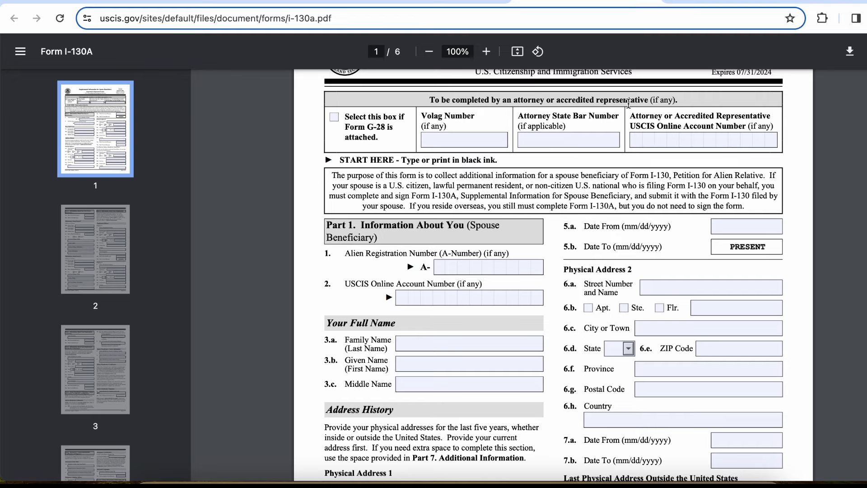
scroll(519, 211, down, 3)
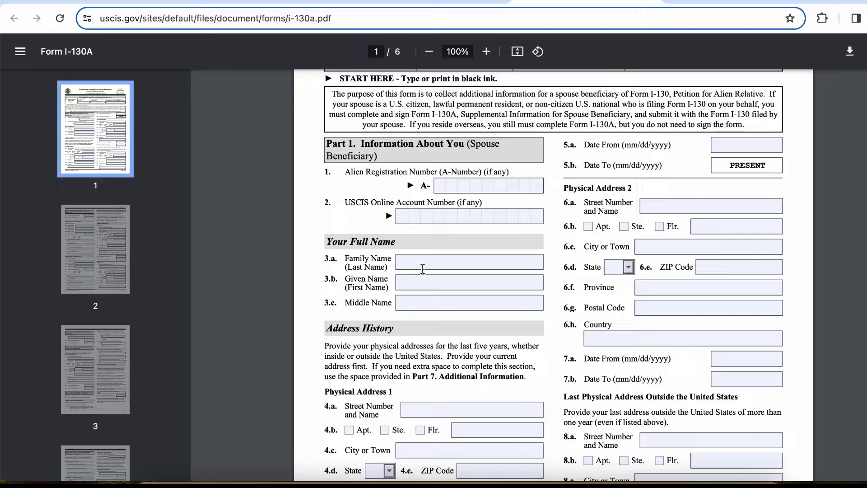
scroll(422, 269, down, 4)
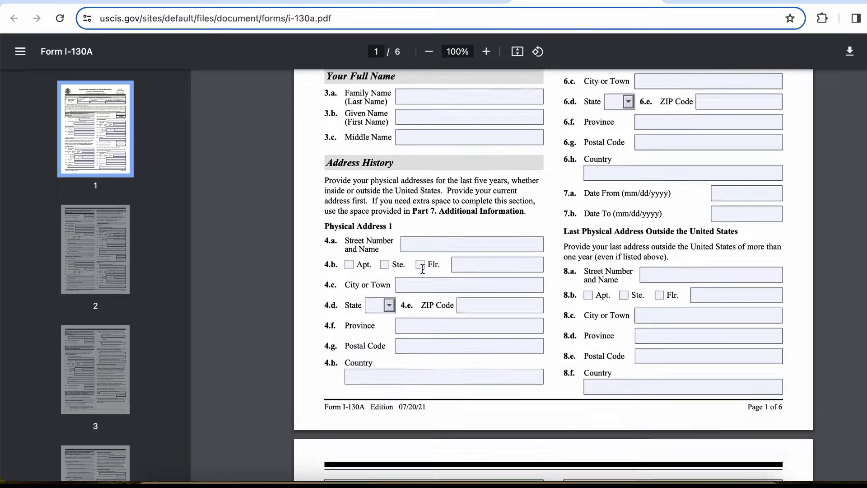
scroll(423, 268, down, 2)
scroll(422, 269, up, 10)
scroll(423, 268, down, 3)
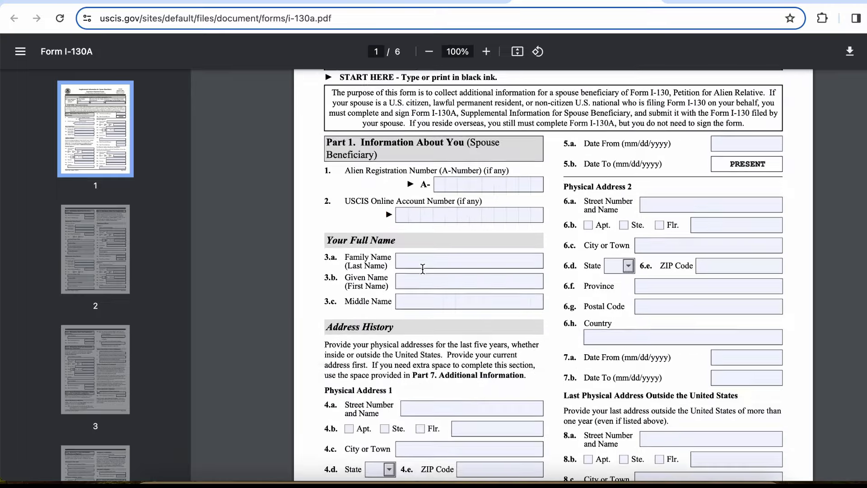
scroll(422, 268, down, 8)
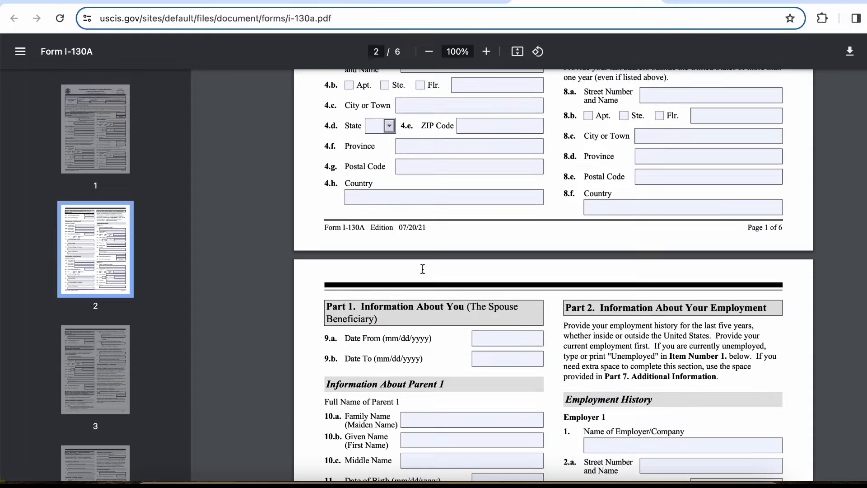
scroll(423, 268, up, 8)
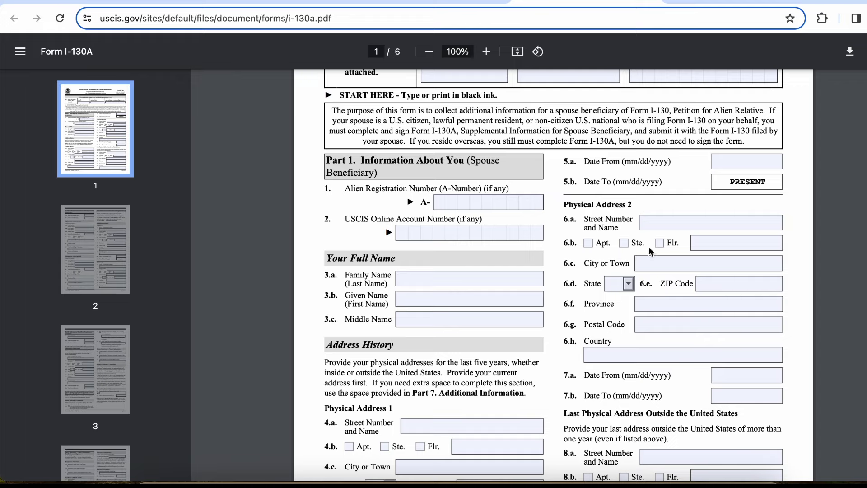
scroll(663, 313, down, 5)
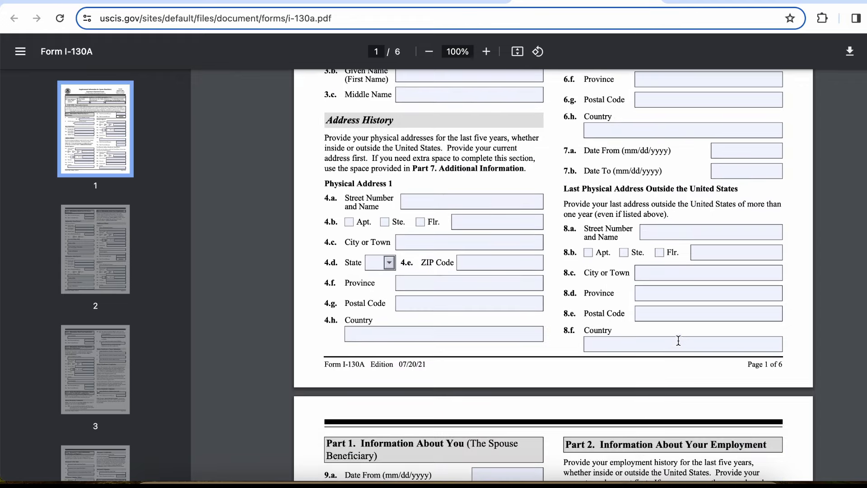
scroll(678, 340, down, 7)
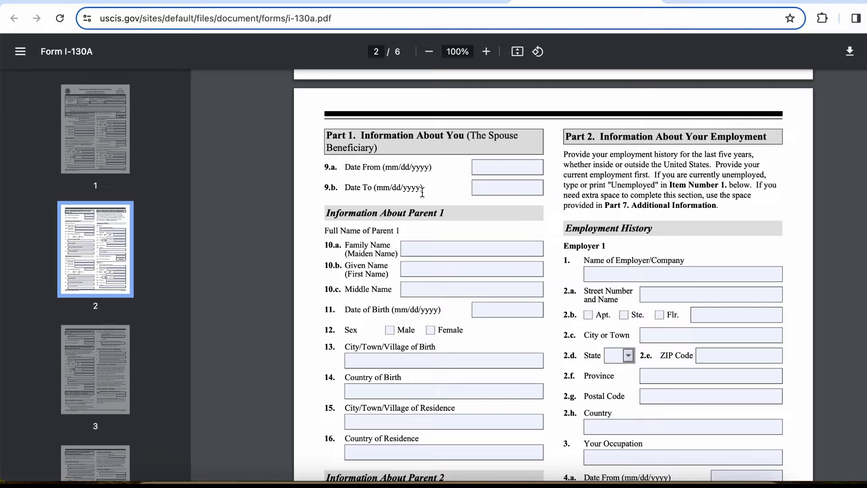
scroll(422, 192, down, 1)
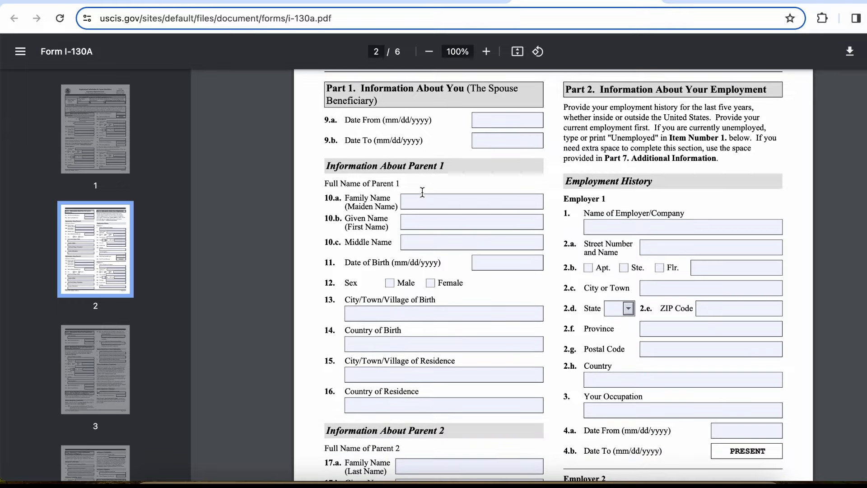
scroll(422, 192, up, 3)
scroll(422, 193, down, 2)
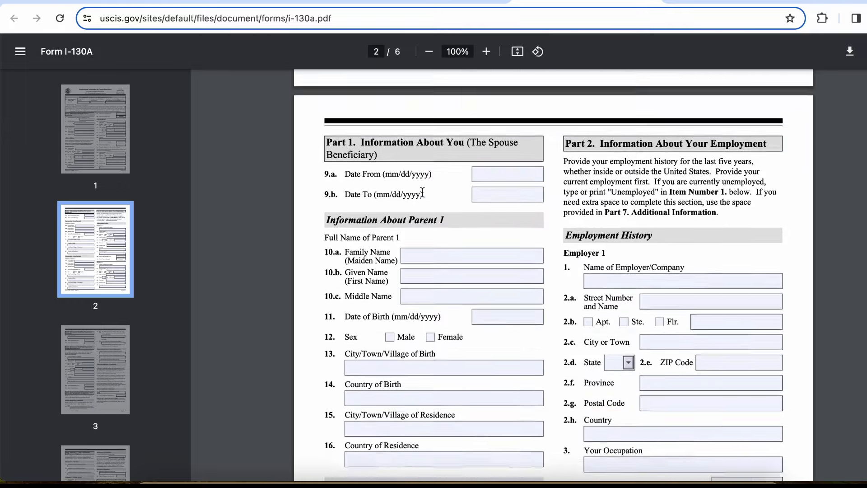
scroll(422, 192, down, 1)
scroll(427, 395, down, 7)
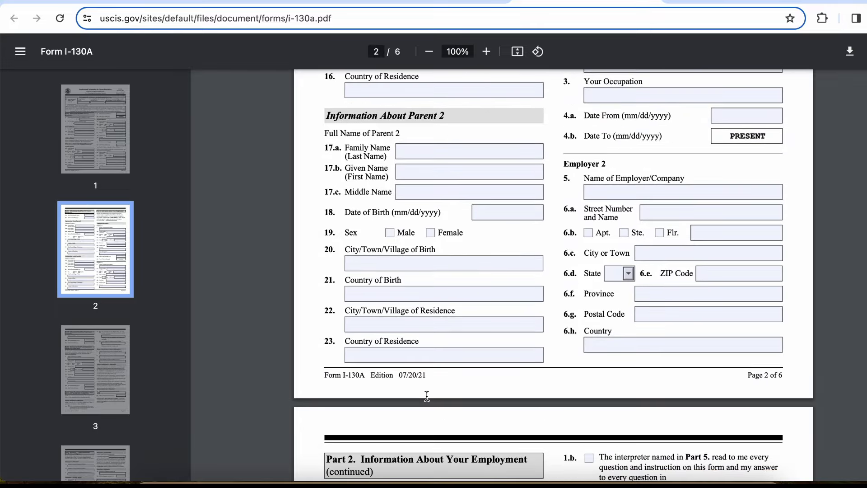
scroll(427, 395, up, 8)
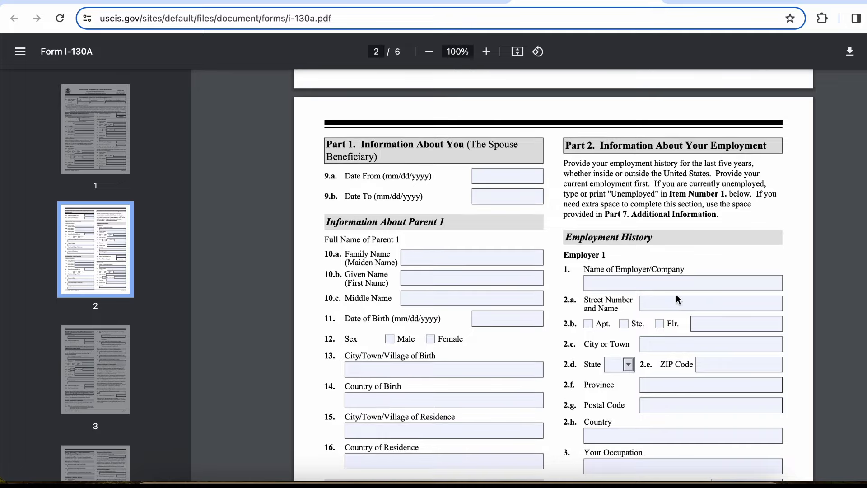
scroll(676, 294, down, 7)
scroll(676, 294, down, 6)
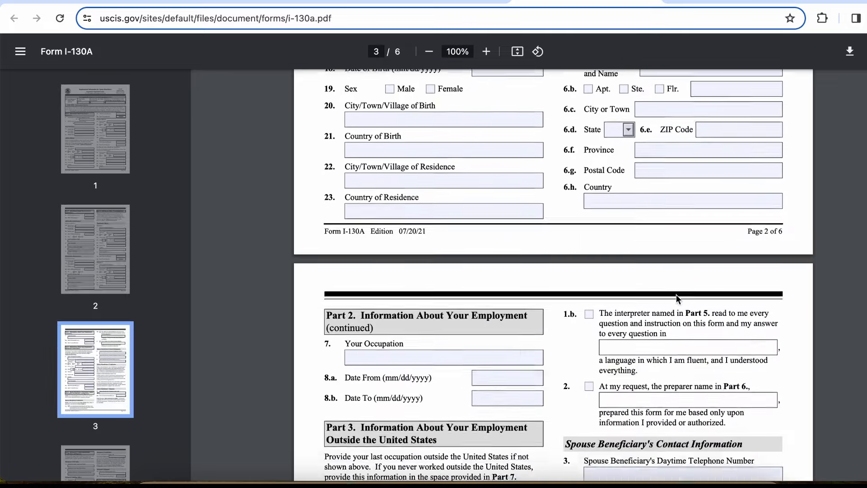
scroll(676, 294, down, 2)
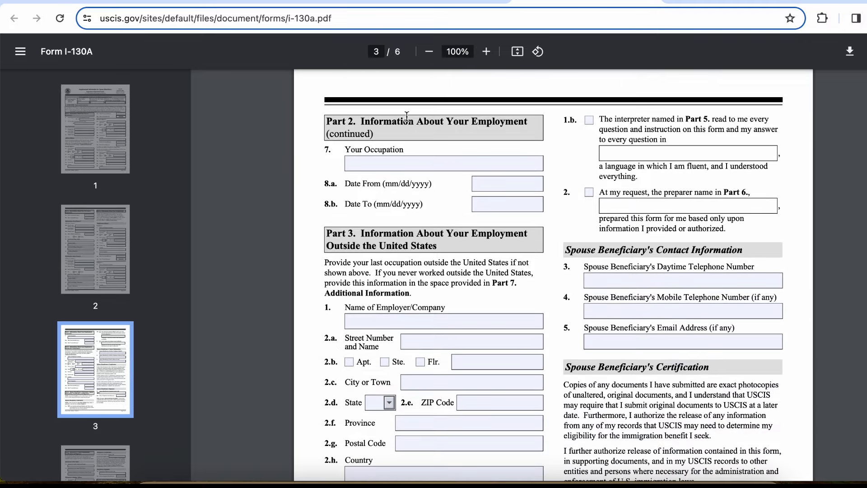
scroll(445, 225, down, 1)
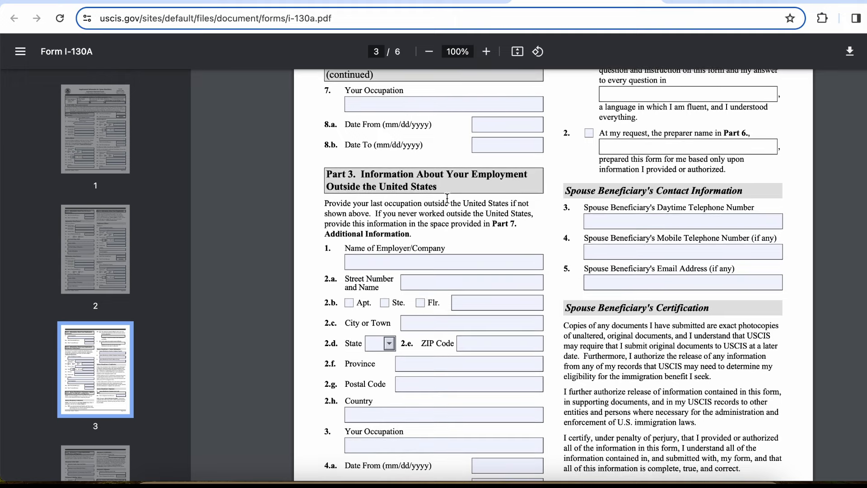
scroll(451, 334, down, 5)
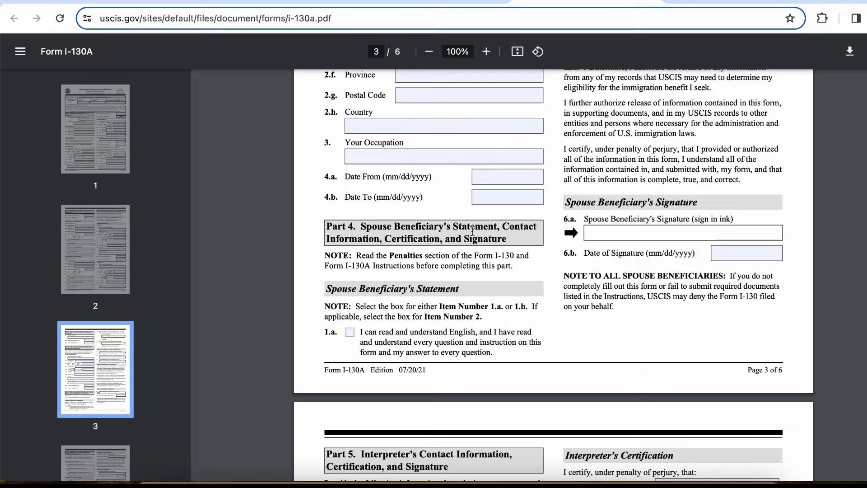
scroll(464, 303, up, 8)
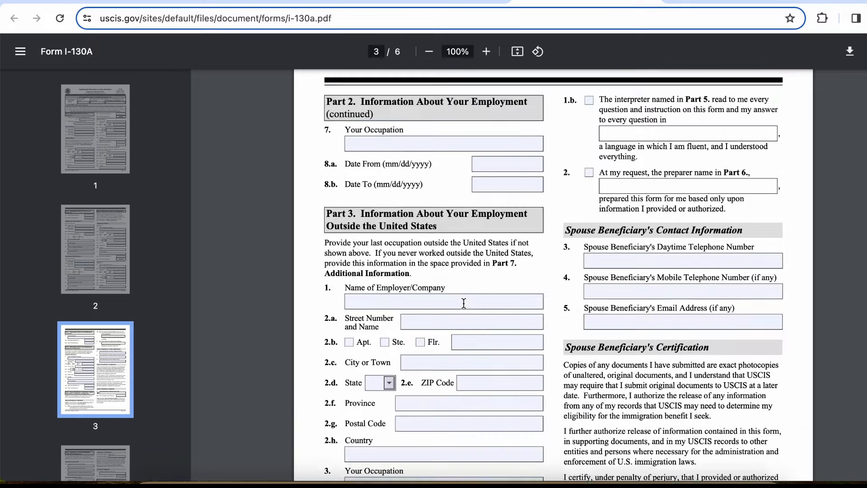
scroll(635, 331, down, 2)
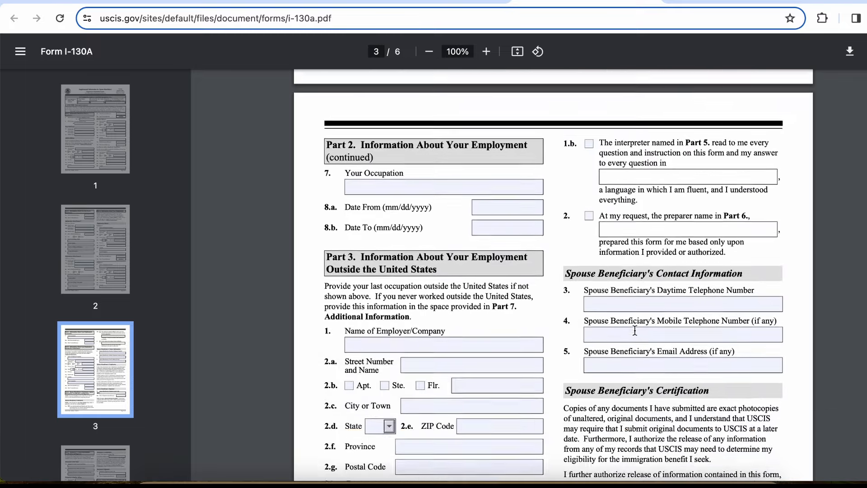
scroll(699, 234, down, 2)
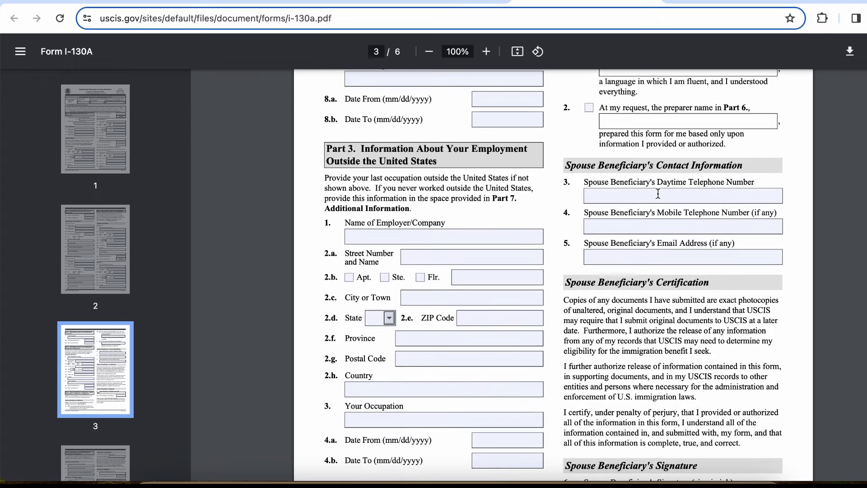
scroll(681, 274, down, 2)
scroll(681, 273, down, 3)
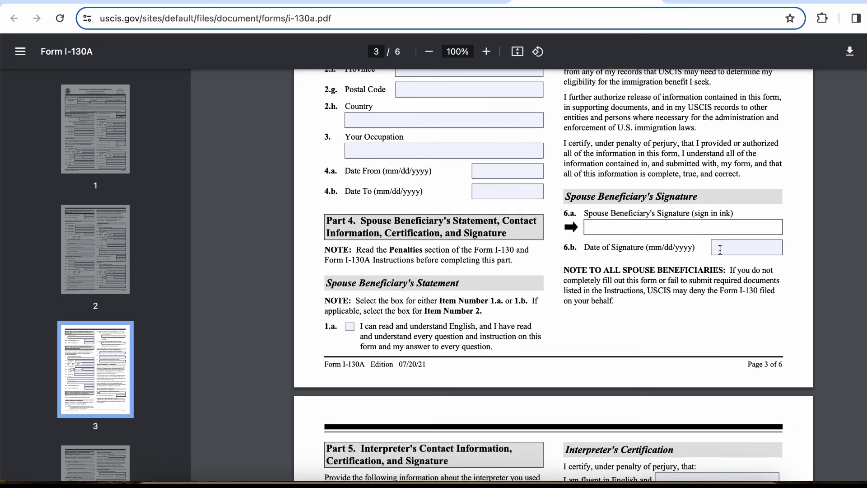
scroll(736, 285, down, 4)
scroll(736, 285, down, 2)
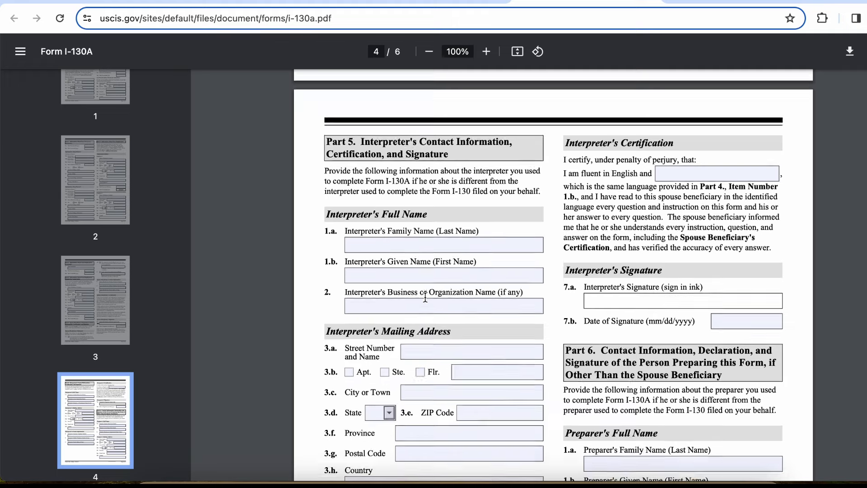
Scroll through pages 4–6 of the blank I-130A, reviewing Parts 5, 6 and 7
scroll(424, 235, down, 4)
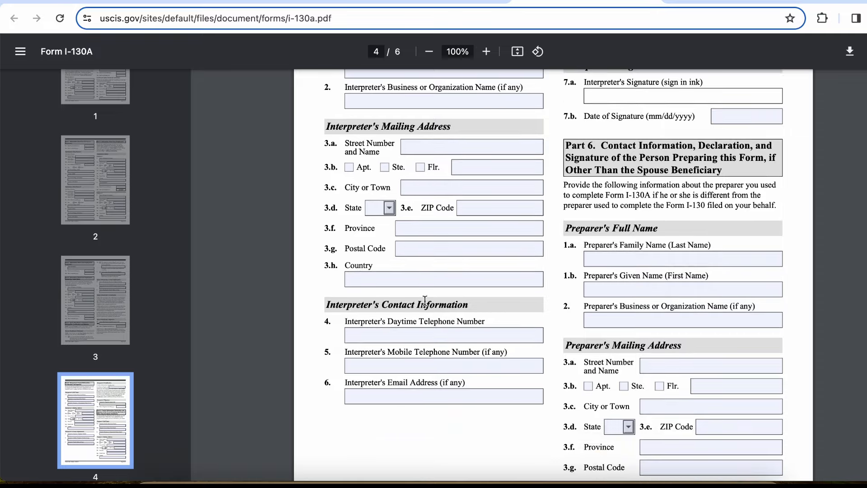
scroll(453, 409, down, 6)
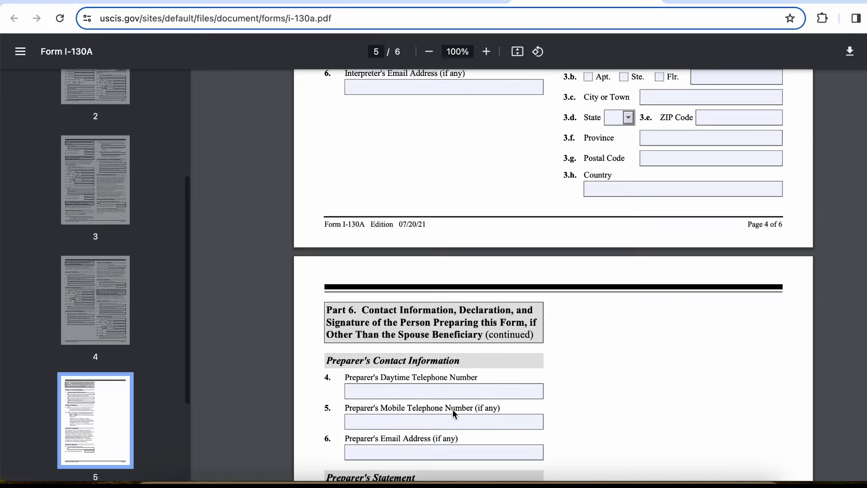
scroll(452, 409, up, 10)
scroll(452, 409, up, 1)
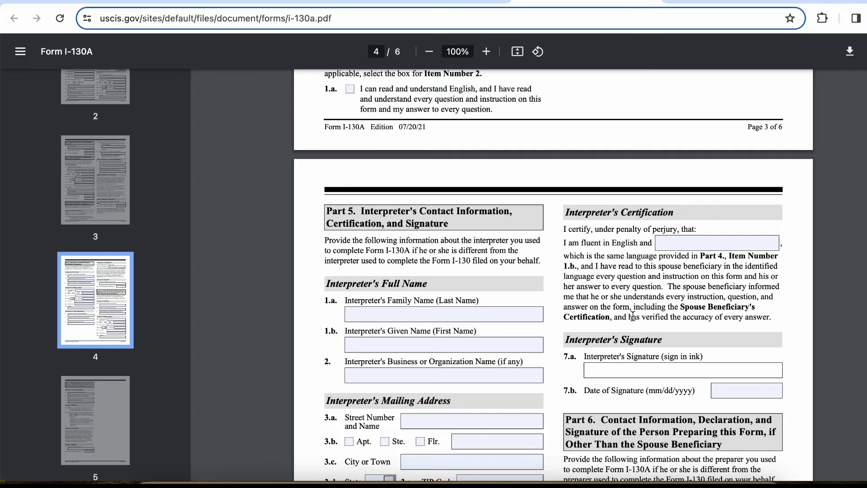
scroll(649, 247, down, 1)
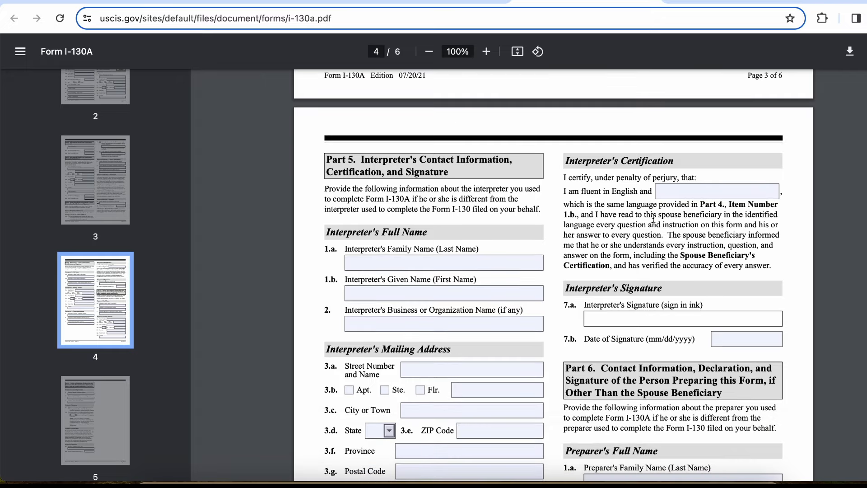
scroll(653, 218, down, 2)
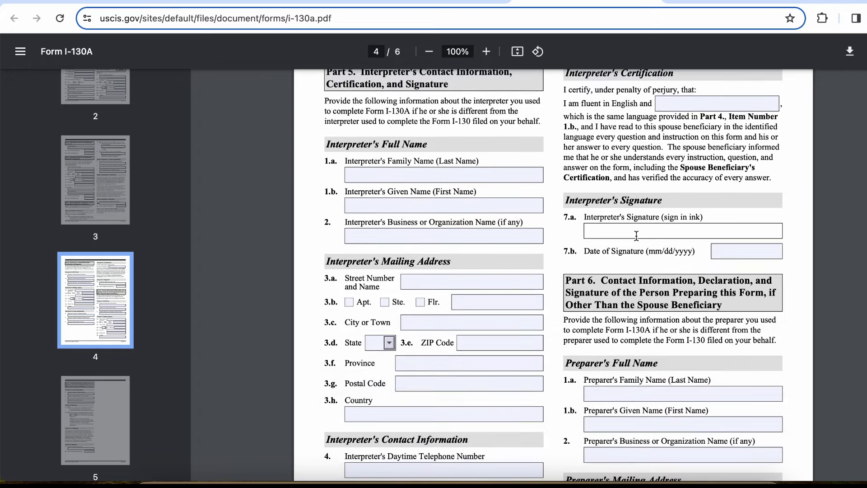
scroll(673, 259, down, 3)
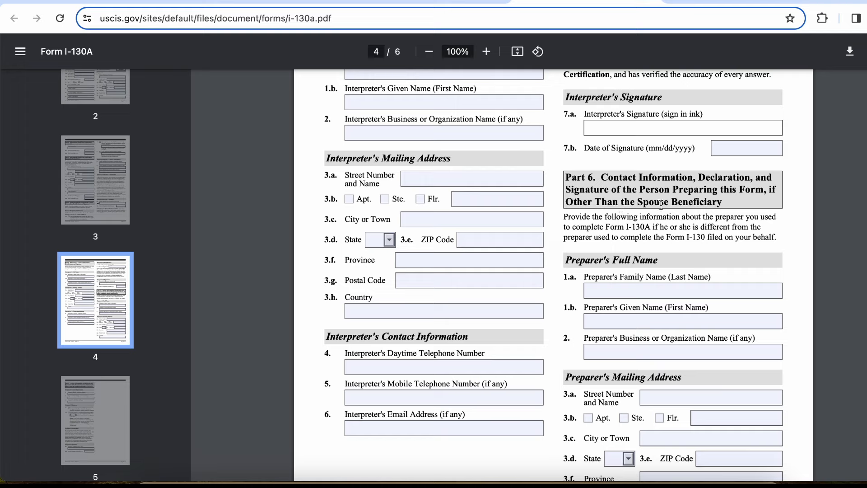
scroll(725, 206, down, 3)
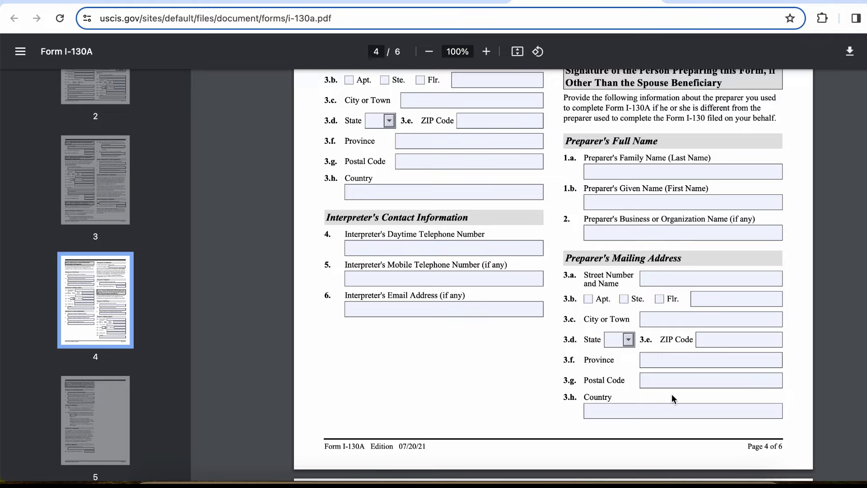
scroll(671, 394, down, 10)
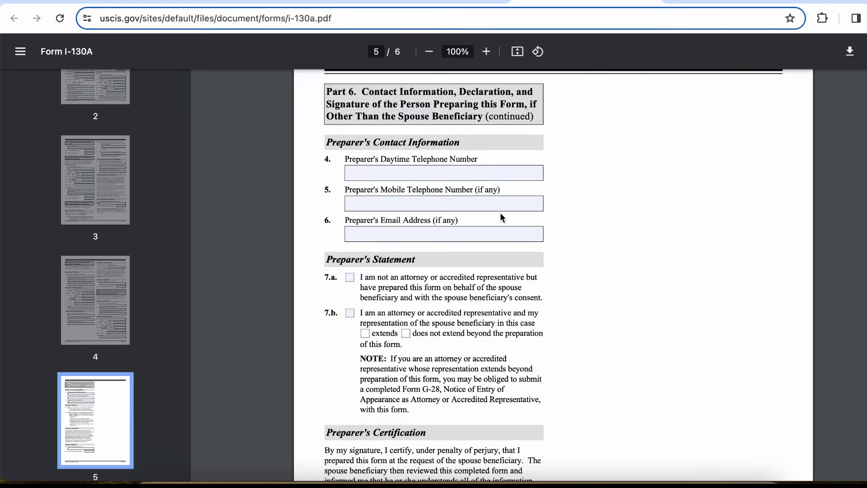
scroll(500, 216, up, 10)
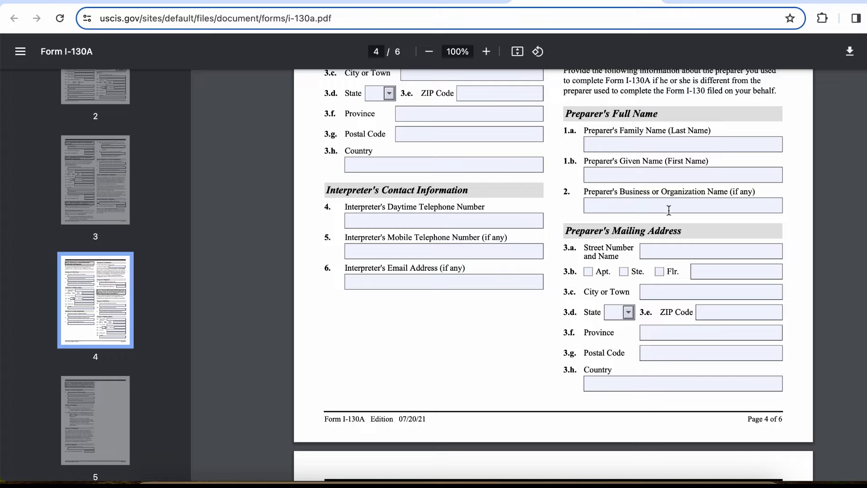
scroll(672, 325, down, 7)
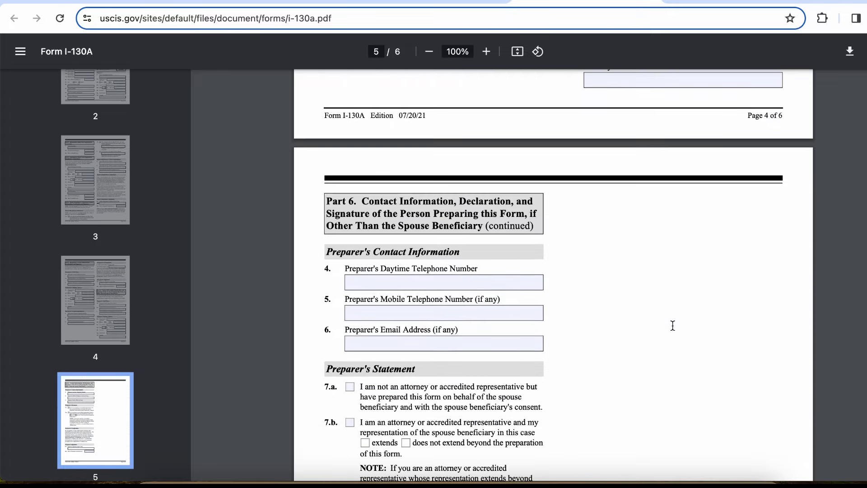
scroll(457, 331, down, 9)
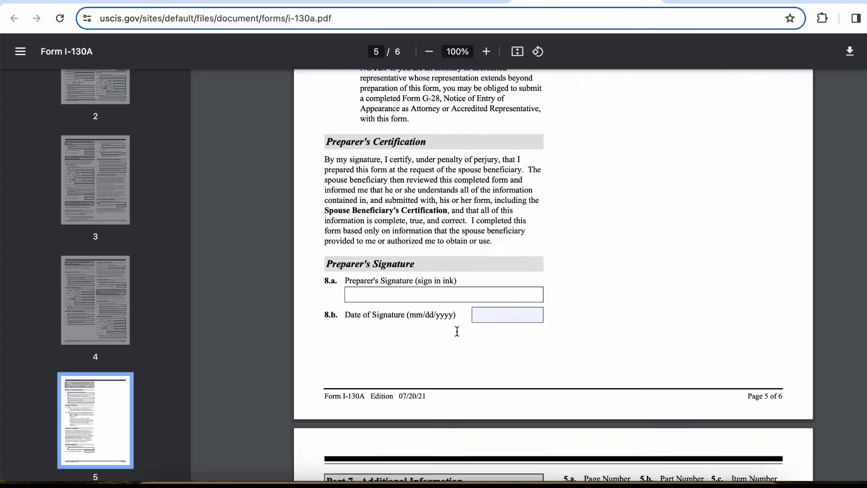
scroll(457, 331, down, 1)
scroll(487, 316, down, 6)
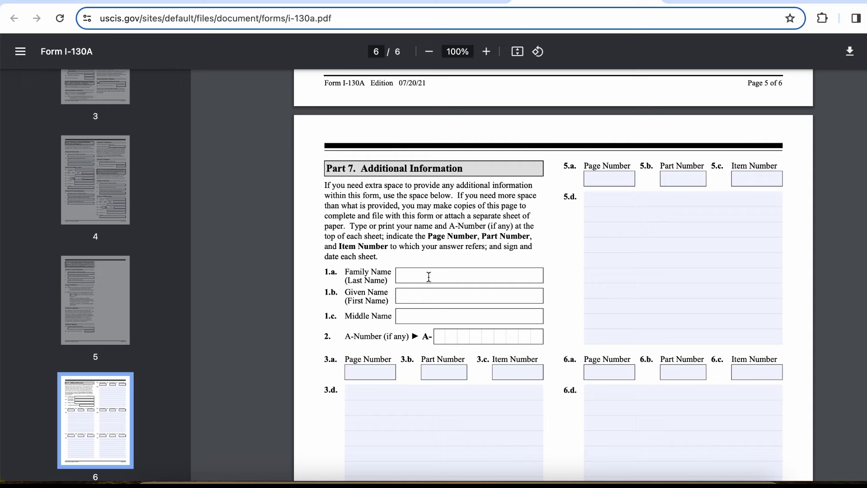
scroll(462, 332, down, 1)
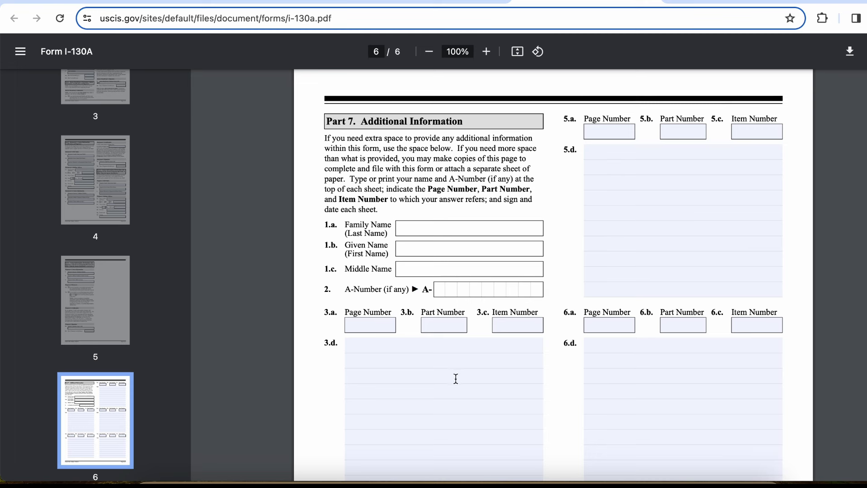
scroll(580, 332, down, 6)
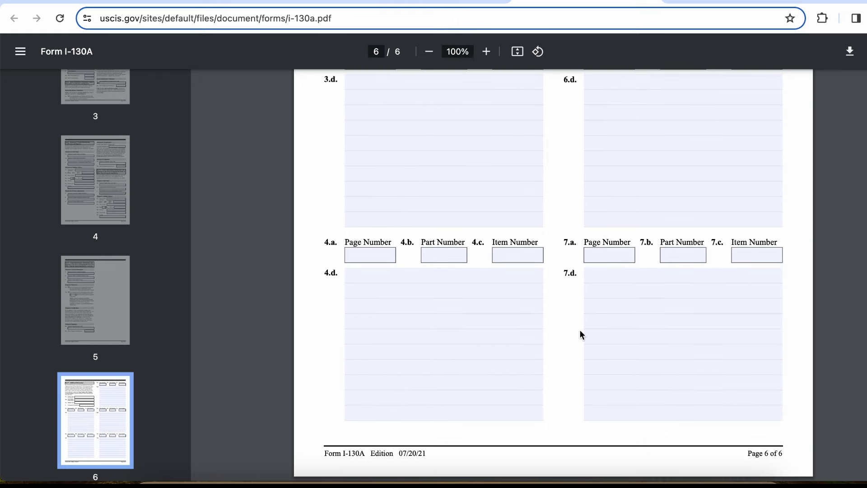
scroll(580, 333, up, 1)
scroll(580, 333, down, 1)
scroll(581, 334, up, 5)
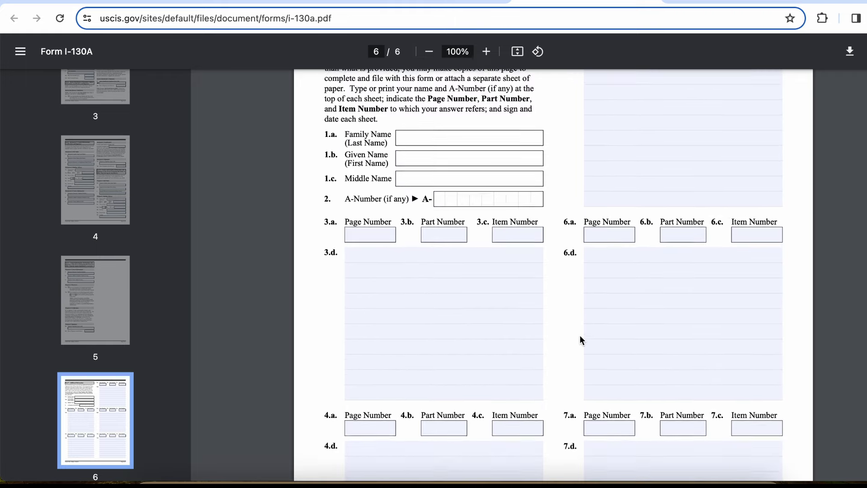
Return to the USCIS tab and skip the I-130A upload past the warning to Official Statement
click(653, 1)
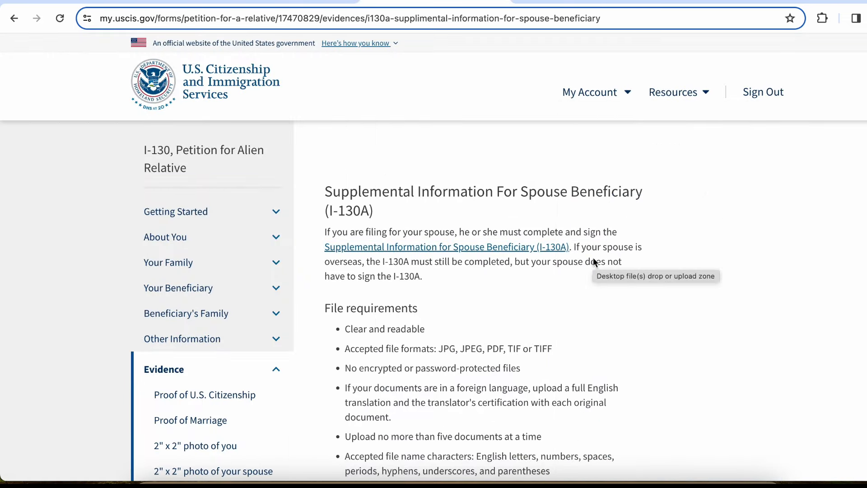
scroll(655, 254, down, 5)
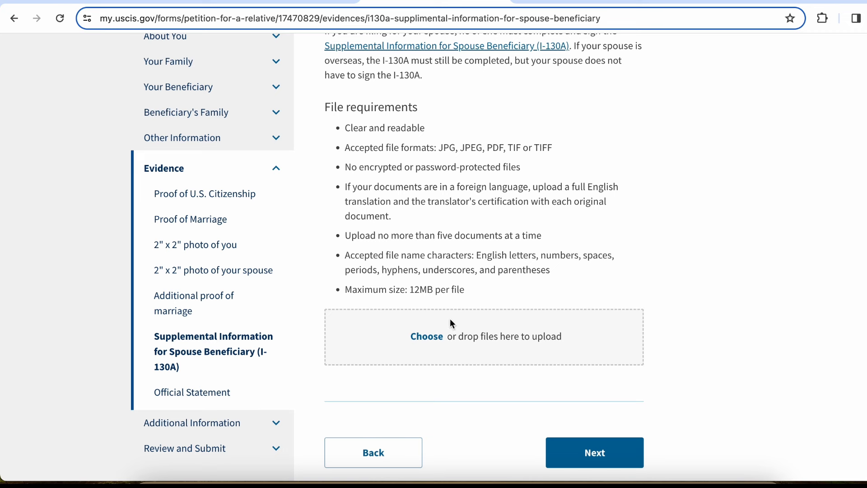
click(608, 458)
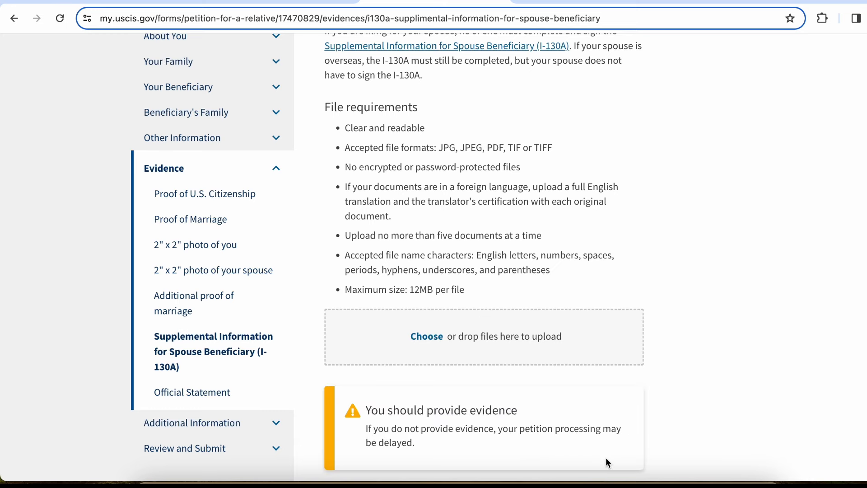
scroll(646, 429, down, 3)
click(614, 387)
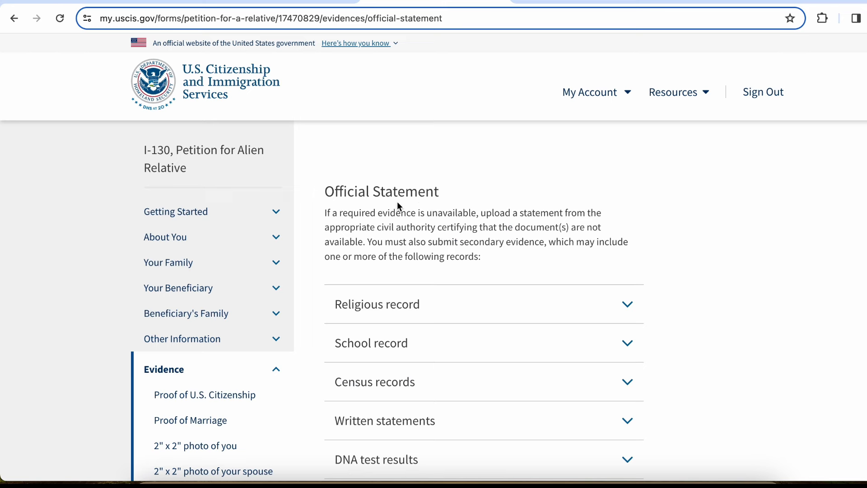
Expand and collapse the Religious record details on the Official Statement page
scroll(478, 219, down, 2)
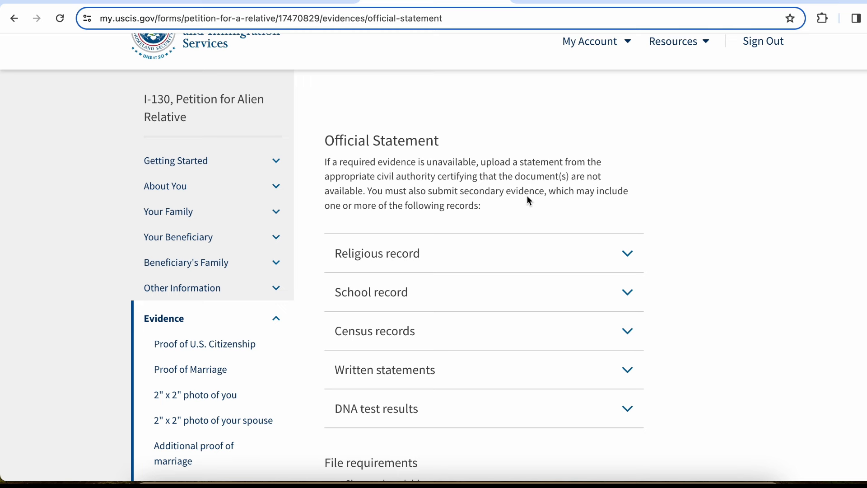
click(567, 250)
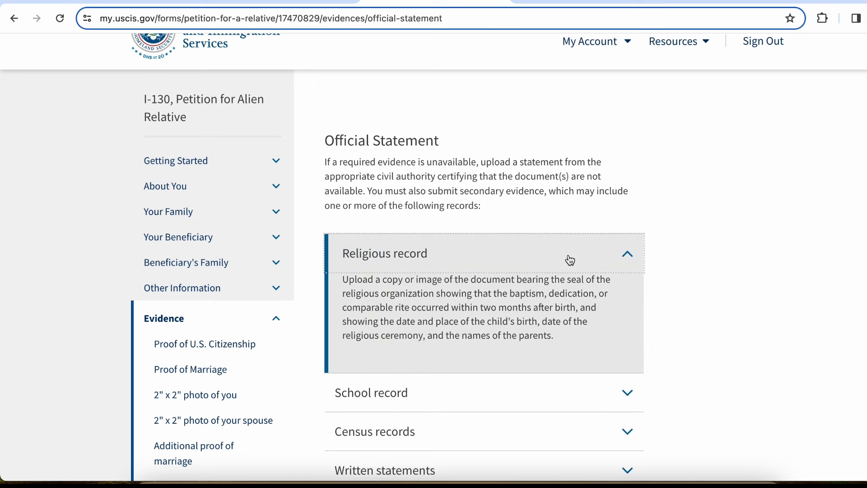
click(570, 260)
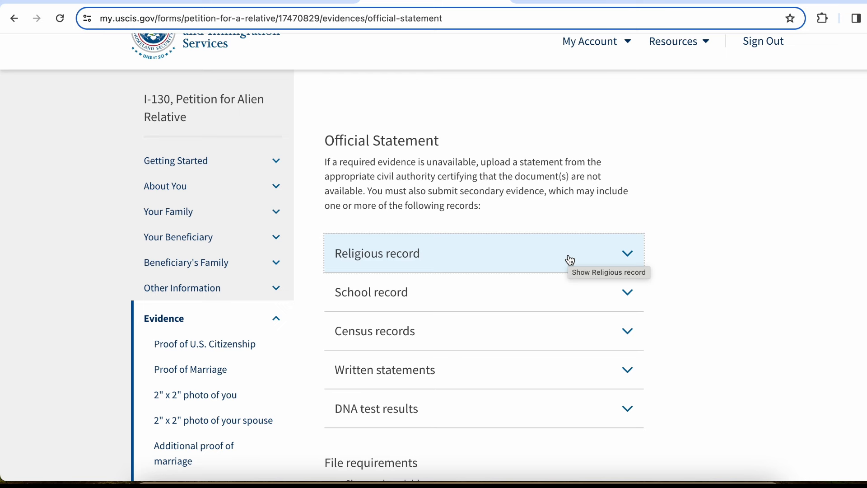
scroll(569, 259, down, 3)
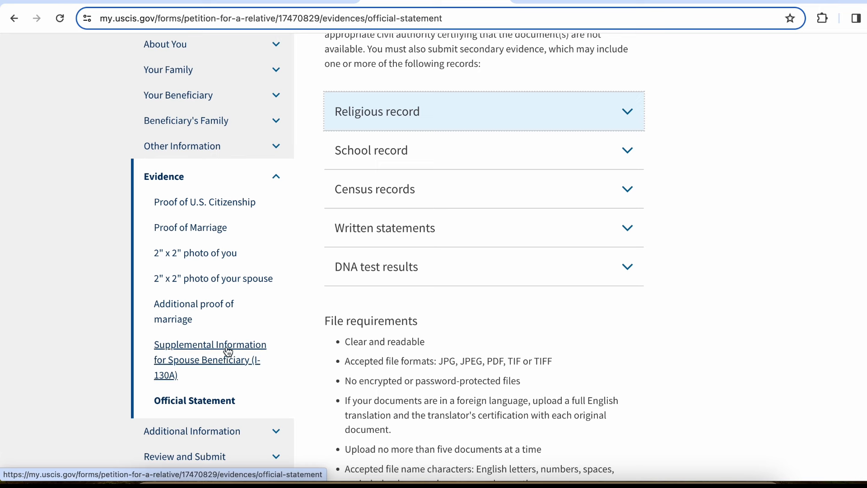
scroll(484, 153, up, 1)
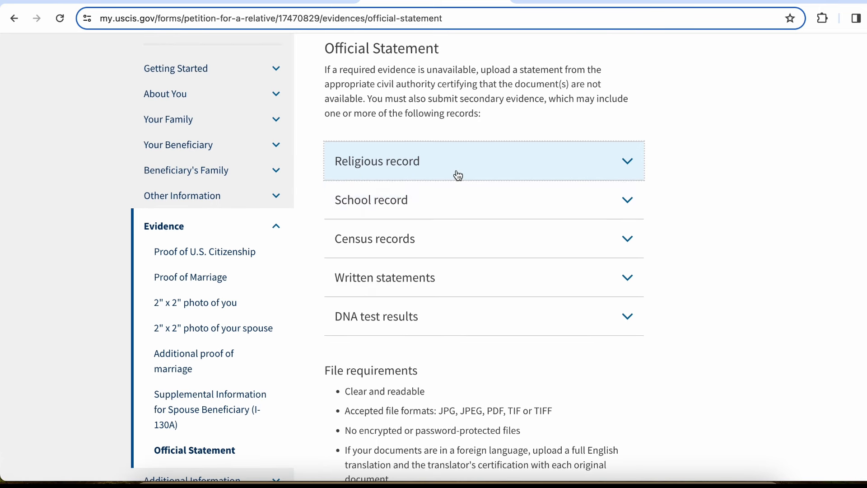
Expand and collapse the School record, Census records, Written statements and DNA test results details
click(465, 211)
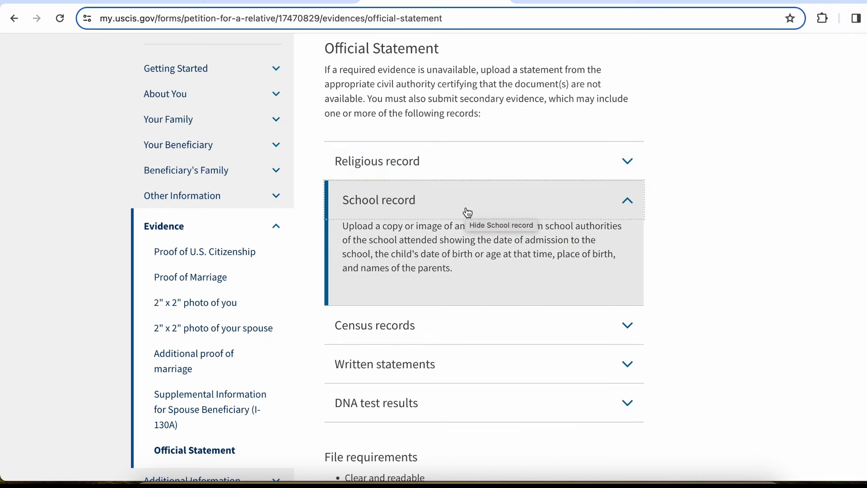
click(465, 211)
click(463, 247)
click(463, 247)
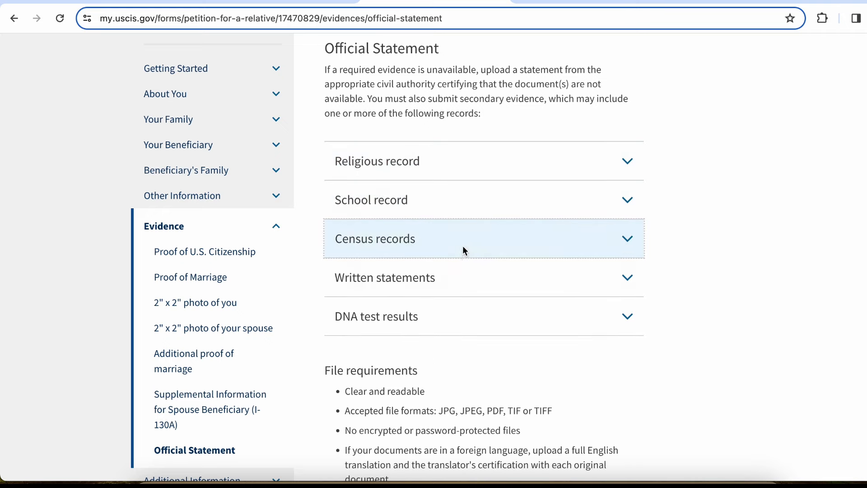
click(459, 282)
scroll(459, 283, down, 4)
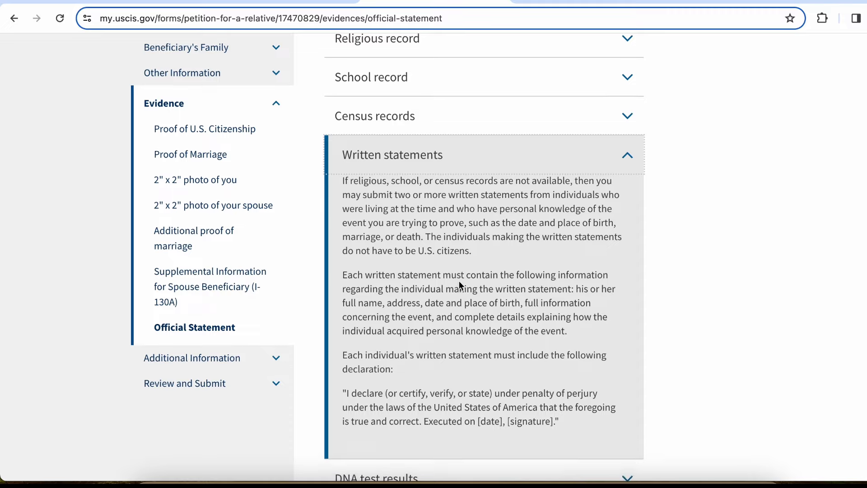
click(444, 119)
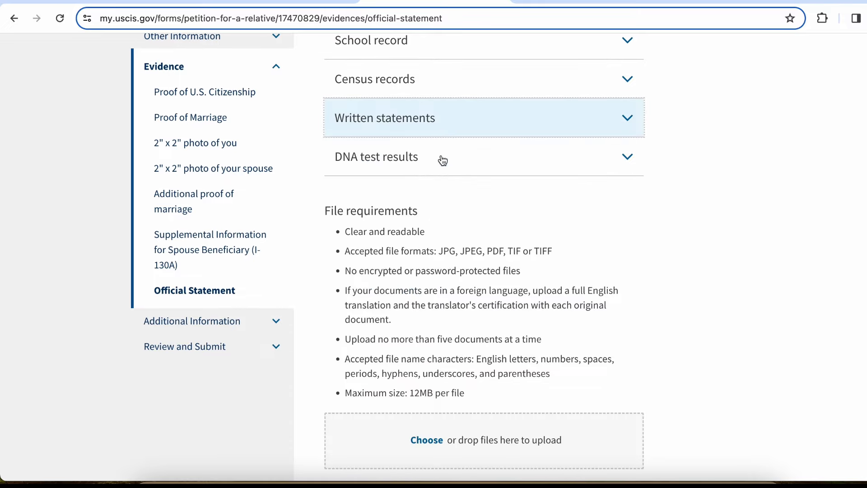
click(442, 165)
click(441, 166)
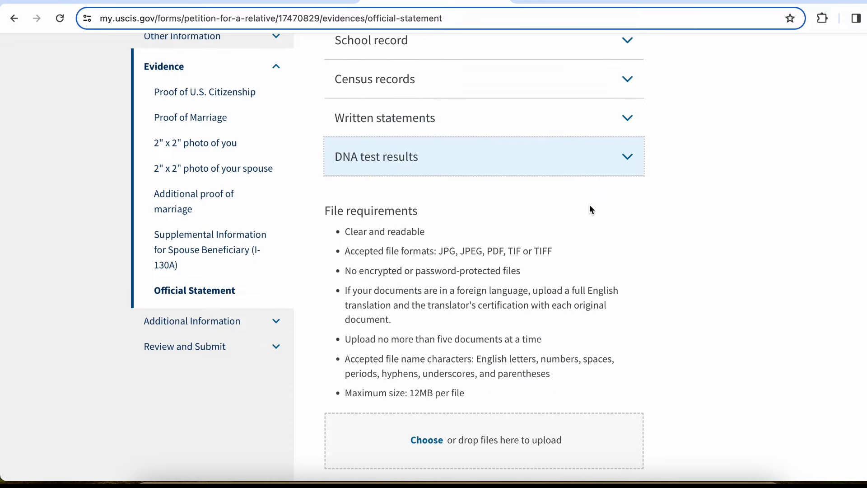
Continue without uploading an official statement, past the warning to Additional Information
scroll(540, 406, down, 4)
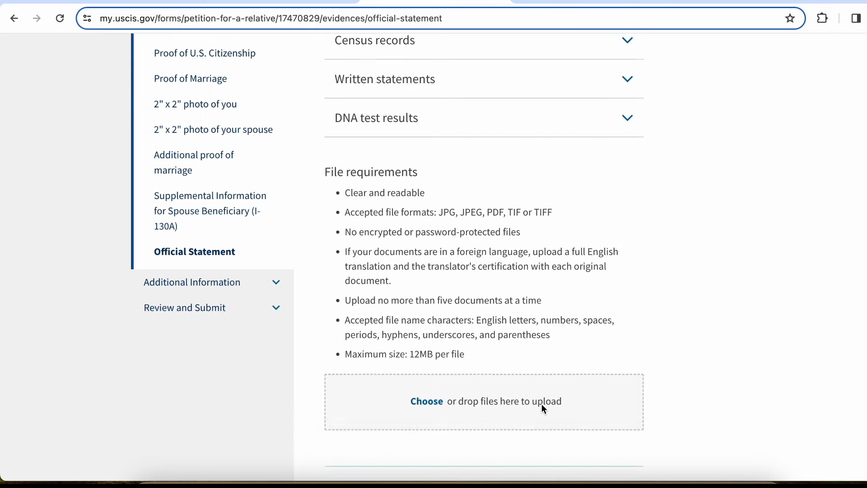
click(597, 391)
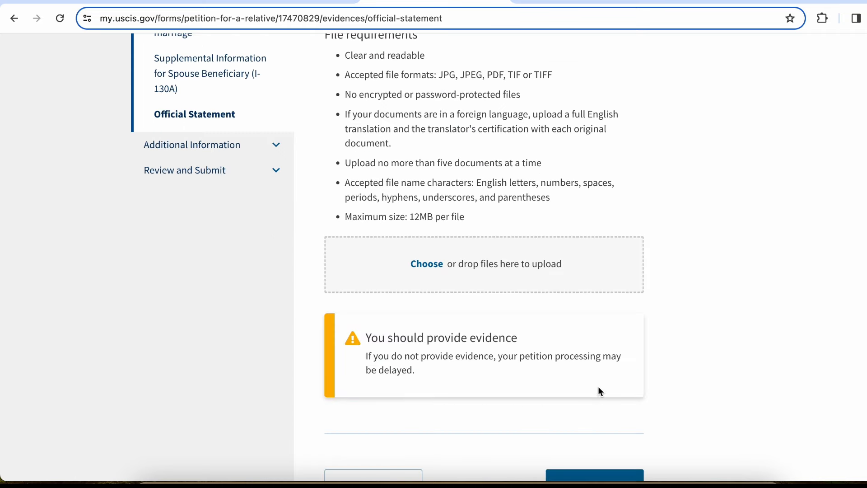
scroll(599, 389, down, 2)
click(596, 387)
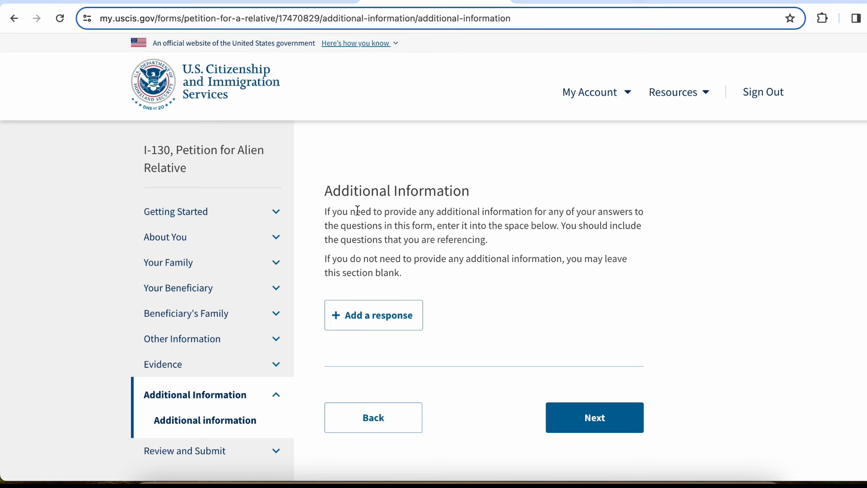
Start an additional information response and close the Section list without choosing a section
drag(359, 211, 501, 215)
click(502, 216)
click(403, 325)
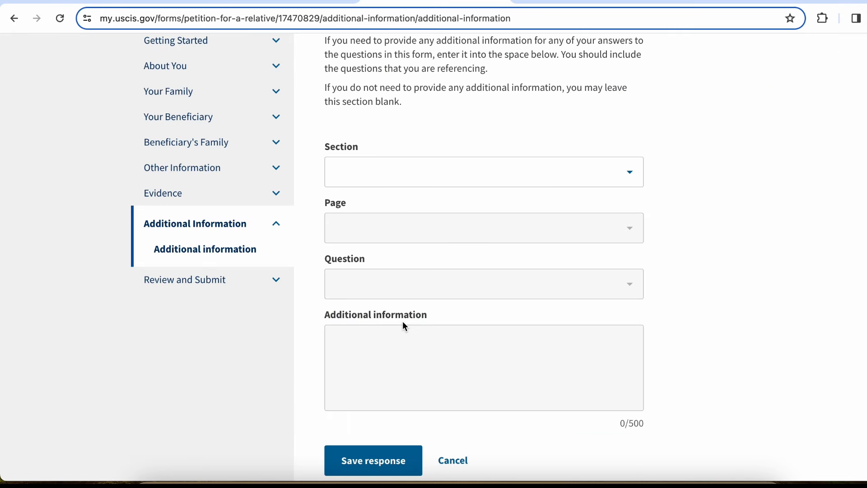
click(629, 185)
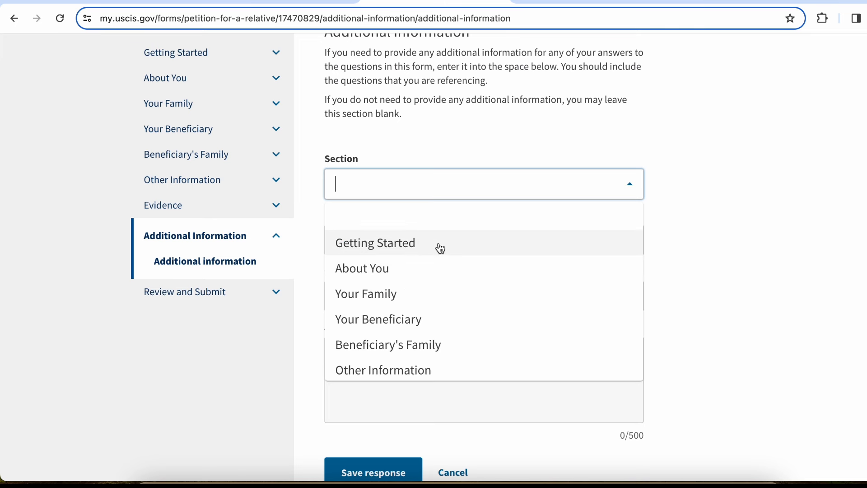
scroll(451, 325, down, 1)
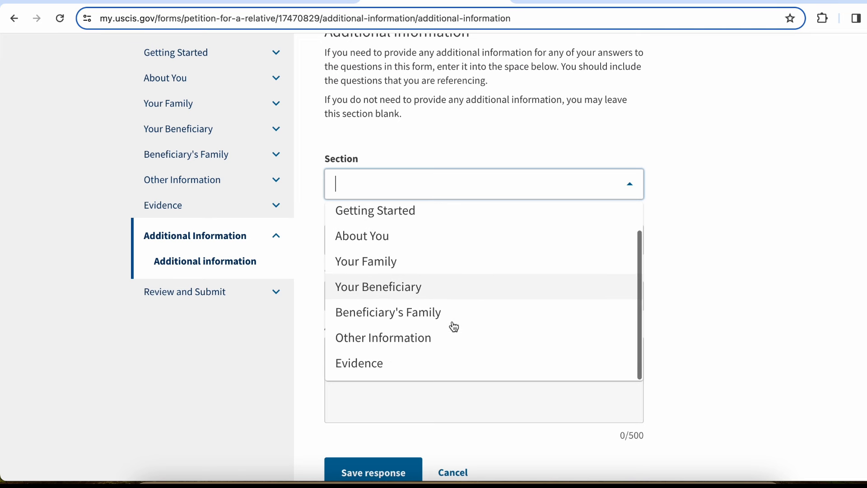
scroll(451, 325, up, 1)
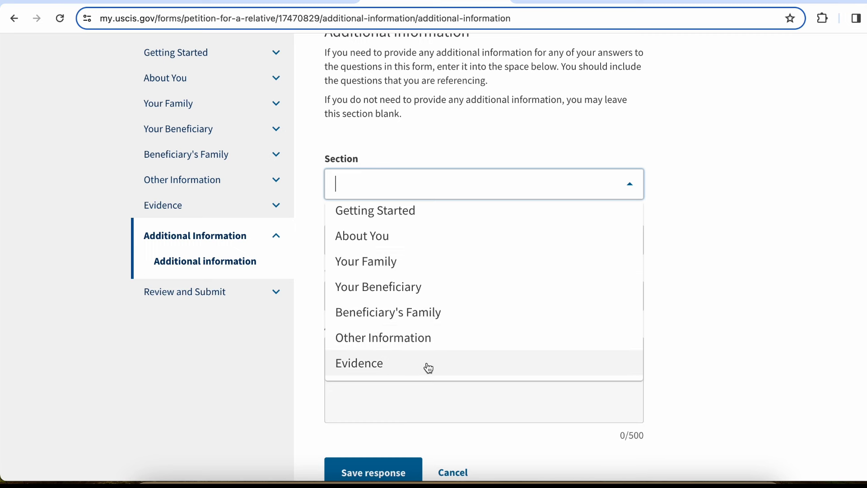
click(664, 249)
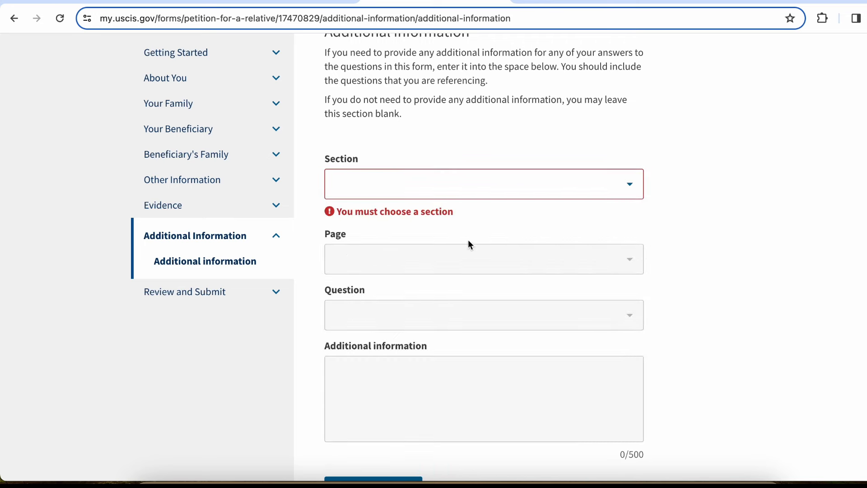
Cancel the unfinished response, leaving Additional Information blank and reaching Review and Submit
scroll(479, 399, down, 1)
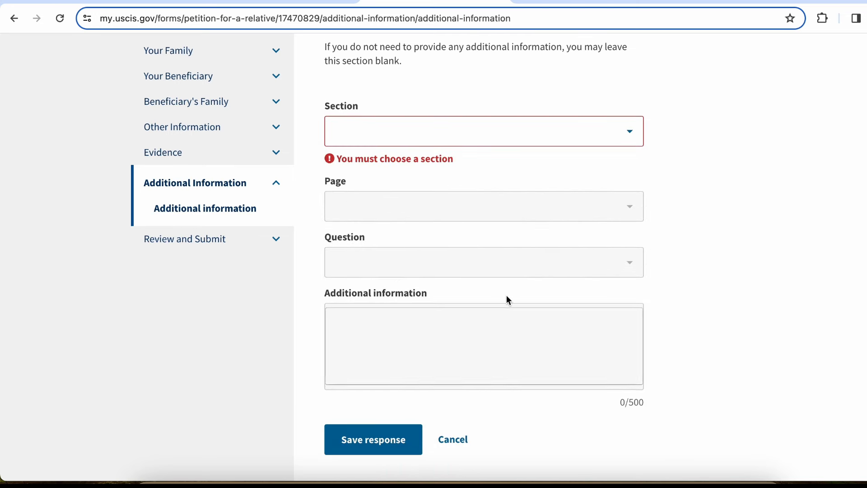
scroll(506, 298, down, 1)
scroll(506, 294, down, 1)
click(459, 359)
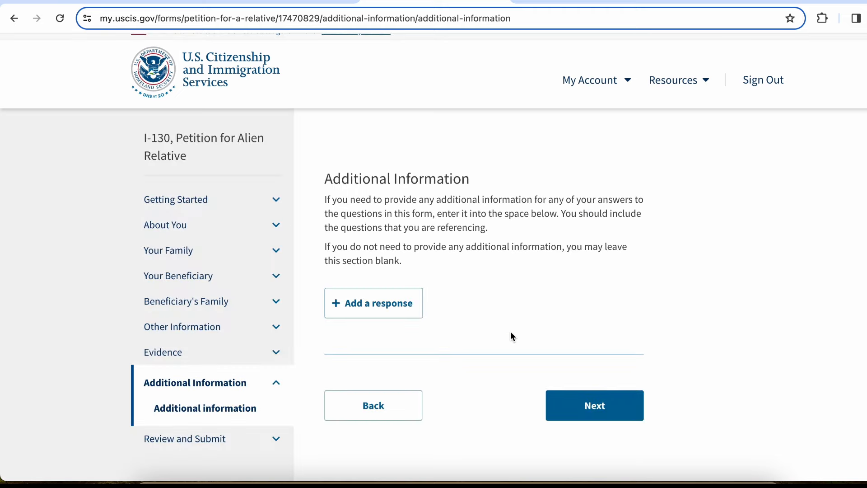
scroll(510, 336, down, 1)
Advance to the Review and Submit page and read its heading and review instructions
click(606, 350)
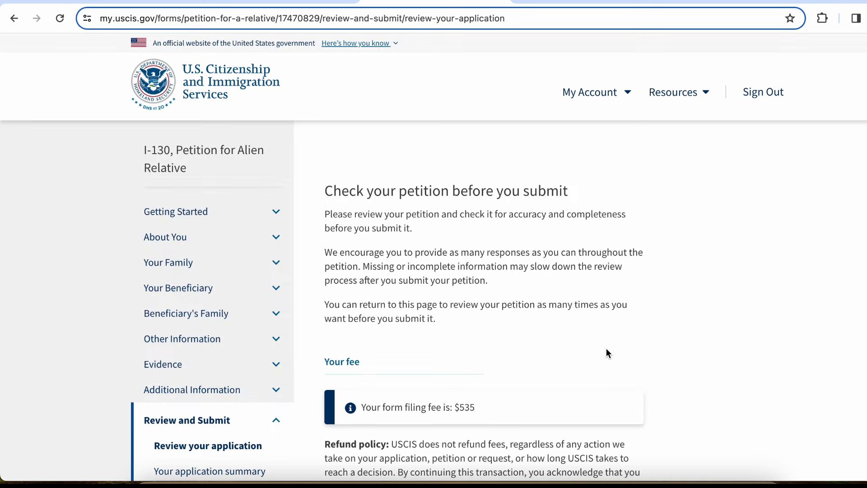
drag(375, 192, 582, 197)
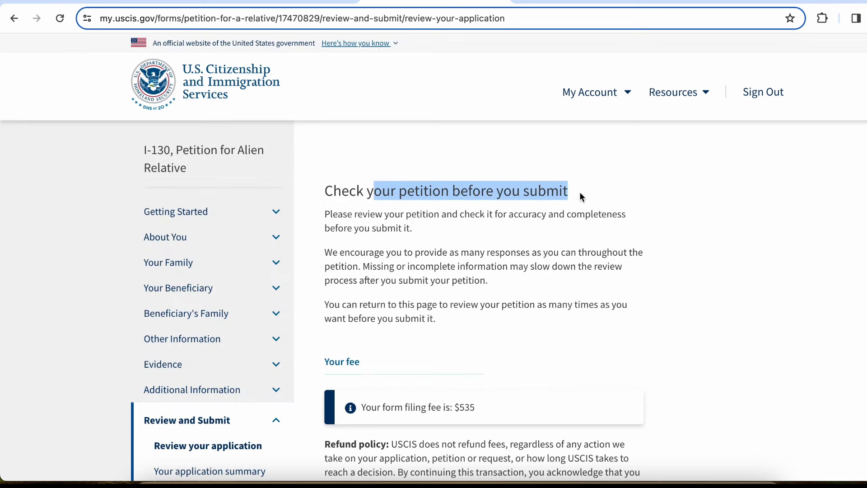
click(581, 197)
drag(357, 215, 484, 251)
click(483, 246)
scroll(483, 247, down, 2)
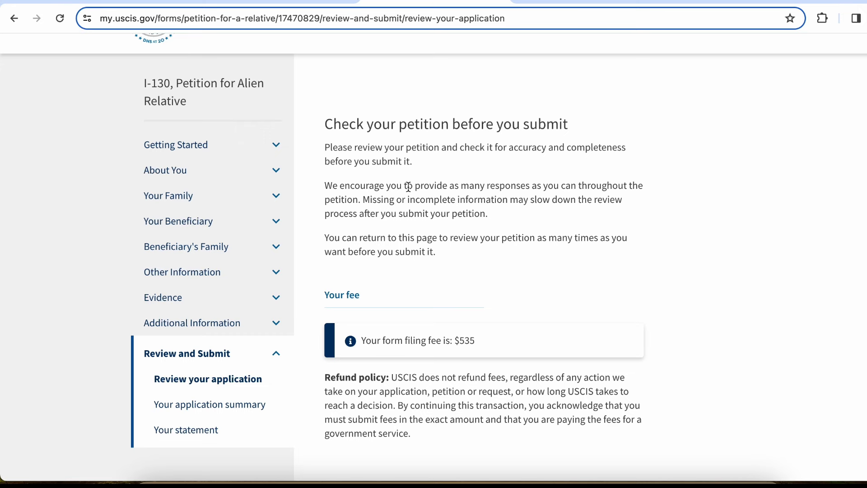
scroll(408, 187, down, 3)
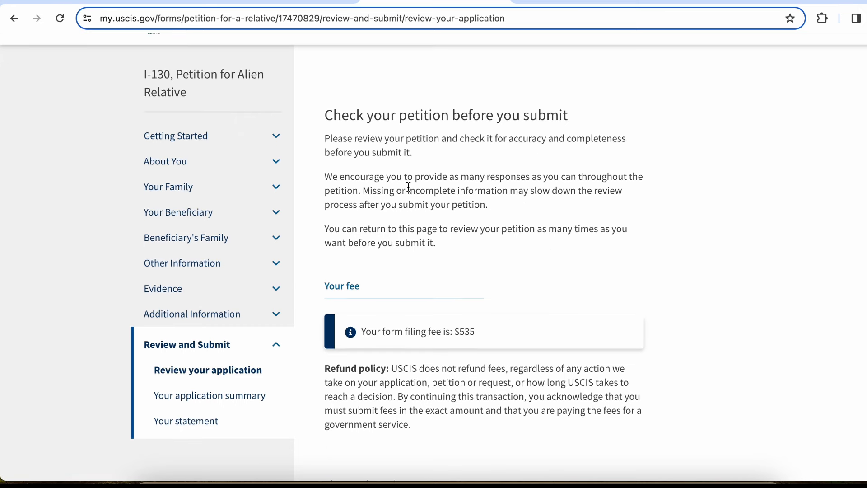
Read the $535 filing fee notice, the no-refund policy and the no-alerts section
drag(318, 173, 495, 248)
click(492, 244)
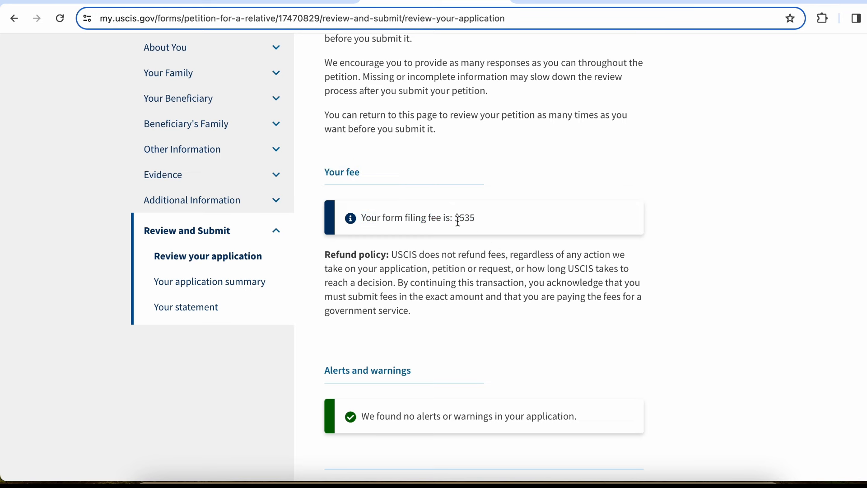
drag(456, 220, 476, 220)
click(496, 220)
scroll(497, 219, down, 1)
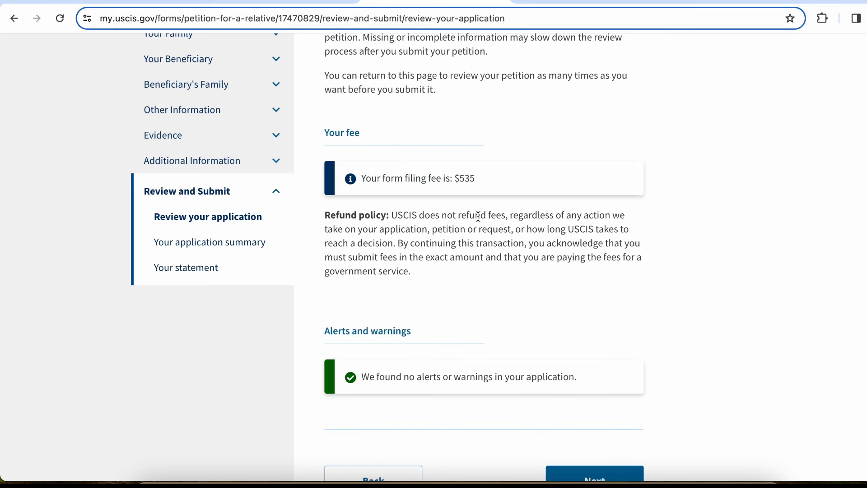
drag(395, 216, 513, 220)
click(516, 220)
drag(531, 216, 585, 266)
click(517, 229)
click(584, 266)
scroll(585, 268, down, 4)
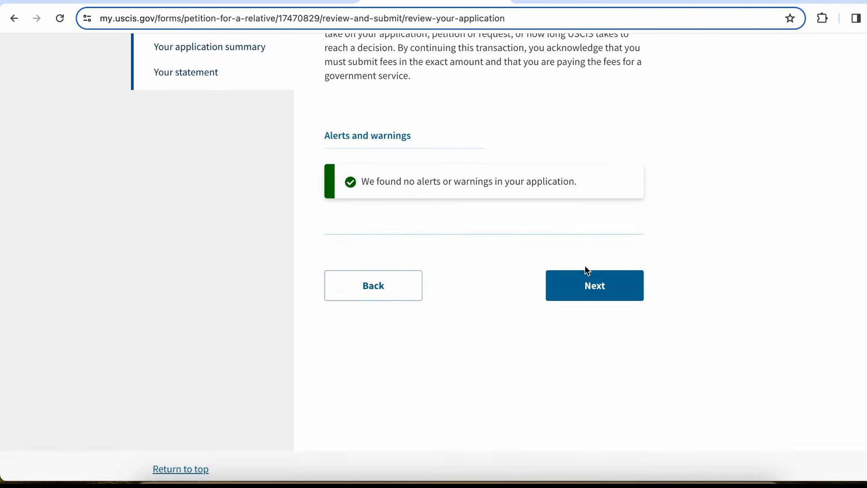
scroll(570, 93, up, 1)
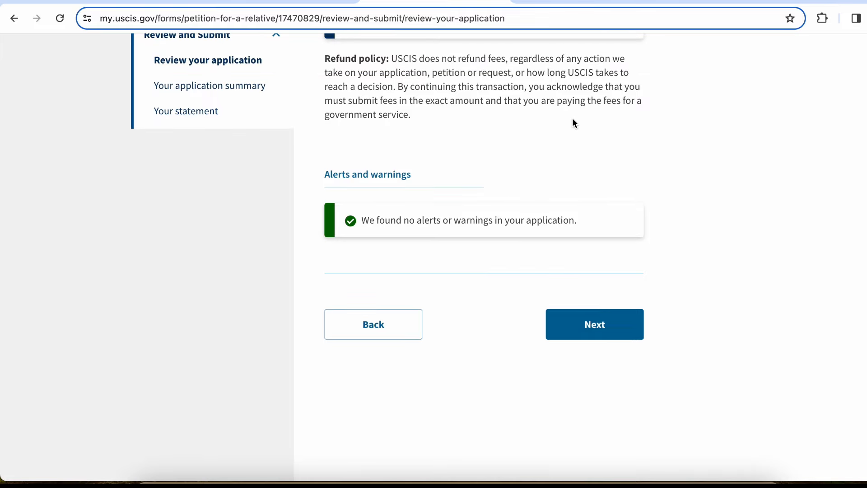
Go on to the 'Your application summary' page and read its heading
click(599, 311)
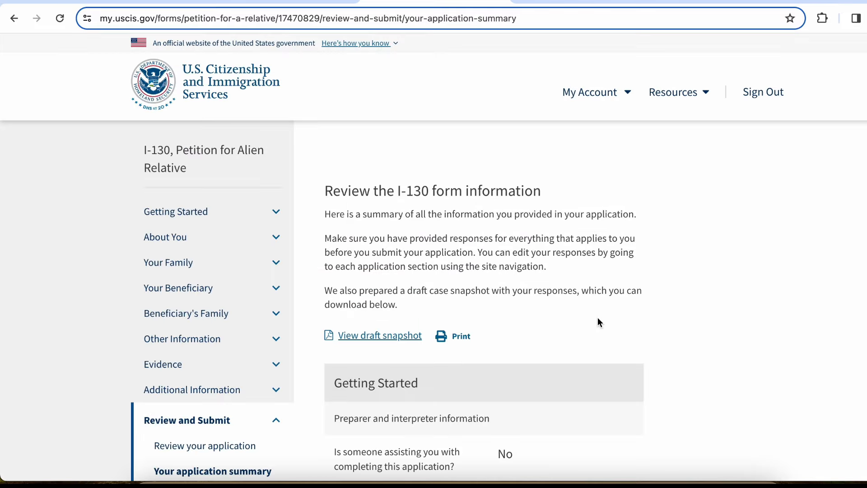
scroll(599, 319, down, 2)
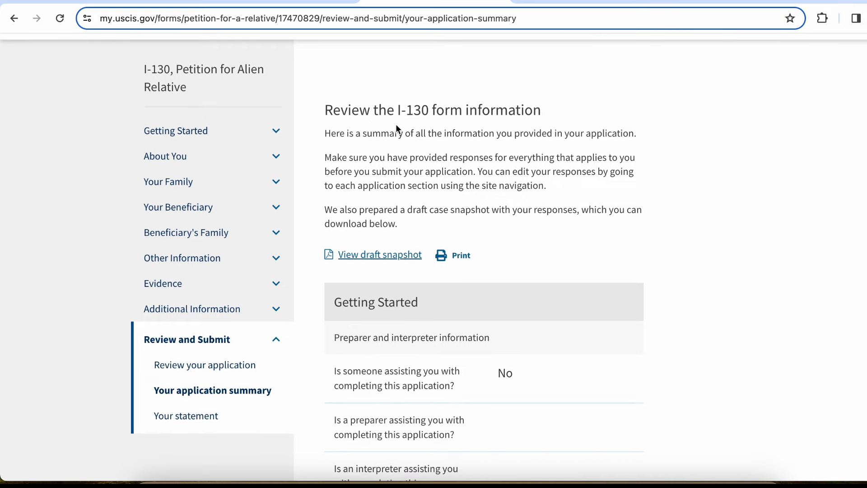
drag(334, 110, 541, 114)
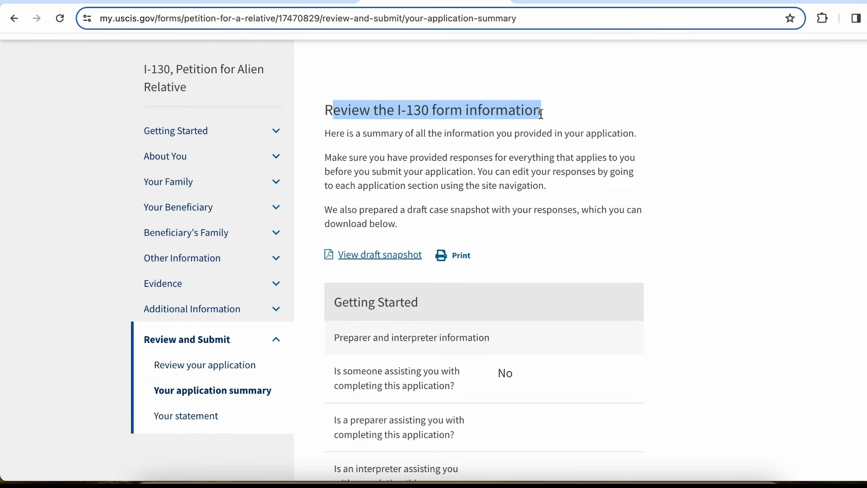
click(546, 119)
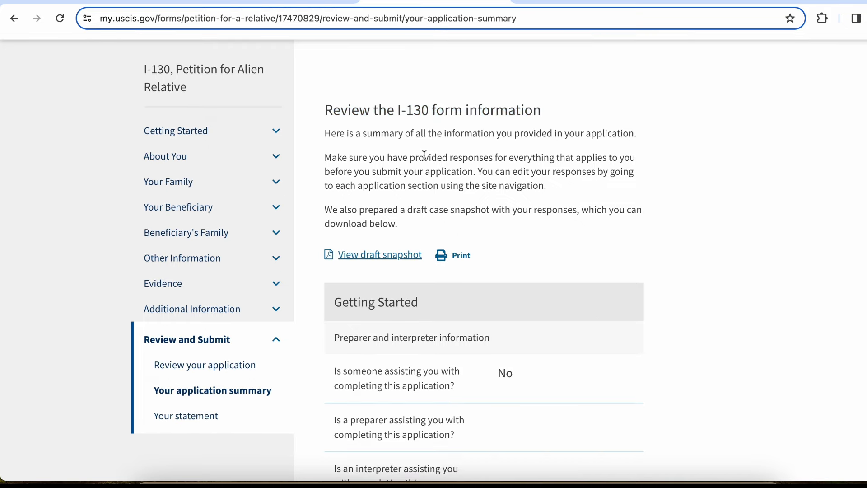
Scroll through the summary and download the draft snapshot as application I-130.pdf
scroll(424, 158, down, 5)
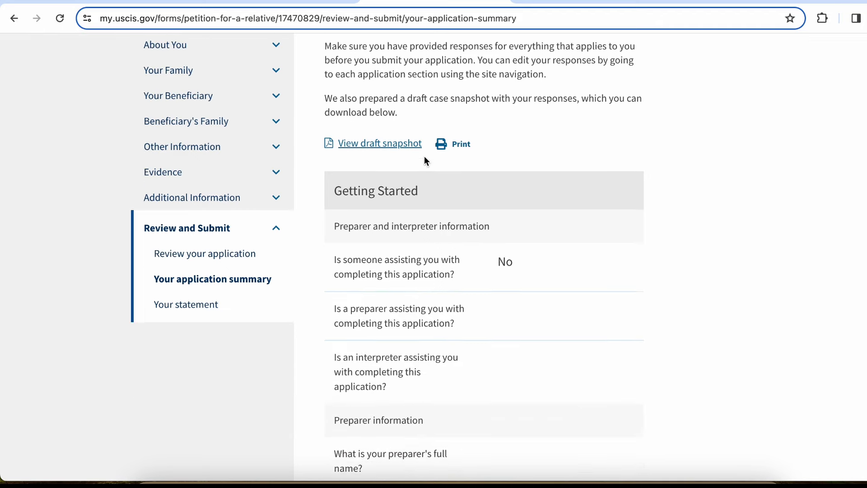
scroll(425, 158, up, 3)
scroll(425, 161, down, 15)
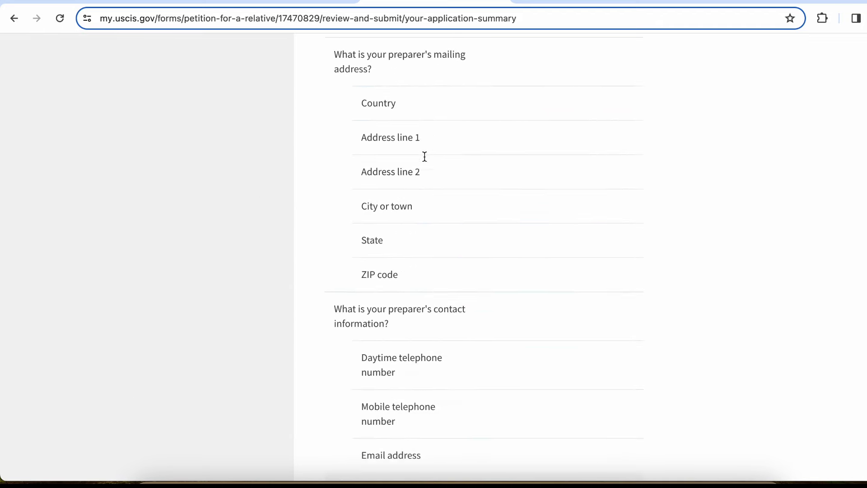
scroll(424, 156, down, 20)
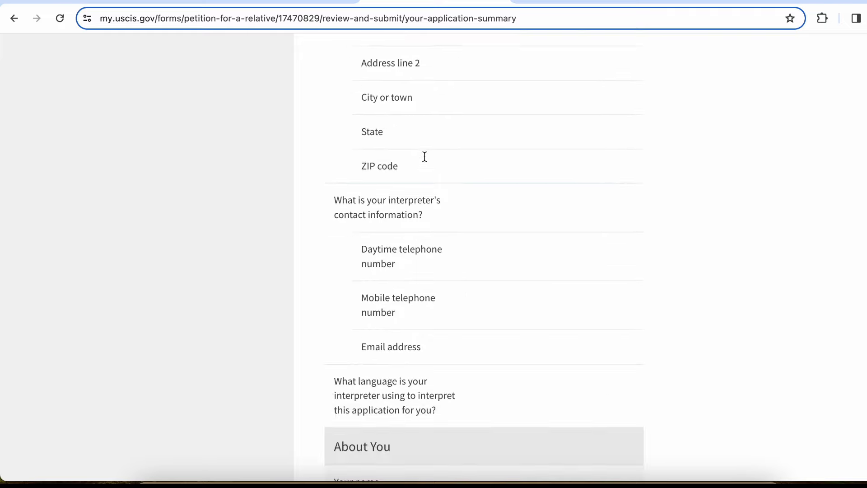
scroll(424, 160, up, 15)
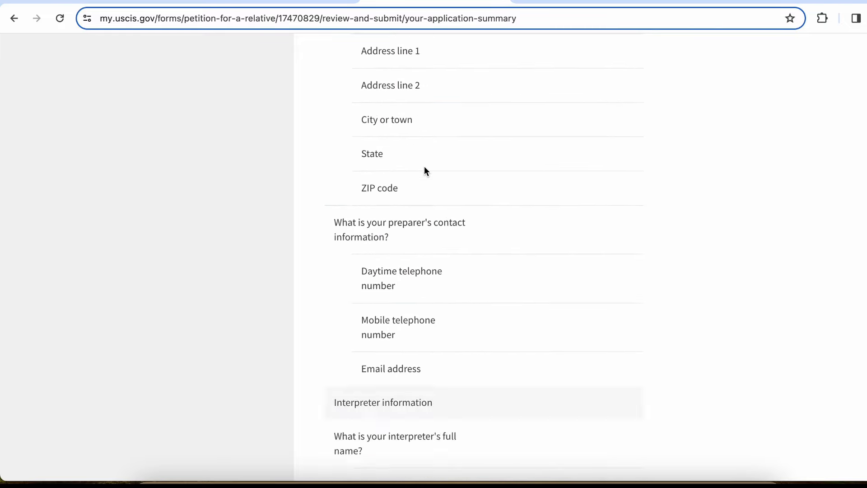
scroll(424, 169, up, 5)
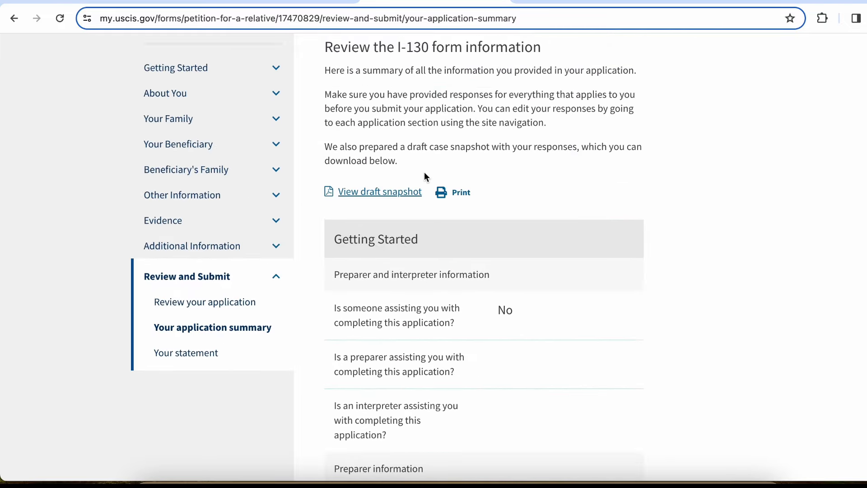
click(381, 194)
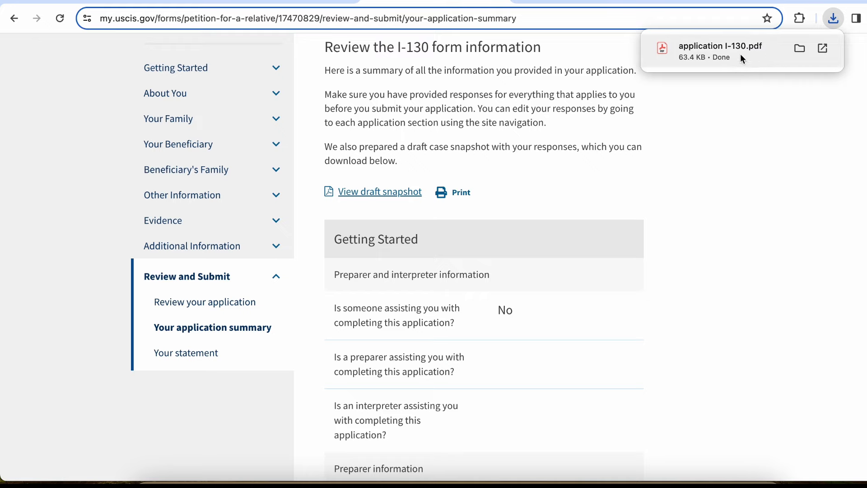
Open application I-130.pdf, page through all 18 pages, then close the PDF tab
click(742, 56)
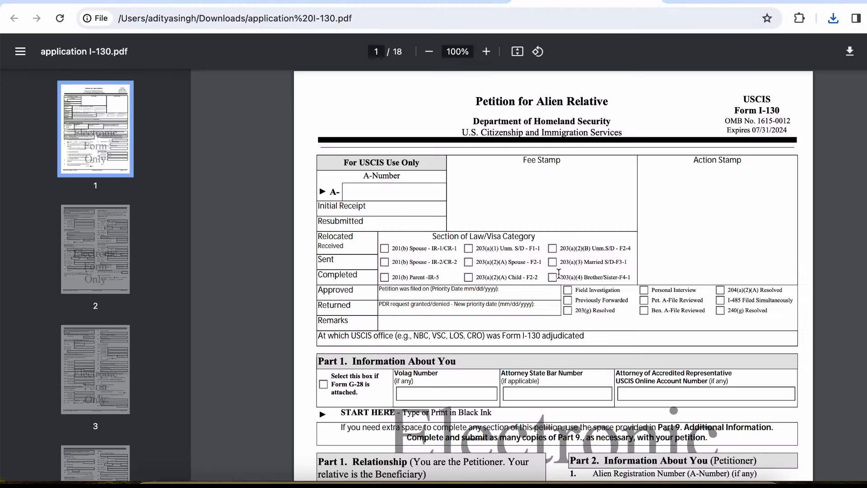
scroll(558, 273, down, 6)
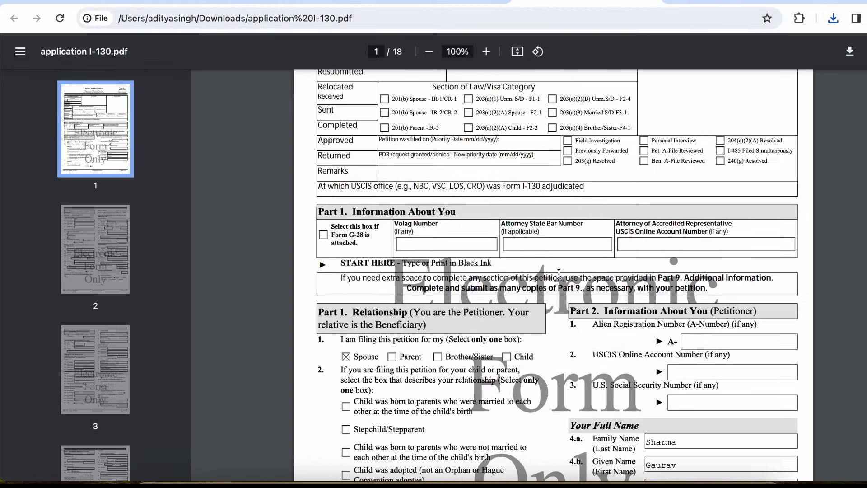
scroll(559, 273, down, 4)
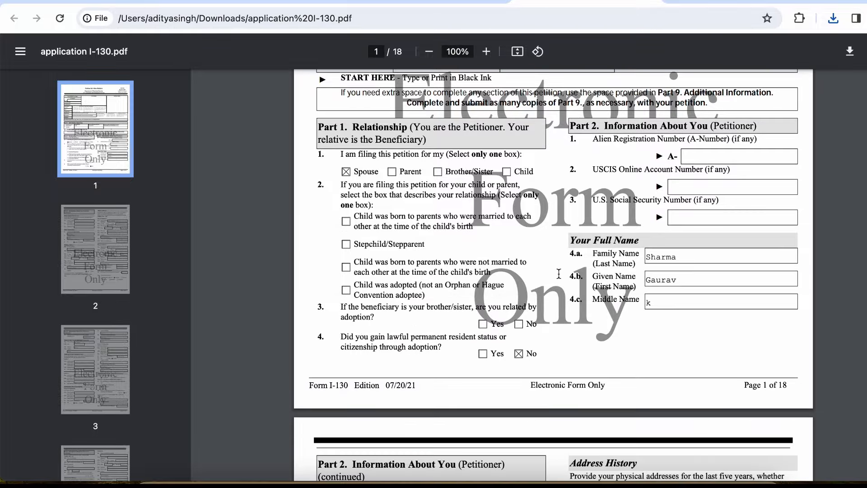
scroll(559, 273, down, 7)
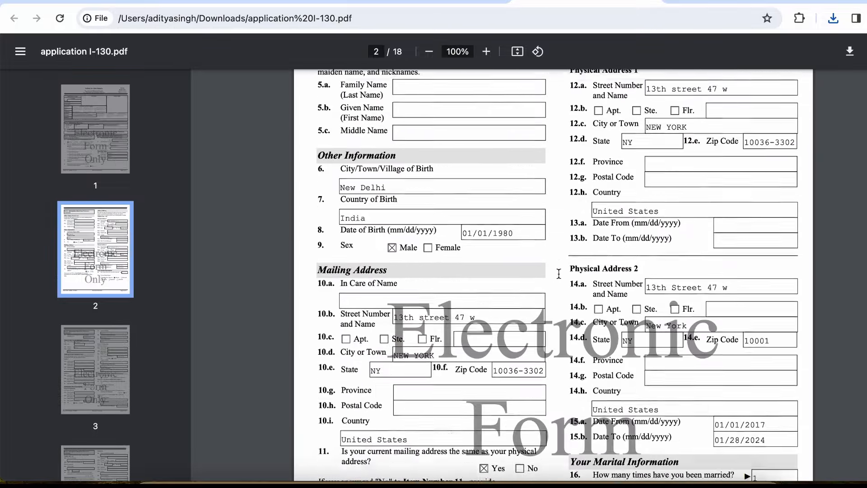
scroll(537, 258, up, 11)
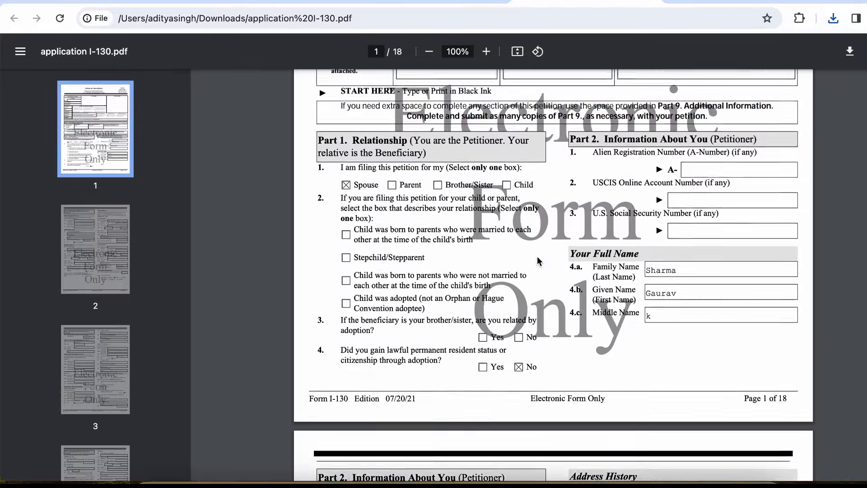
scroll(538, 261, up, 4)
scroll(535, 357, up, 3)
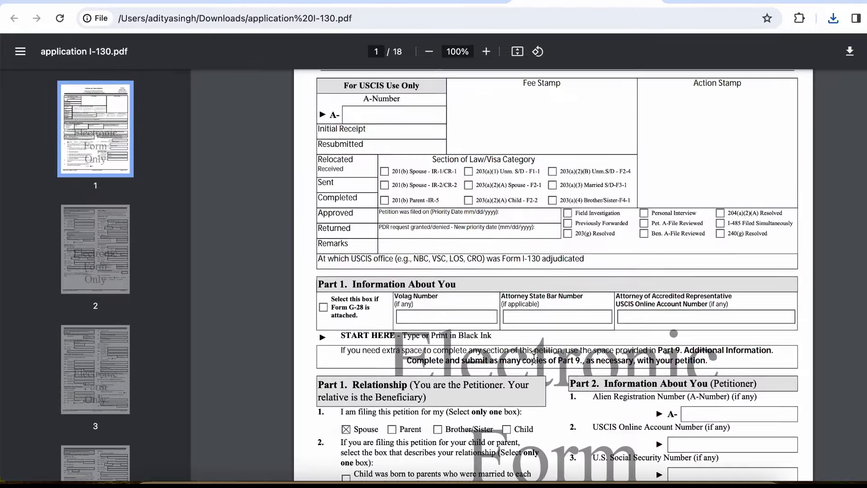
scroll(534, 358, down, 3)
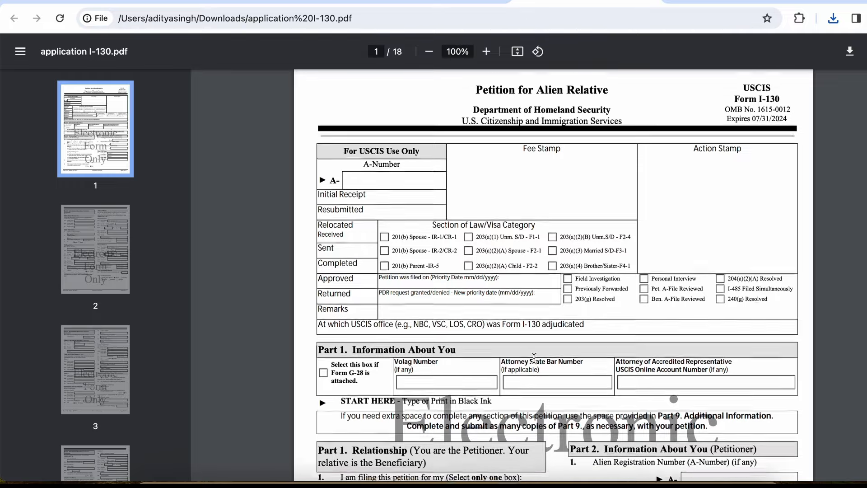
scroll(533, 358, down, 3)
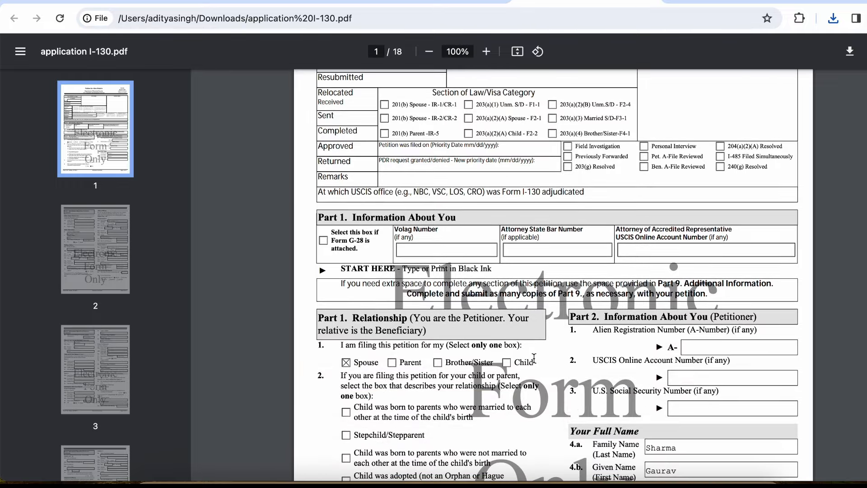
scroll(534, 358, down, 12)
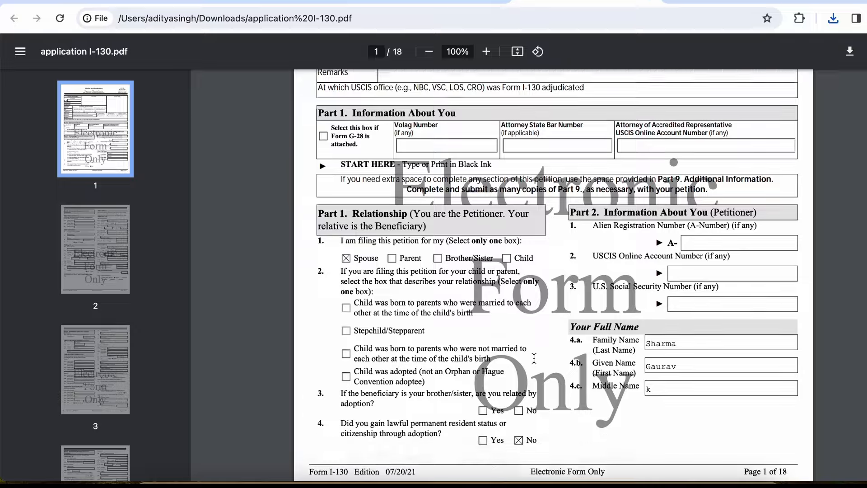
scroll(533, 358, down, 12)
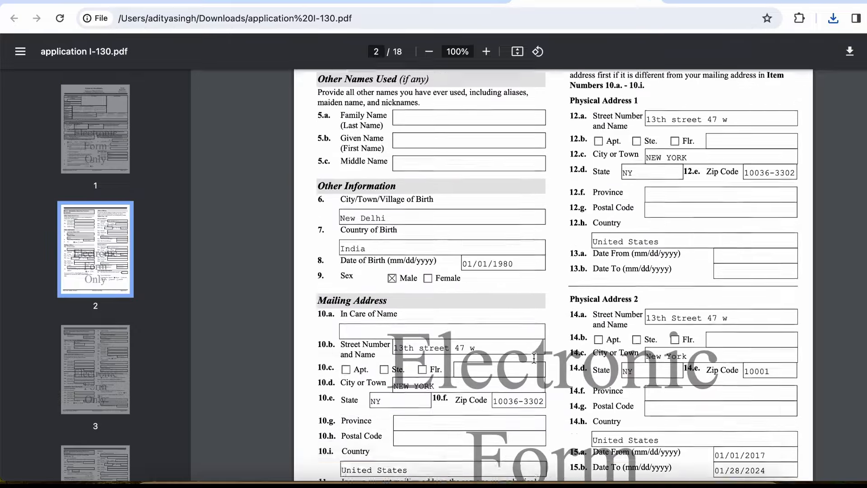
scroll(534, 358, down, 6)
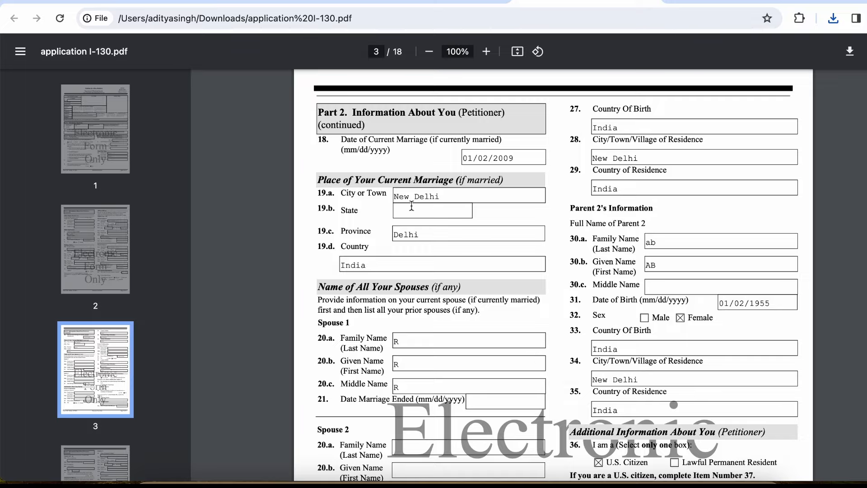
scroll(502, 265, down, 11)
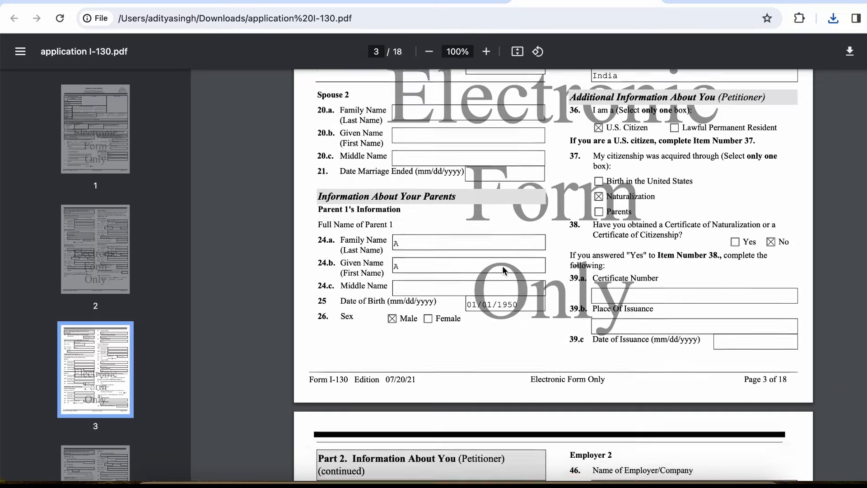
scroll(502, 266, down, 6)
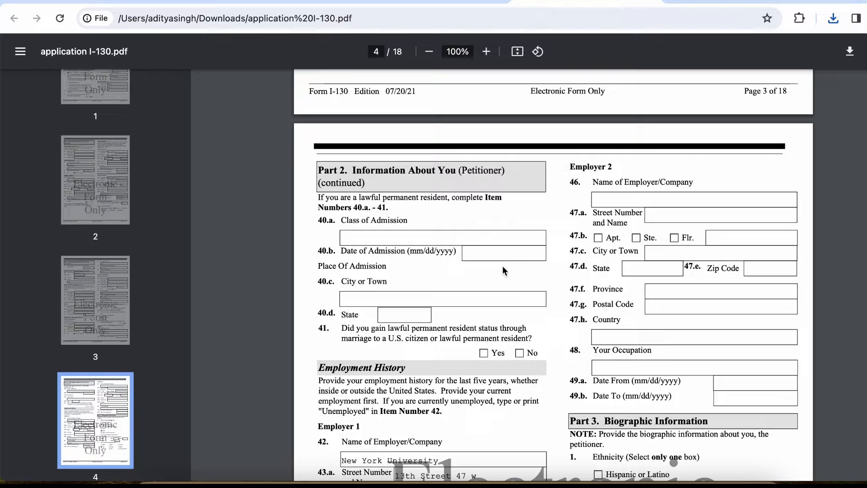
scroll(502, 266, down, 4)
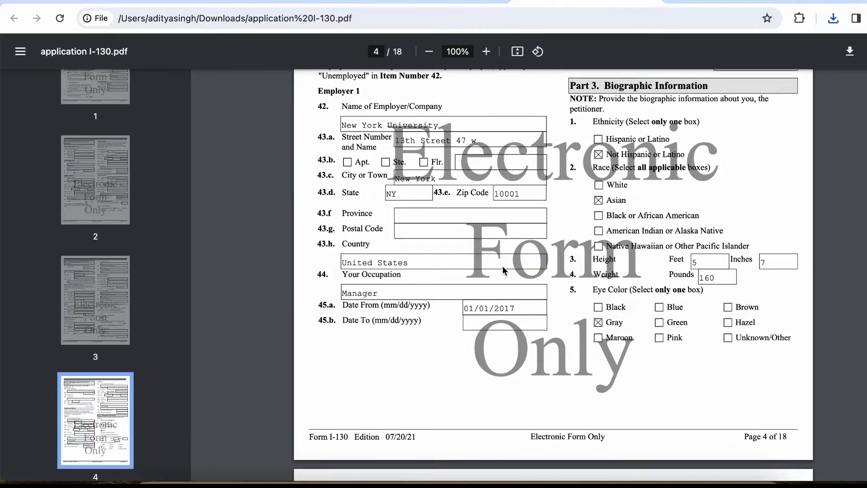
scroll(503, 266, down, 7)
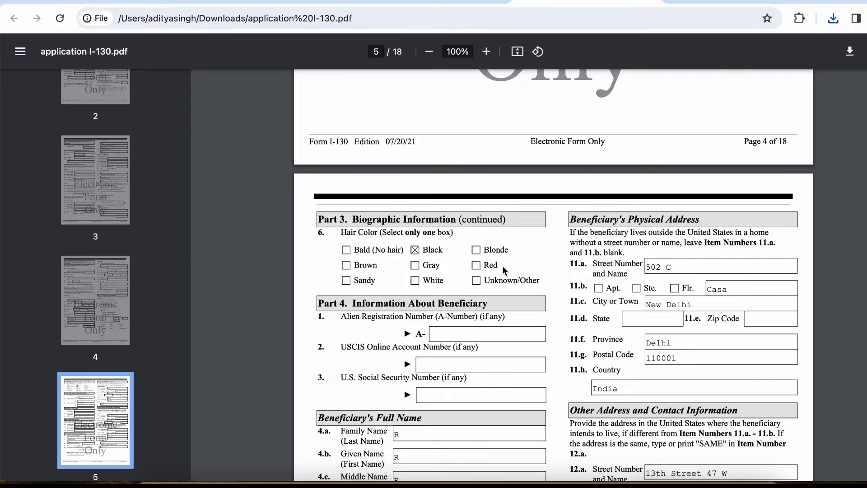
scroll(503, 266, down, 10)
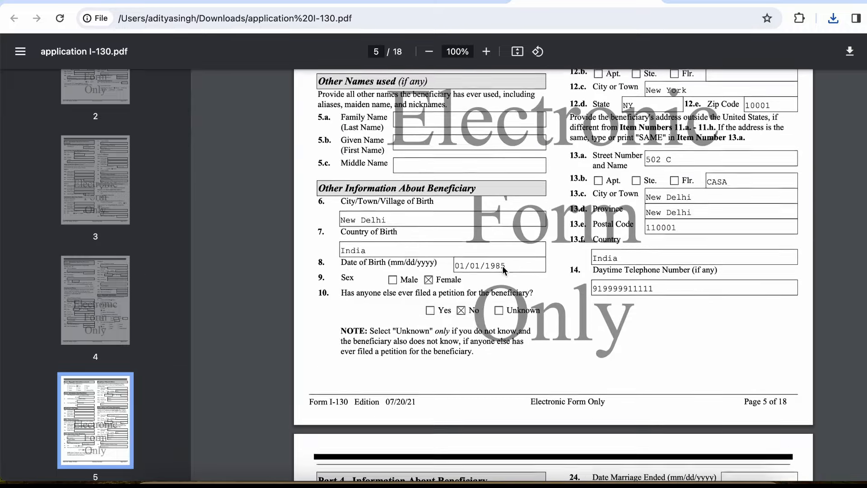
scroll(502, 265, down, 8)
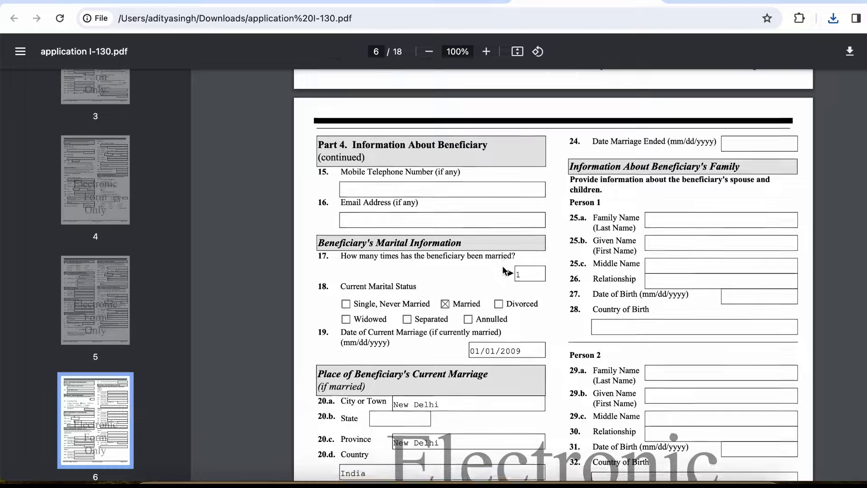
scroll(502, 270, down, 10)
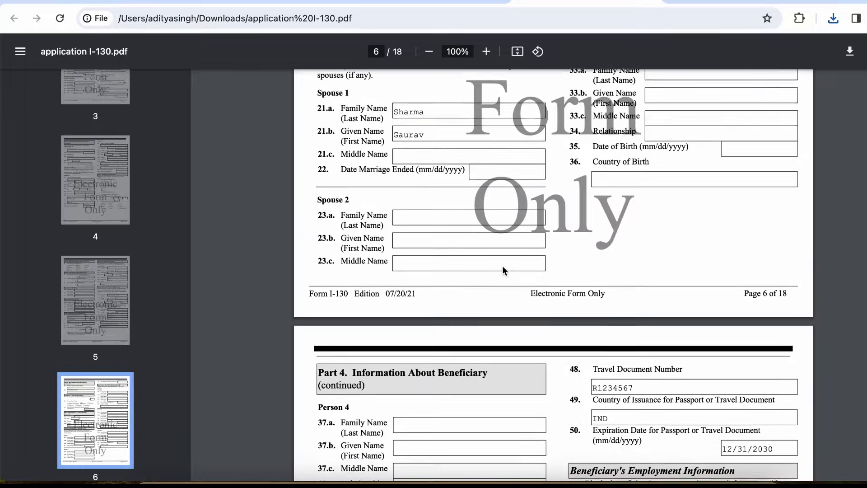
scroll(502, 270, down, 9)
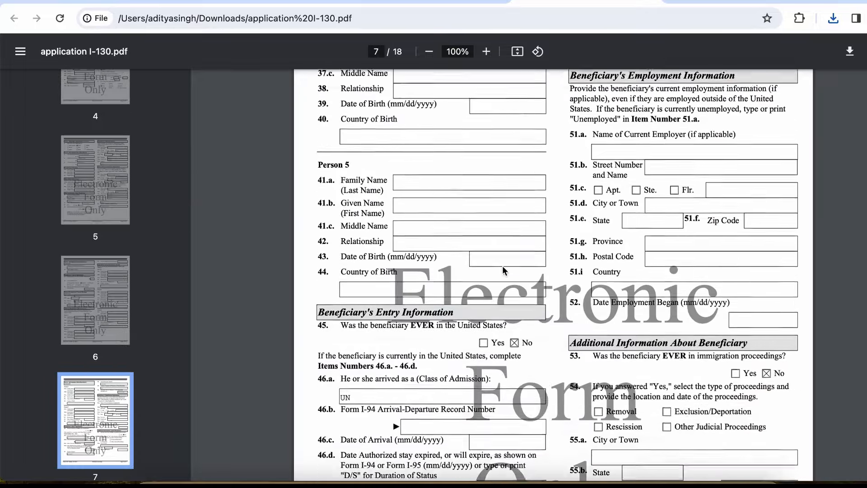
scroll(502, 270, down, 13)
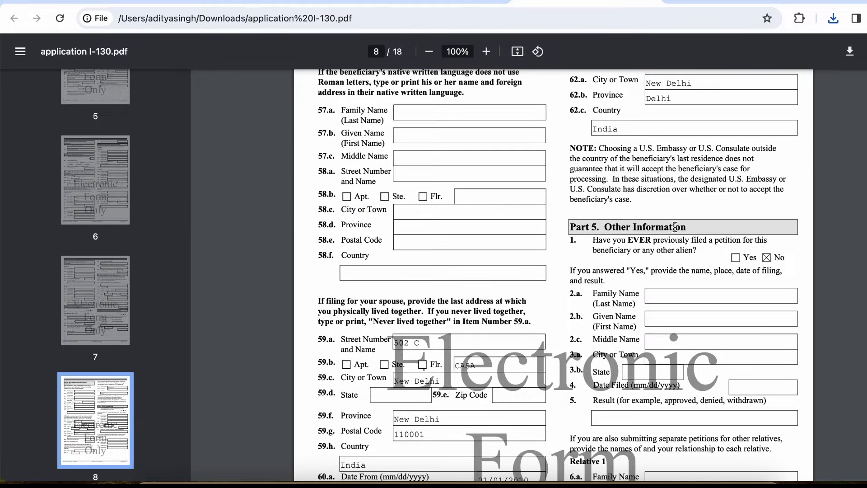
scroll(674, 242, down, 10)
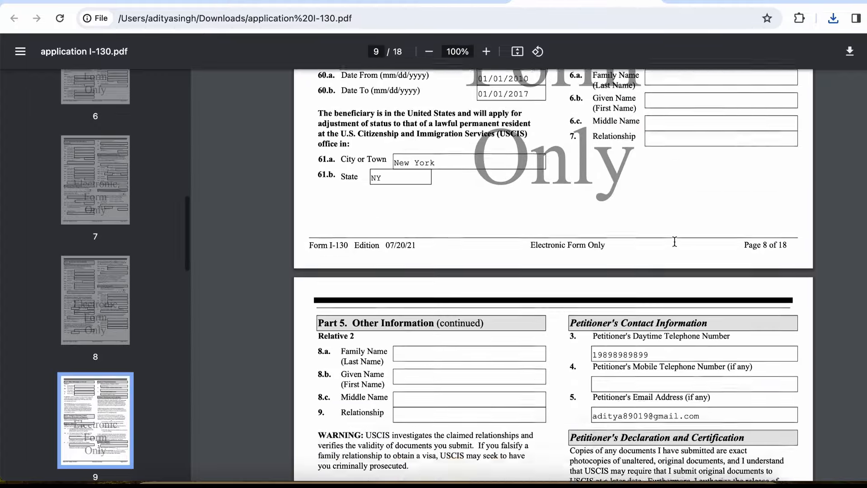
scroll(674, 241, down, 13)
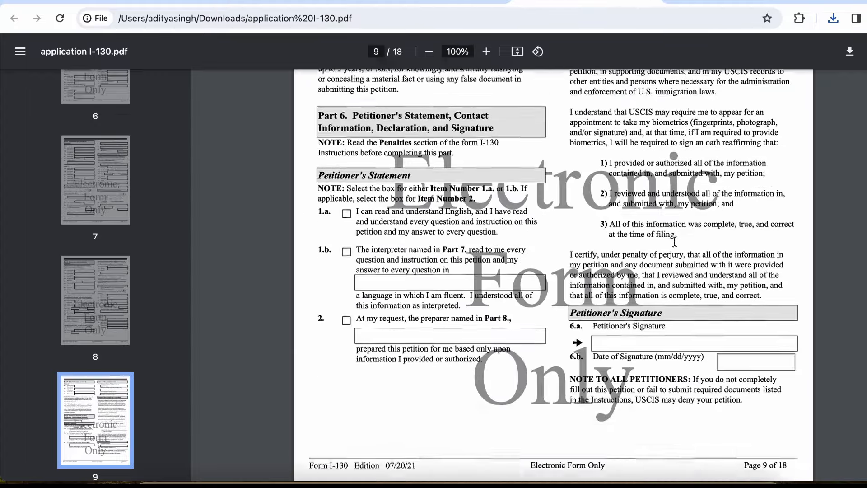
scroll(674, 241, down, 20)
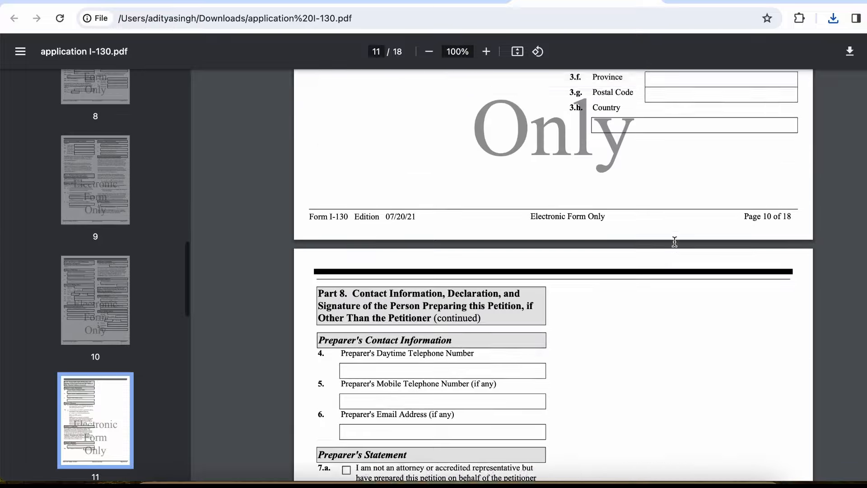
scroll(674, 242, down, 20)
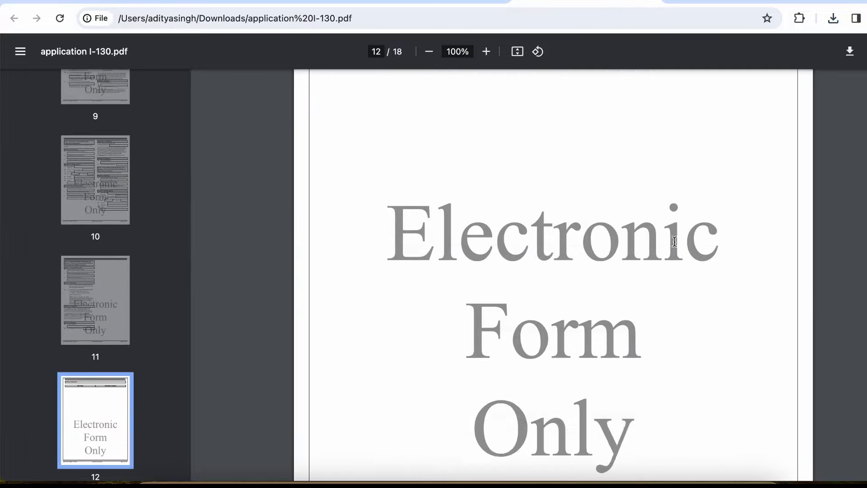
scroll(674, 242, down, 20)
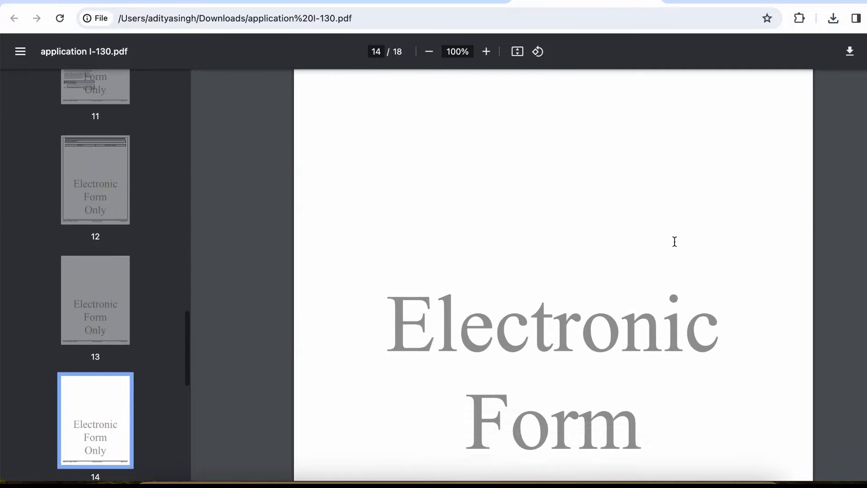
scroll(674, 241, down, 1)
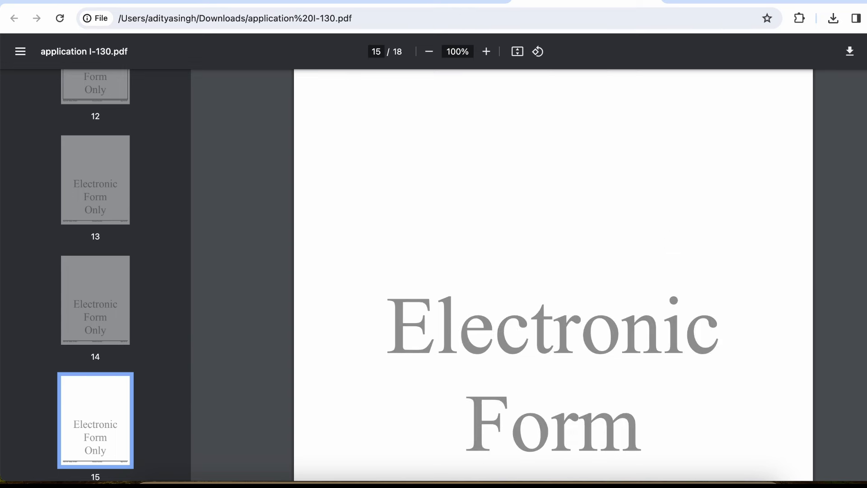
click(656, 0)
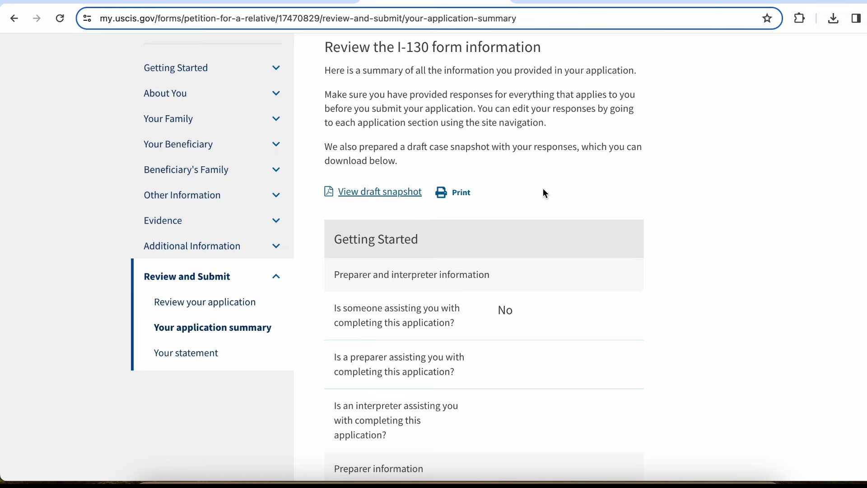
Review the full application summary, then continue to the Applicant's statement page
scroll(544, 192, down, 3)
scroll(537, 203, up, 3)
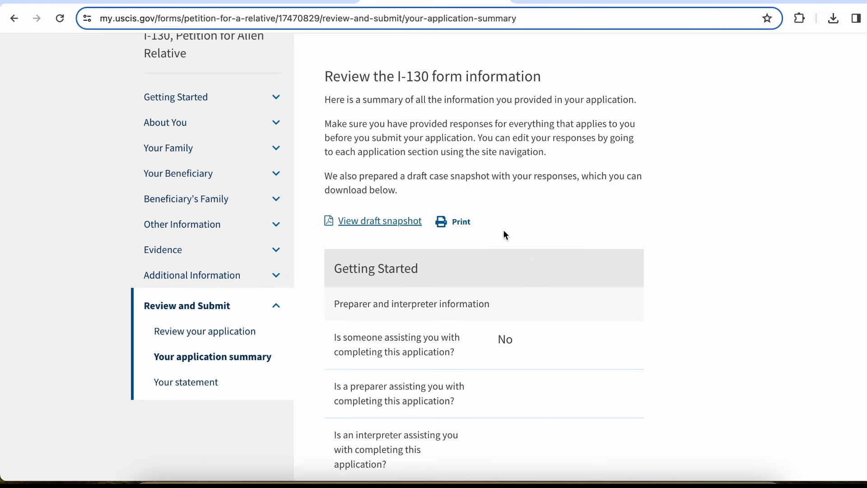
scroll(504, 230, down, 3)
scroll(505, 235, down, 2)
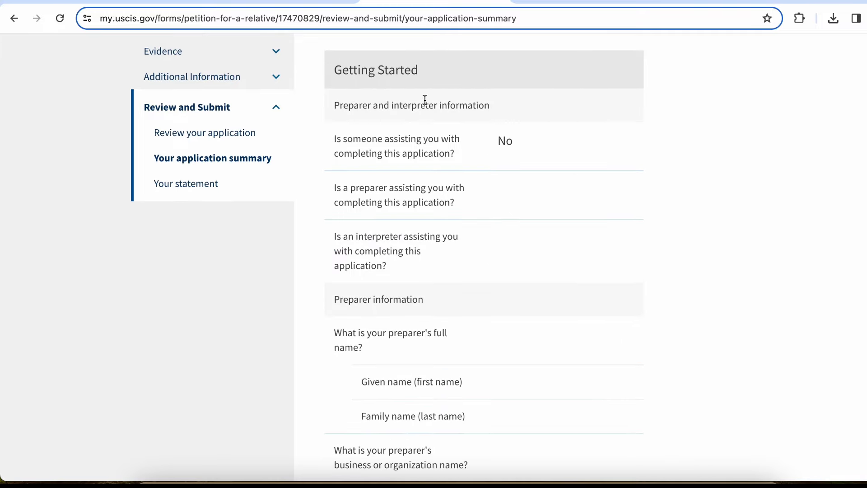
scroll(453, 309, down, 20)
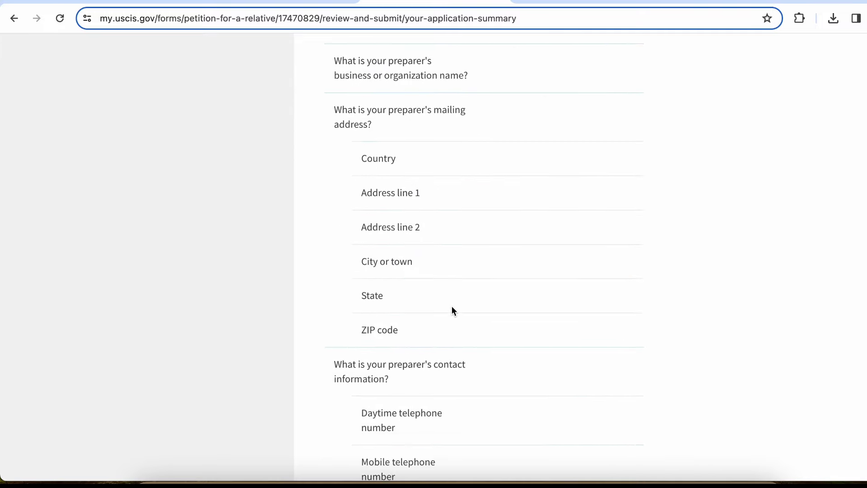
scroll(452, 310, down, 12)
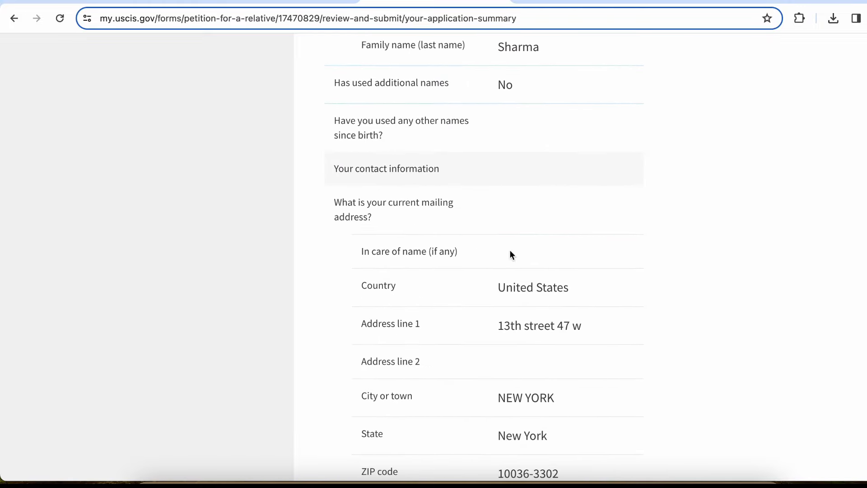
scroll(510, 291, down, 15)
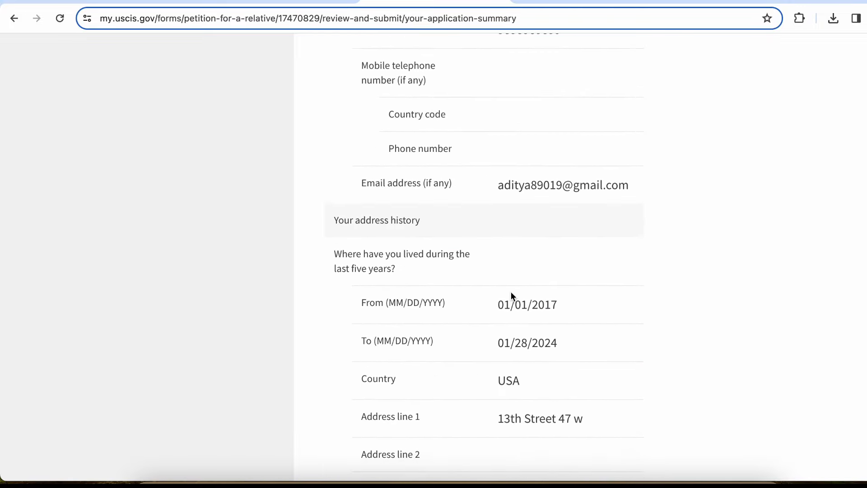
scroll(510, 291, down, 19)
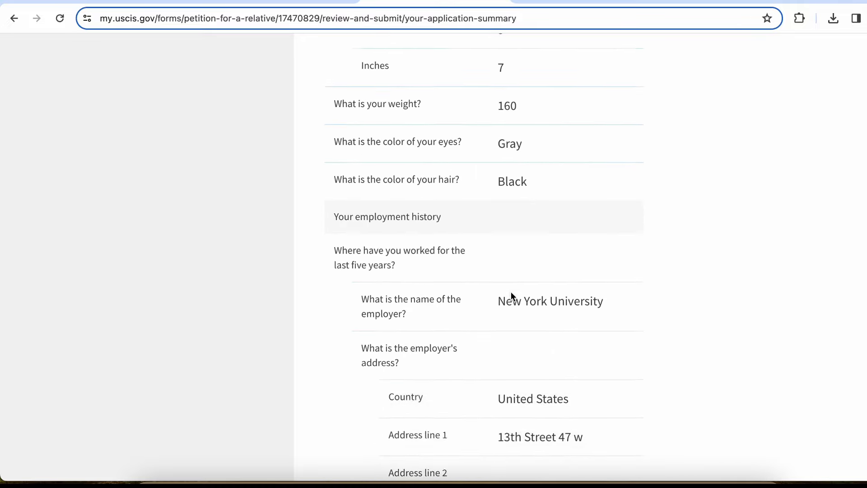
scroll(511, 291, down, 19)
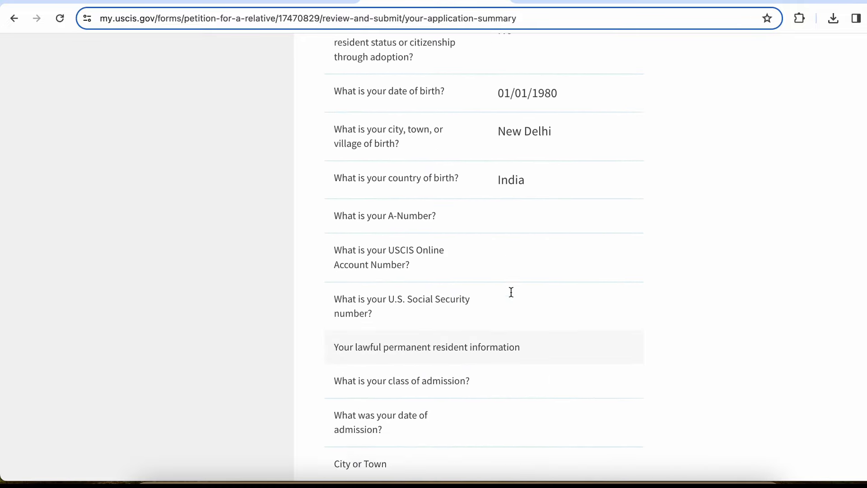
scroll(511, 292, down, 20)
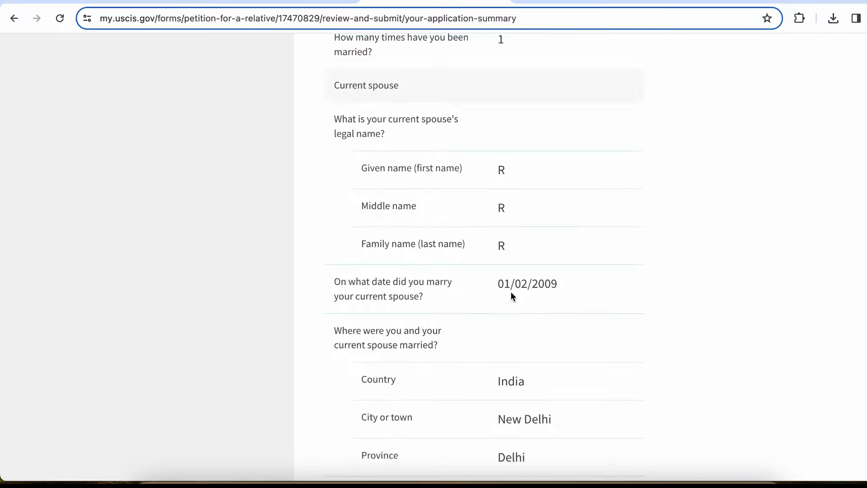
scroll(512, 296, down, 20)
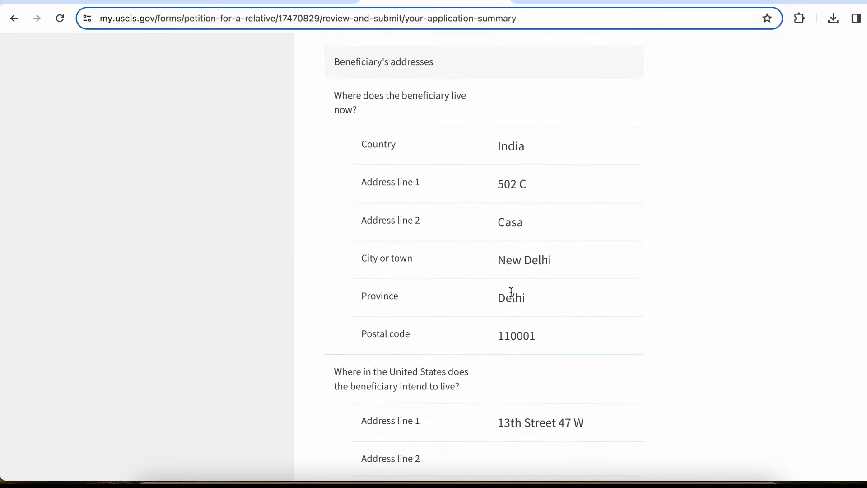
scroll(511, 292, down, 20)
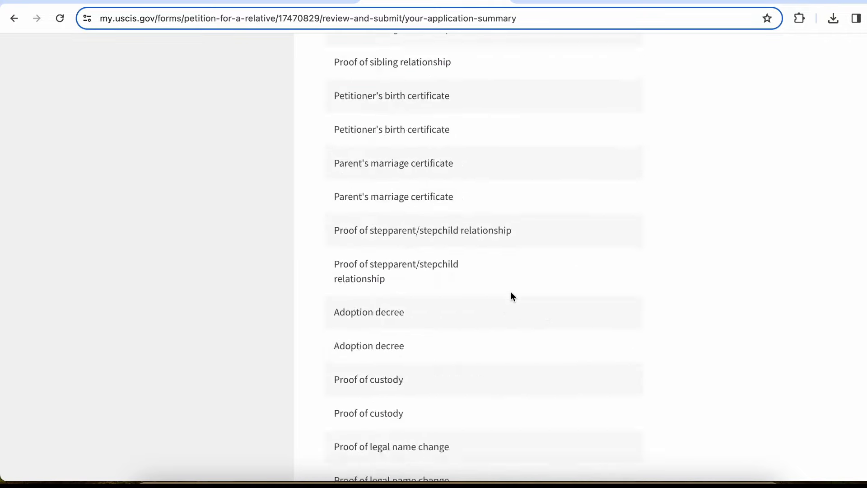
scroll(510, 291, down, 15)
scroll(511, 292, up, 9)
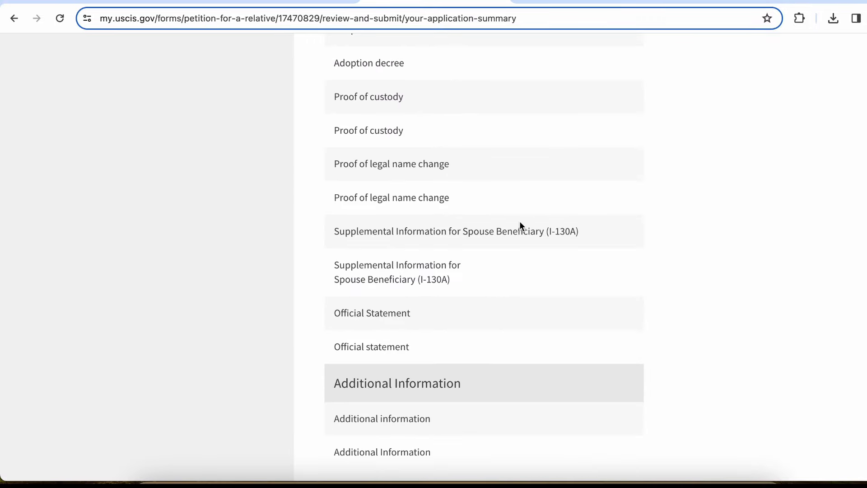
scroll(519, 226, down, 10)
scroll(519, 226, up, 3)
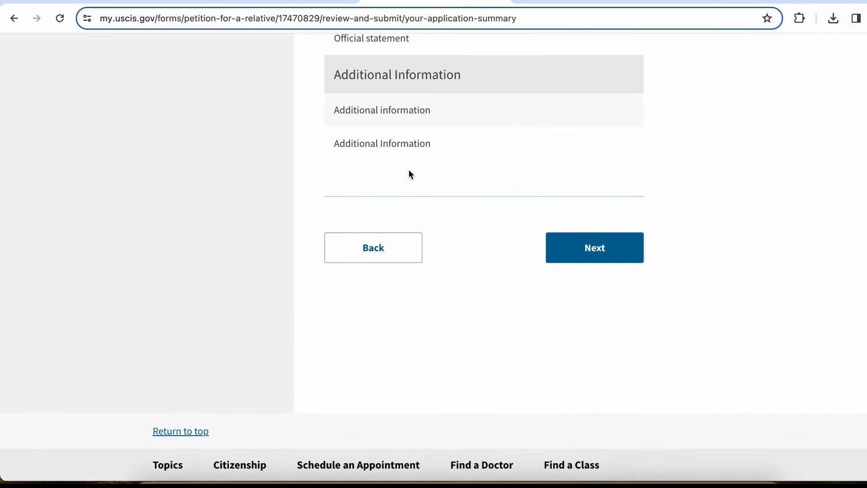
scroll(424, 130, up, 4)
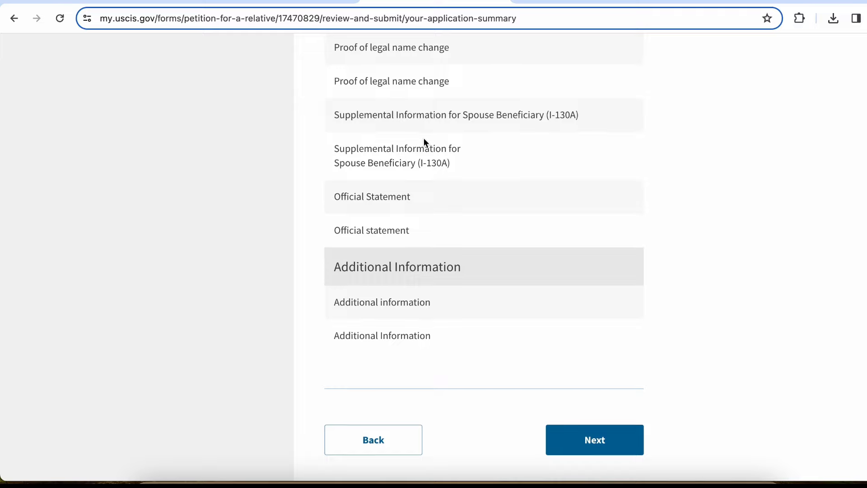
scroll(424, 144, up, 20)
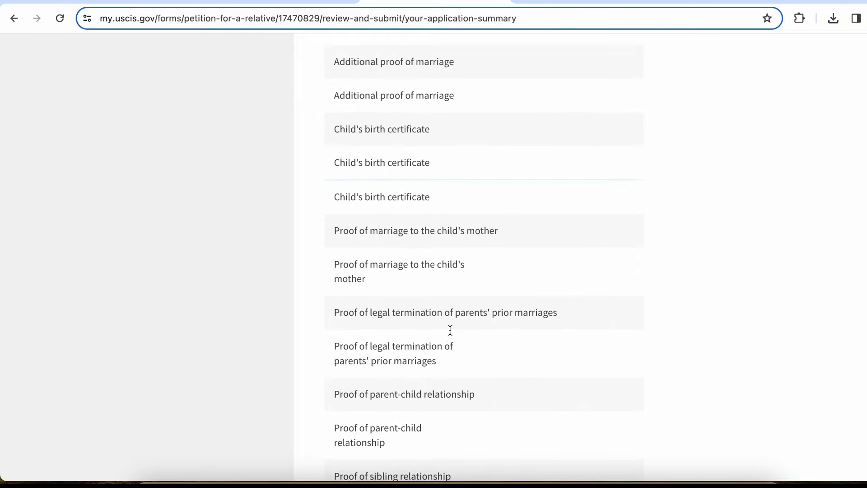
scroll(448, 333, up, 20)
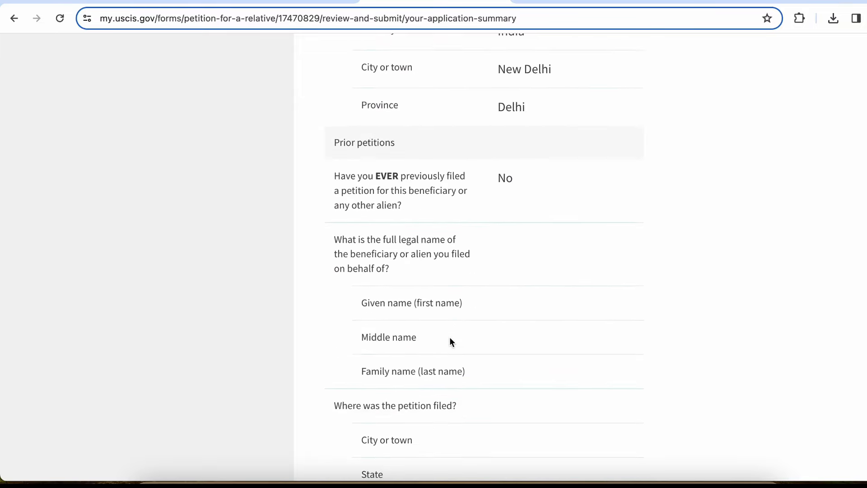
scroll(450, 342, up, 2)
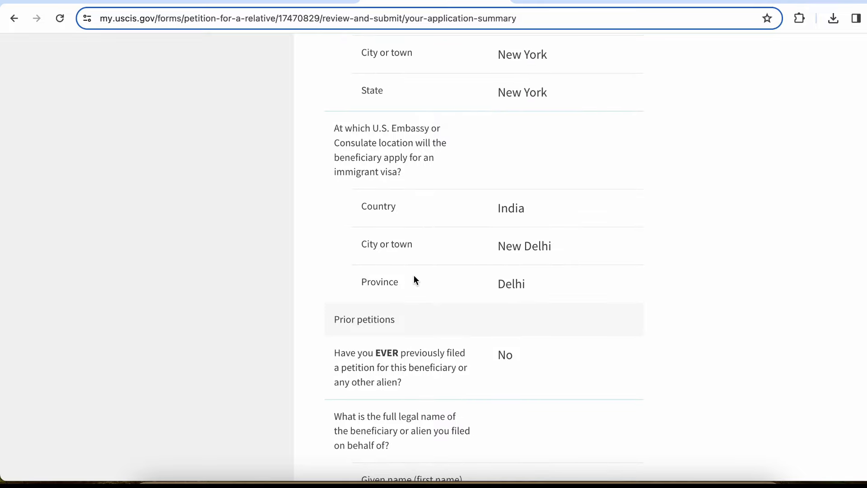
scroll(413, 280, down, 20)
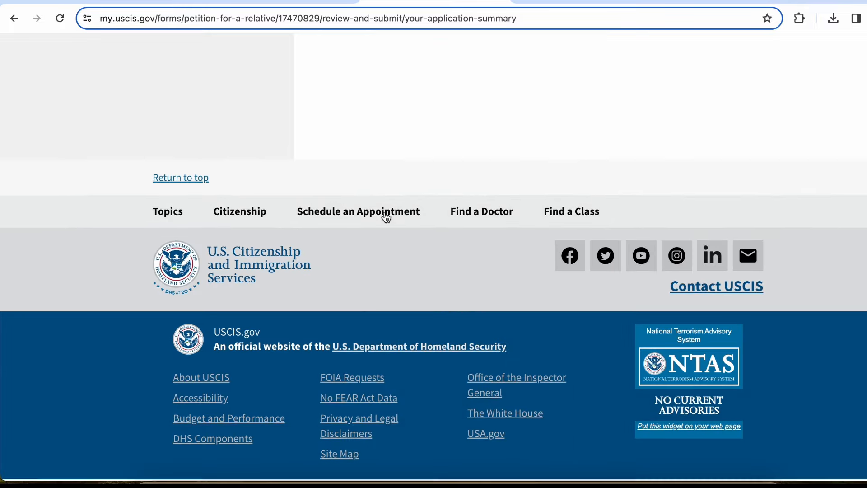
scroll(373, 252, up, 5)
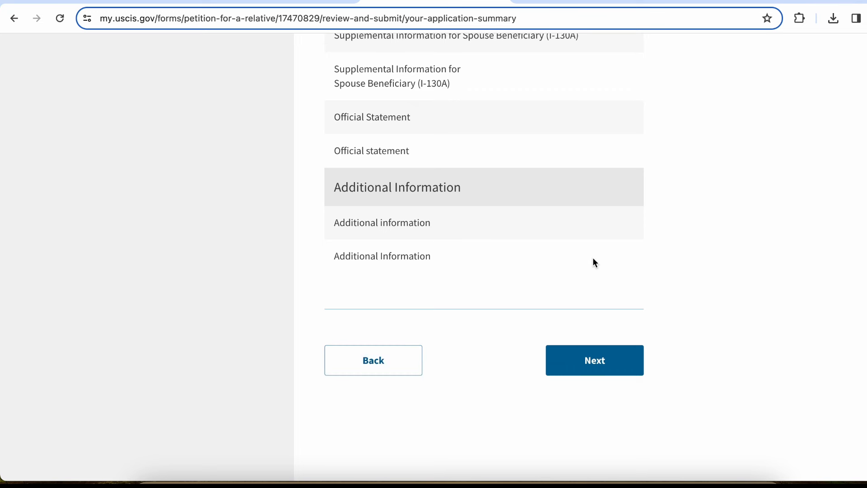
scroll(612, 272, up, 10)
scroll(612, 273, down, 20)
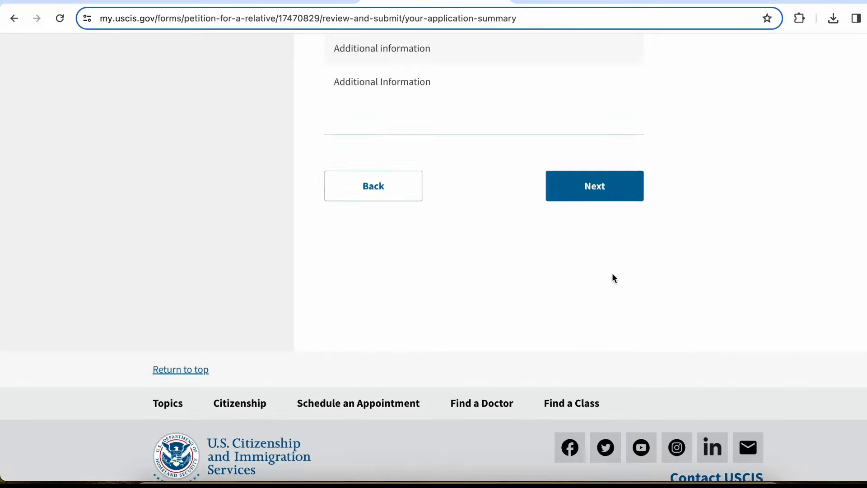
scroll(611, 272, up, 9)
scroll(613, 276, down, 4)
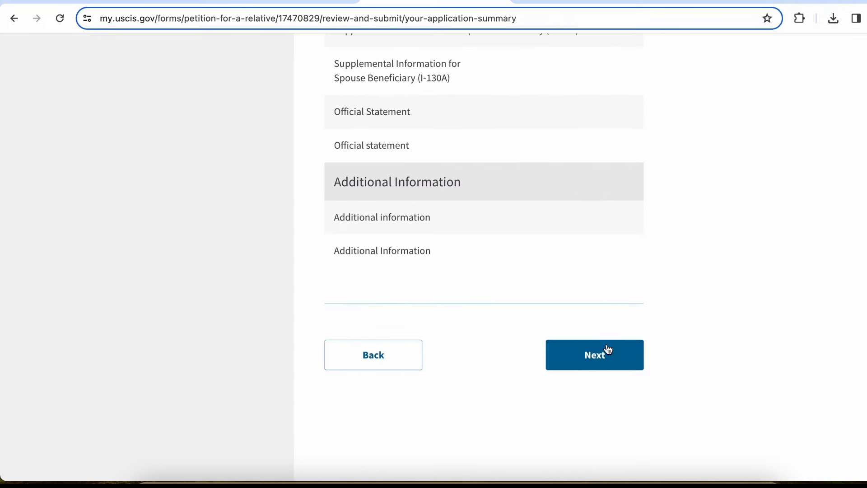
click(604, 361)
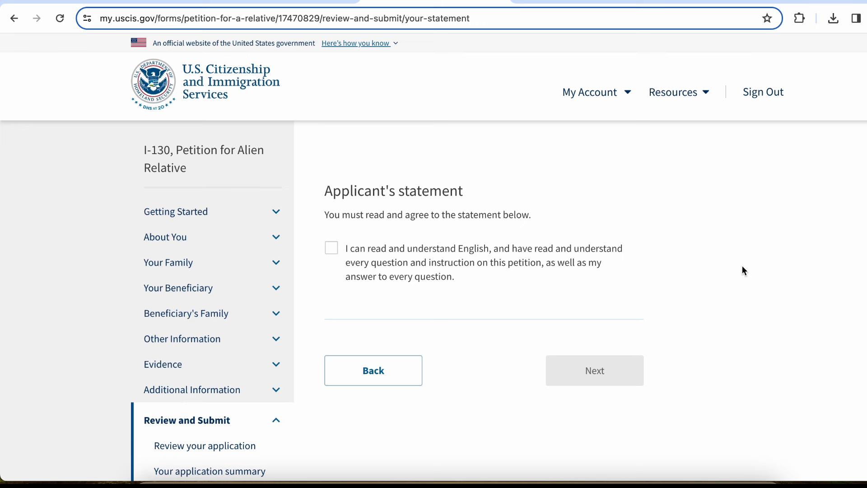
Check 'I can read and understand English…' and continue to the Applicant's certification page
drag(369, 218, 532, 215)
click(532, 215)
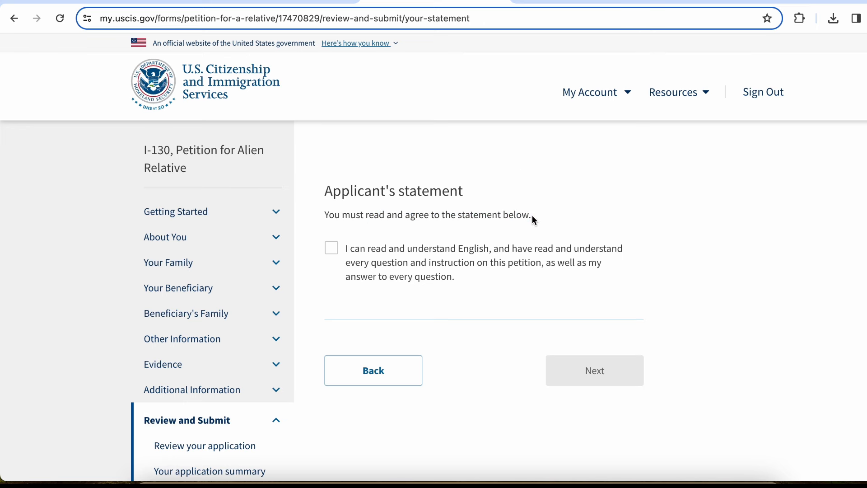
click(331, 247)
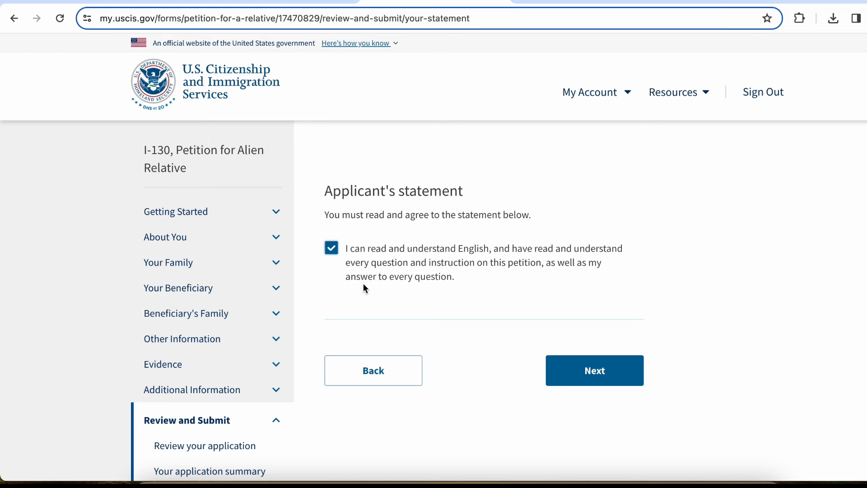
click(609, 371)
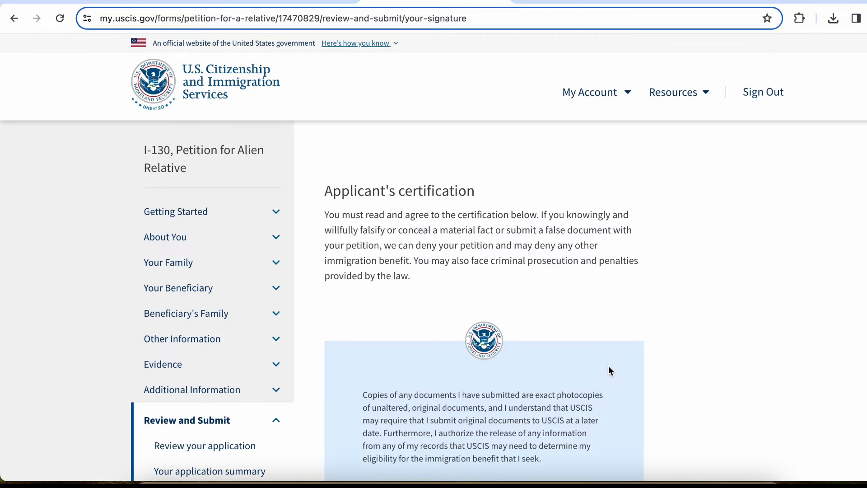
Read the certification text and check 'I have read and agree to the applicant's certification'
scroll(644, 253, down, 3)
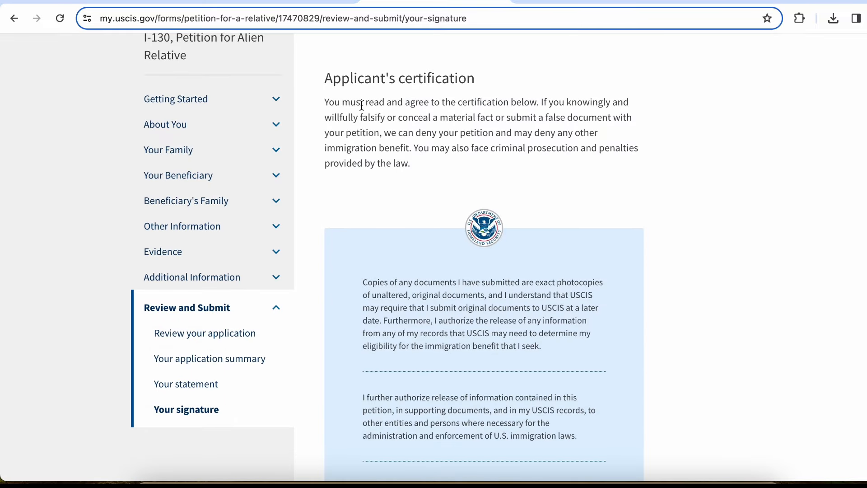
drag(362, 105, 447, 161)
click(534, 105)
click(559, 121)
click(447, 162)
scroll(449, 166, down, 4)
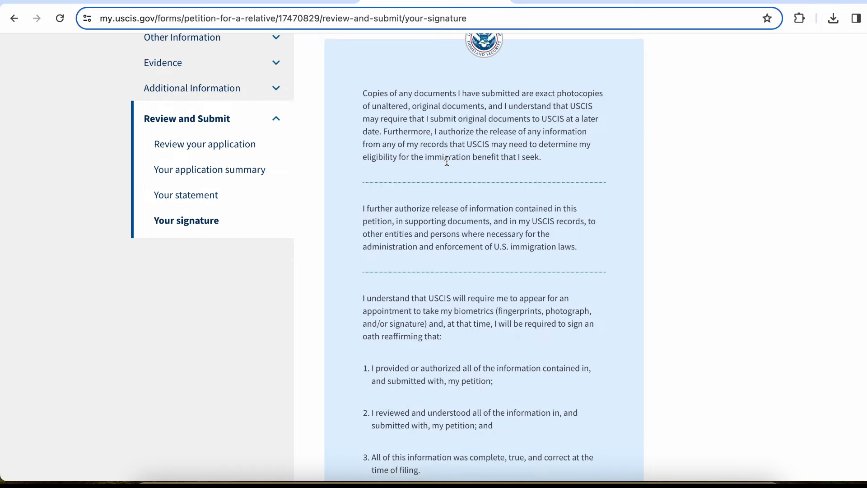
scroll(447, 162, up, 5)
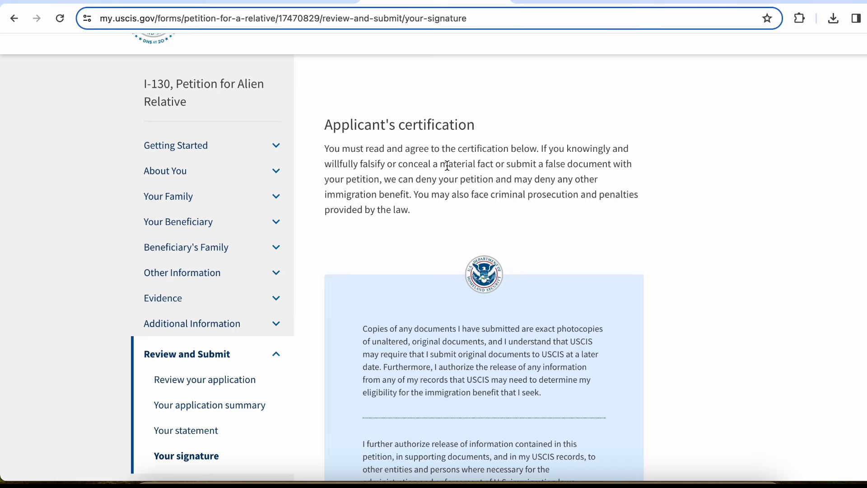
scroll(447, 165, down, 3)
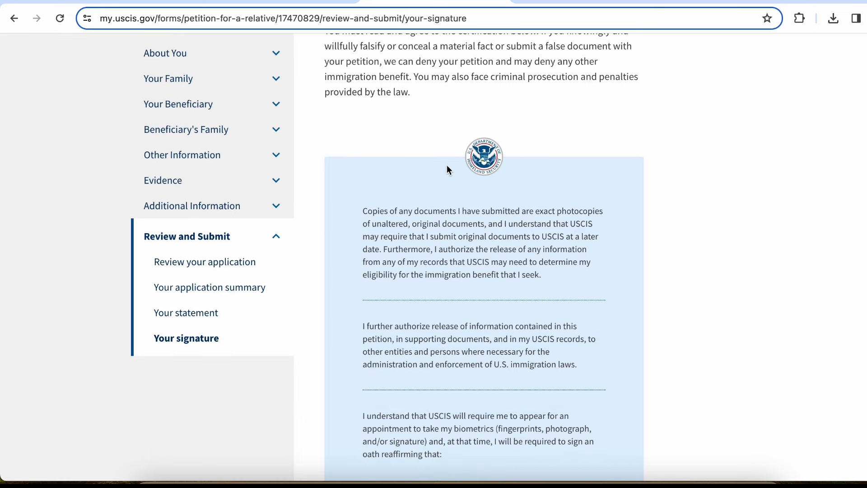
scroll(439, 262, down, 5)
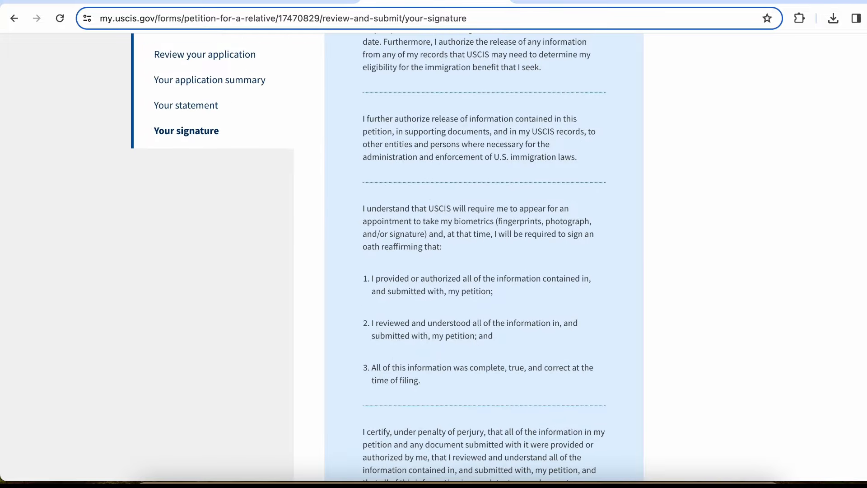
scroll(437, 261, up, 9)
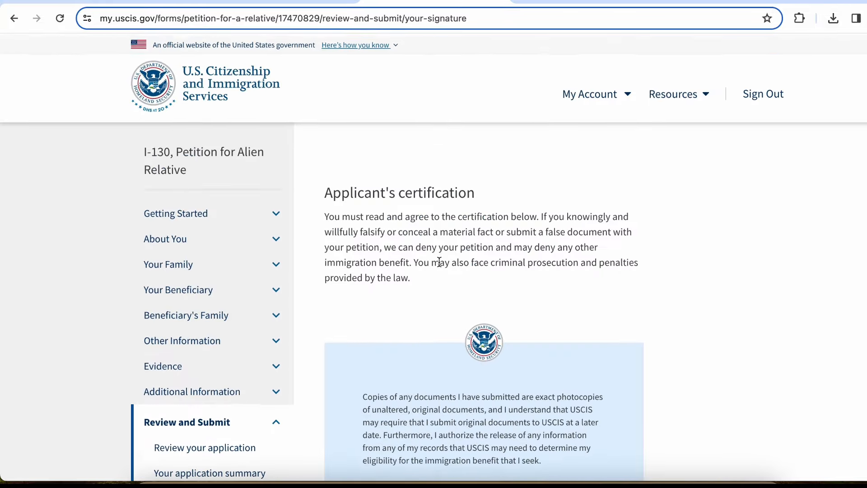
scroll(439, 262, down, 13)
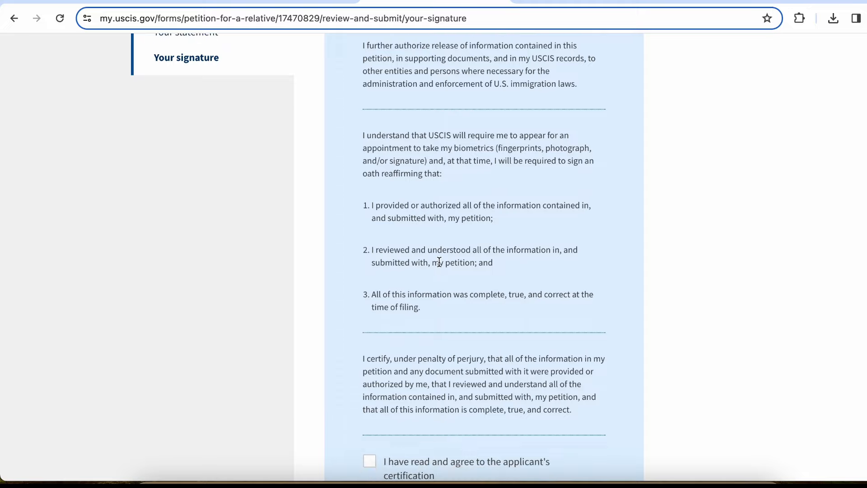
scroll(439, 262, down, 2)
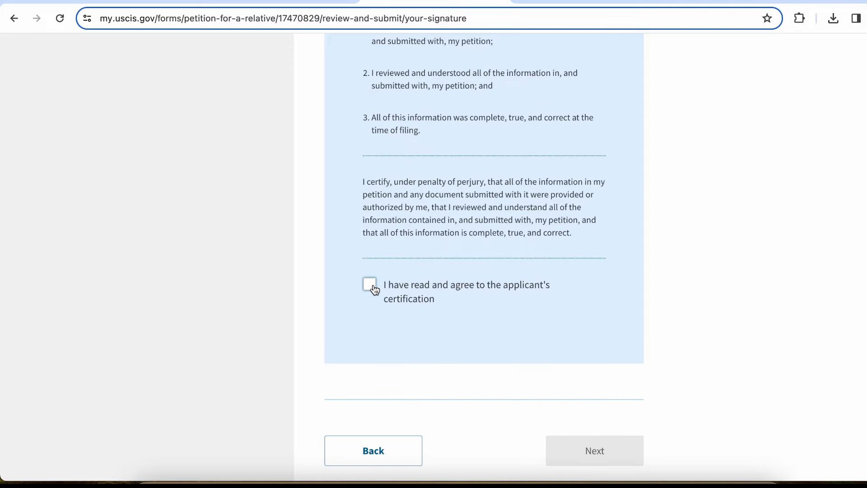
click(370, 284)
Enter the applicant's full legal name as the digital signature and continue to Pay for and submit
scroll(466, 315, down, 5)
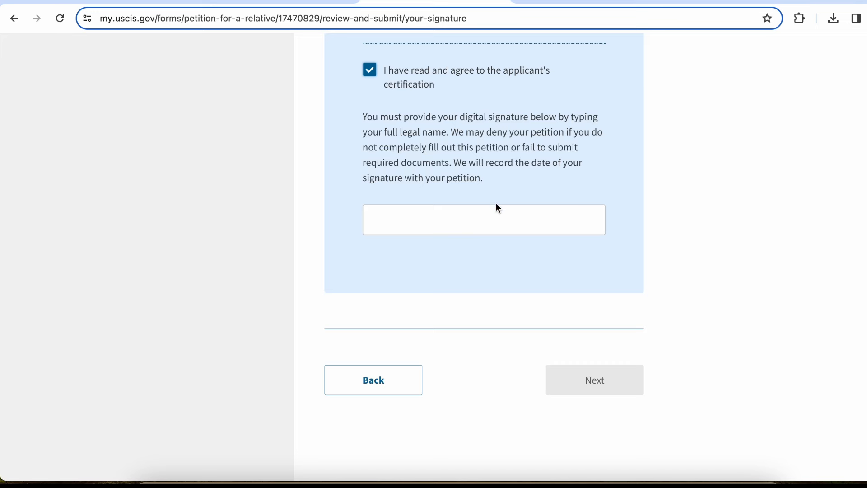
click(492, 218)
text(G)
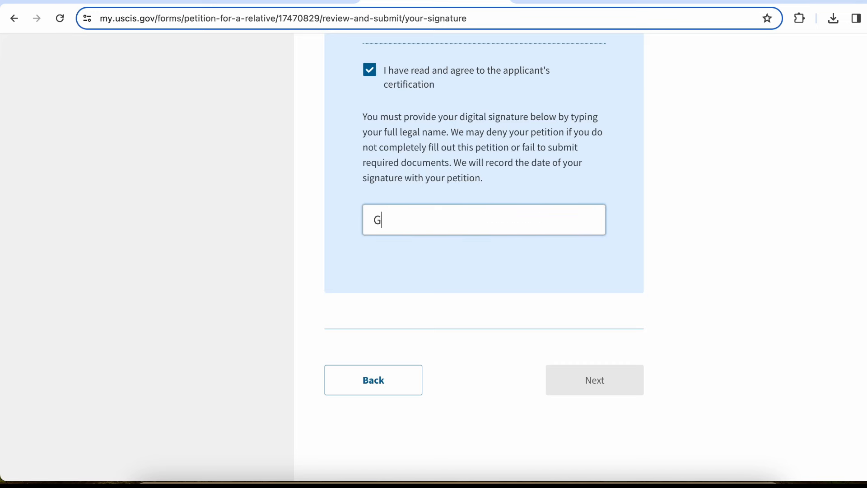
text(aurav)
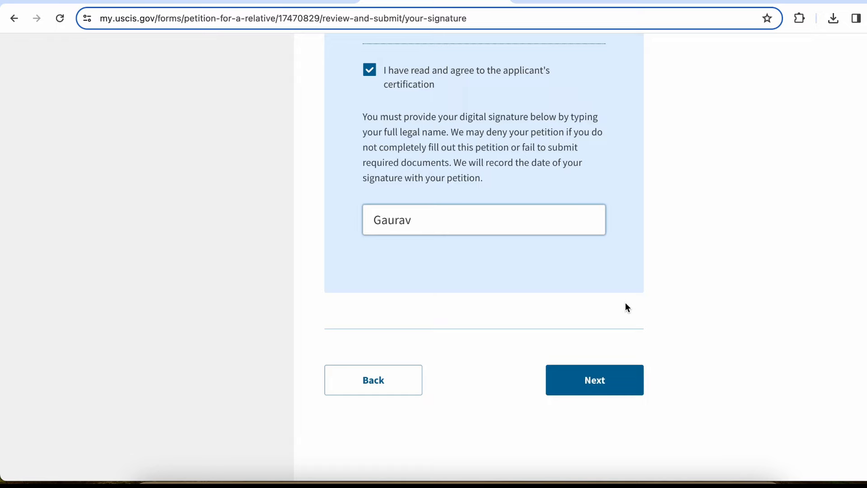
click(611, 380)
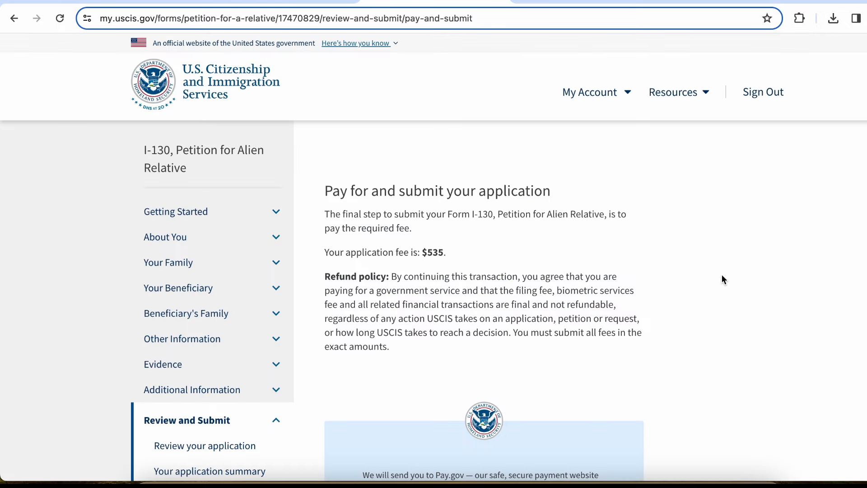
Read the $535 fee introduction, then choose Pay and submit to hand off to Pay.gov
drag(391, 198, 532, 207)
click(350, 202)
drag(356, 190, 536, 234)
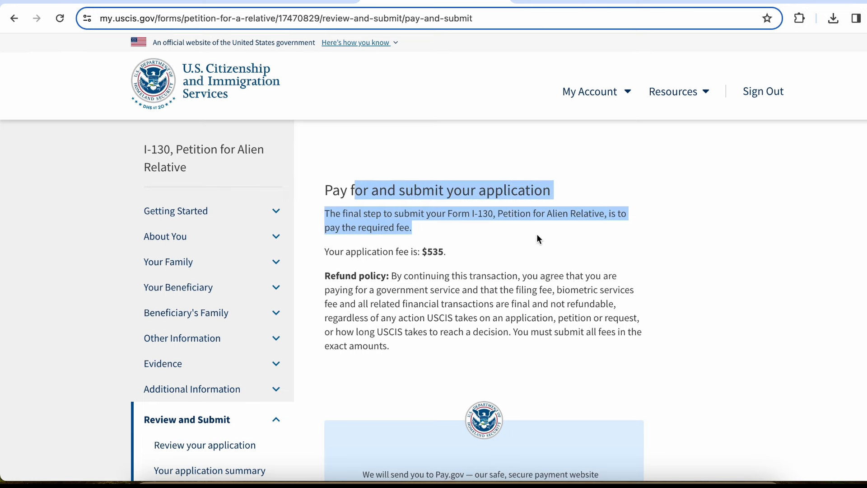
click(537, 234)
scroll(537, 234, down, 1)
scroll(536, 234, down, 1)
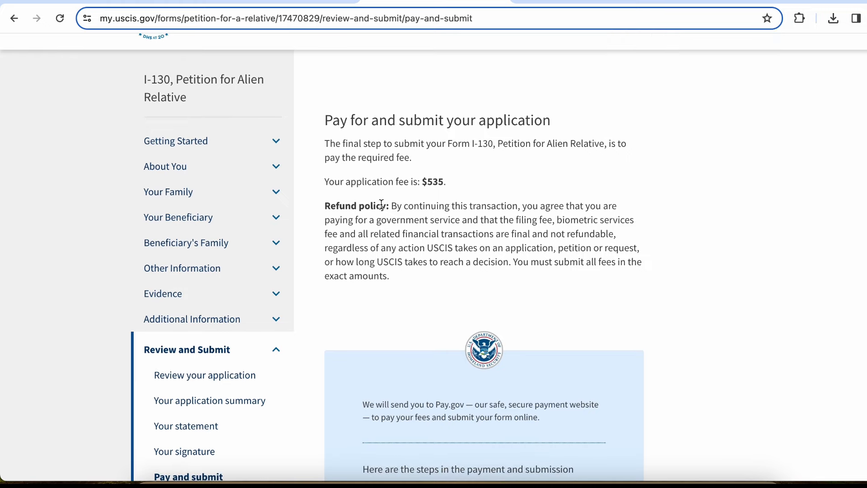
scroll(465, 193, down, 10)
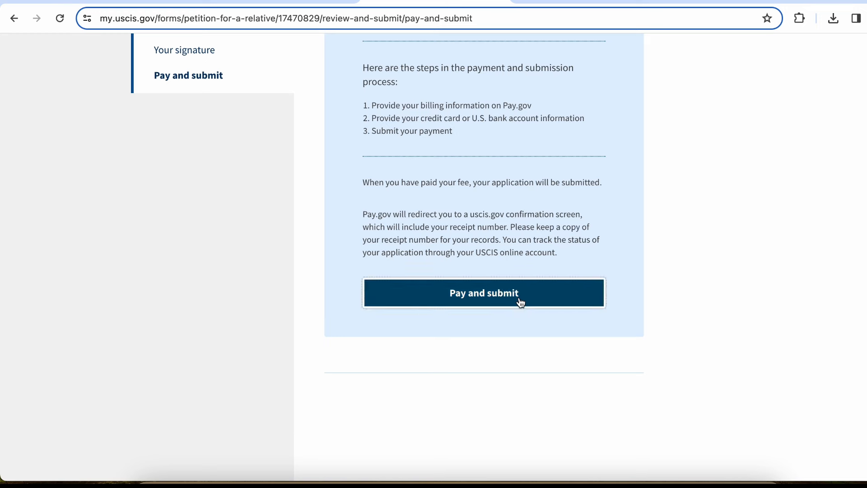
click(519, 299)
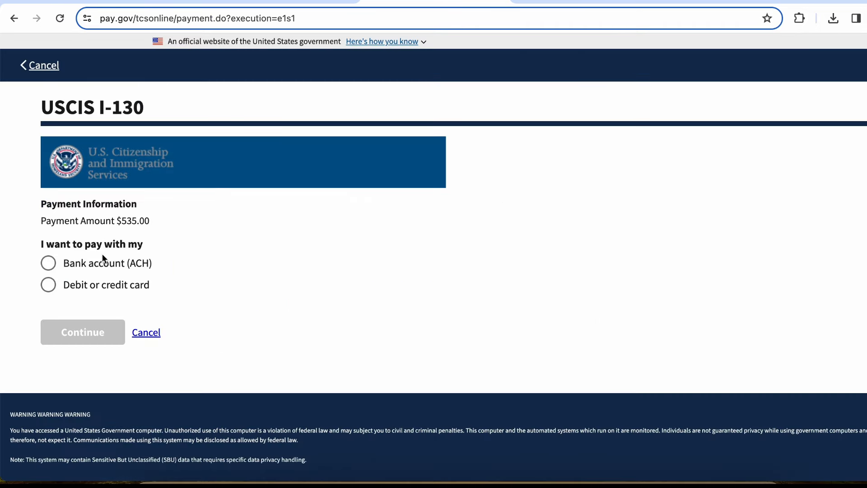
Toggle between bank account and card, settling on 'Debit or credit card' as the payment method
click(101, 264)
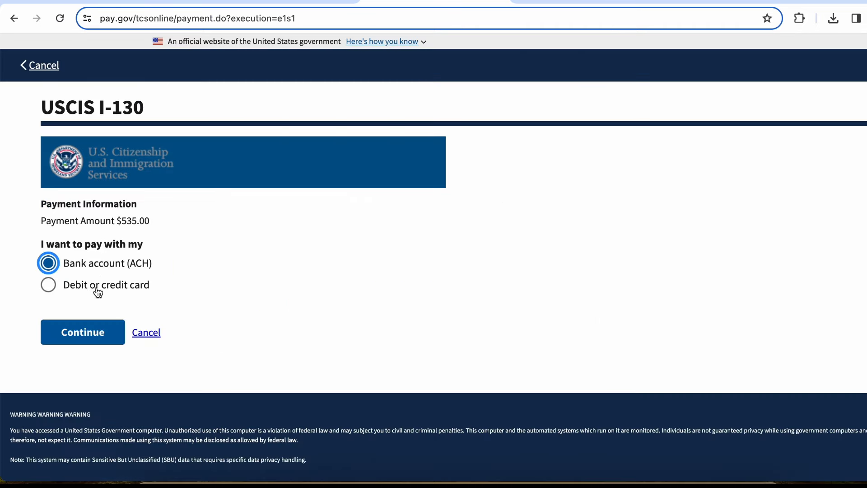
click(97, 290)
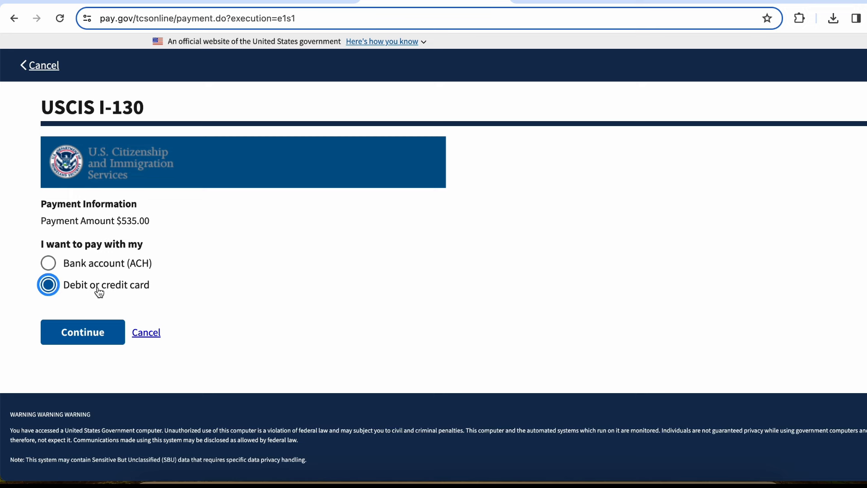
click(20, 284)
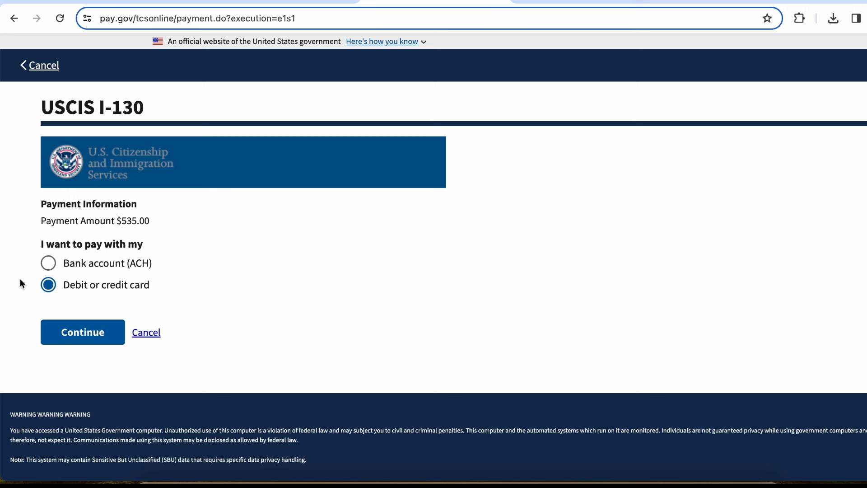
click(96, 270)
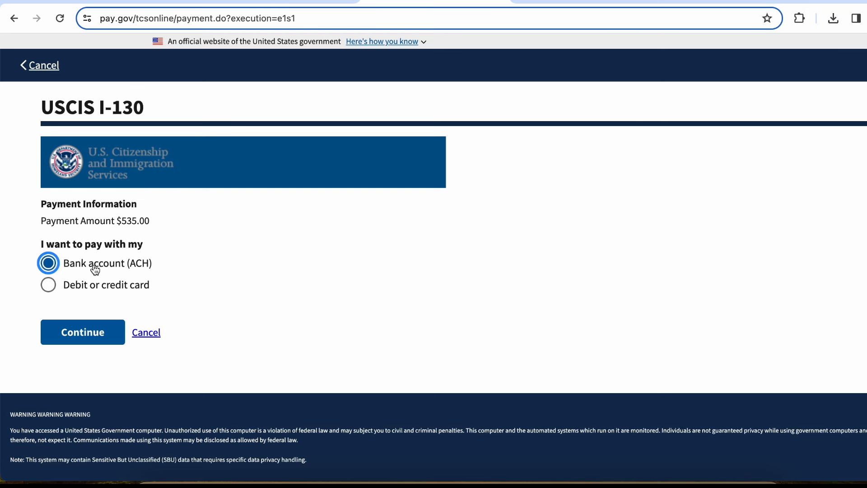
click(107, 289)
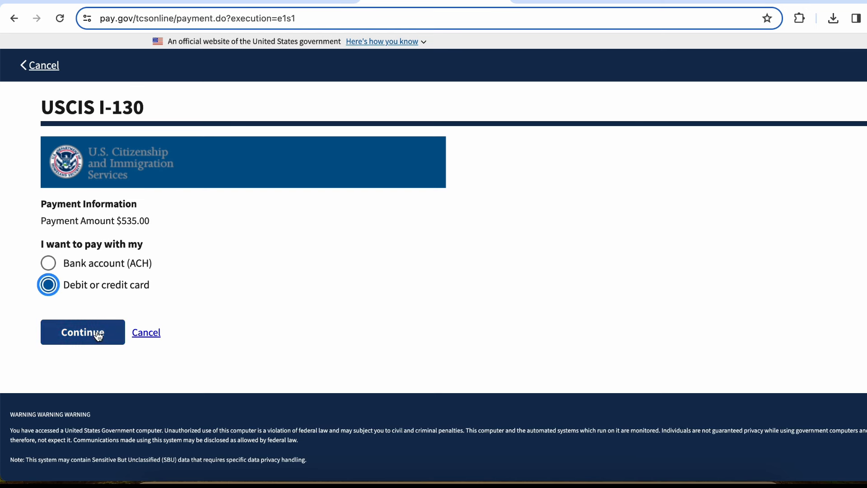